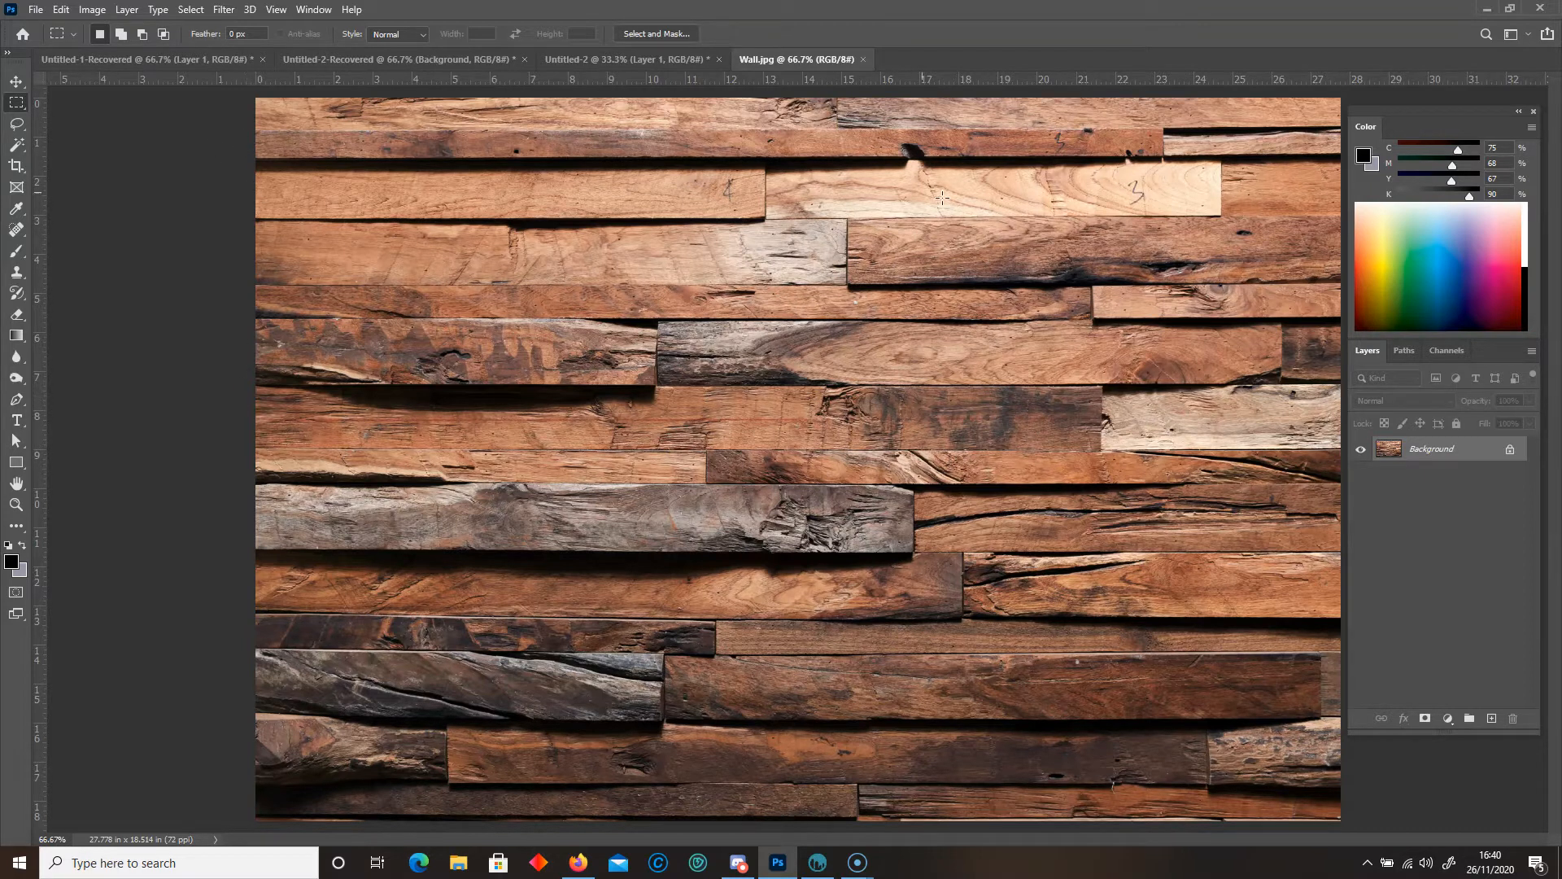
- Set the Crop tool's aspect ratio to 5 by 5 for the wood wall image
key("ctrl+minus")
key("ctrl+plus")
left_click_drag(13, 169, 62, 171)
left_click(187, 39)
type("5")
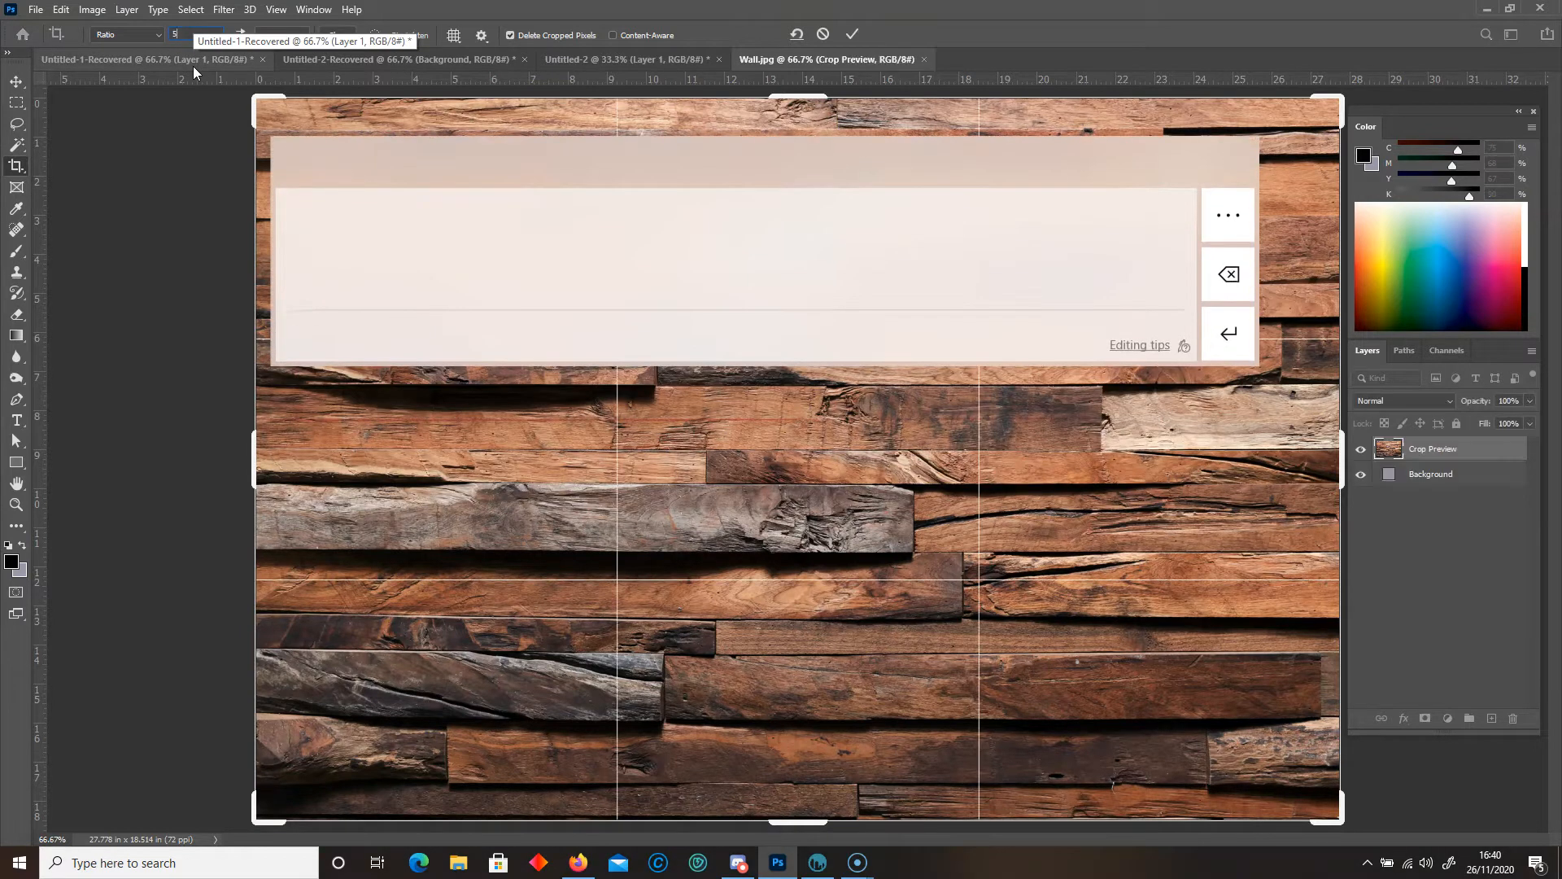
left_click(295, 27)
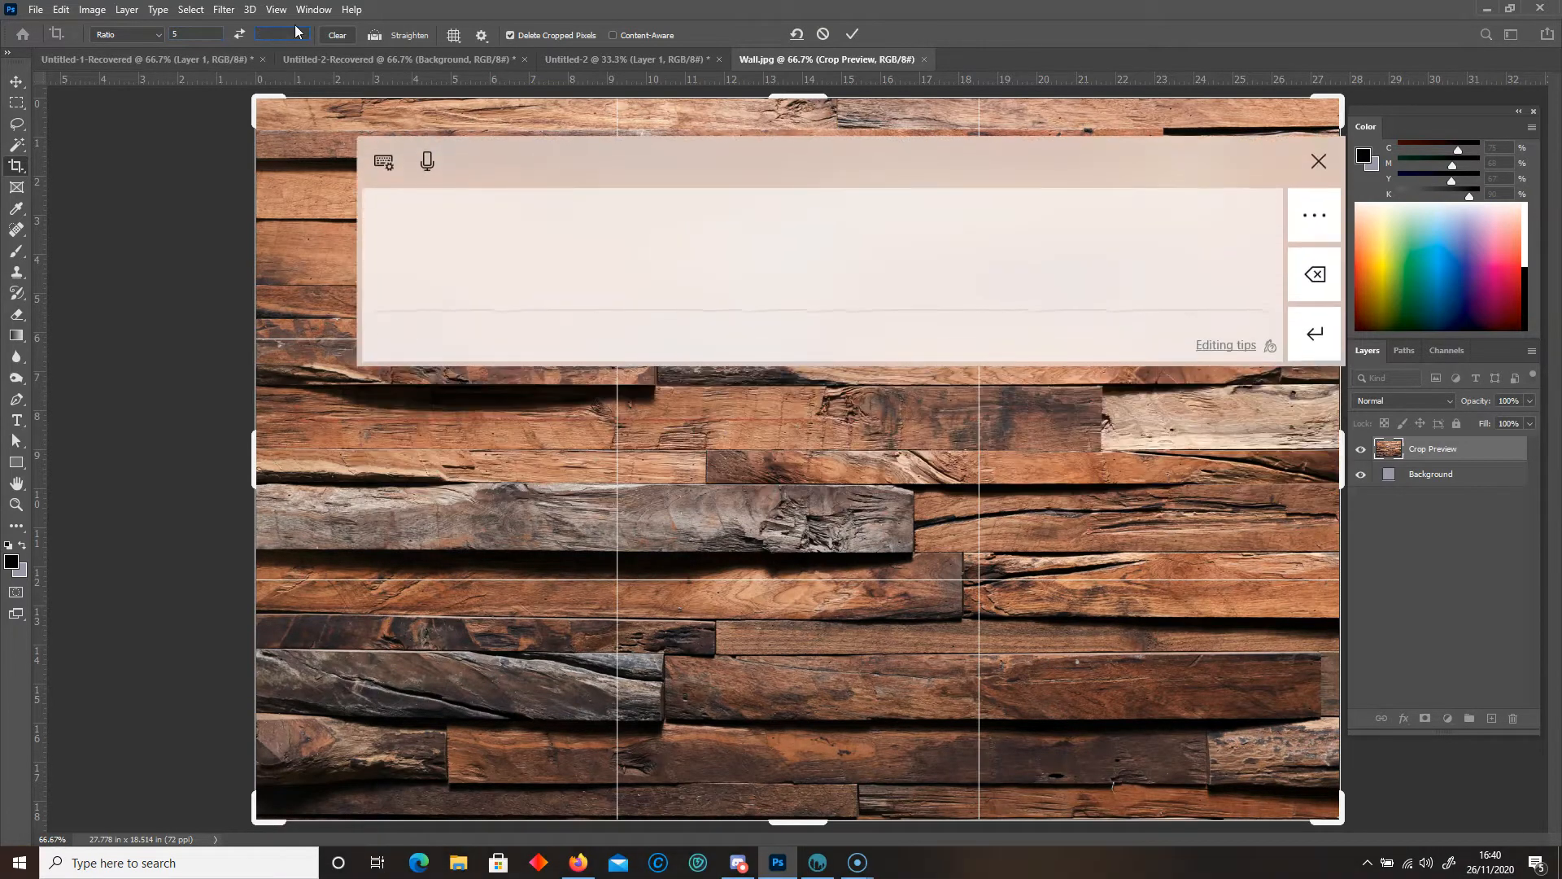
type("5")
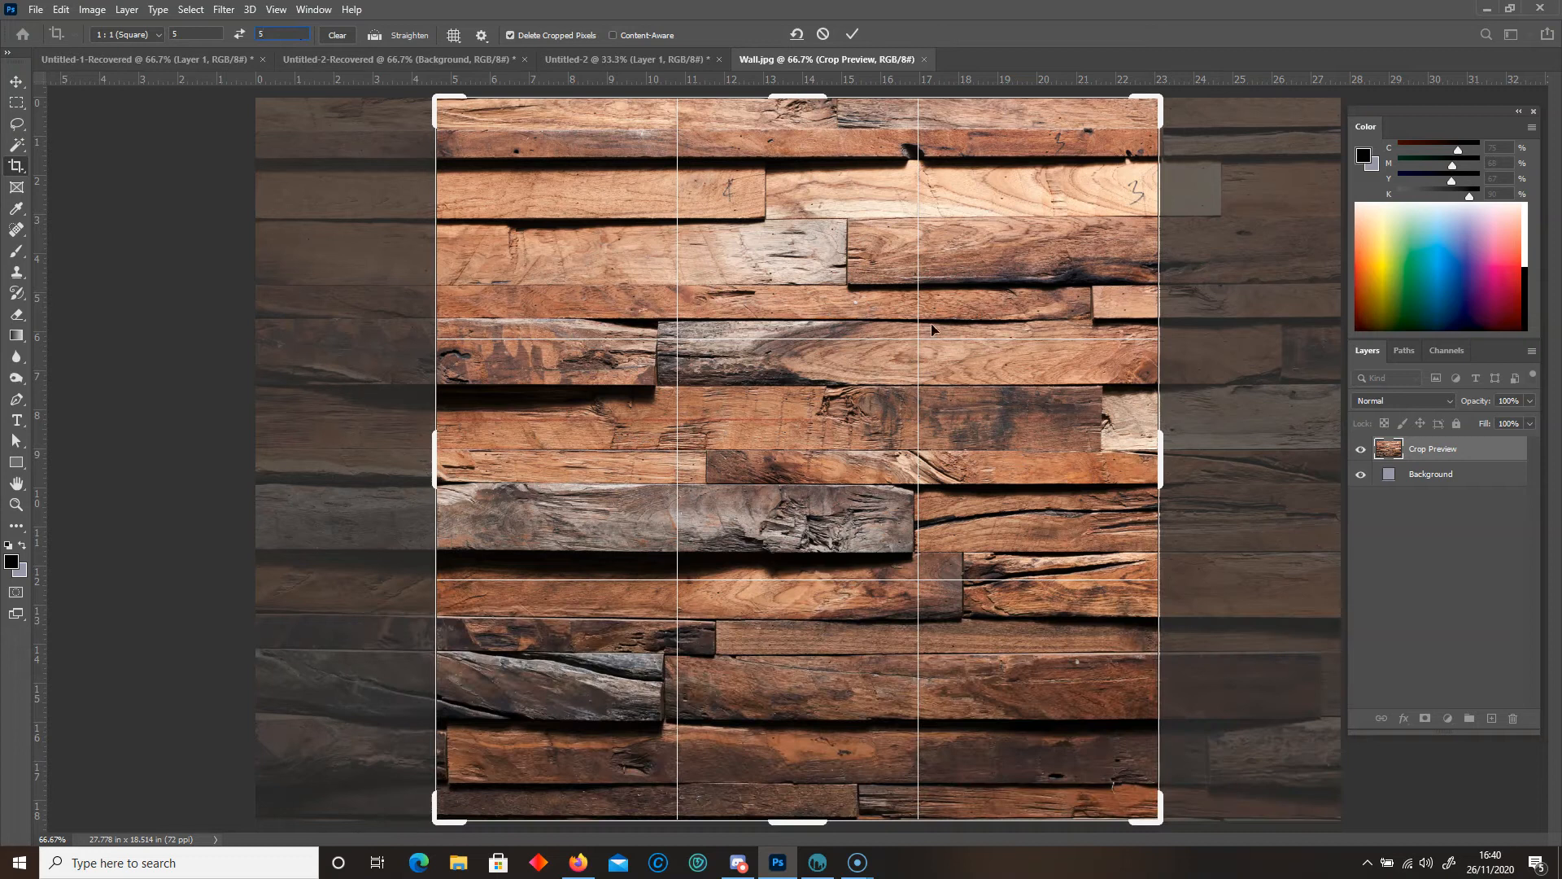
- Crop the wall image to its centred square area, undoing the first crop and applying it again
left_click(17, 81)
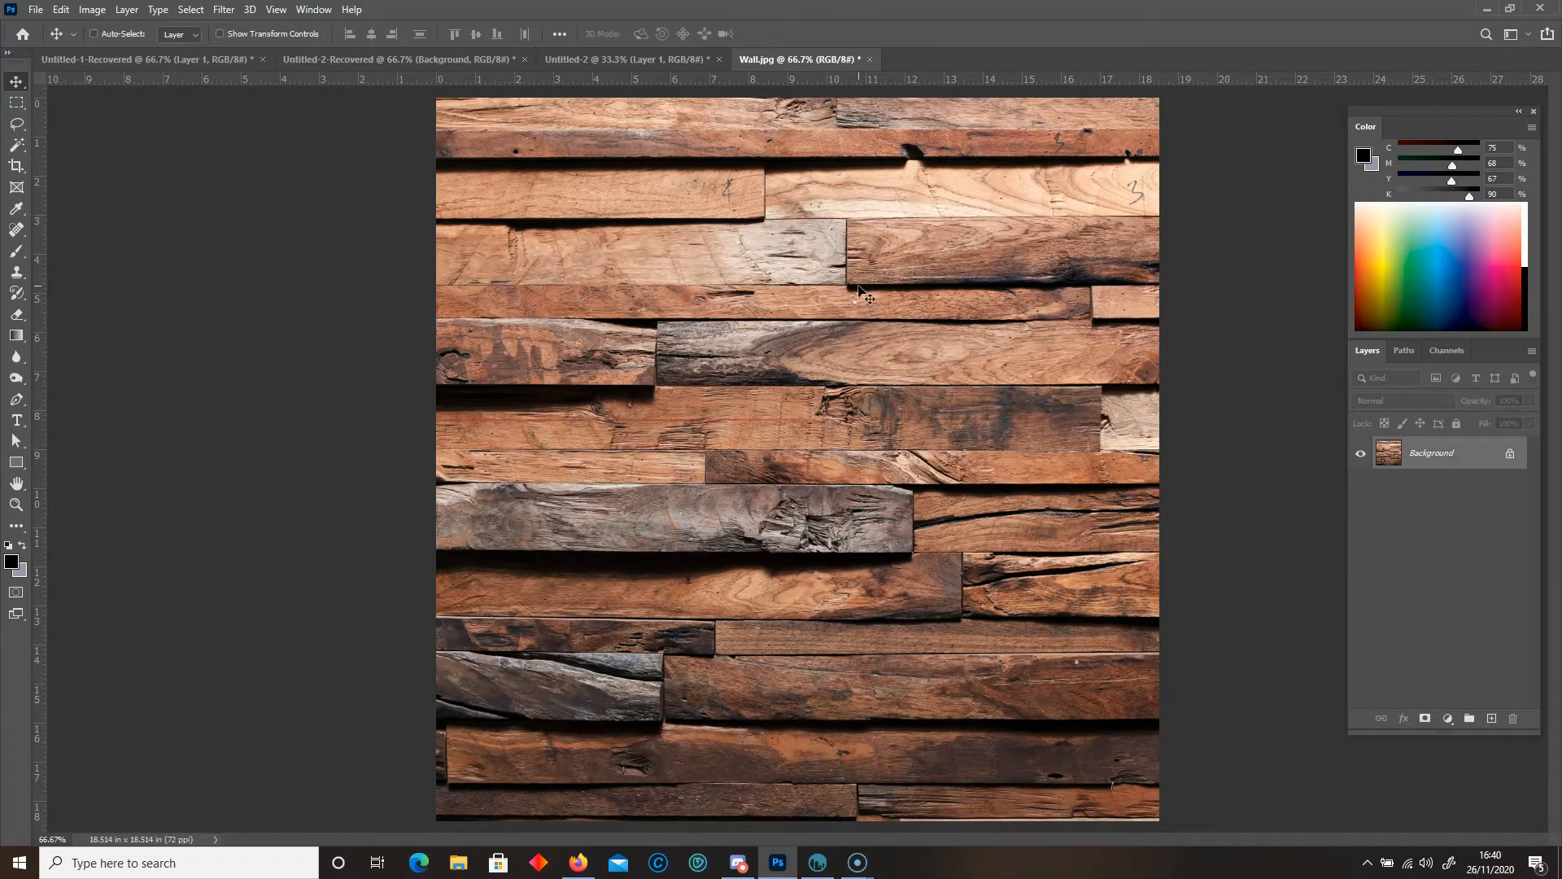
key("ctrl+z")
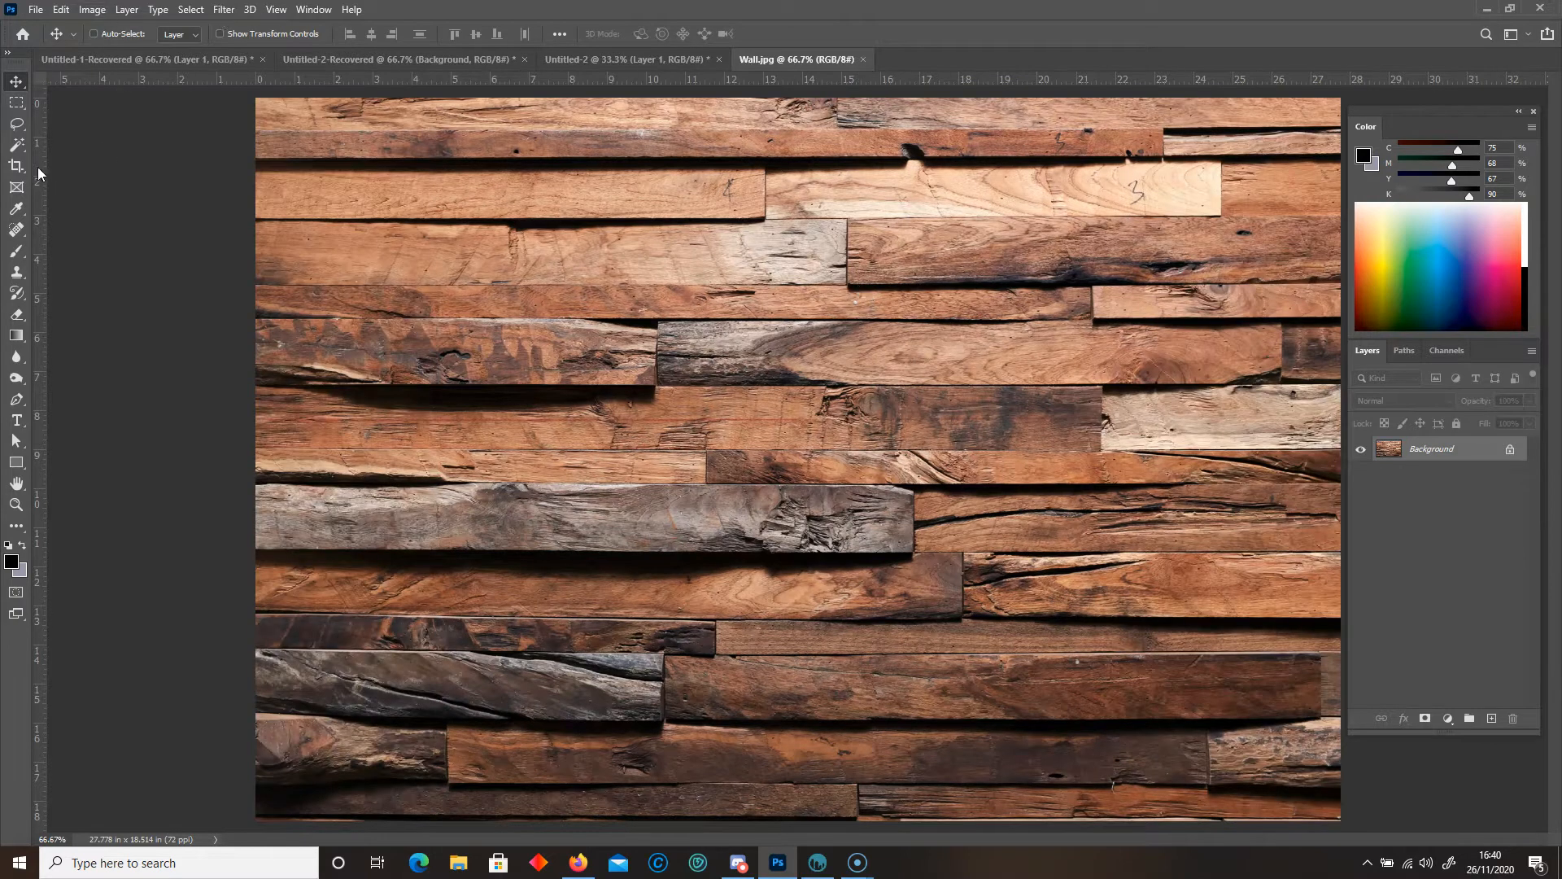
key("c")
mouse_move(872, 478)
left_mouse_down()
mouse_move(834, 452)
mouse_move(861, 493)
left_mouse_up()
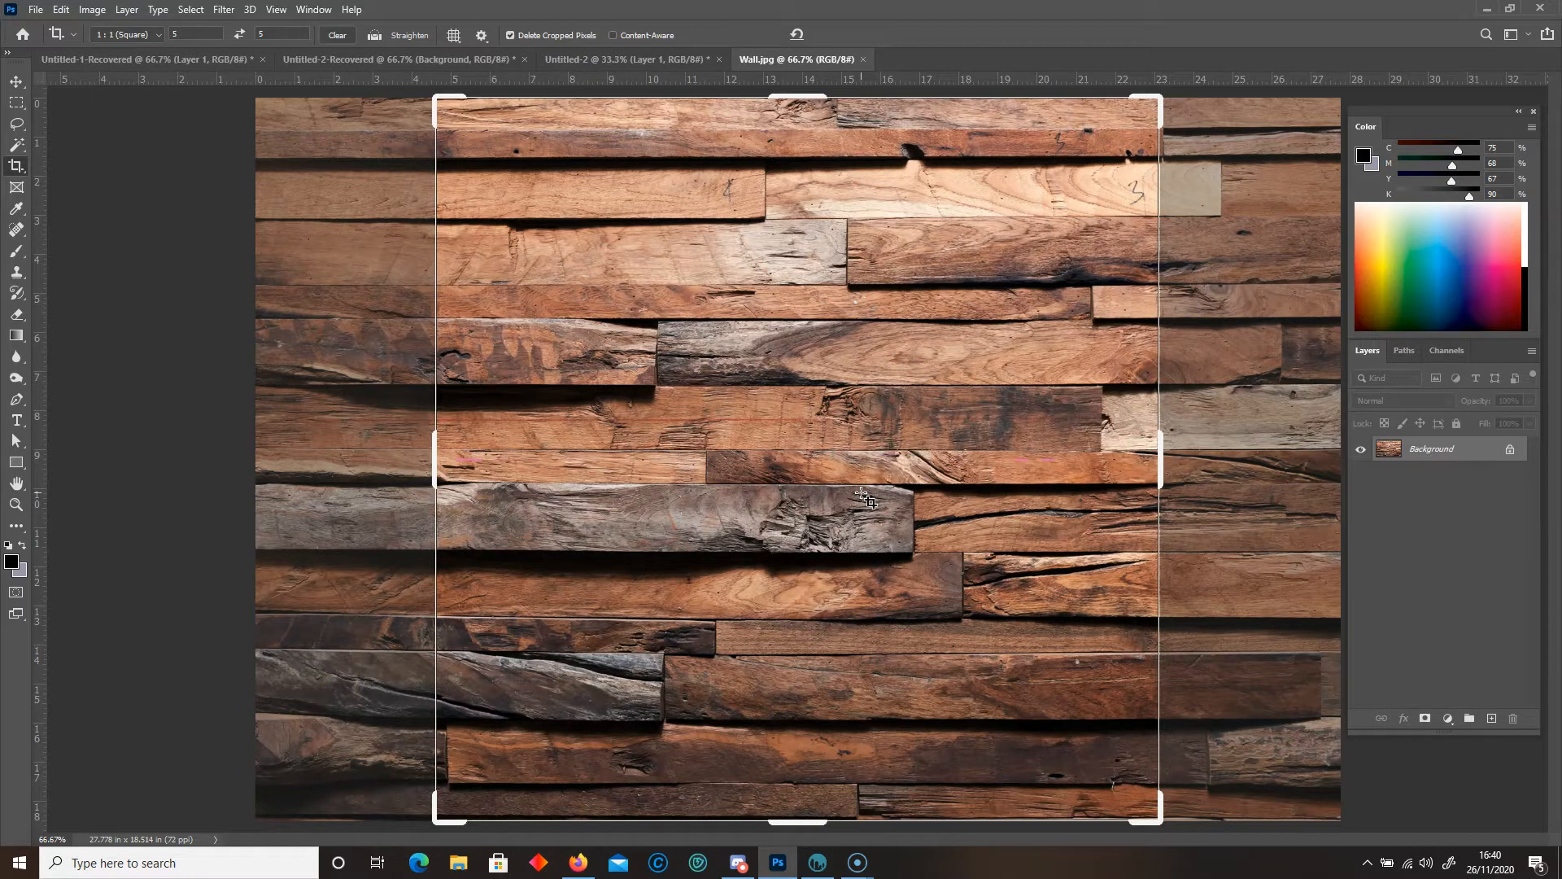
left_click(864, 498)
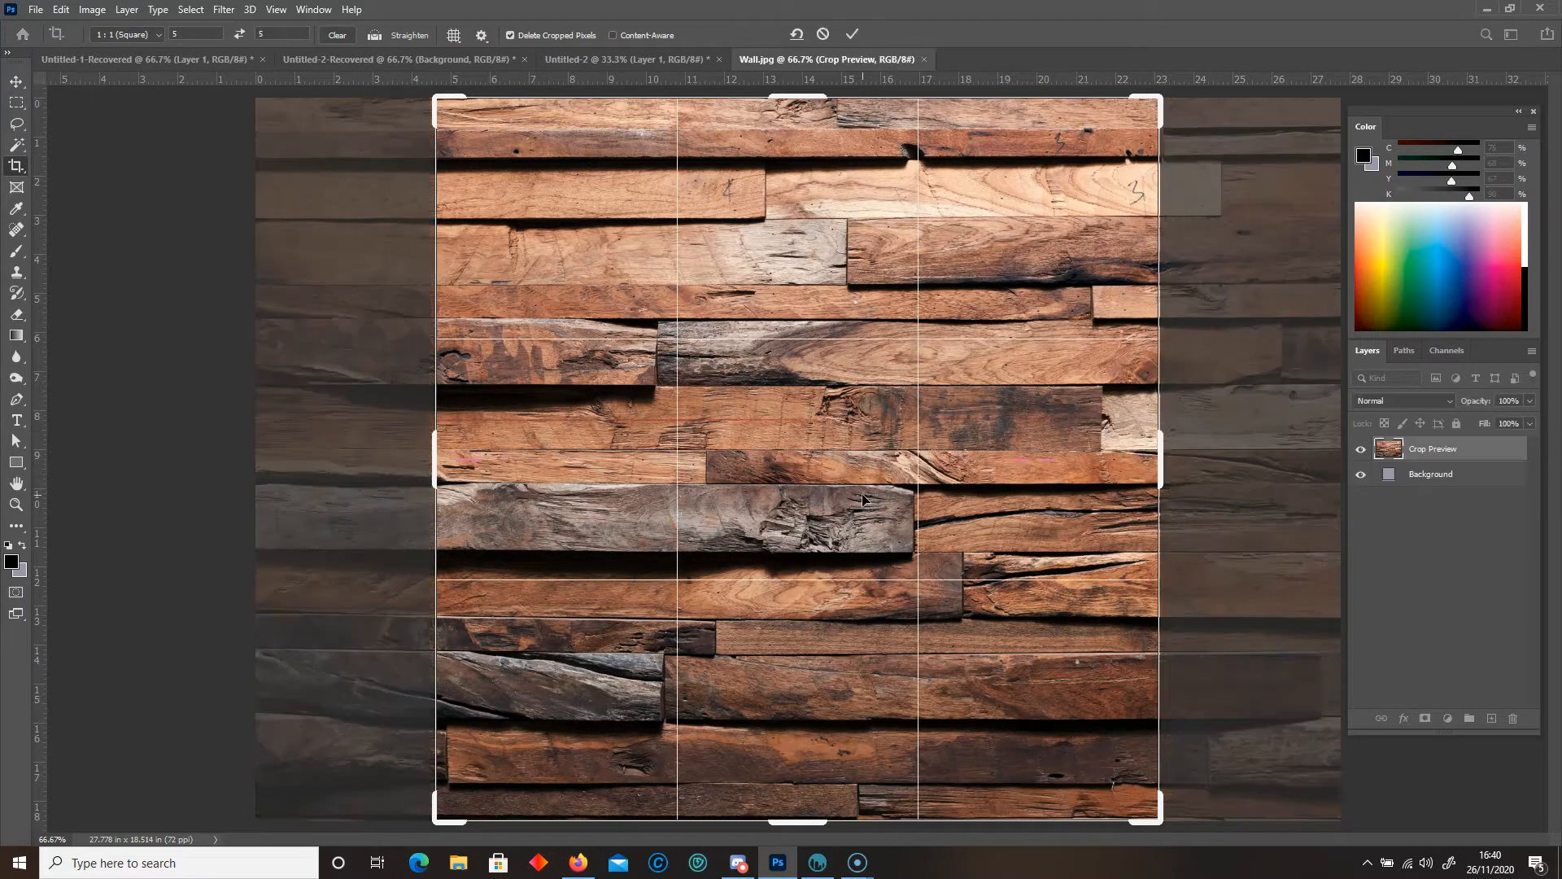
key("Return")
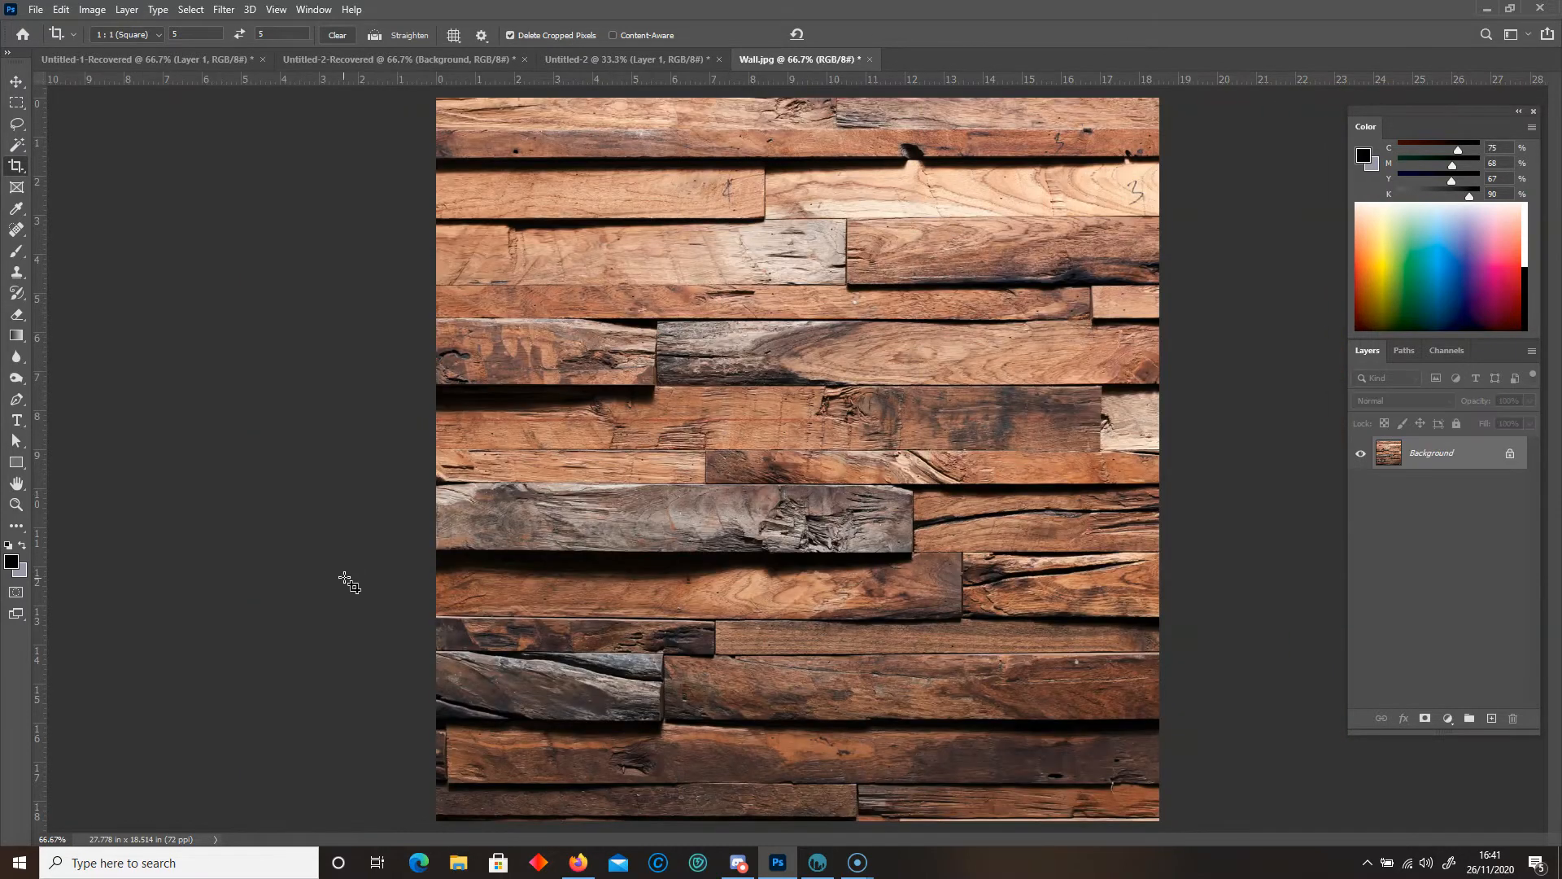
- Start the Offset filter on the square wall image and set the horizontal offset to +664 pixels right
left_click(224, 11)
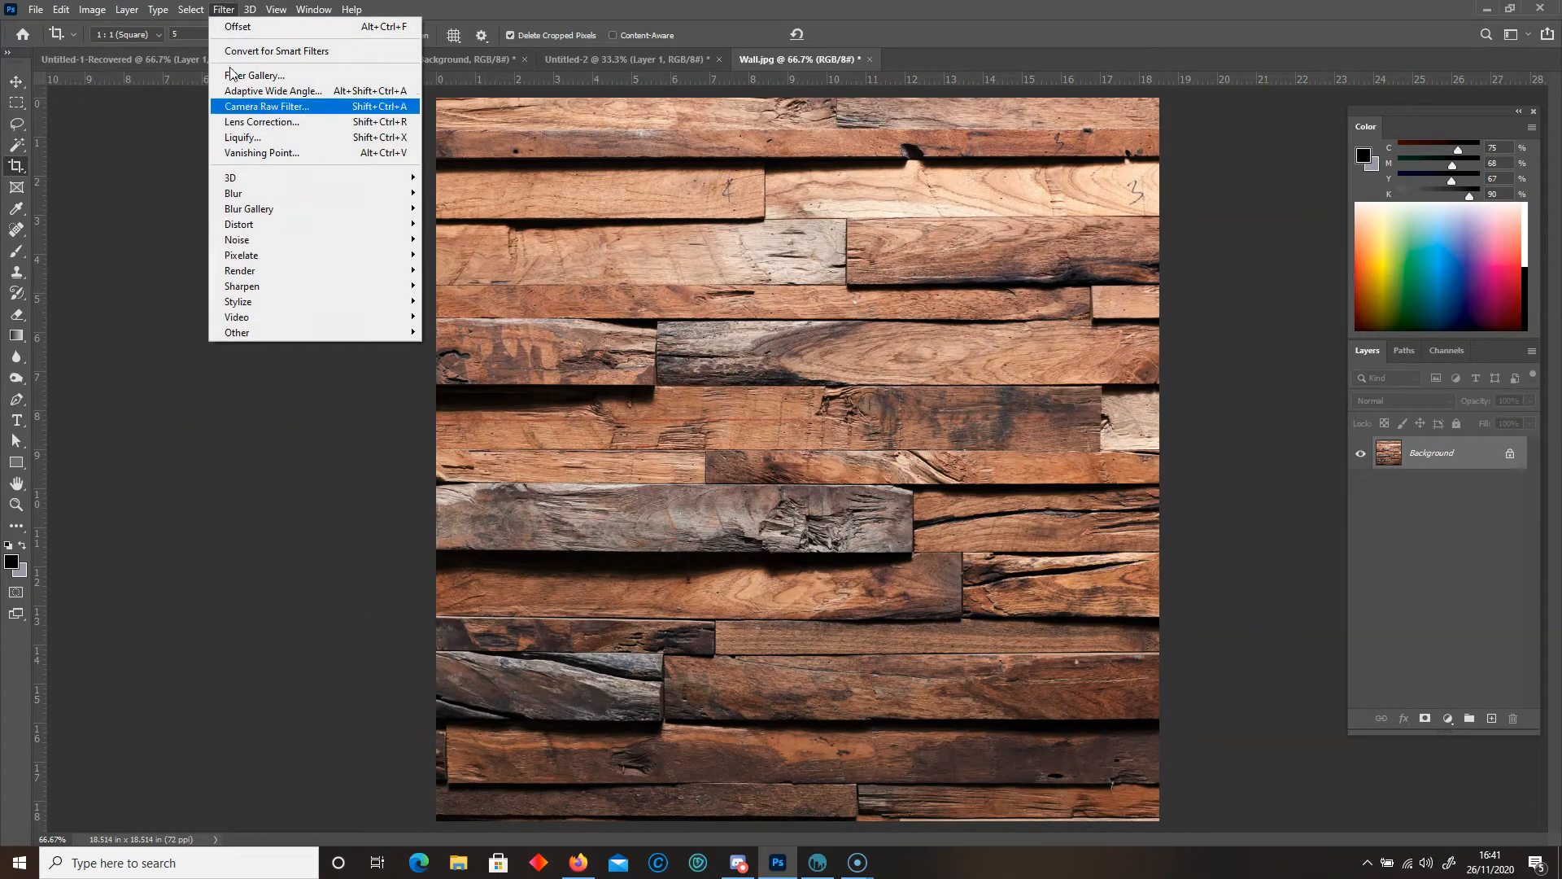
mouse_move(296, 331)
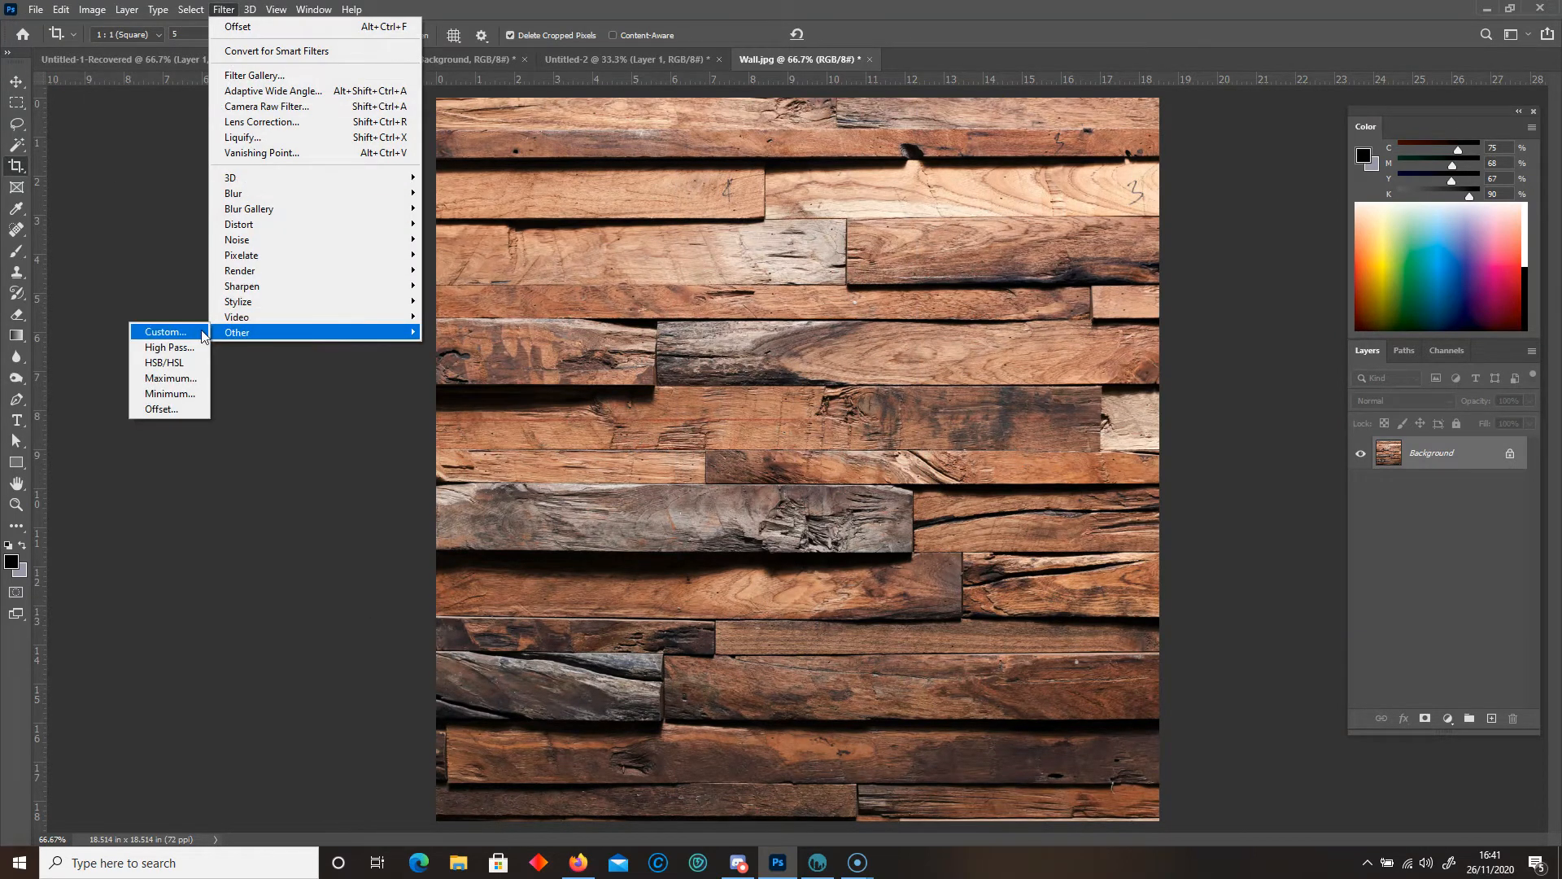
left_click(155, 409)
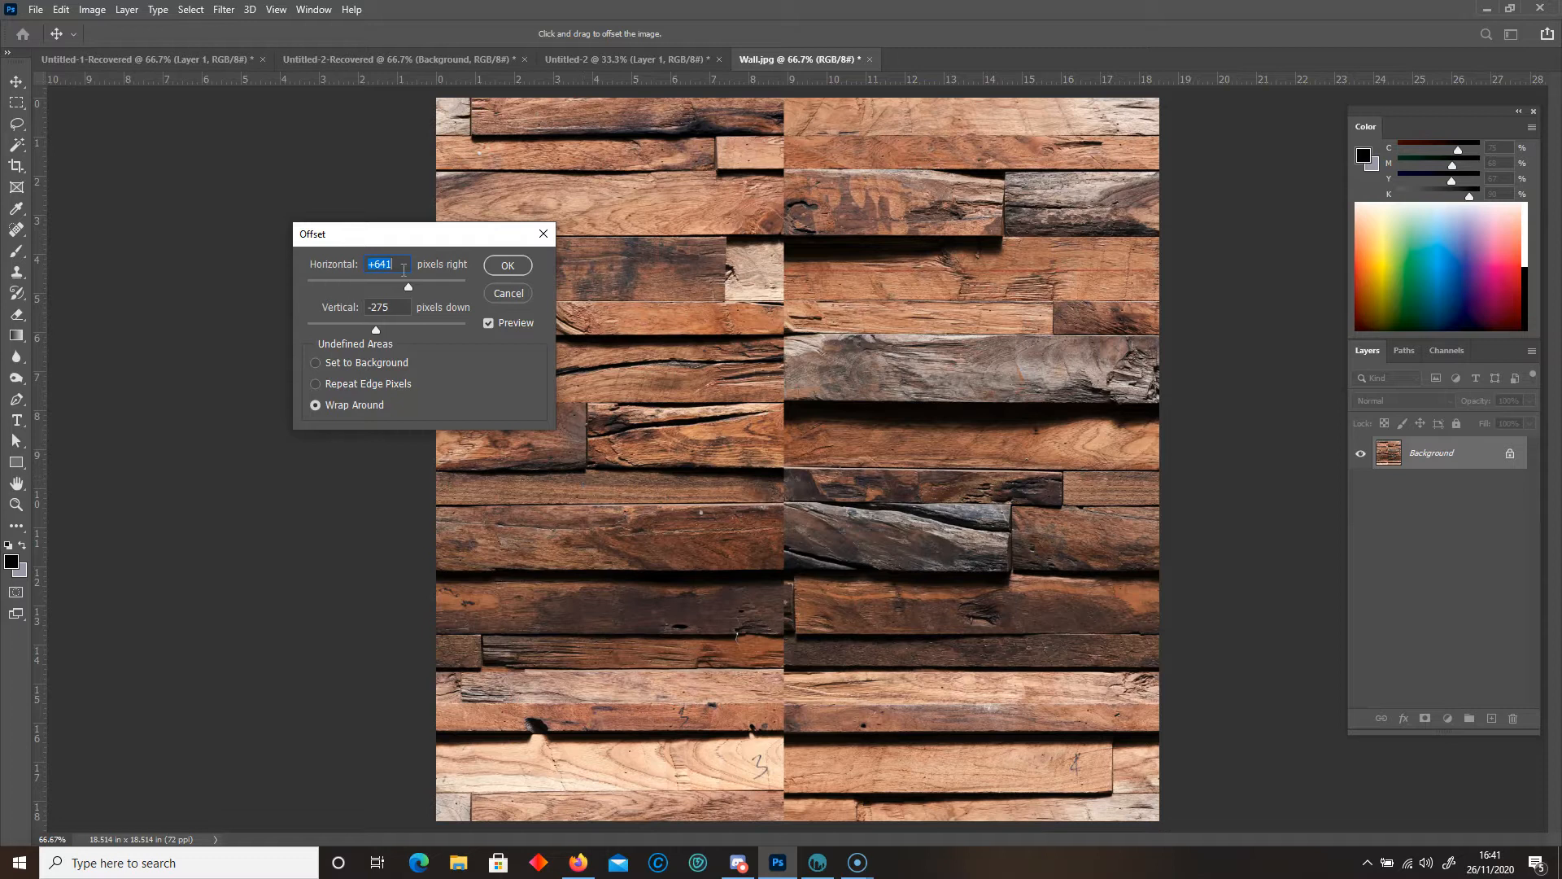
left_click_drag(410, 288, 399, 288)
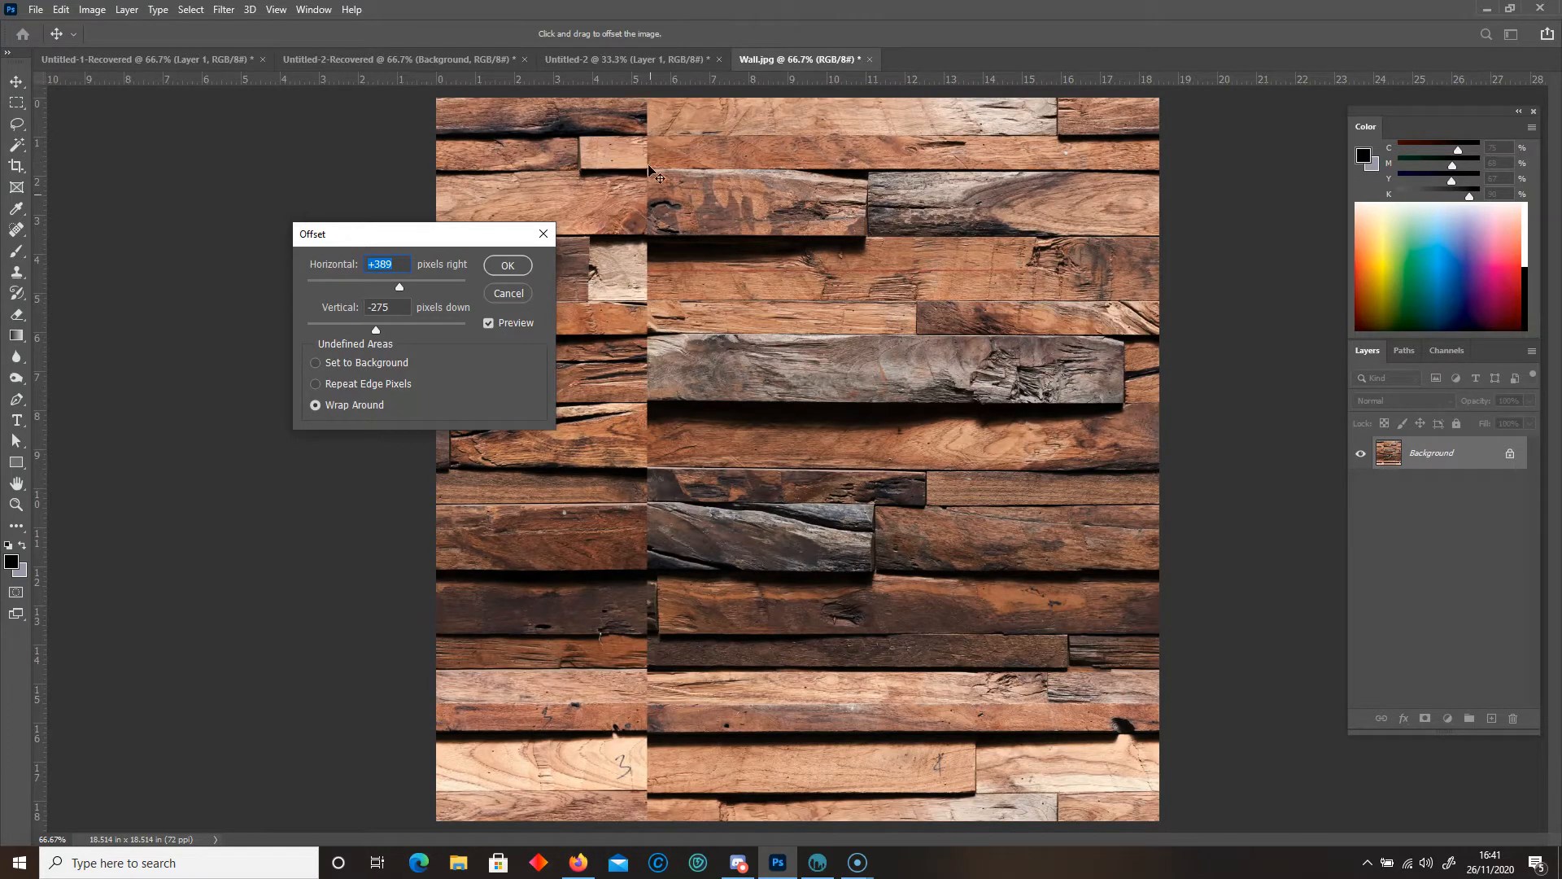
left_click_drag(397, 287, 410, 286)
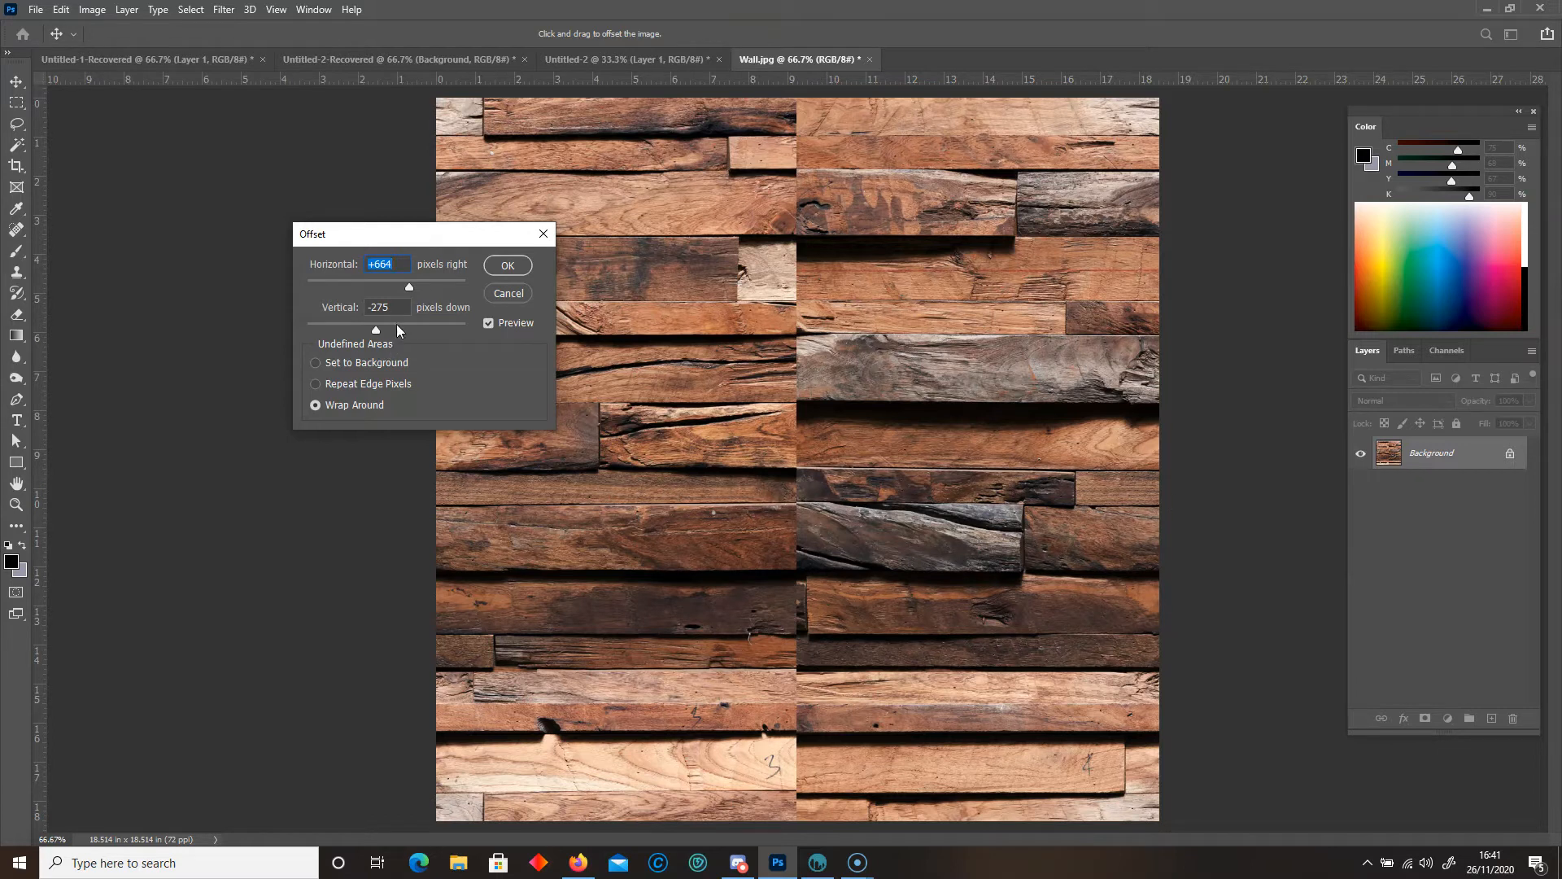
- Set the vertical offset to -275 pixels with Wrap Around and apply the Offset filter
key("Tab")
left_click_drag(379, 334, 384, 334)
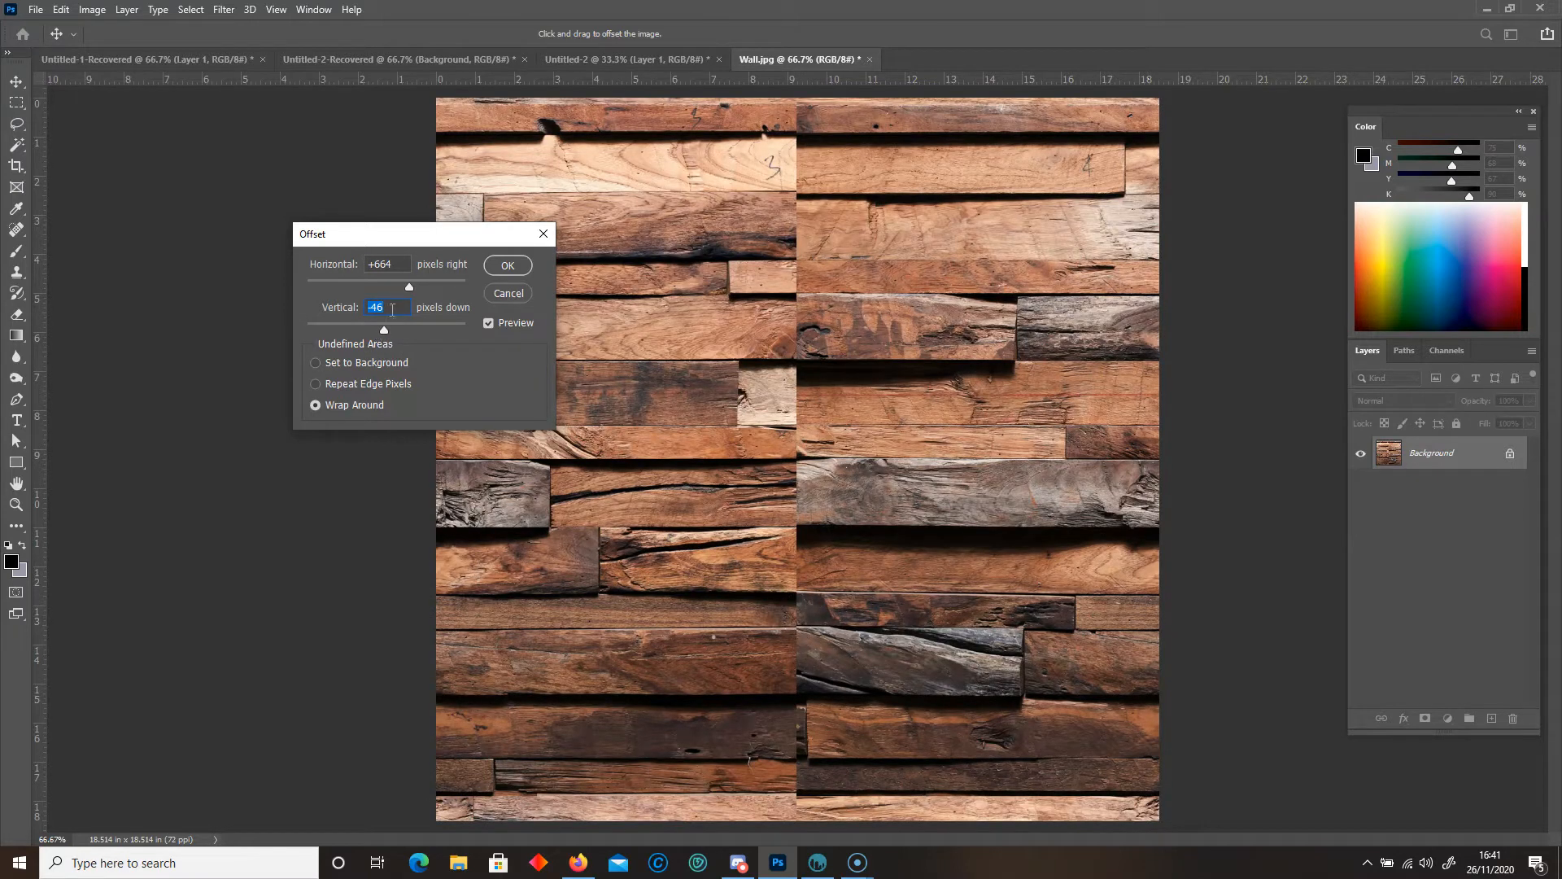
type("-275")
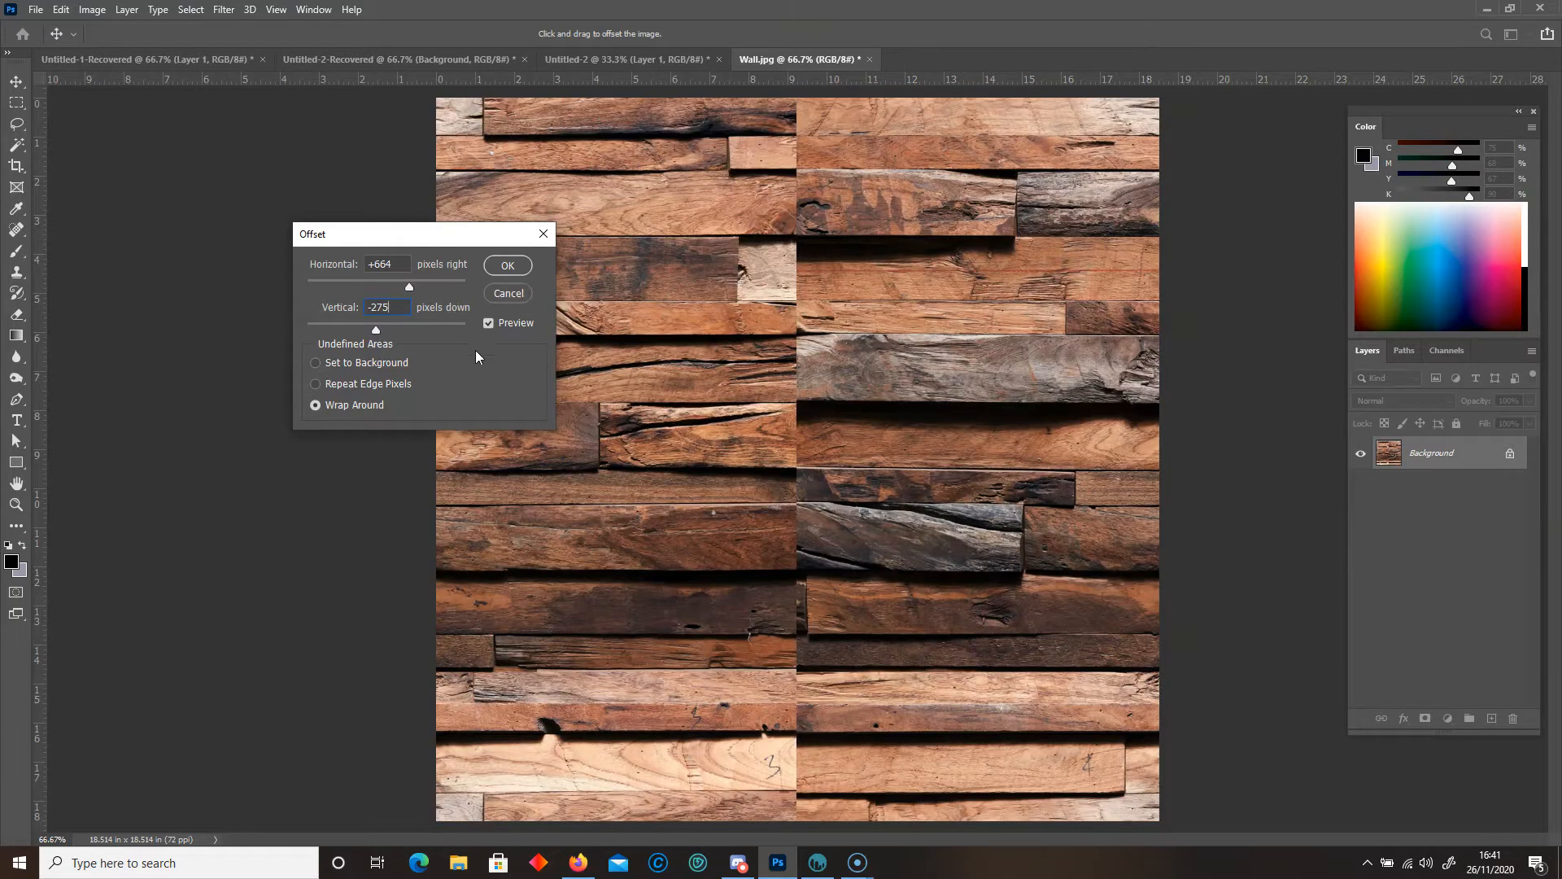
left_click(516, 266)
key("c")
left_click(16, 103)
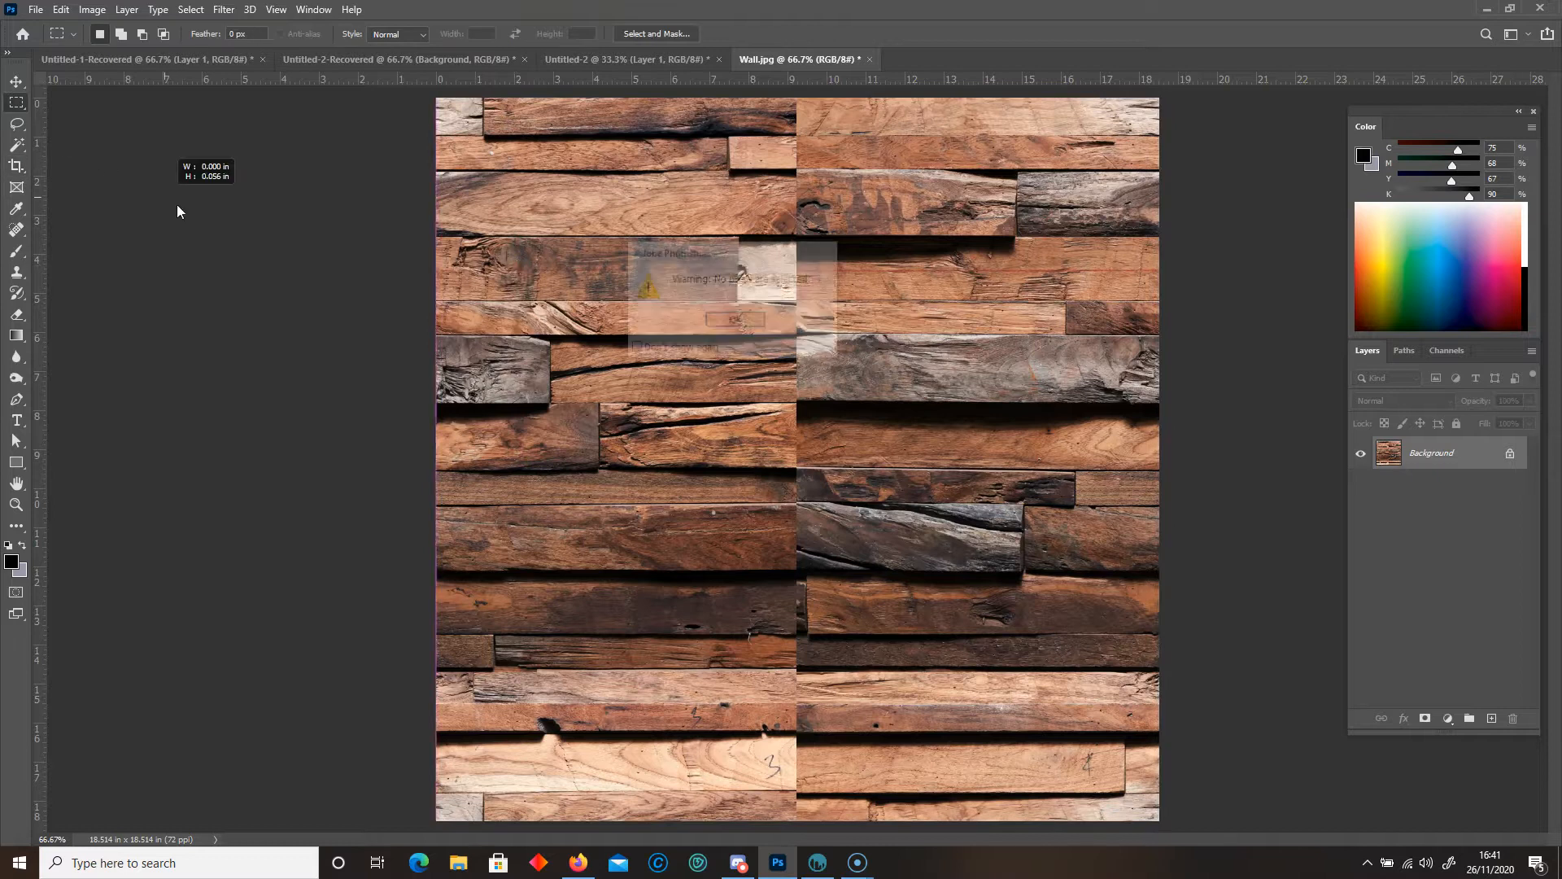
left_click(719, 322)
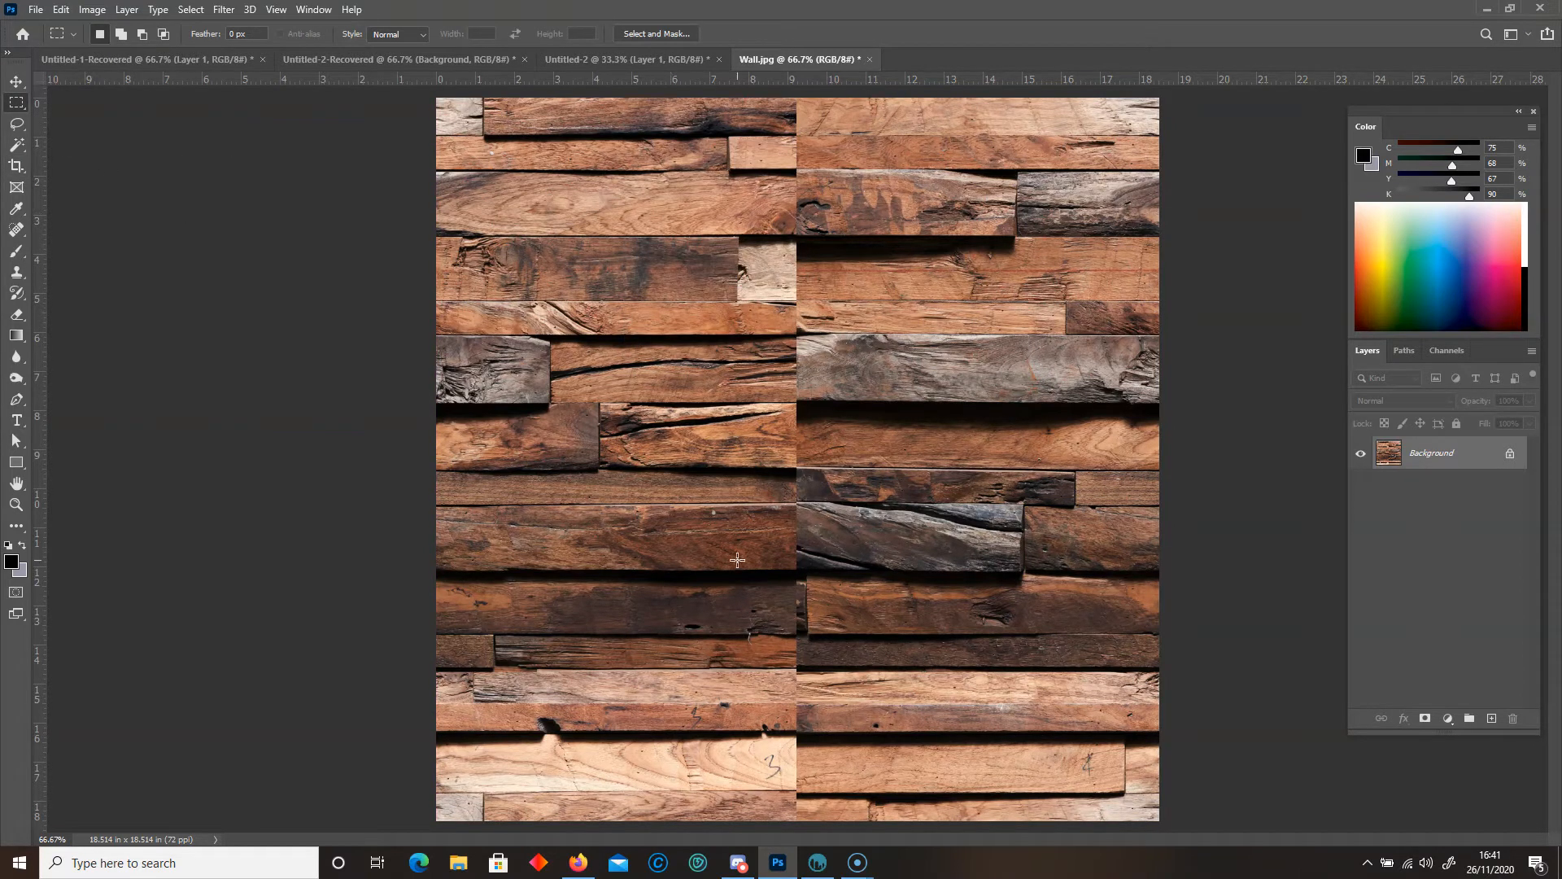
- Paint over the vertical centre seam from the image's upper to lower edge with a 35 px content-aware Spot Healing Brush
left_click(19, 232)
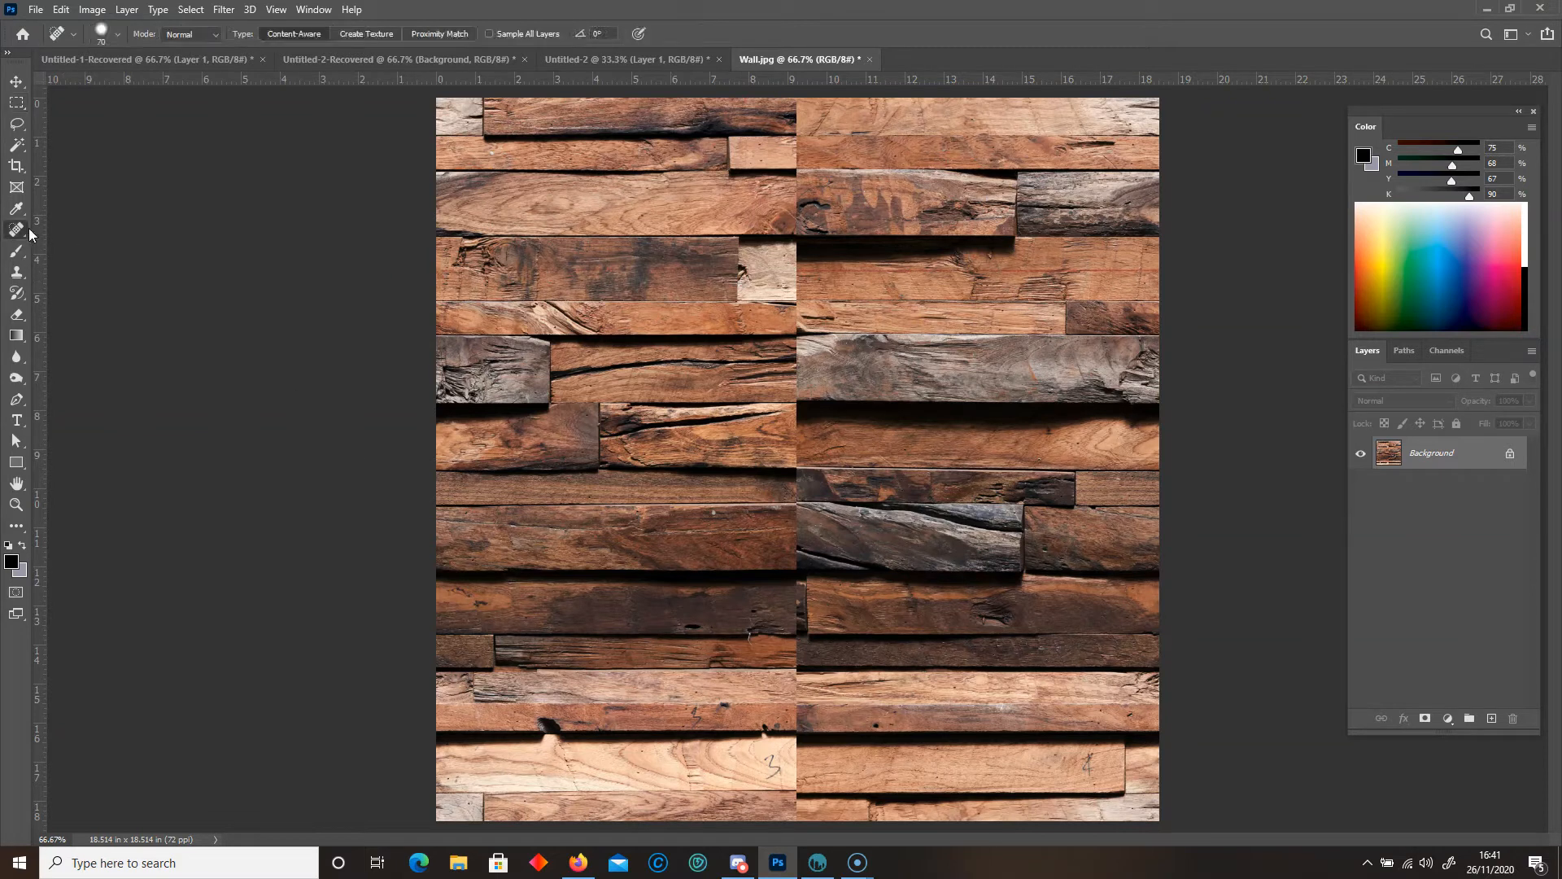
left_click(74, 235)
key("bracketleft")
key("bracketleft")
left_click_drag(797, 106, 787, 876)
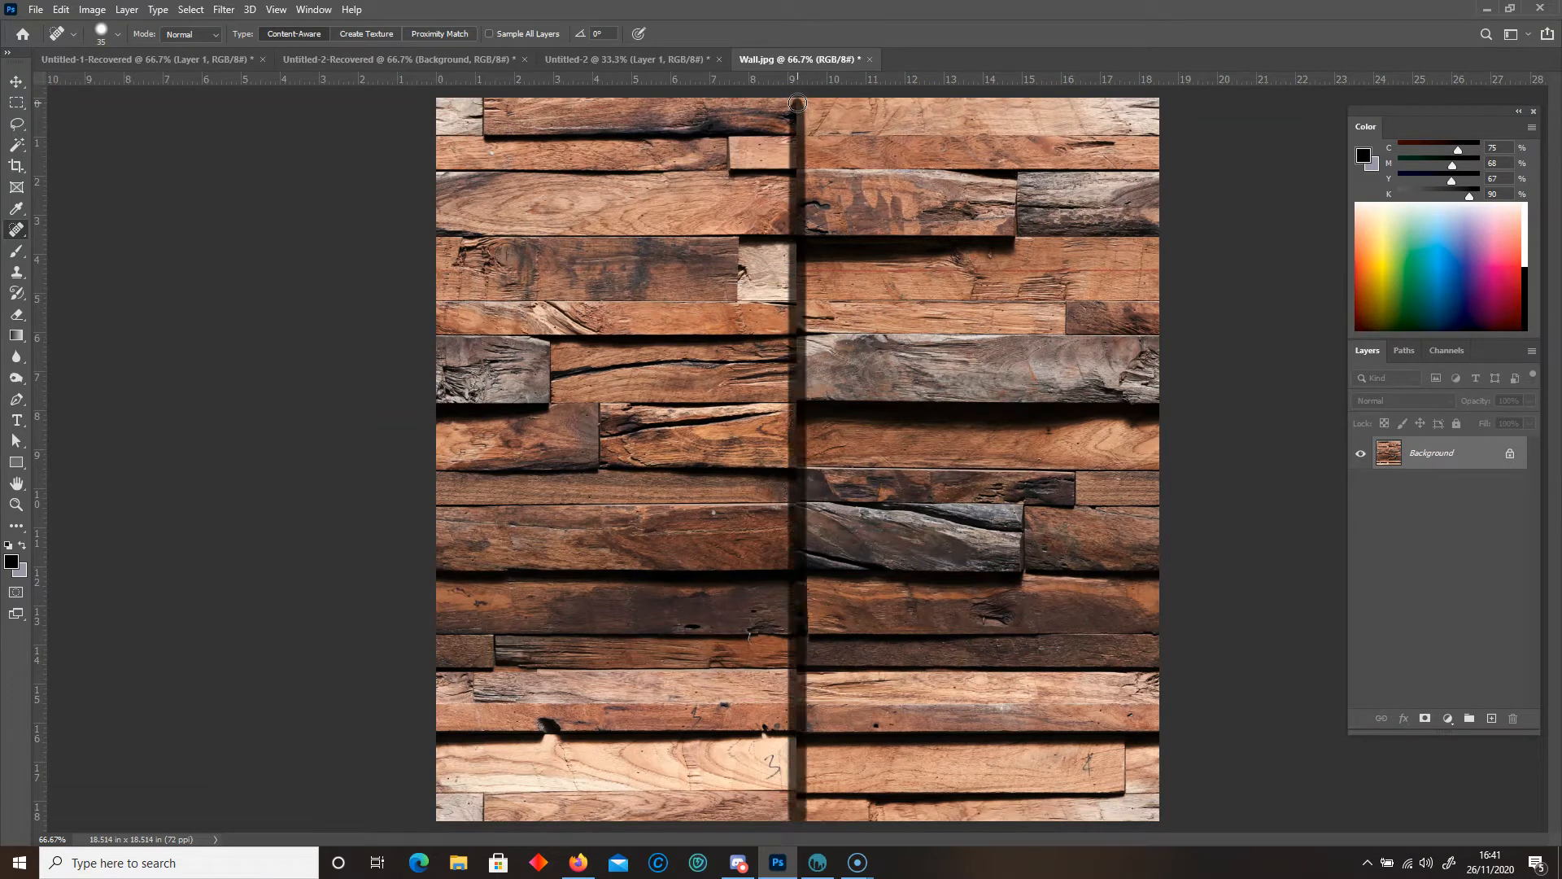
left_click(1159, 470, "shift")
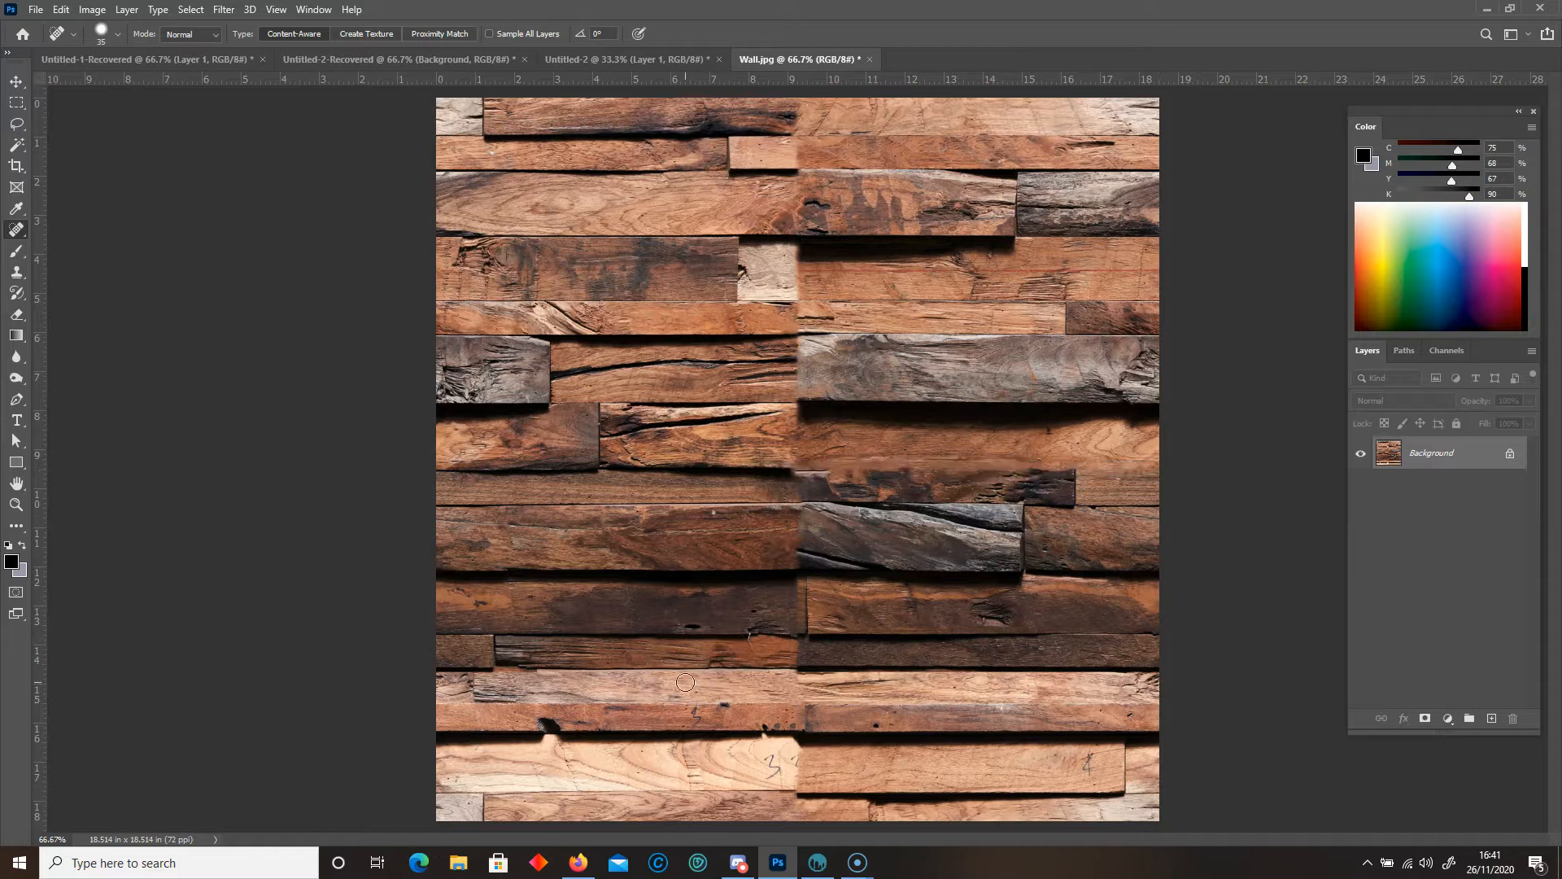
key("ctrl+plus")
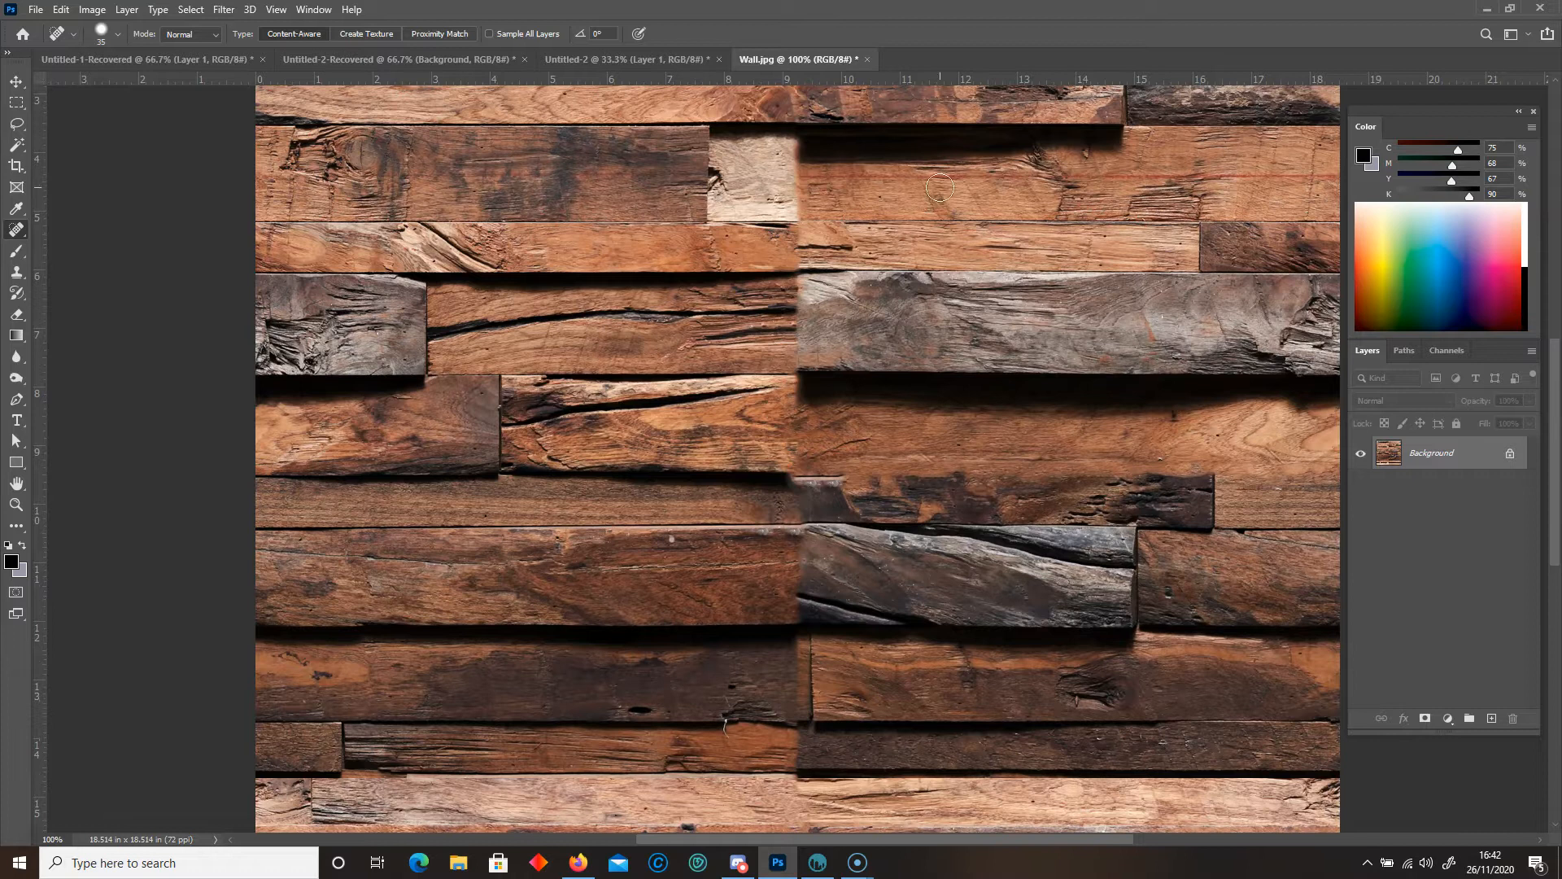
key("bracketleft")
key("bracketleft")
scroll(751, 375, "down", 1)
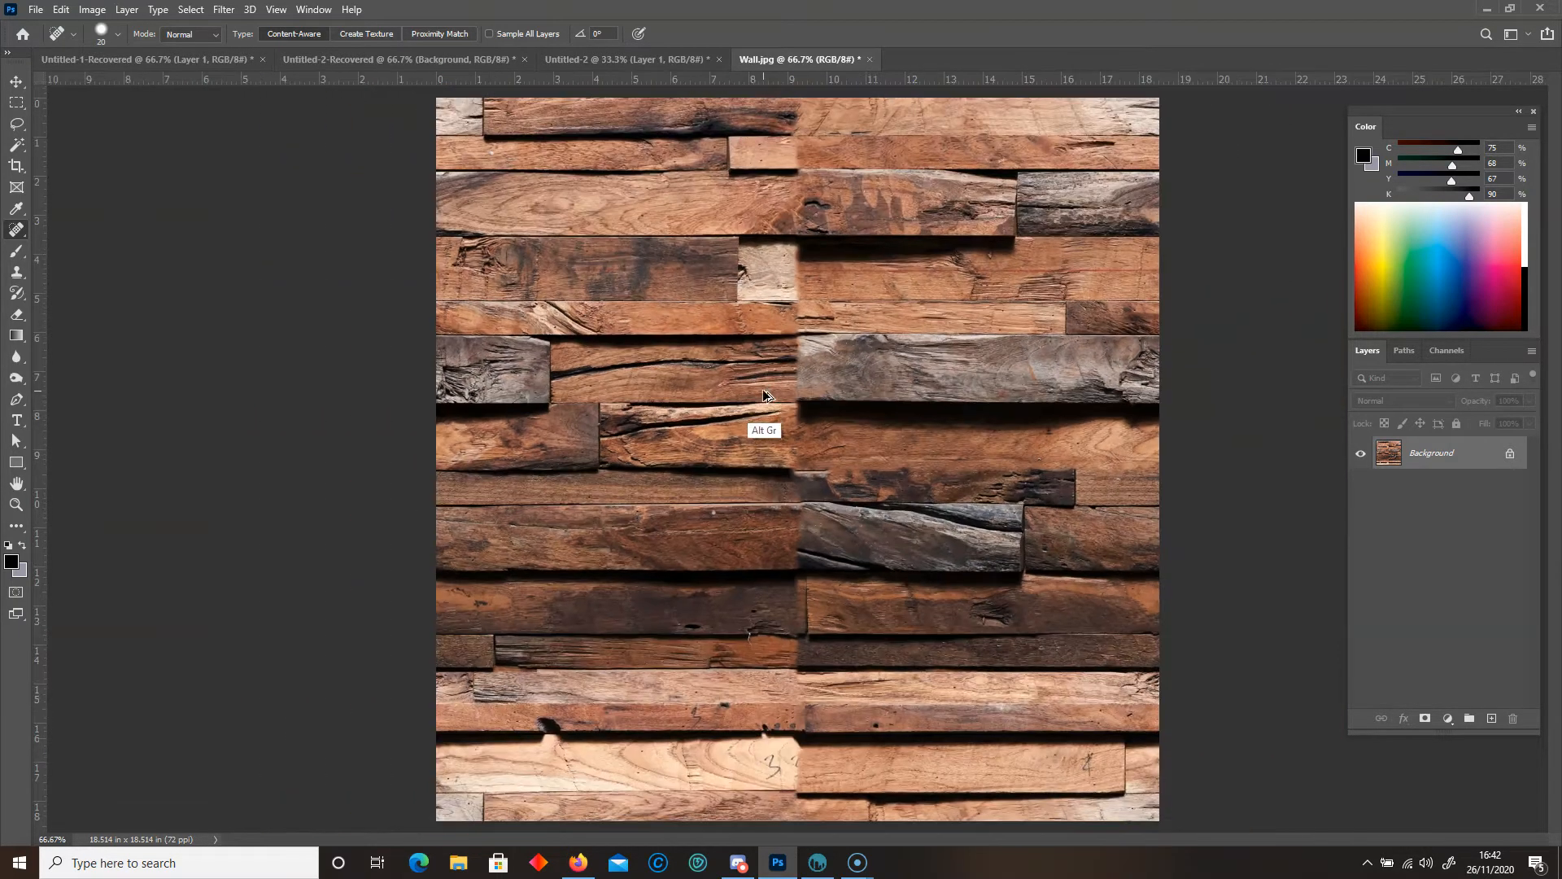
- Clone Stamp wood from right of the seam over the pale piece in the second plank row with a 60 px brush
left_click(17, 272)
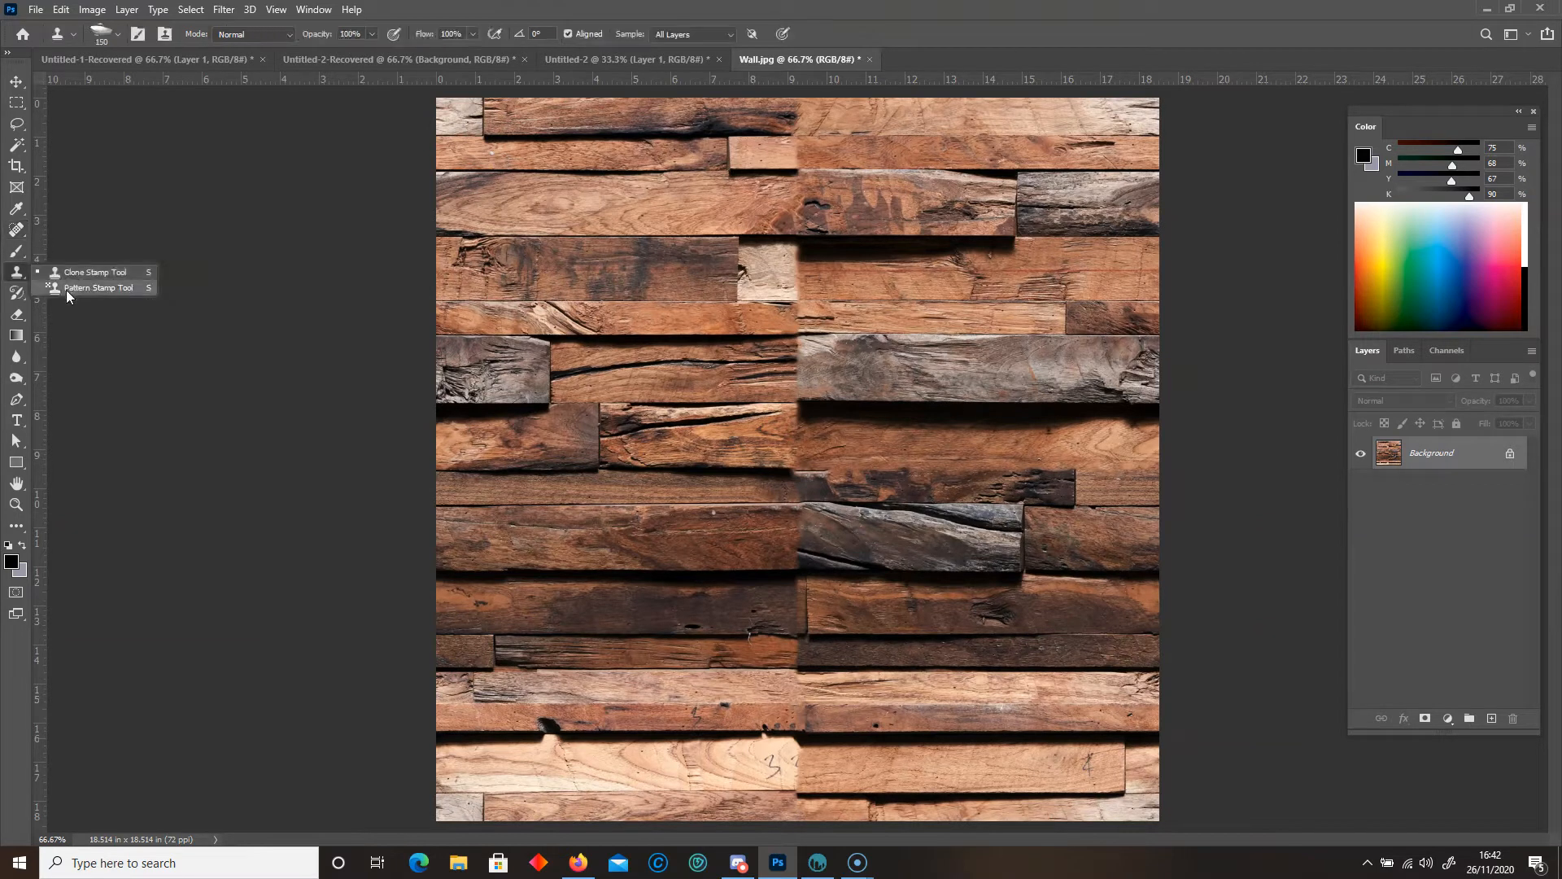
left_click(70, 276)
key("p")
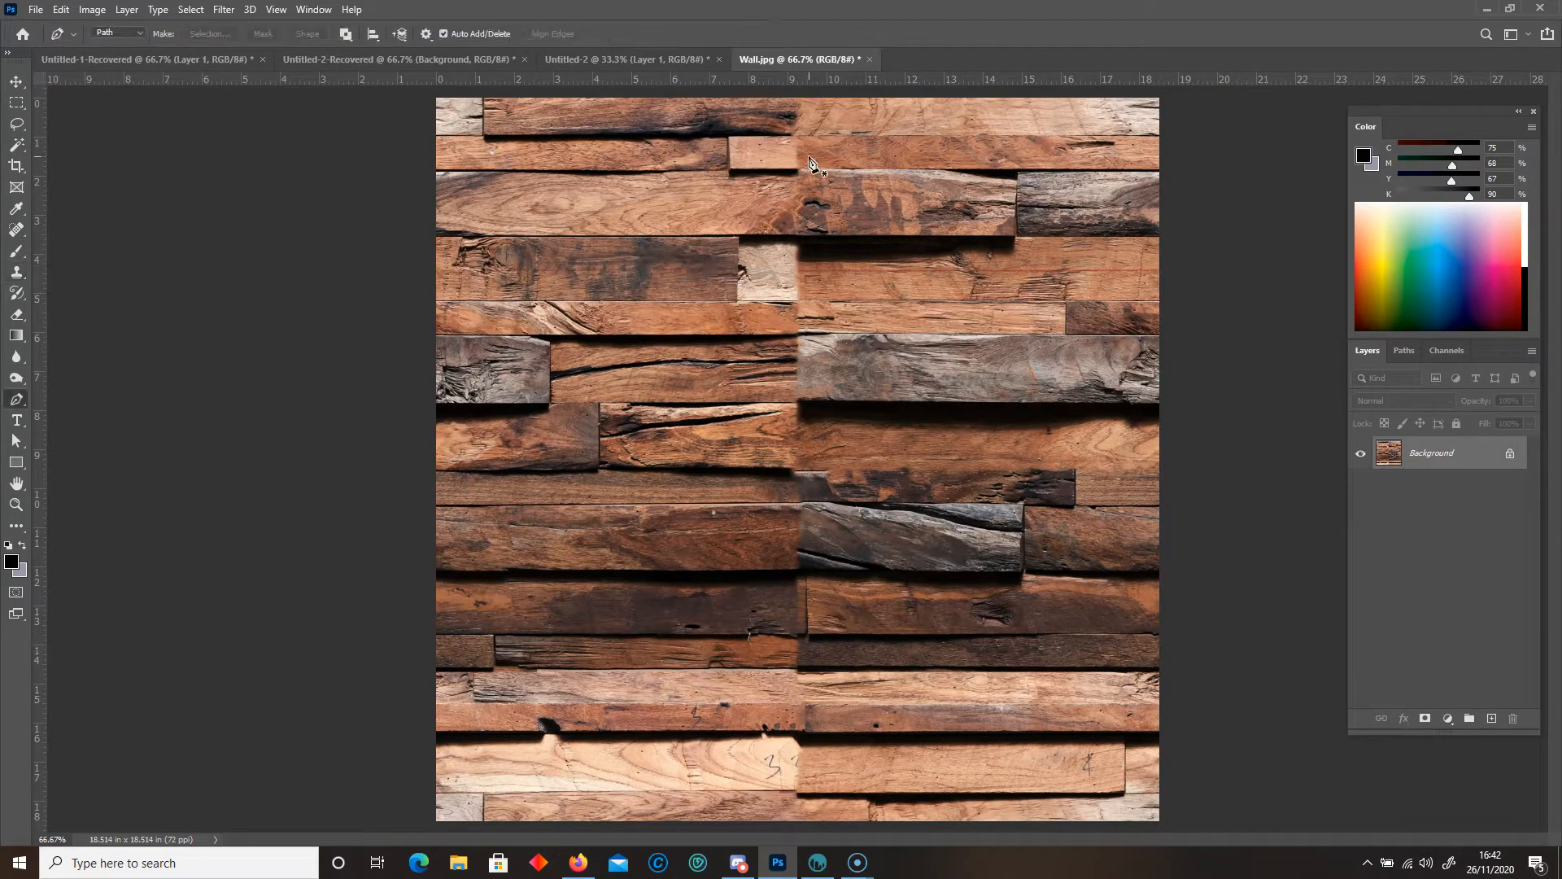
left_click(17, 271)
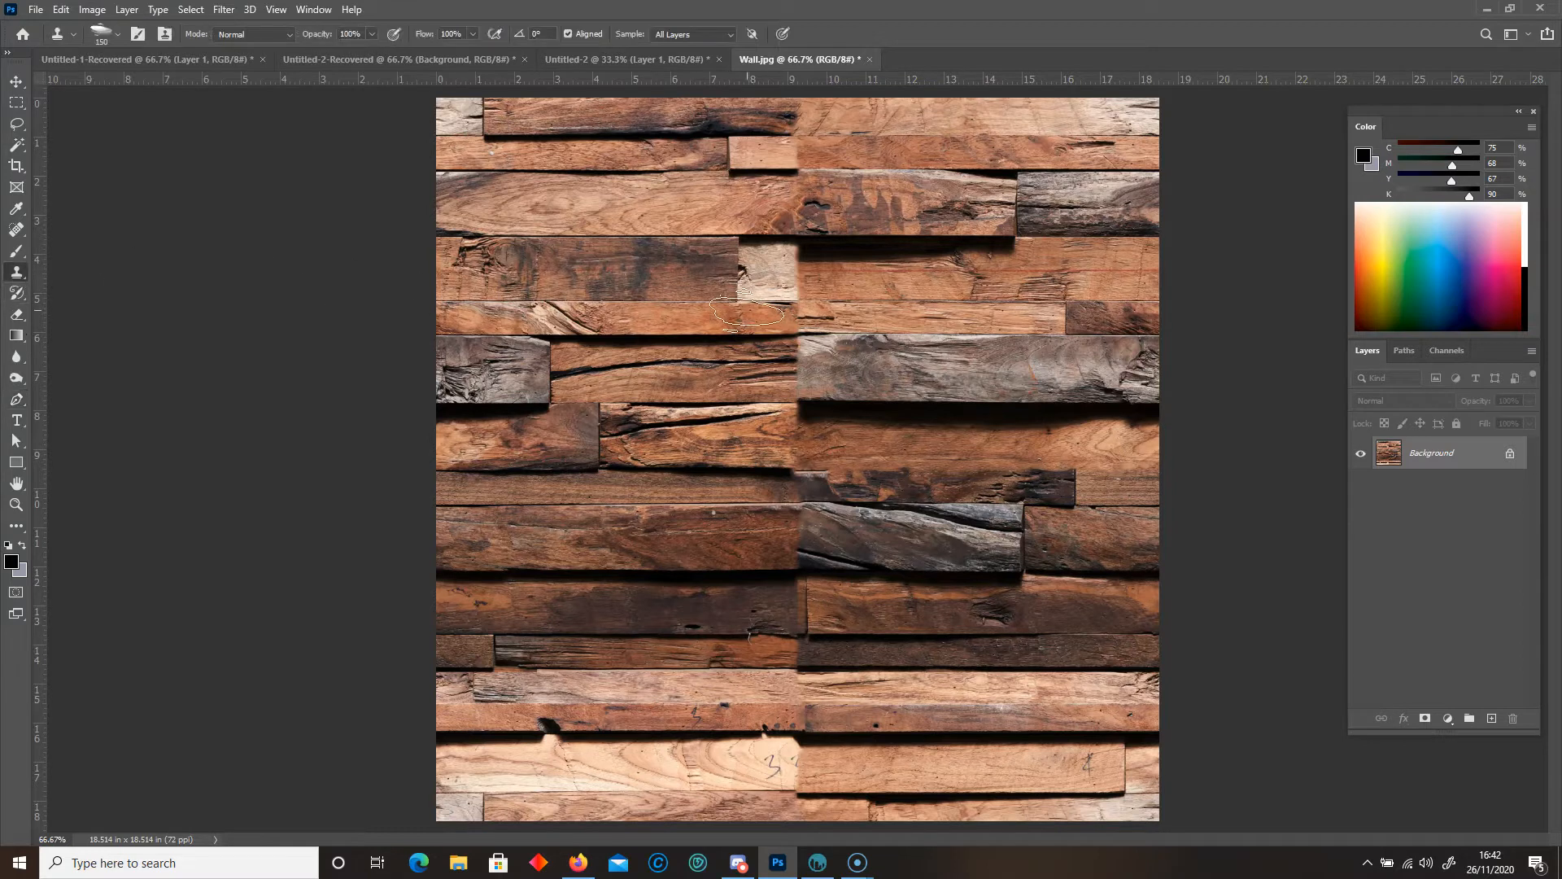
key("bracketleft")
key("bracketleft")
key("bracketleft")
key("bracketleft")
key("bracketleft")
left_click(766, 154, "alt")
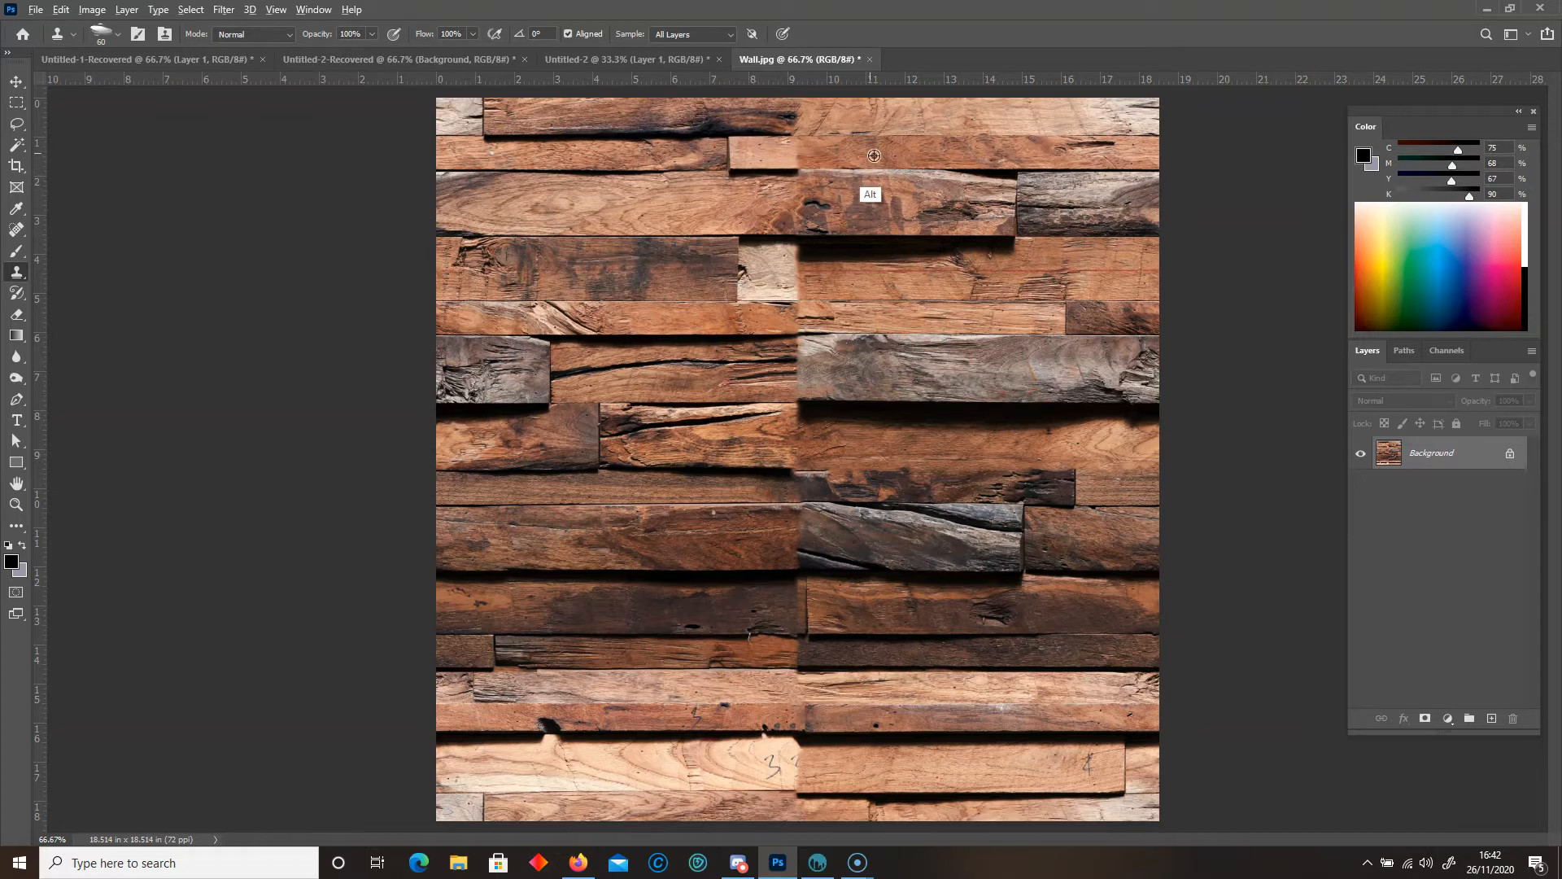
left_click(807, 157, "alt")
mouse_move(749, 160)
left_mouse_down()
mouse_move(821, 150)
mouse_move(798, 150)
left_mouse_up()
- Resample the second-row plank right of the seam and clone over the remaining lighter patch left of it
left_click(843, 153, "alt")
left_click(865, 153, "alt")
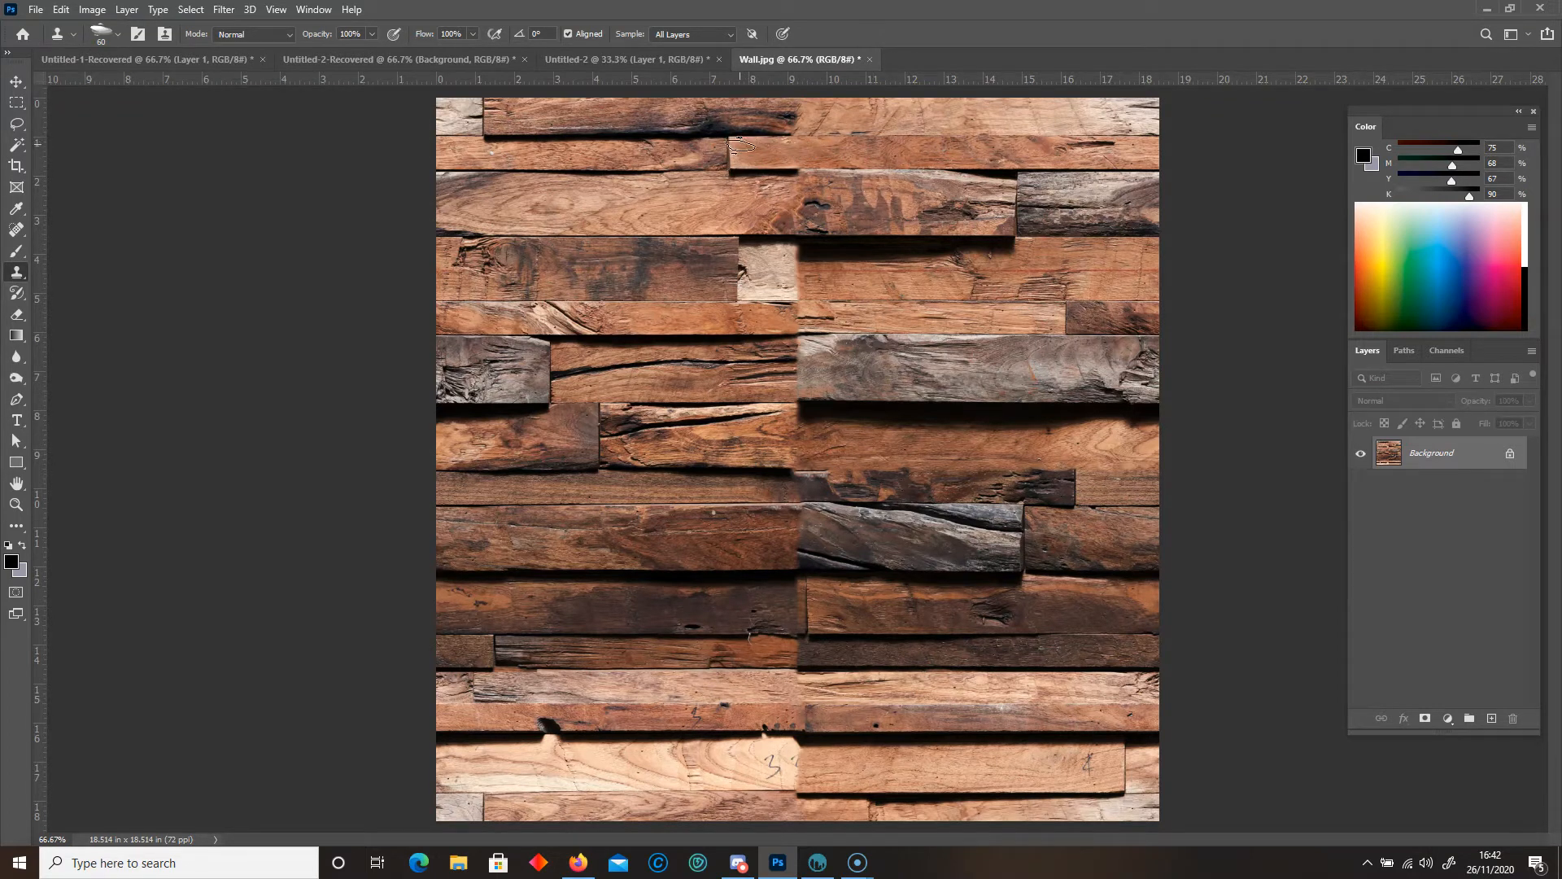
left_click(829, 157, "alt")
mouse_move(787, 165)
left_mouse_down()
mouse_move(806, 164)
mouse_move(752, 163)
left_mouse_up()
- Select a rectangular section of the topmost plank right of the seam and copy it to a new layer
left_click(16, 102)
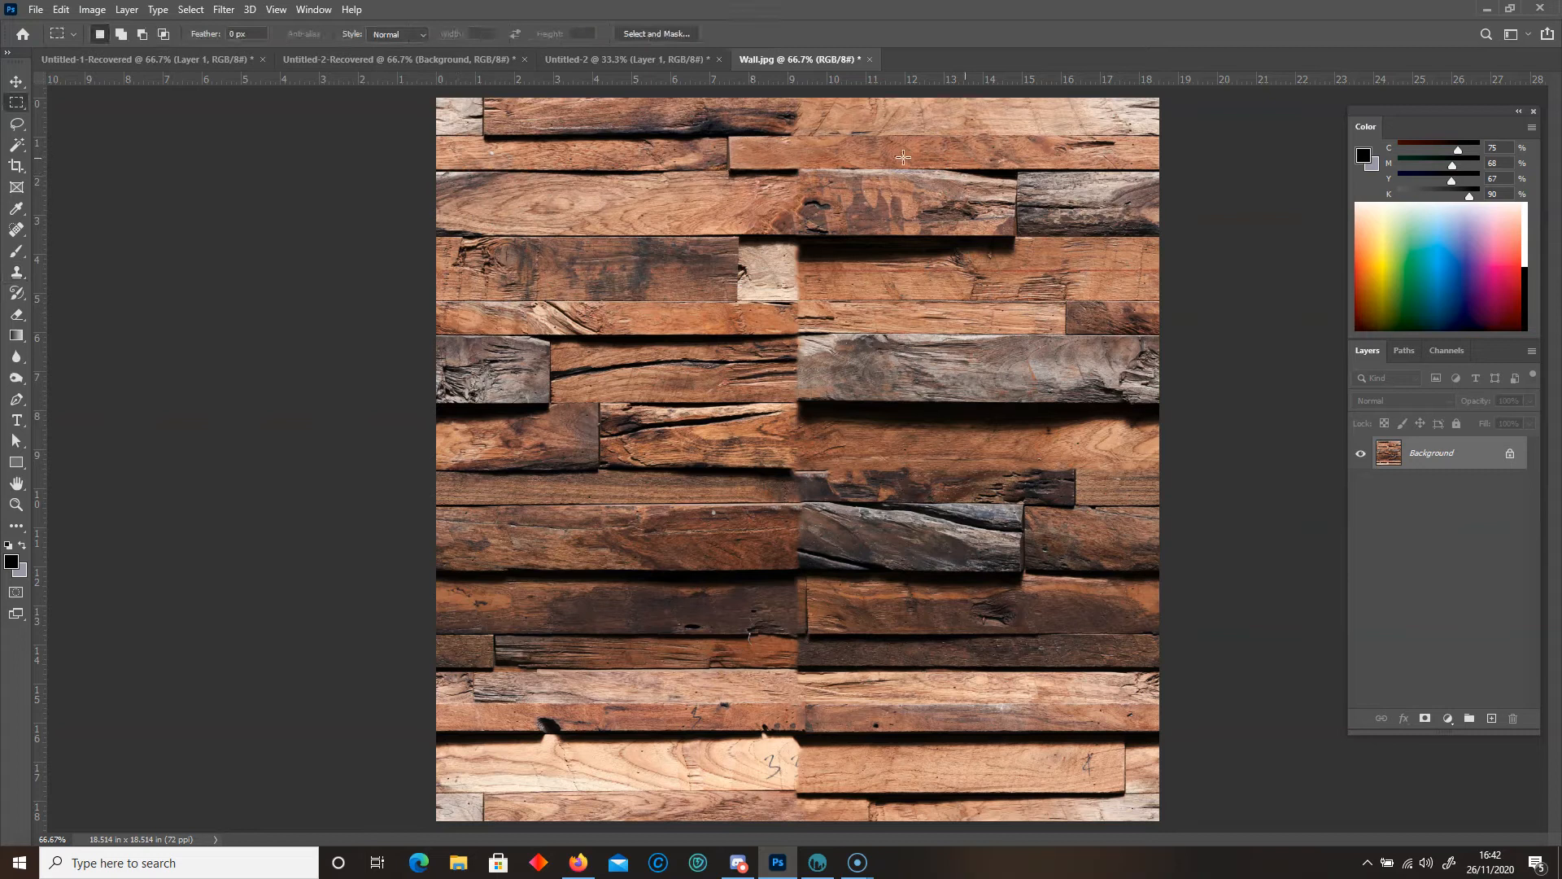
left_click_drag(1011, 95, 808, 133)
key("ctrl+j")
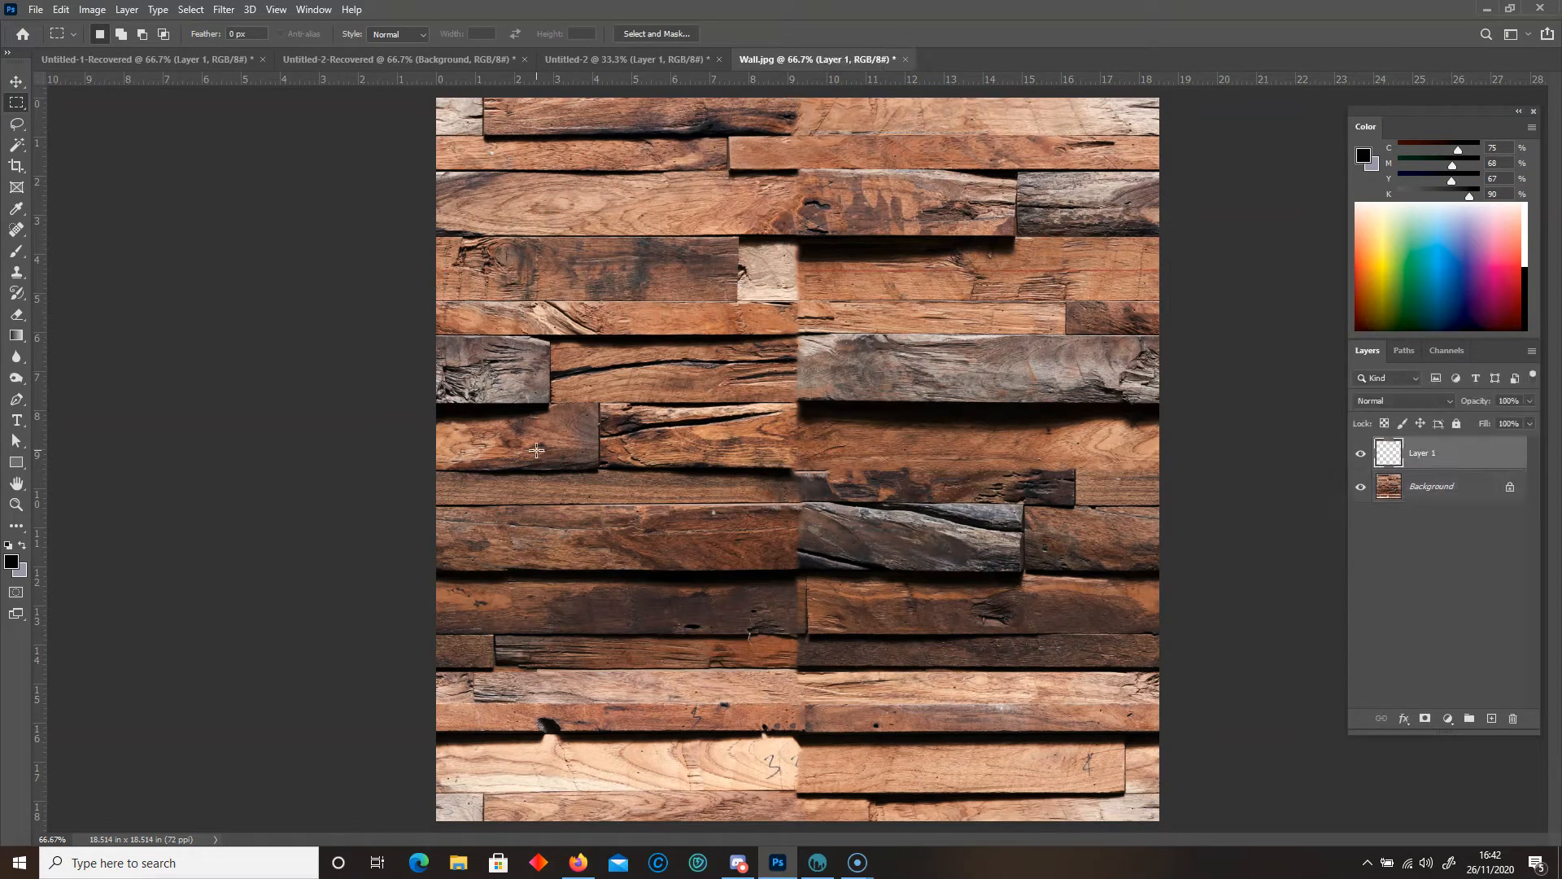
- Stretch the copied plank section leftward across the centre seam to cover most of the dark plank beside it
key("ctrl+t")
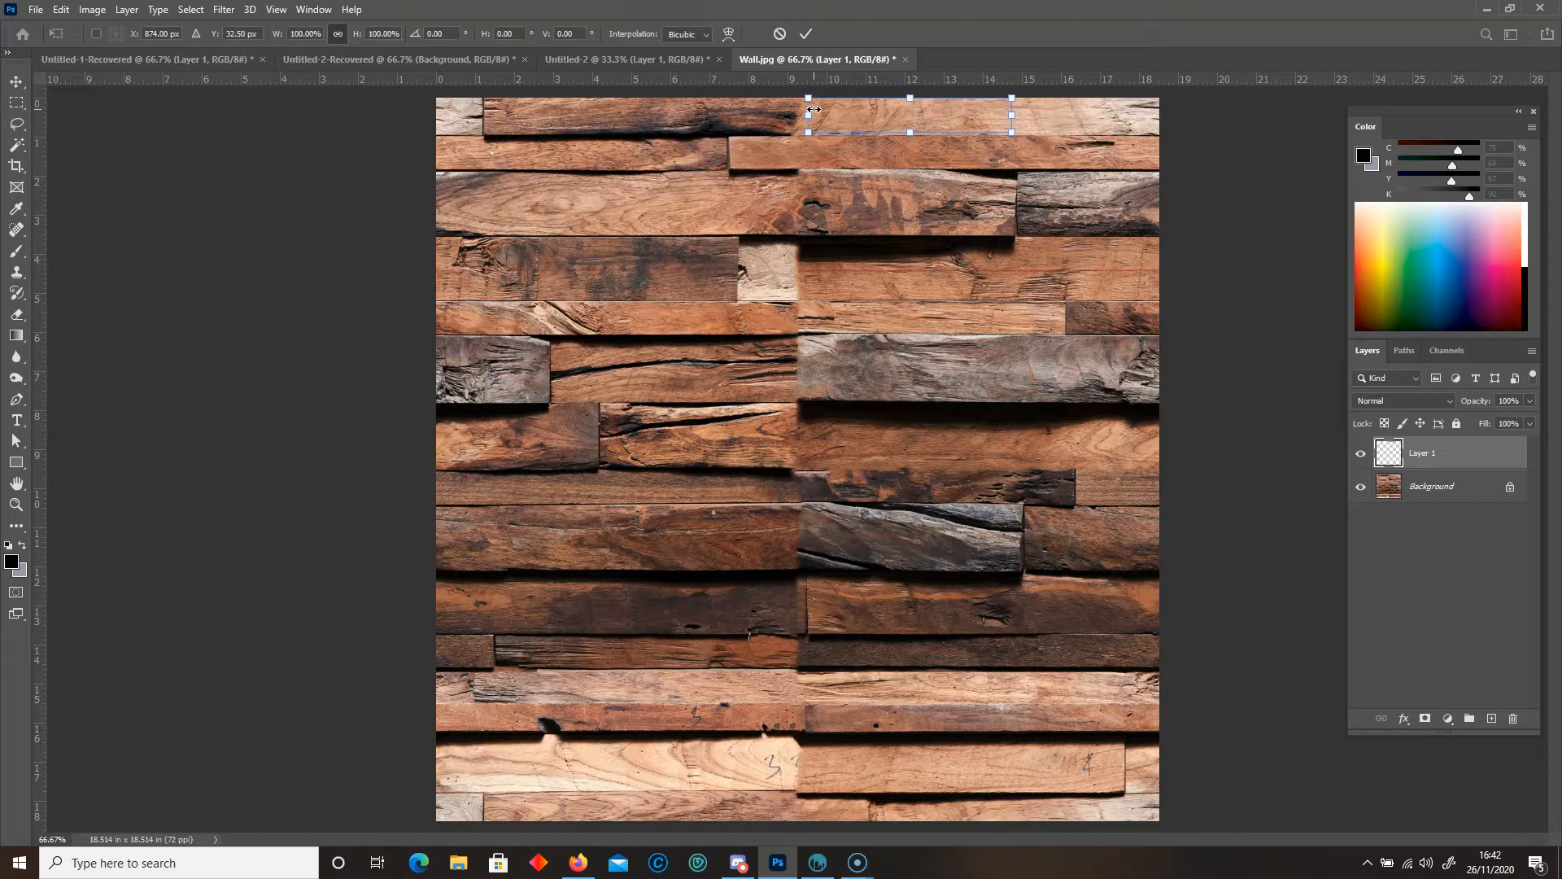
left_click_drag(808, 115, 554, 145)
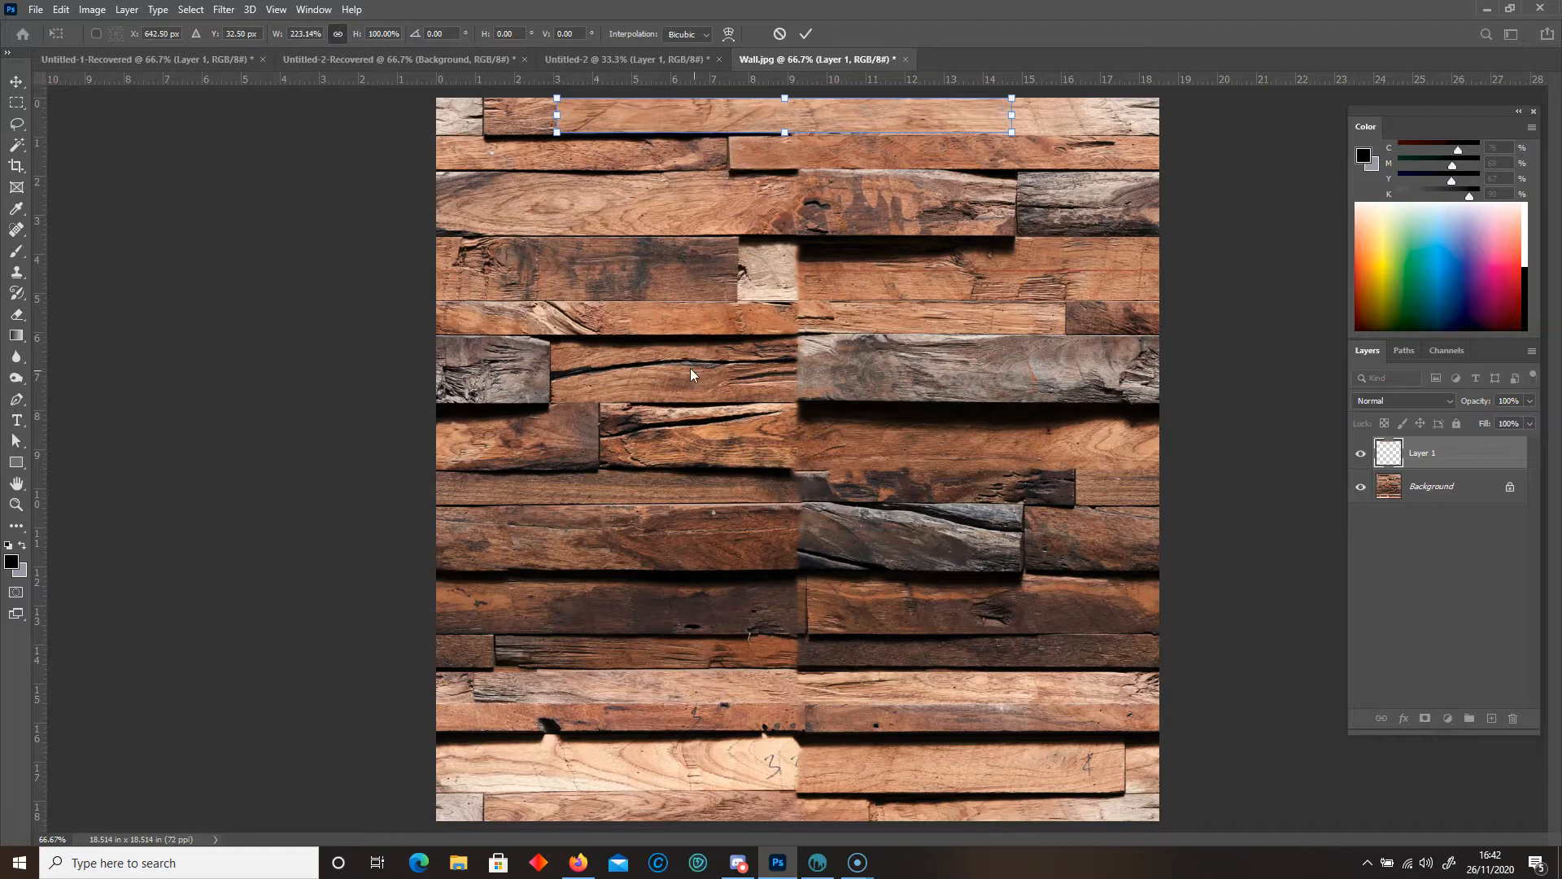
mouse_move(557, 115)
left_mouse_down()
mouse_move(698, 119)
mouse_move(571, 123)
left_mouse_up()
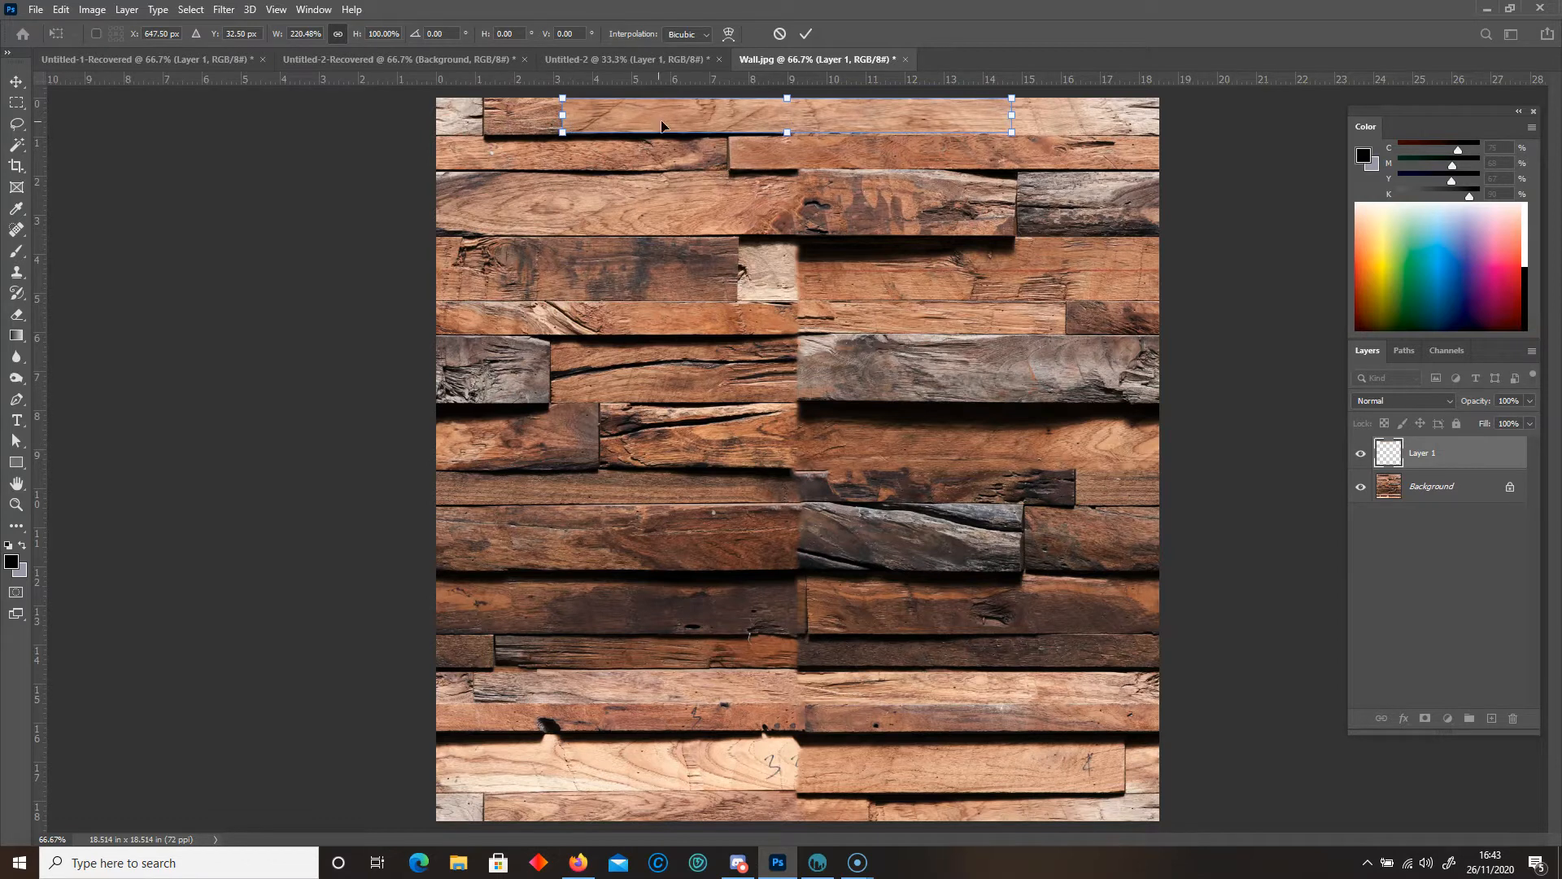
mouse_move(565, 119)
left_mouse_down()
mouse_move(518, 116)
mouse_move(577, 114)
left_mouse_up()
key("Return")
- Soften the stretched plank's left edge with a 200 px Eraser so it blends into the wood beneath
key("m")
left_click(17, 314)
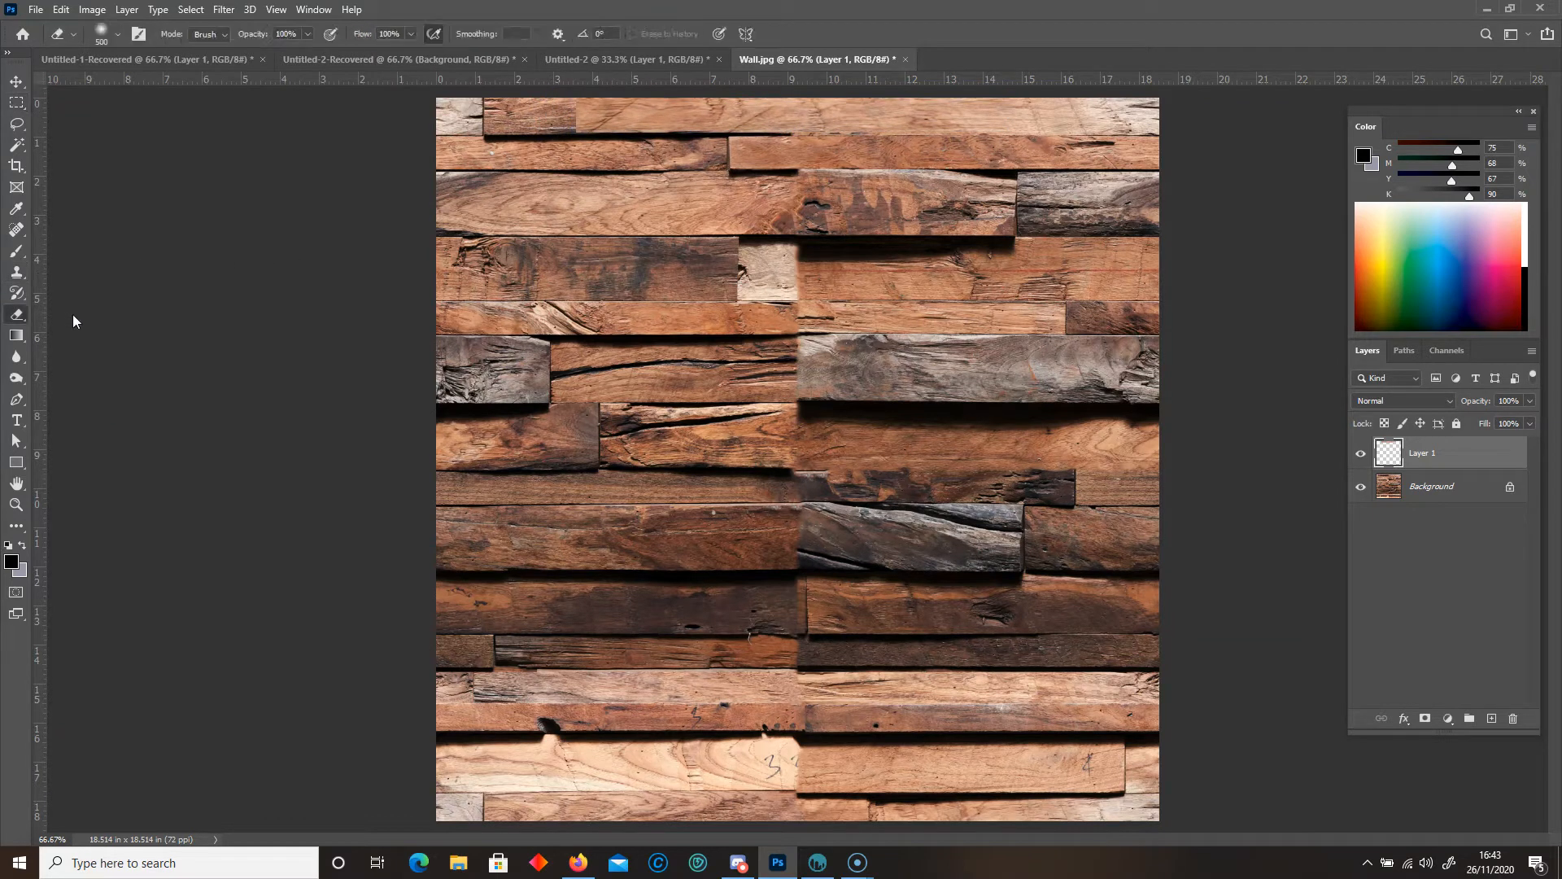
key("bracketleft")
key("bracketleft")
key("bracketleft")
mouse_move(573, 126)
left_mouse_down()
mouse_move(617, 161)
mouse_move(597, 118)
left_mouse_up()
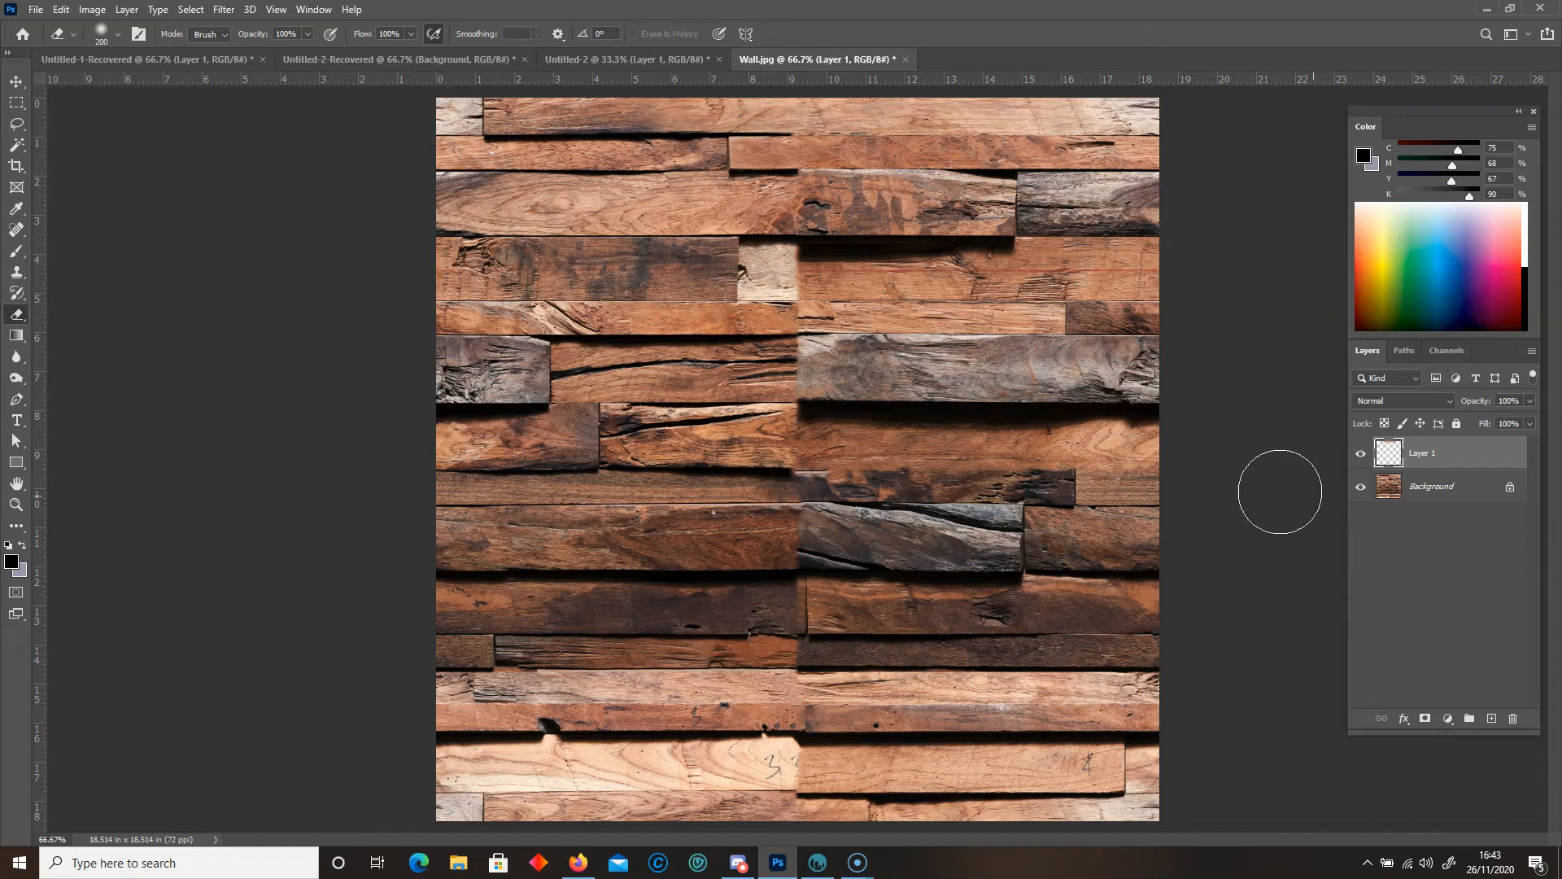
- Merge the stretched plank layer down into the background
right_click(1476, 454)
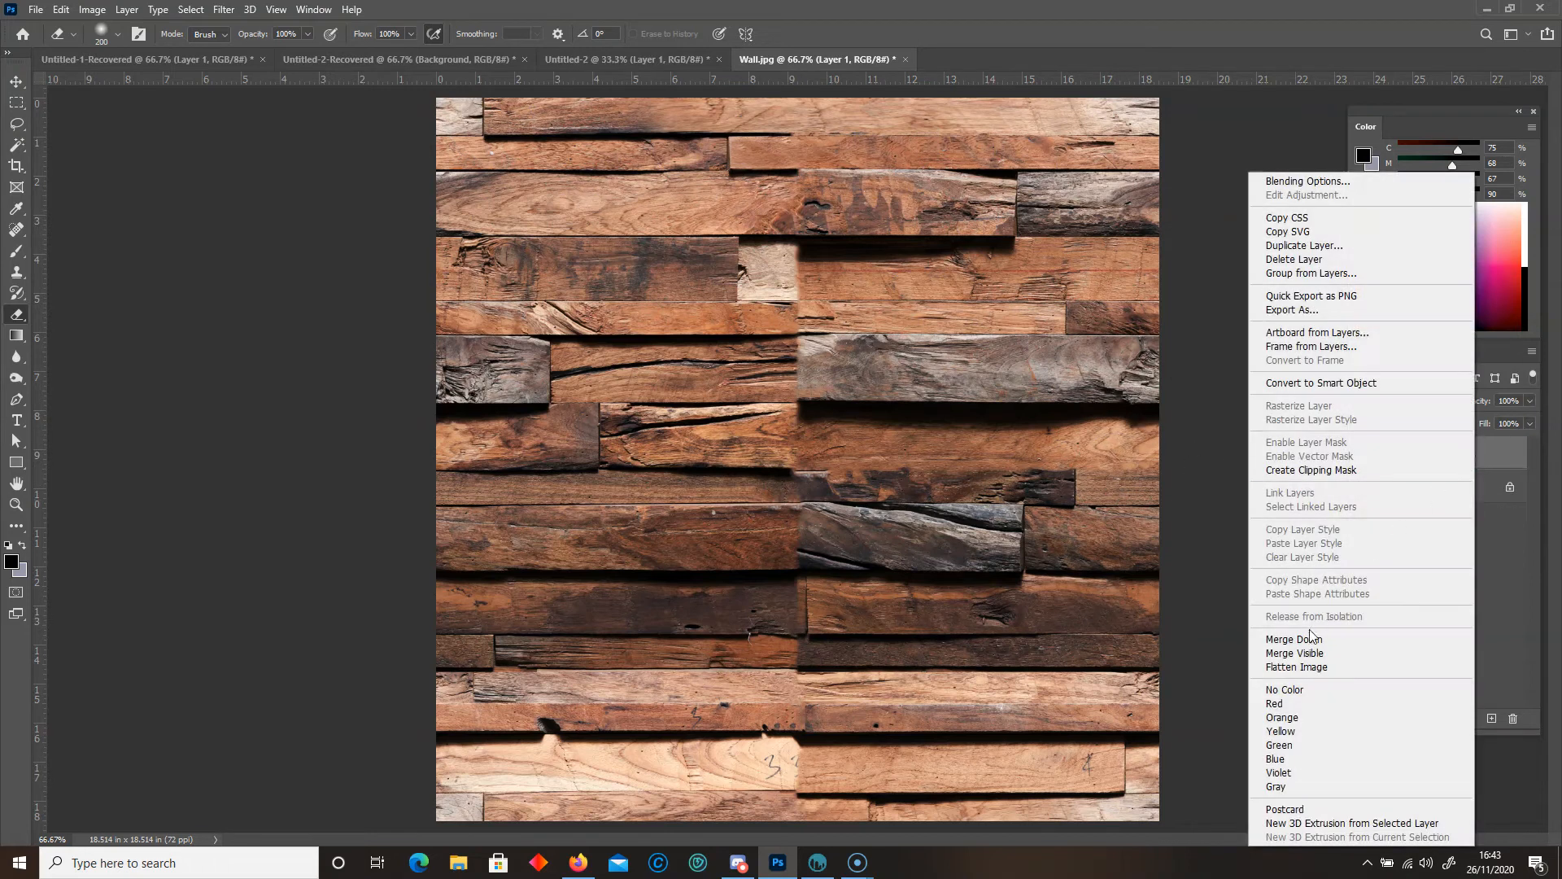
left_click(1294, 639)
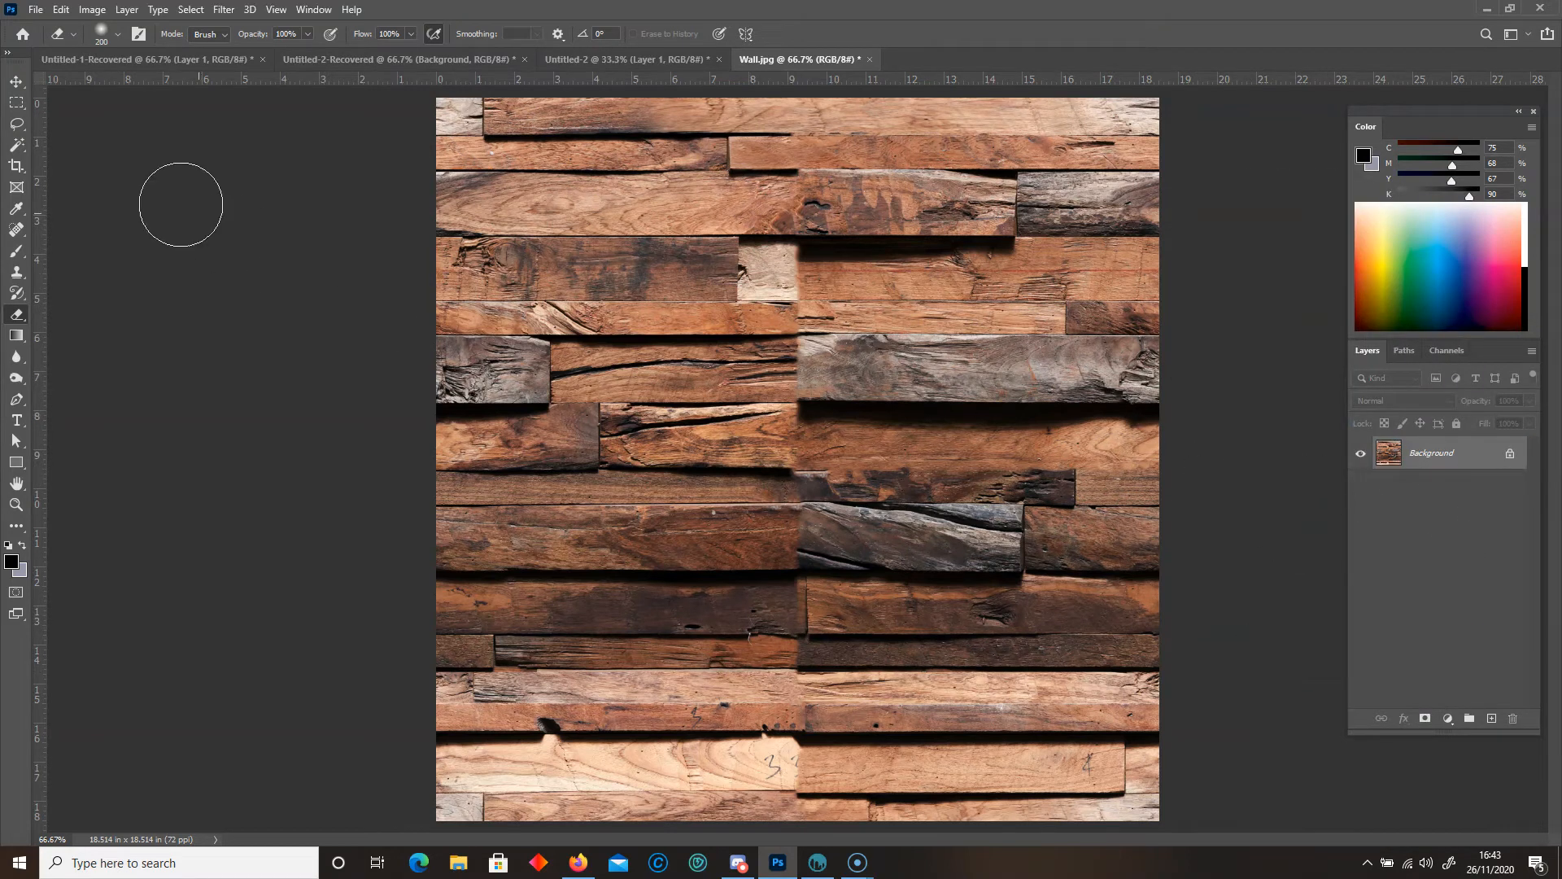
- Blend the third-row plank right of the centre seam into the wood beside it
left_click(16, 103)
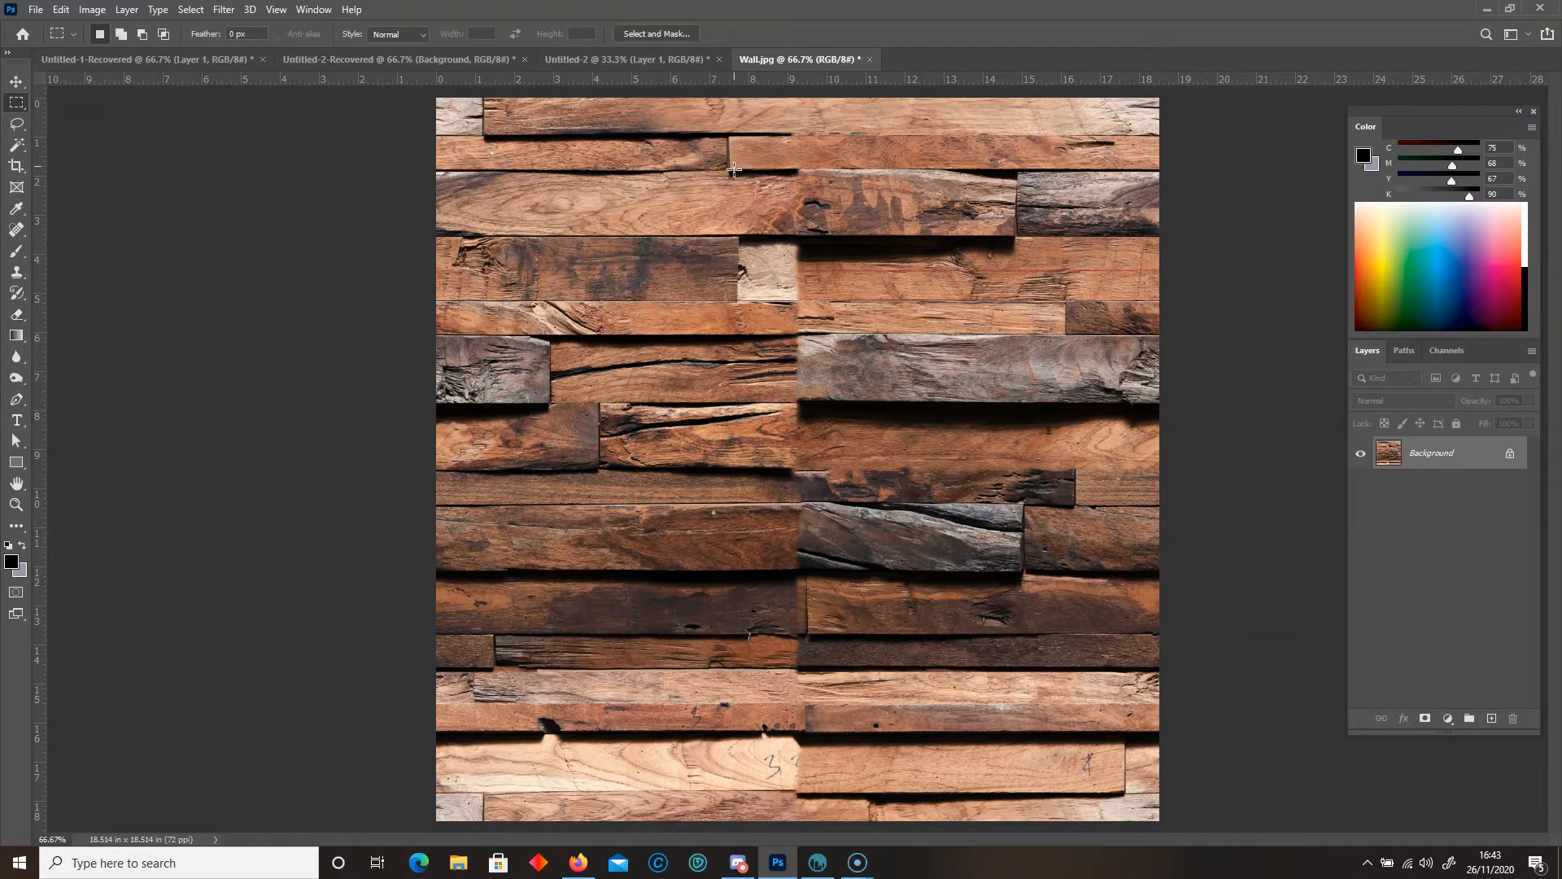
mouse_move(732, 159)
left_mouse_down()
mouse_move(786, 178)
mouse_move(731, 159)
left_mouse_up()
key("ctrl+t")
left_click_drag(798, 169, 1014, 170)
left_click(21, 112)
left_click(127, 235)
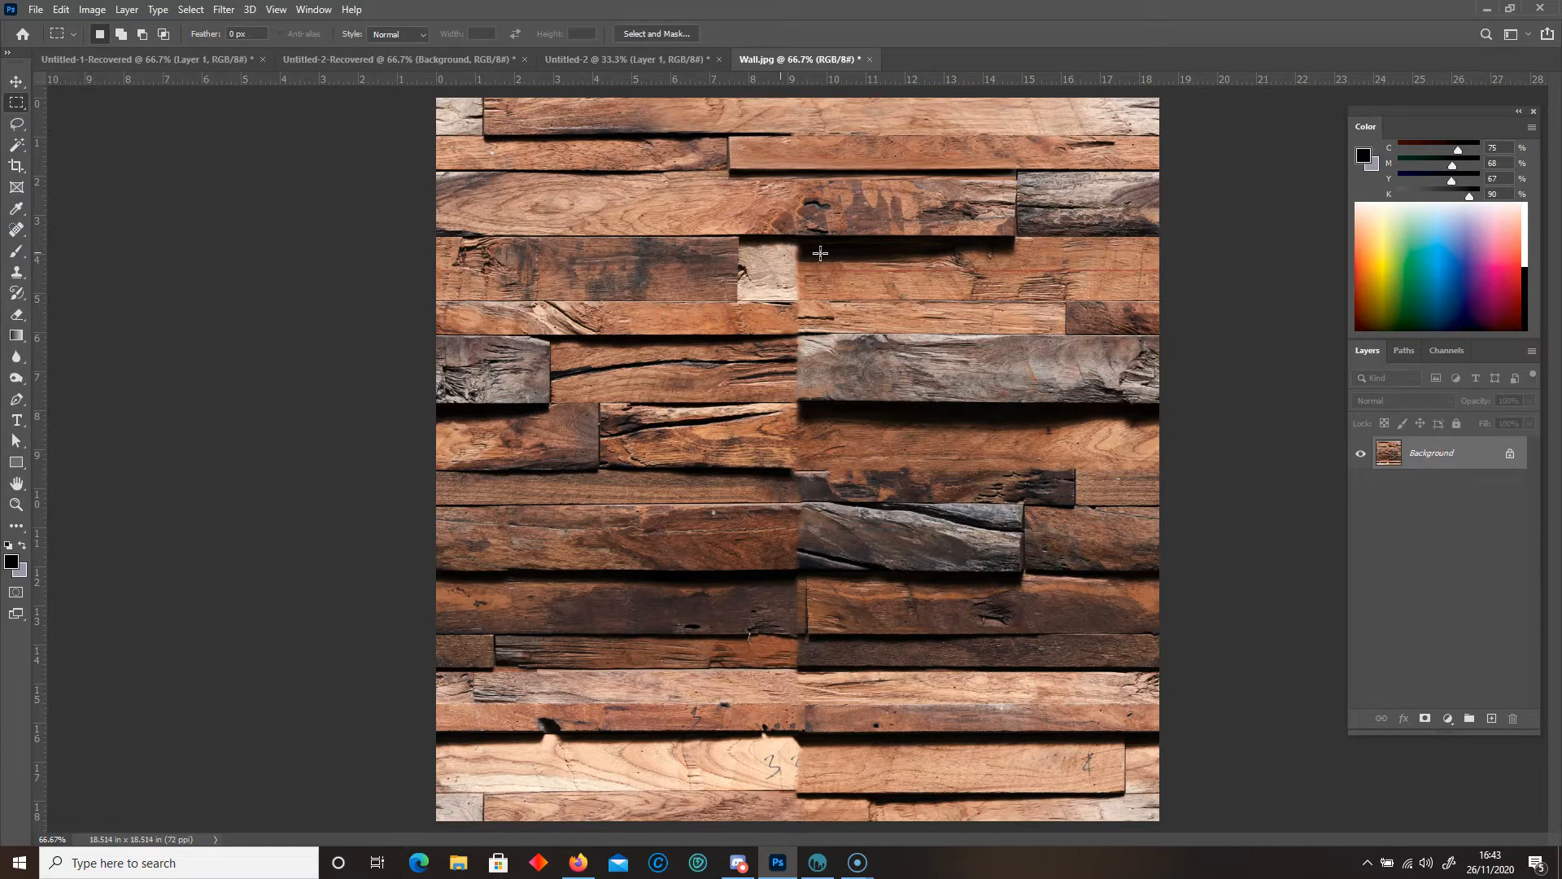
- Copy a section of the fourth-row plank right of the seam to a new layer and stretch it leftward over the pale block
left_click_drag(805, 299, 936, 236)
left_click_drag(936, 235, 937, 236)
key("ctrl+j")
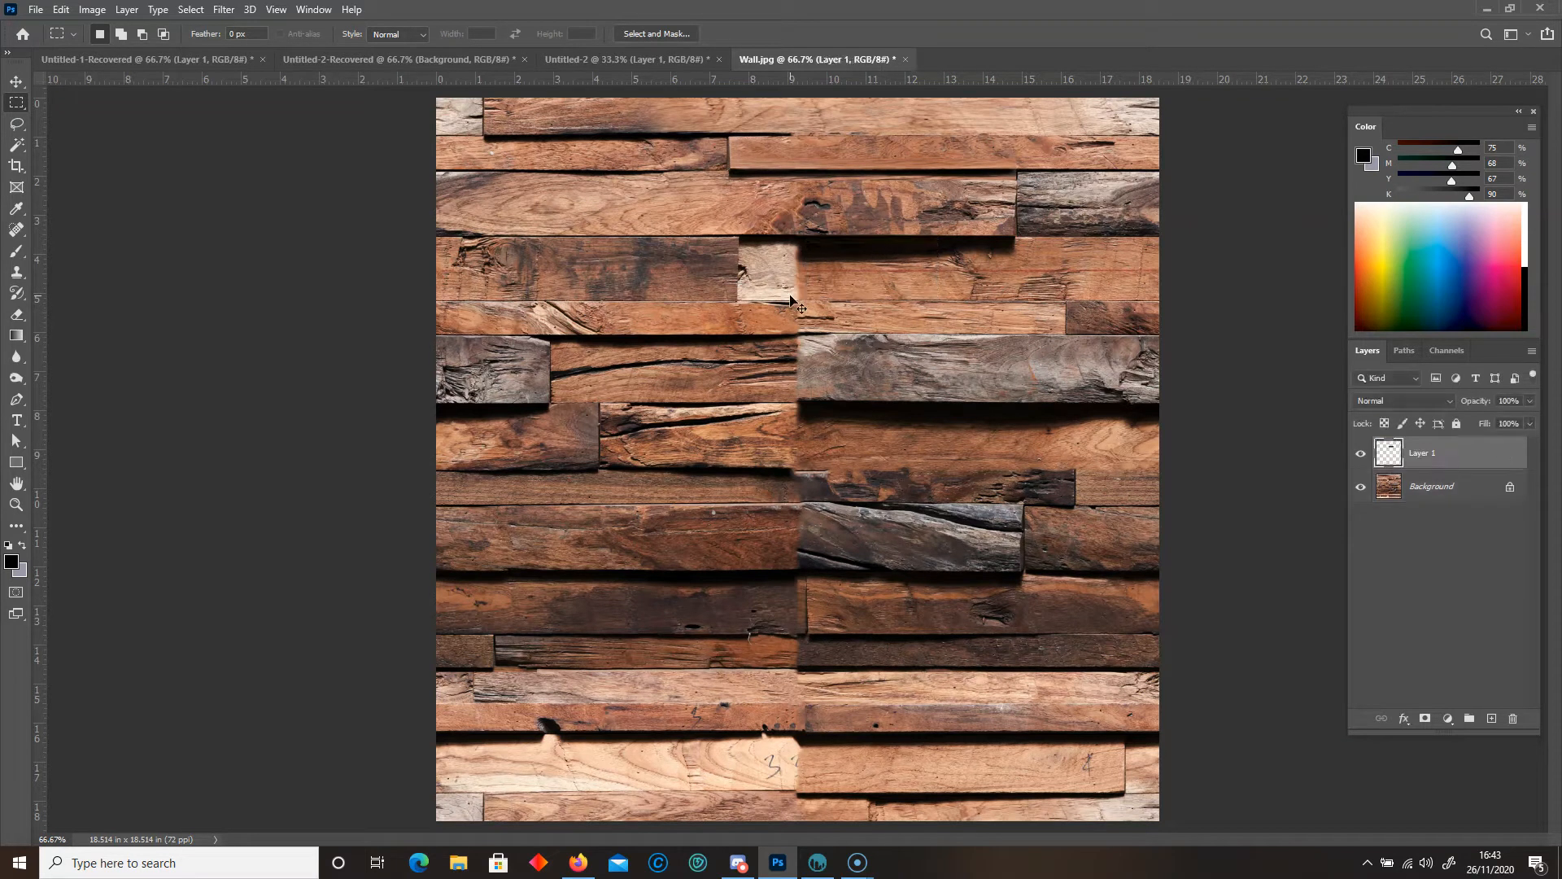
key("ctrl+t")
left_click_drag(802, 279, 769, 267)
key("Return")
key("v")
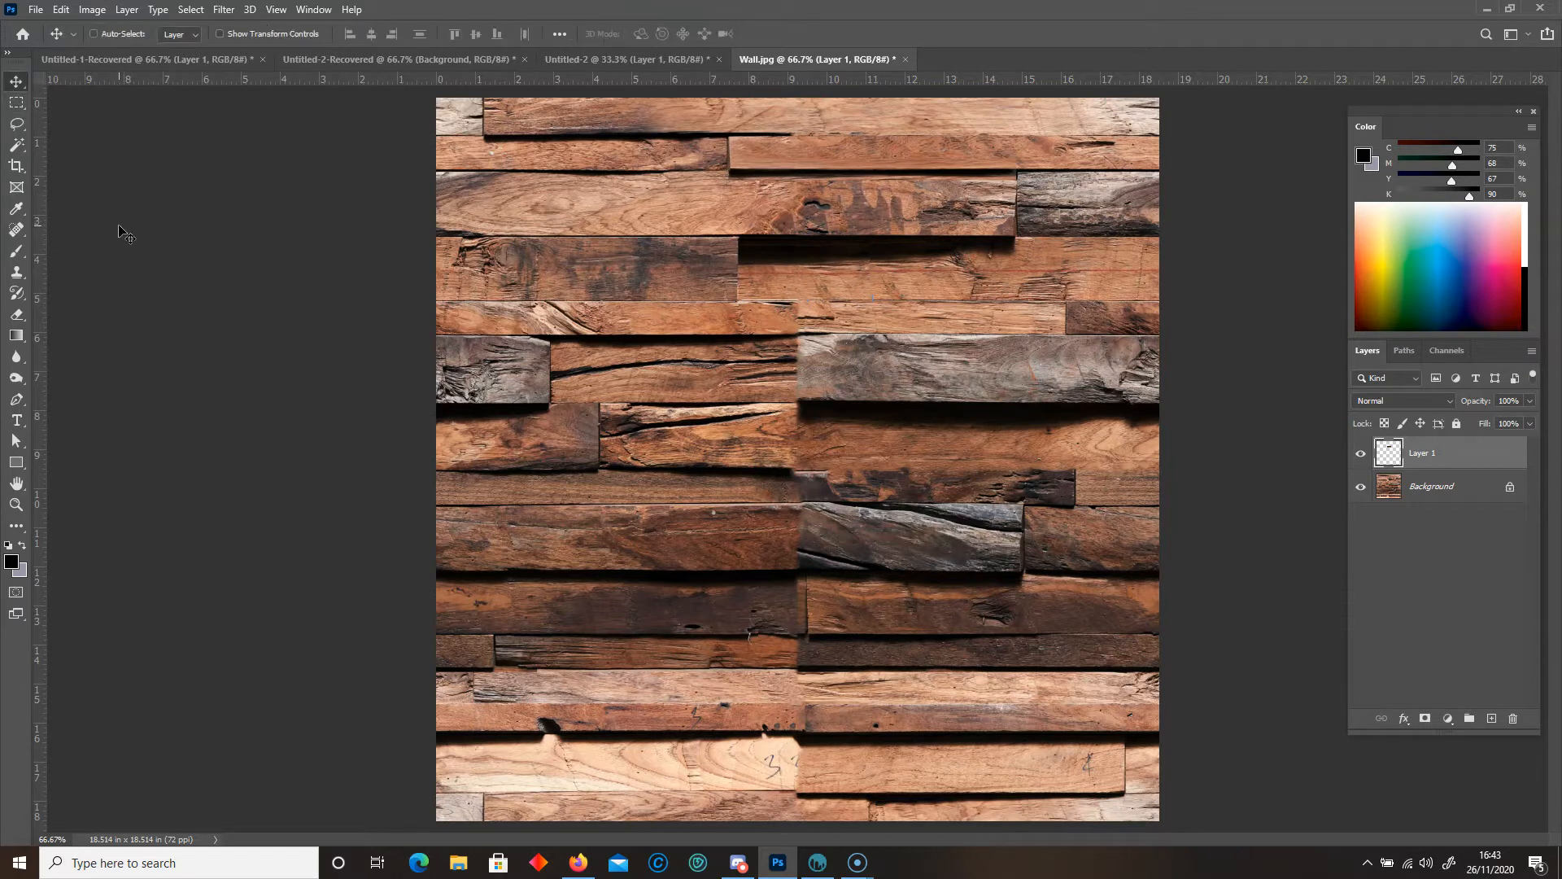
- Touch up the stretched fourth-row section with the Eraser and merge its layer down into the background
left_click(17, 314)
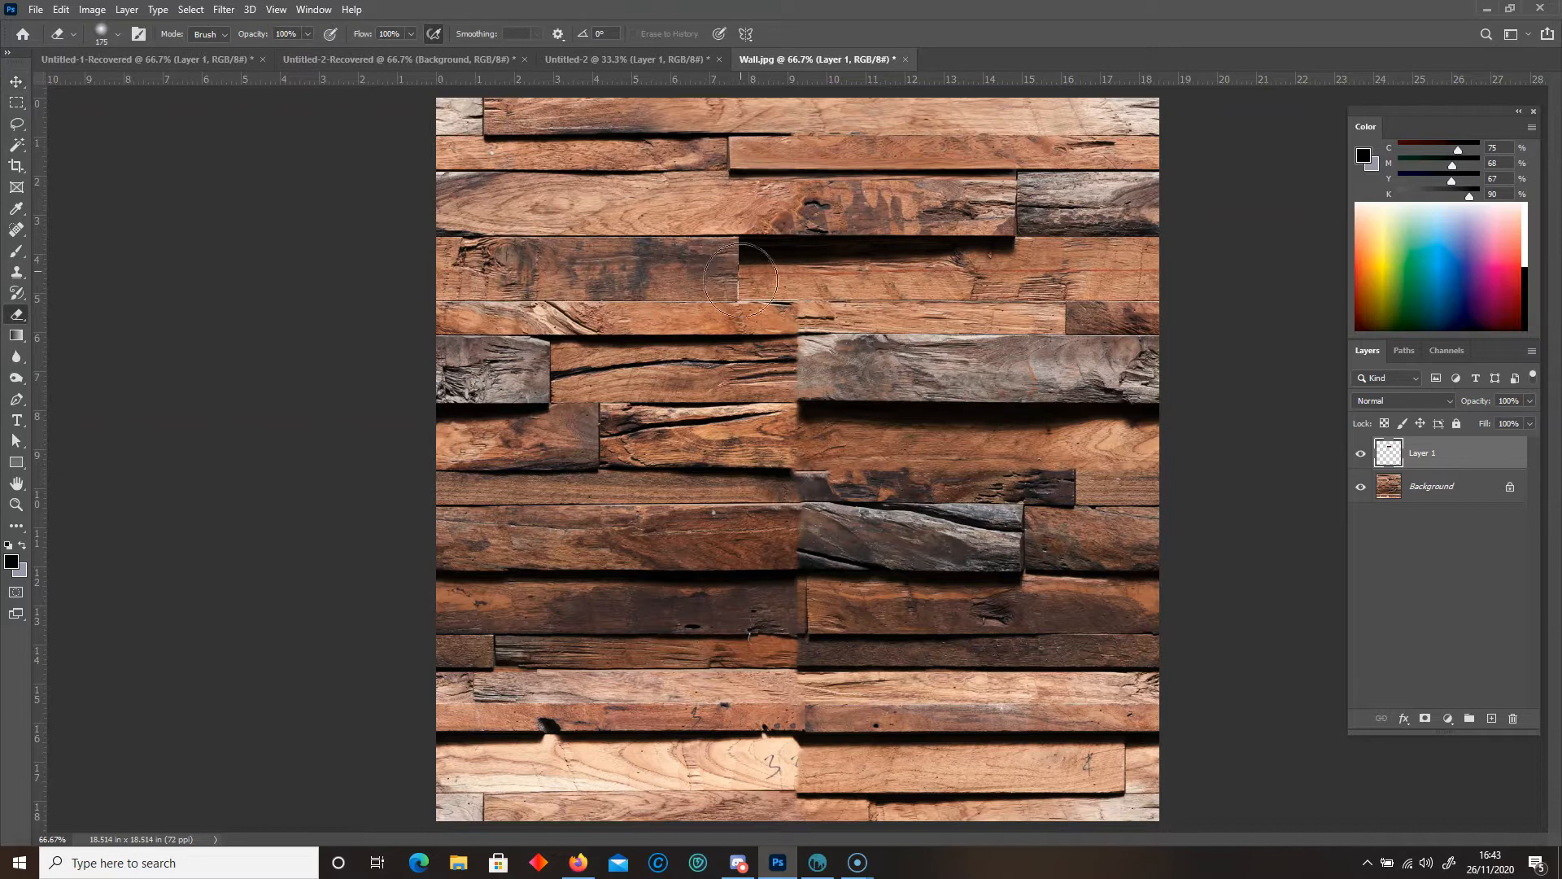
right_click(1393, 462)
left_click(1270, 639)
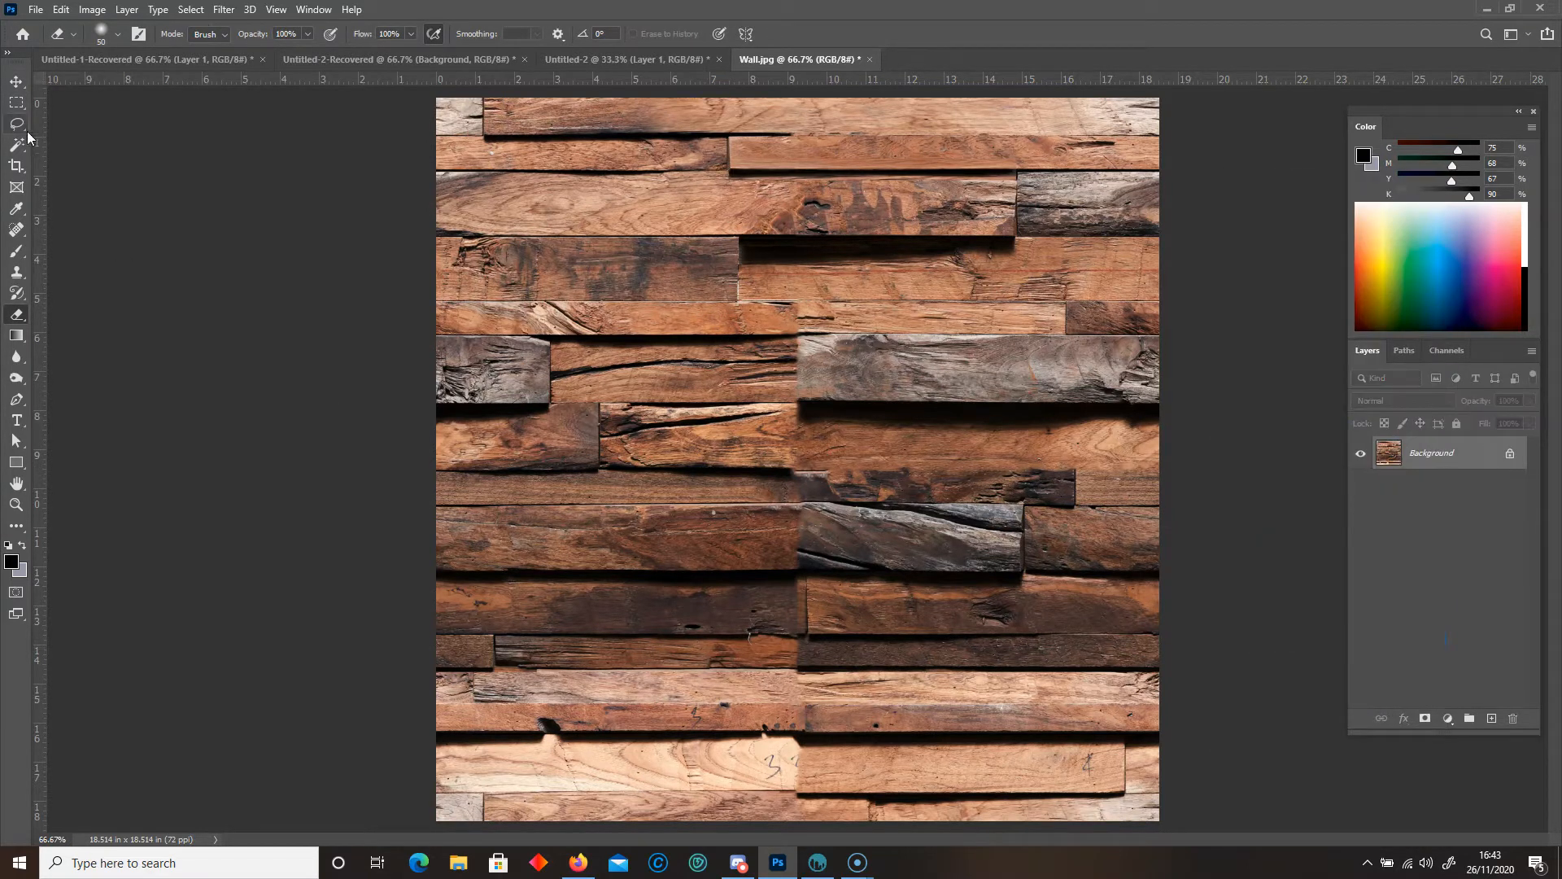
- Copy the cracked plank below the row of grey planks to a new layer and extend it rightward past the centre seam
left_click(17, 103)
left_click_drag(604, 404, 937, 433)
key("ctrl+j")
key("ctrl+t")
left_click_drag(793, 427, 947, 427)
key("Return")
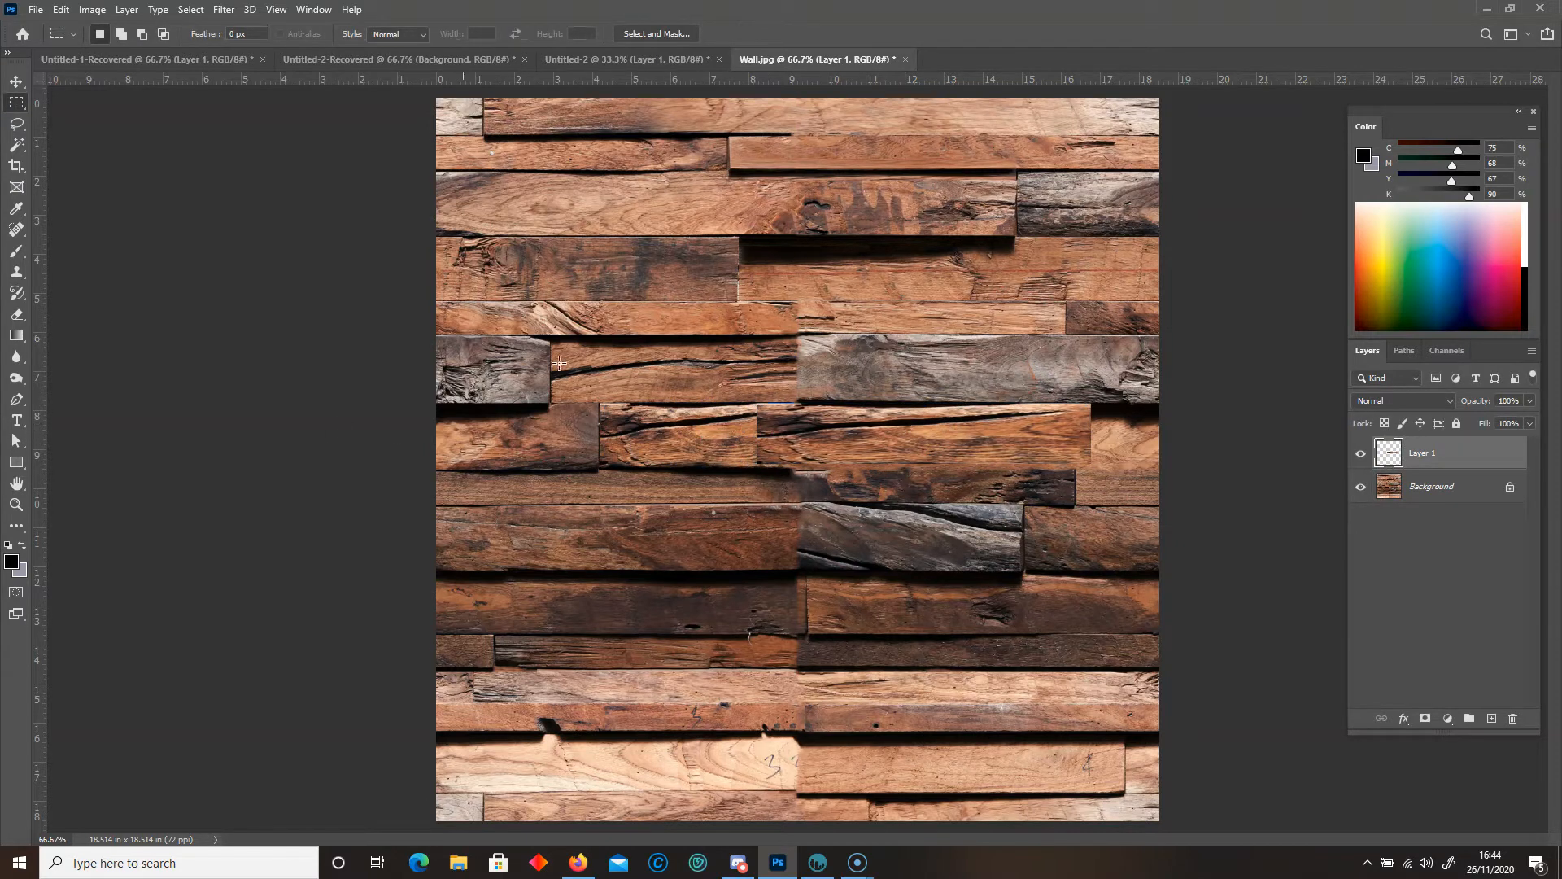
- Remove the long dark crack from the copied plank with the Spot Healing Brush
left_click(18, 232)
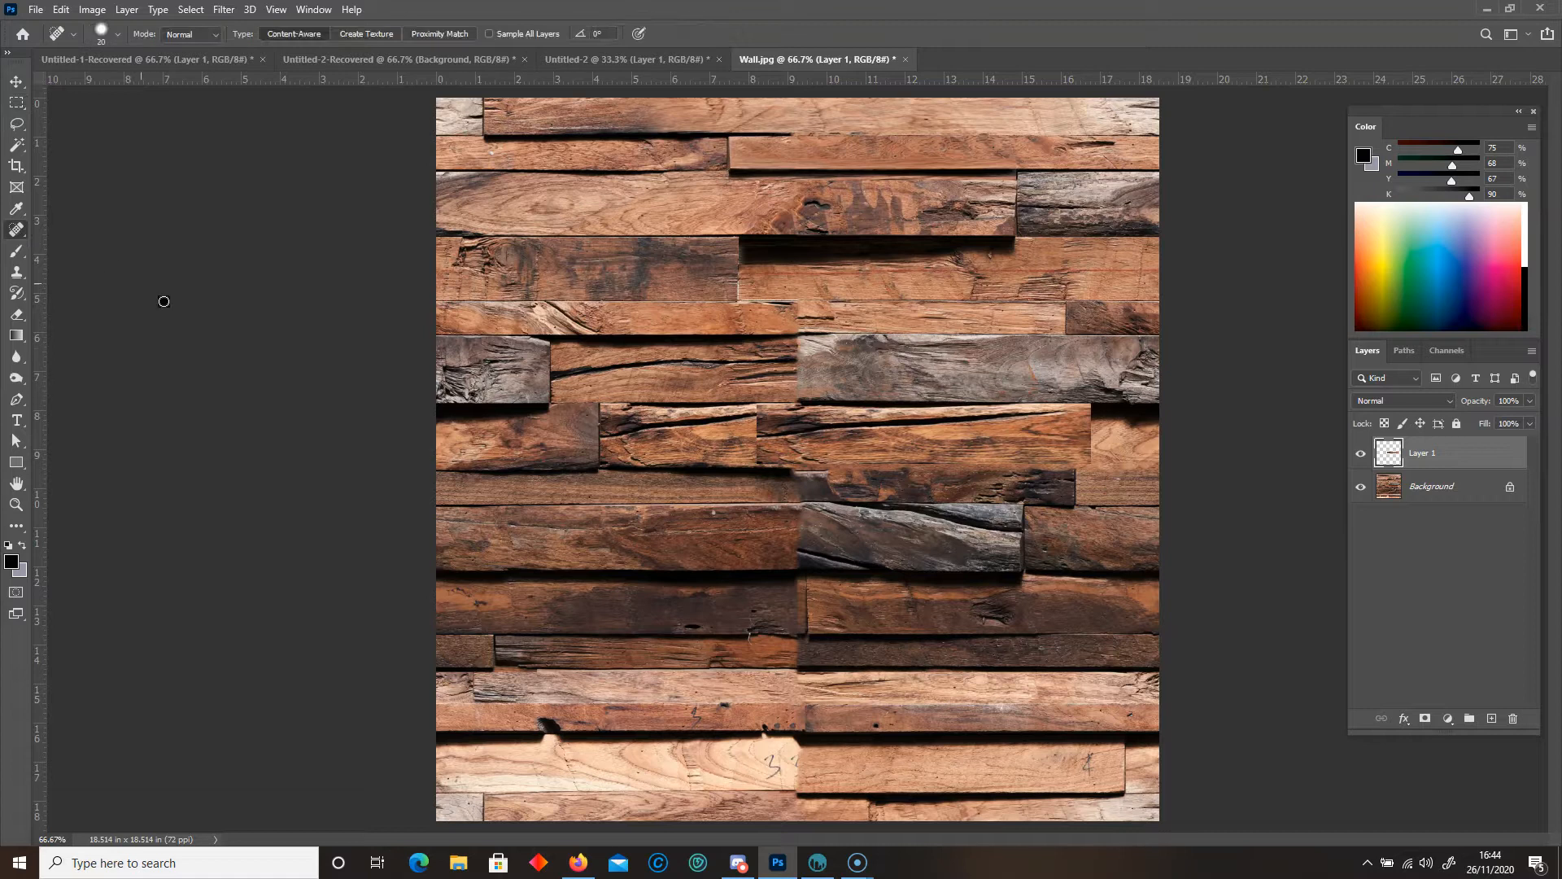
mouse_move(769, 437)
left_mouse_down()
mouse_move(1058, 411)
mouse_move(1034, 444)
left_mouse_up()
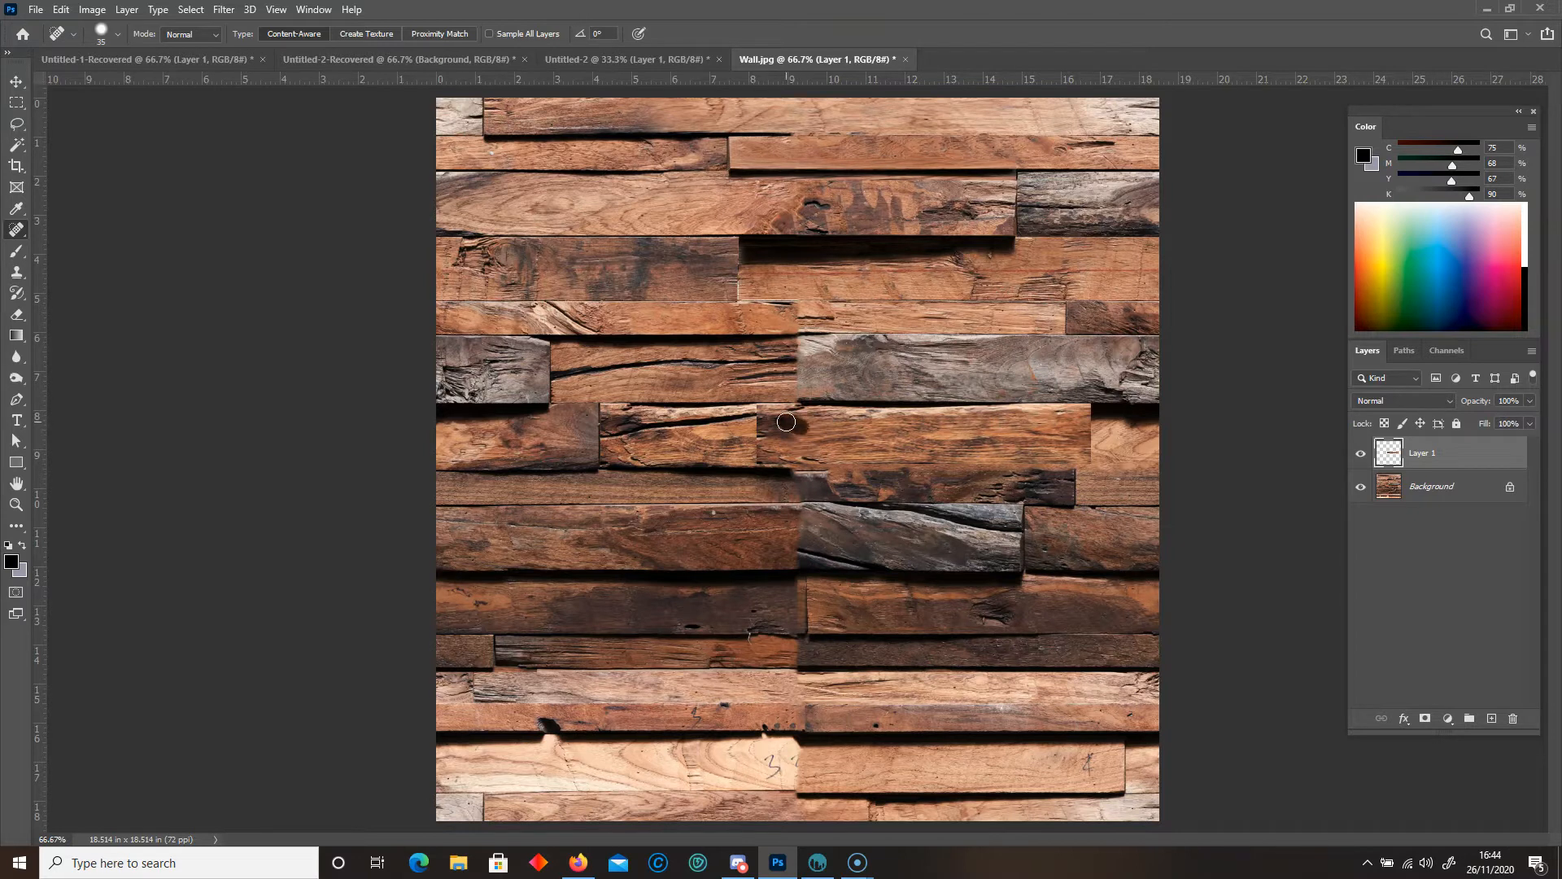
- Blend both ends of the copied plank into the surrounding wood with a 150 px Eraser and merge the layer down
left_click(16, 314)
key("bracketright")
key("bracketright")
key("bracketright")
key("bracketright")
key("bracketright")
key("bracketright")
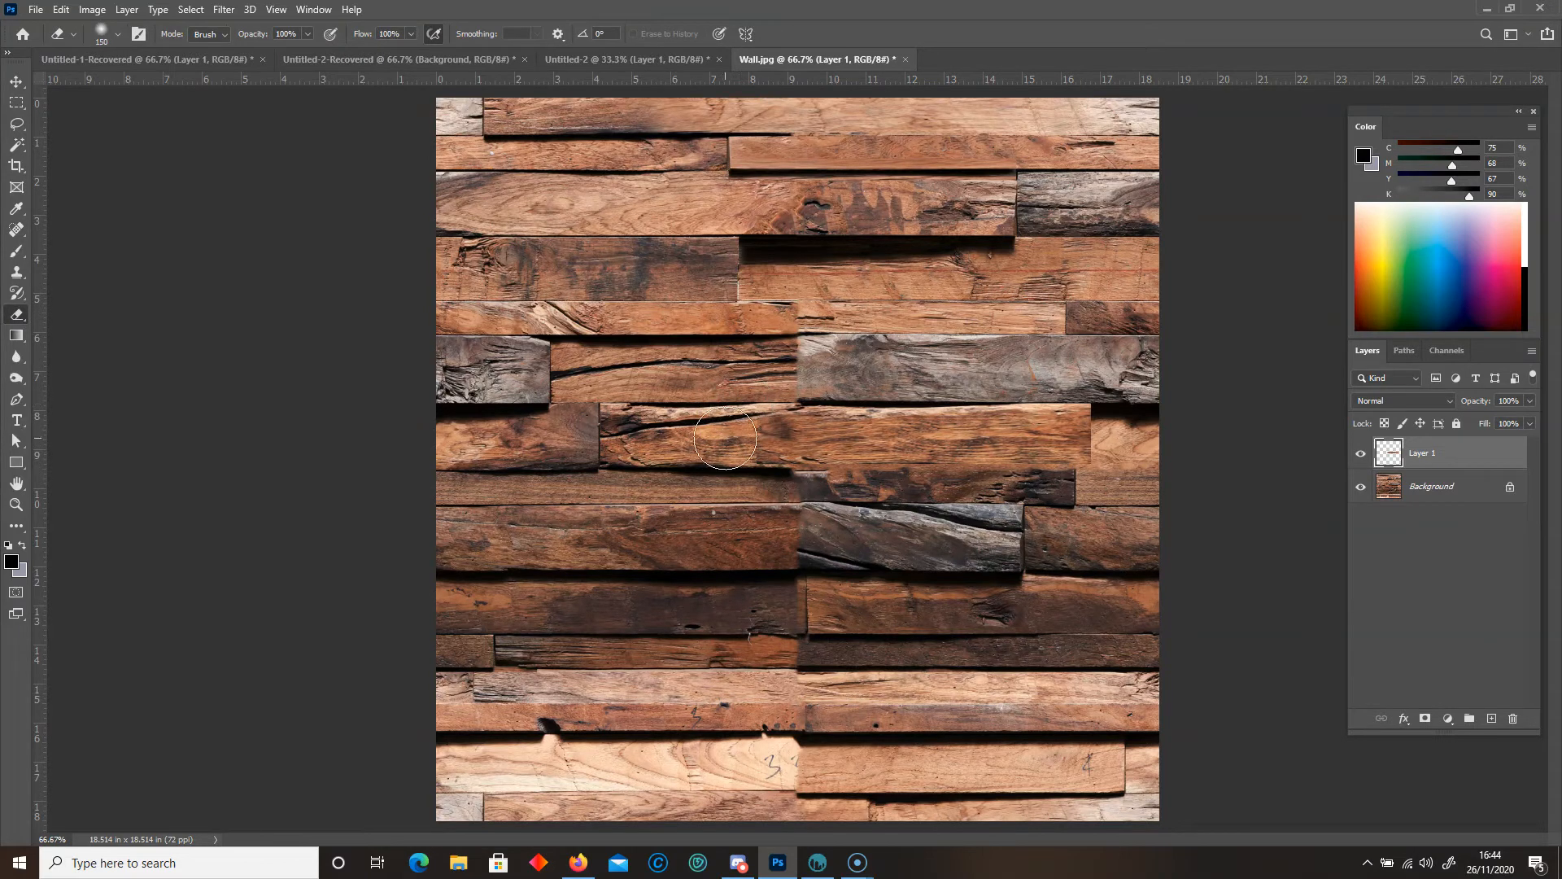
left_click_drag(1172, 415, 895, 407)
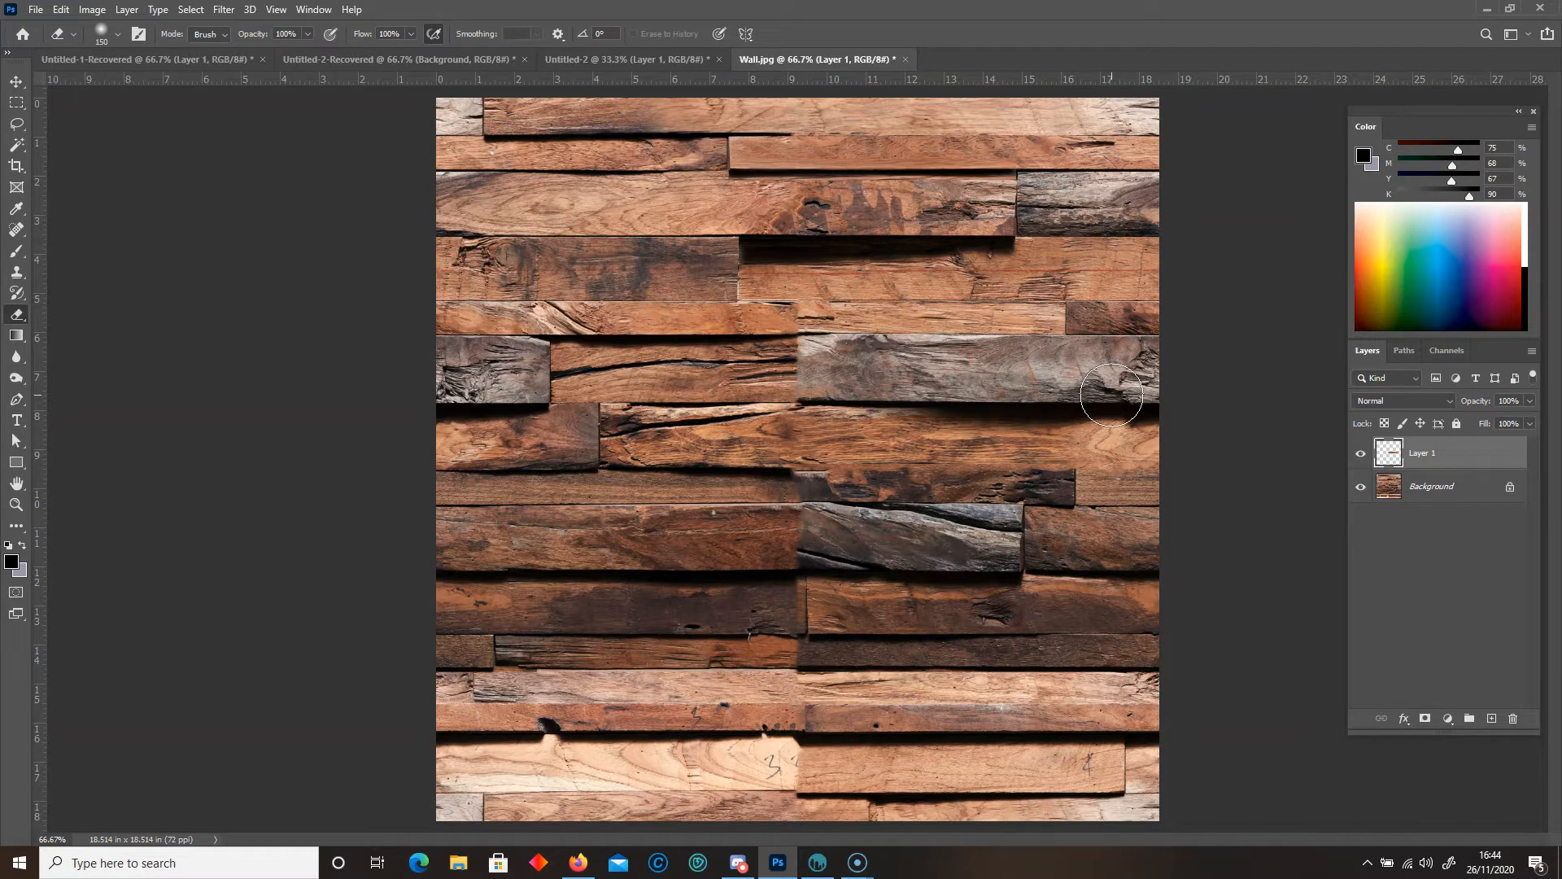
right_click(1453, 457)
left_click(1257, 638)
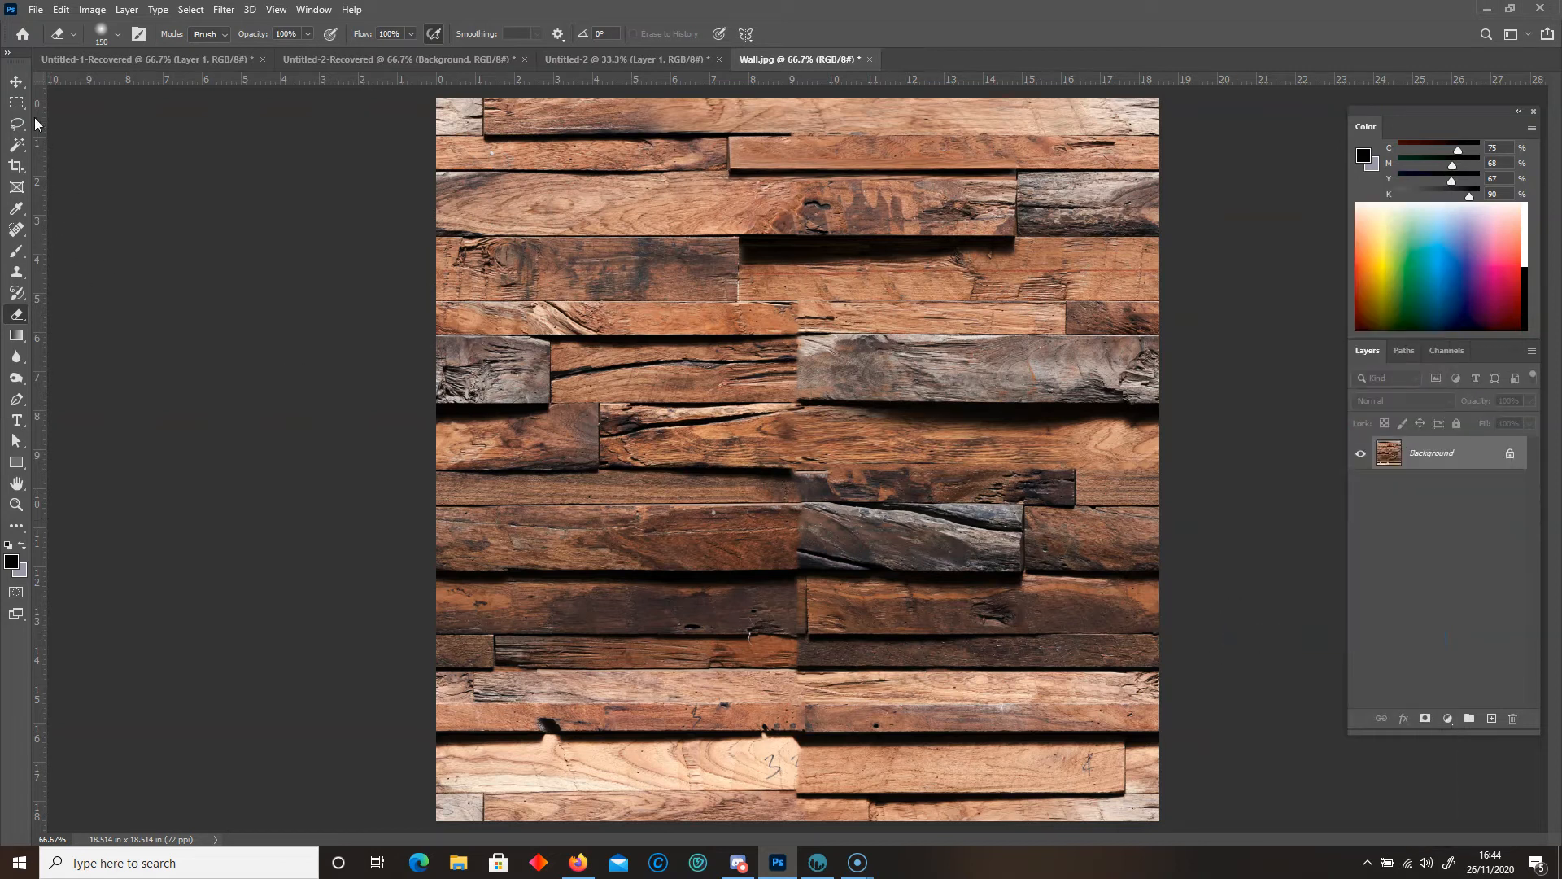
- Copy the dark grey plank right of the seam to a new layer and stretch it leftward to about 14.6 in wide
left_click(16, 102)
left_click_drag(1018, 512, 1022, 505)
key("ctrl+j")
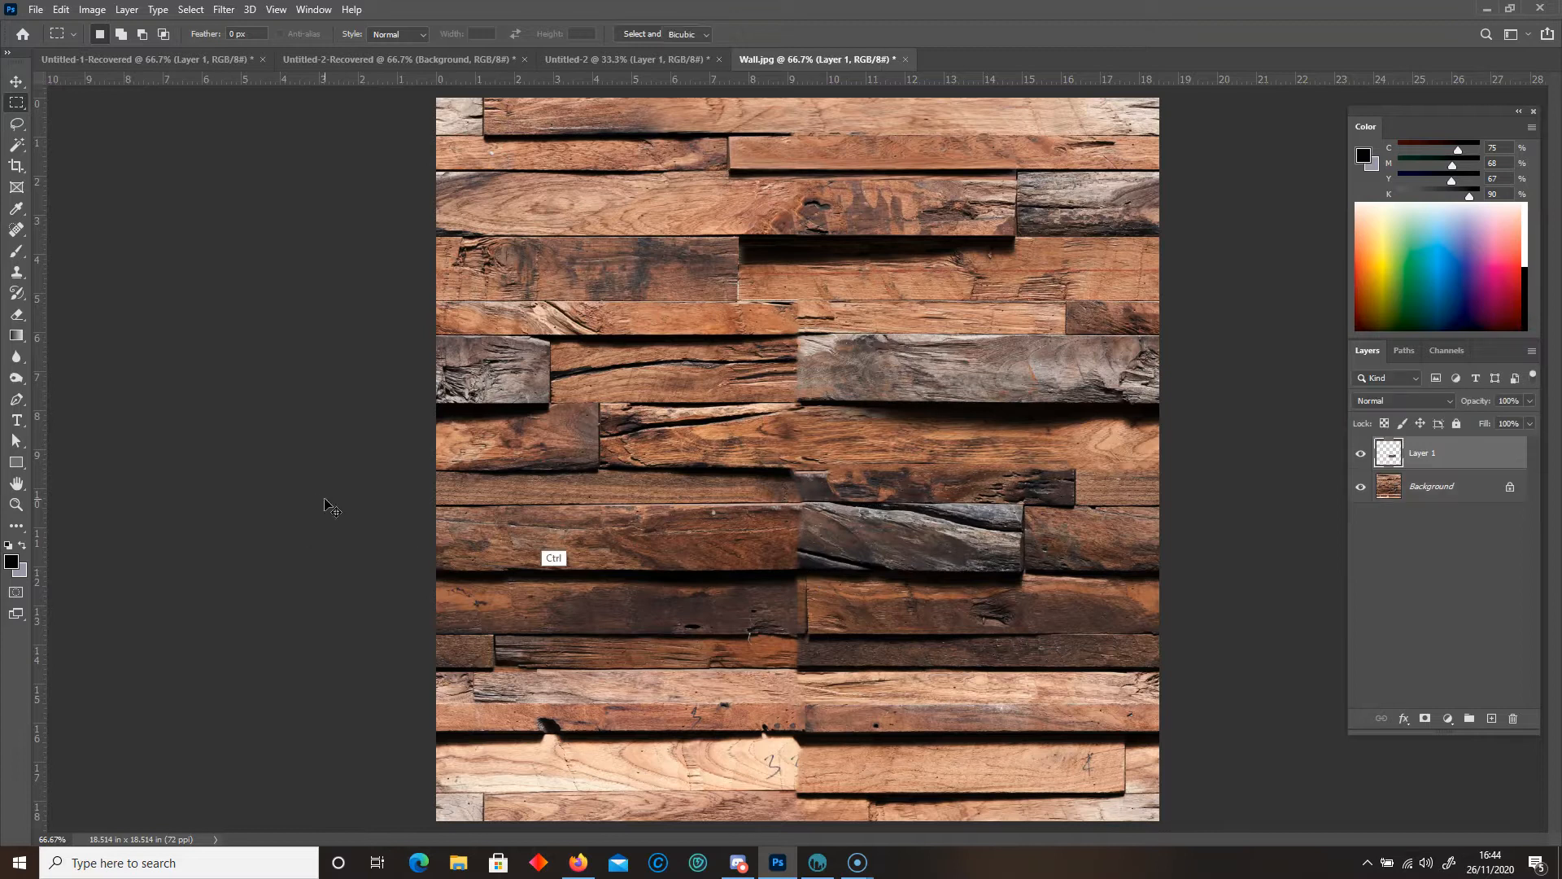
key("ctrl+t")
left_click_drag(802, 539, 452, 538)
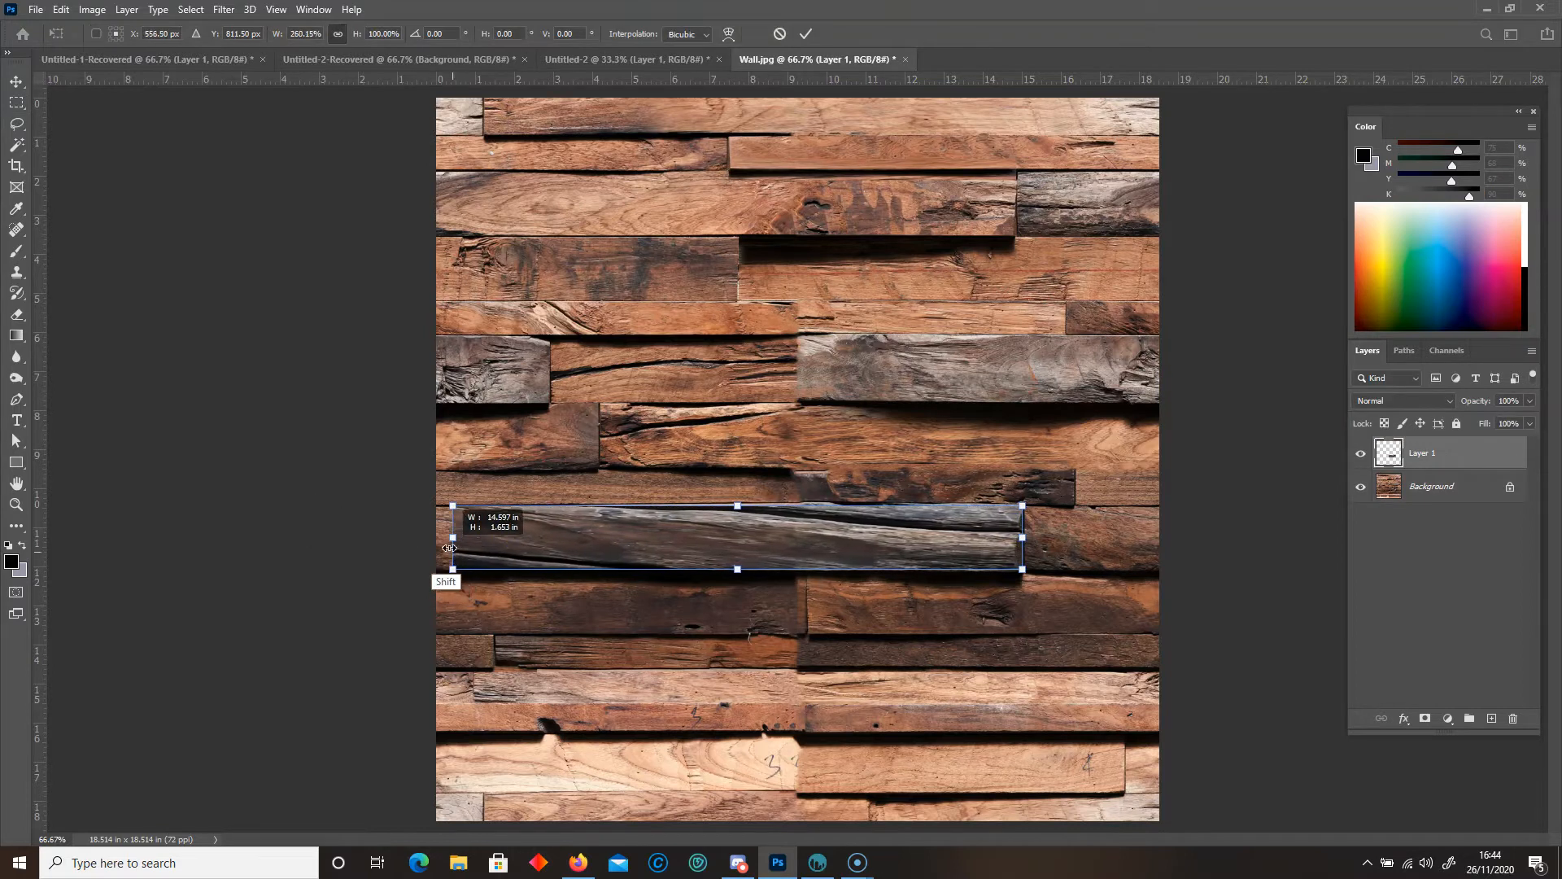
key("Return")
- Fade the stretched grey plank's left end into the brown wood with a large soft Eraser and merge the layer down
left_click(16, 315)
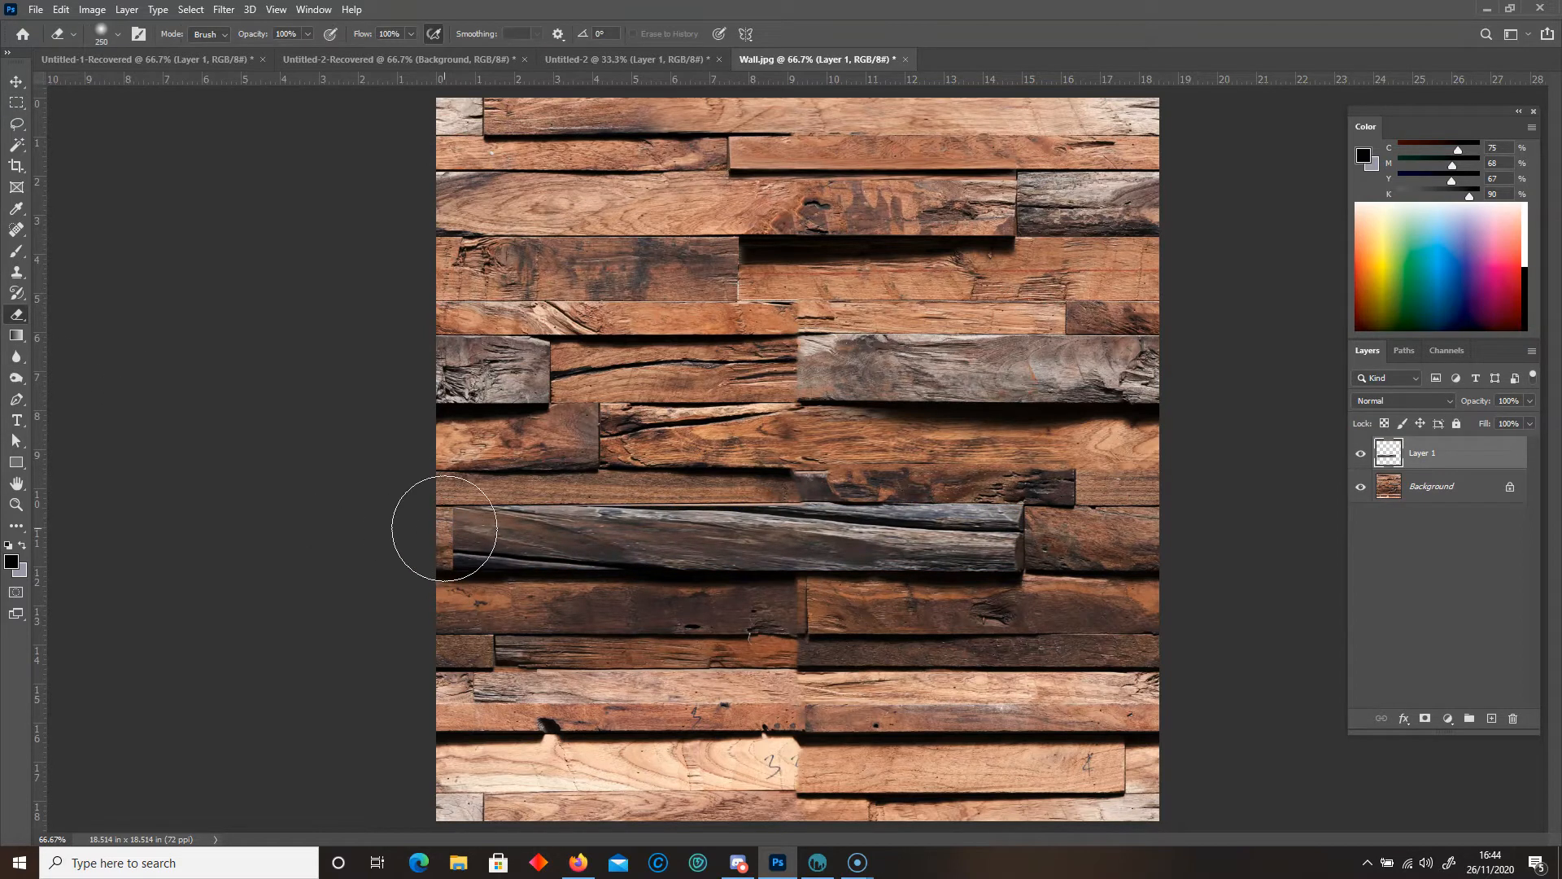
key("bracketright")
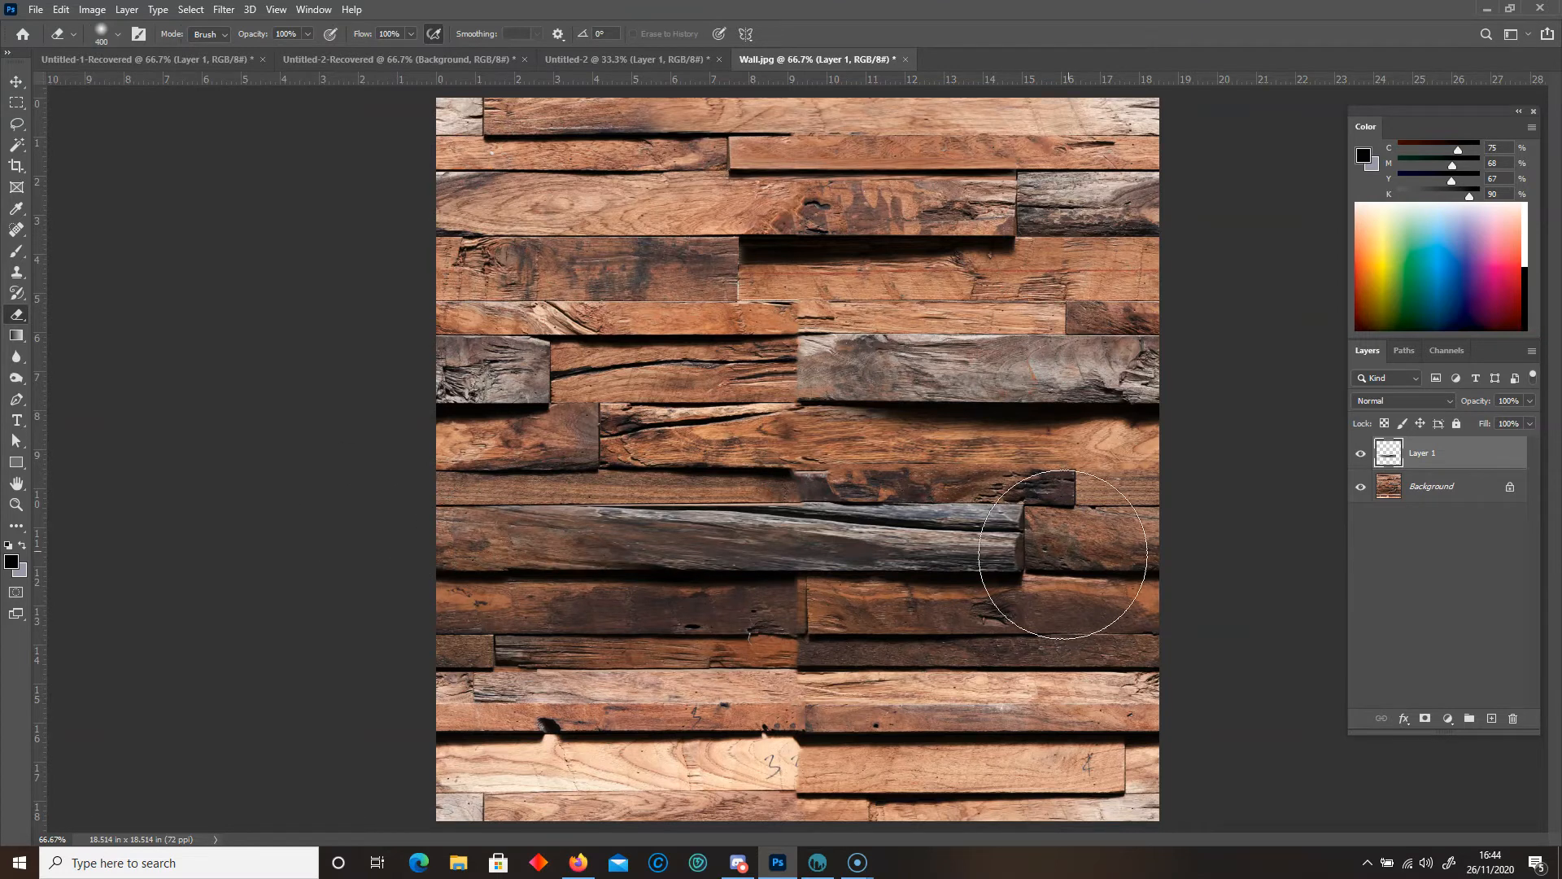
right_click(1469, 465)
left_click(1376, 639)
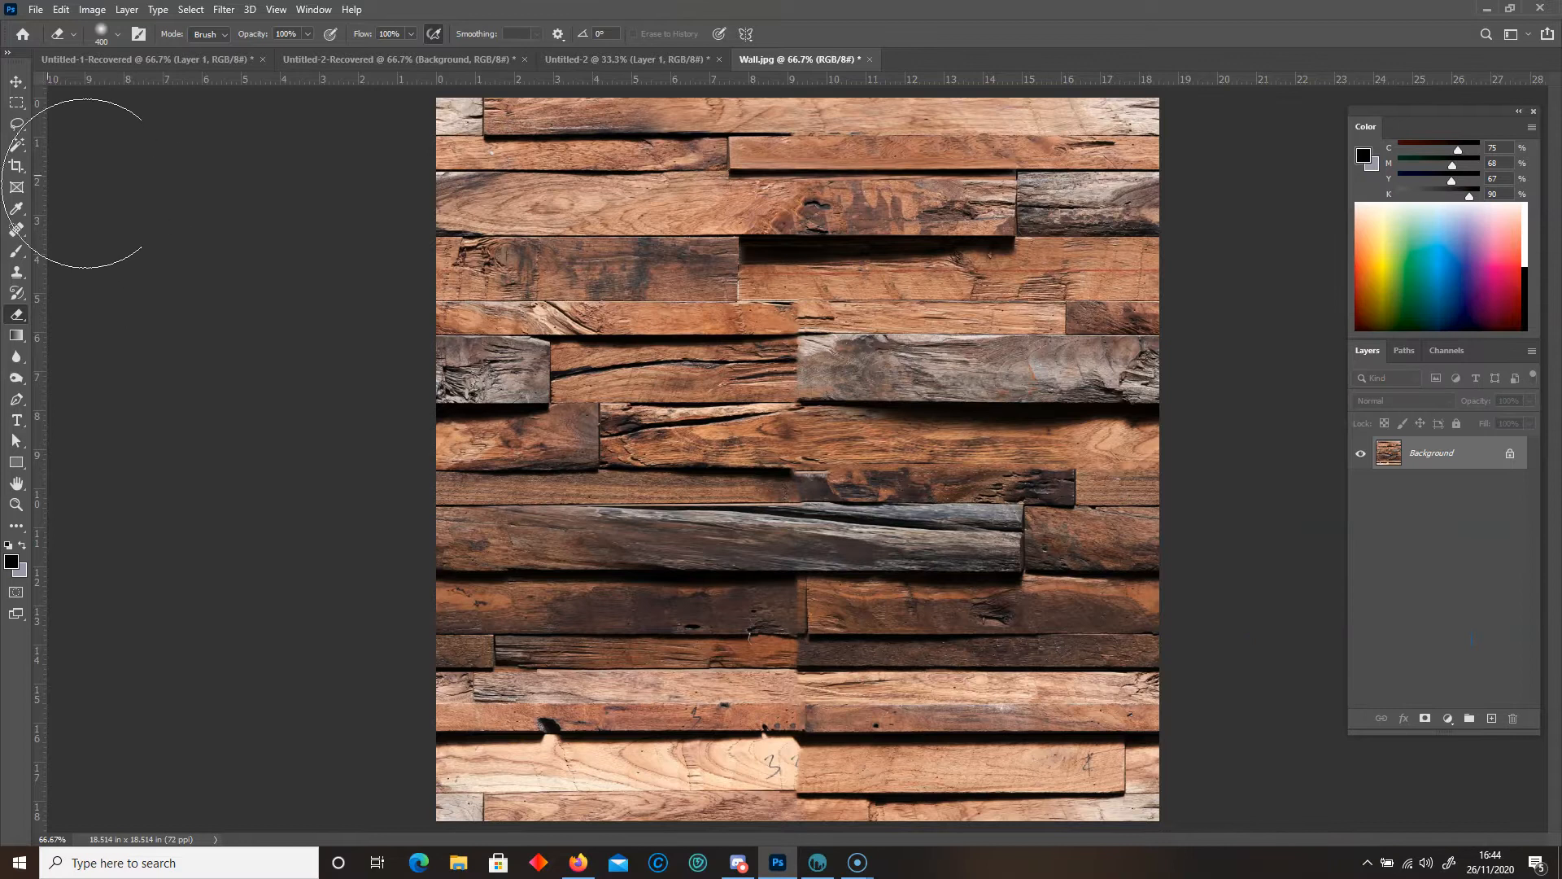
- Paint a thin dark shadow line along the upper grey plank's left end at the seam, using a small Brush and a sampled dark colour
left_click(16, 103)
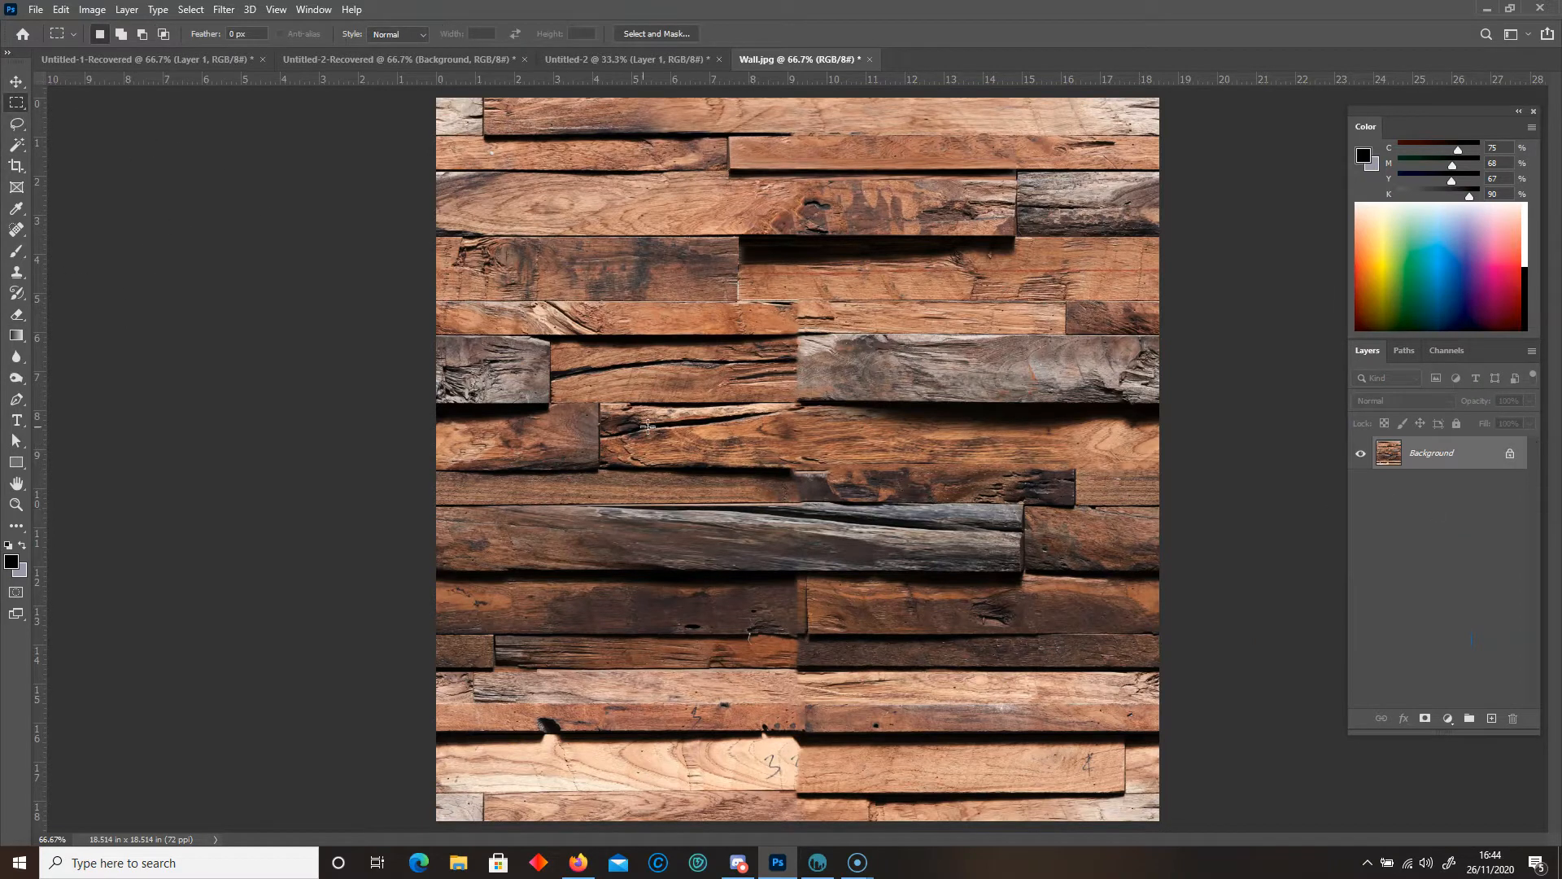
left_click_drag(799, 338, 1033, 401)
left_click(17, 252)
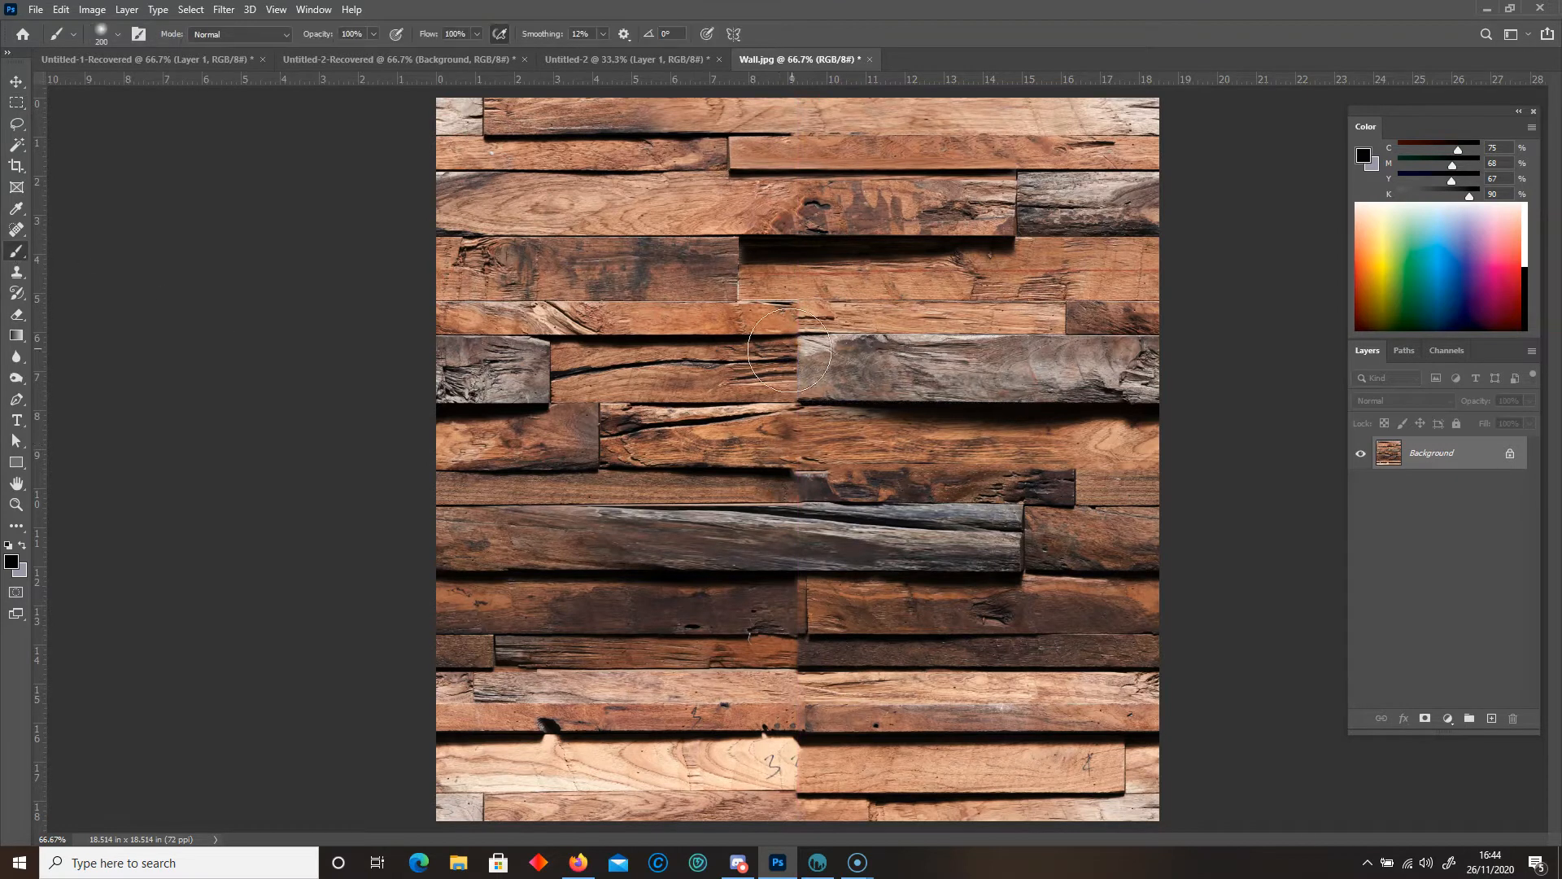
key("bracketleft")
left_click(804, 286, "alt")
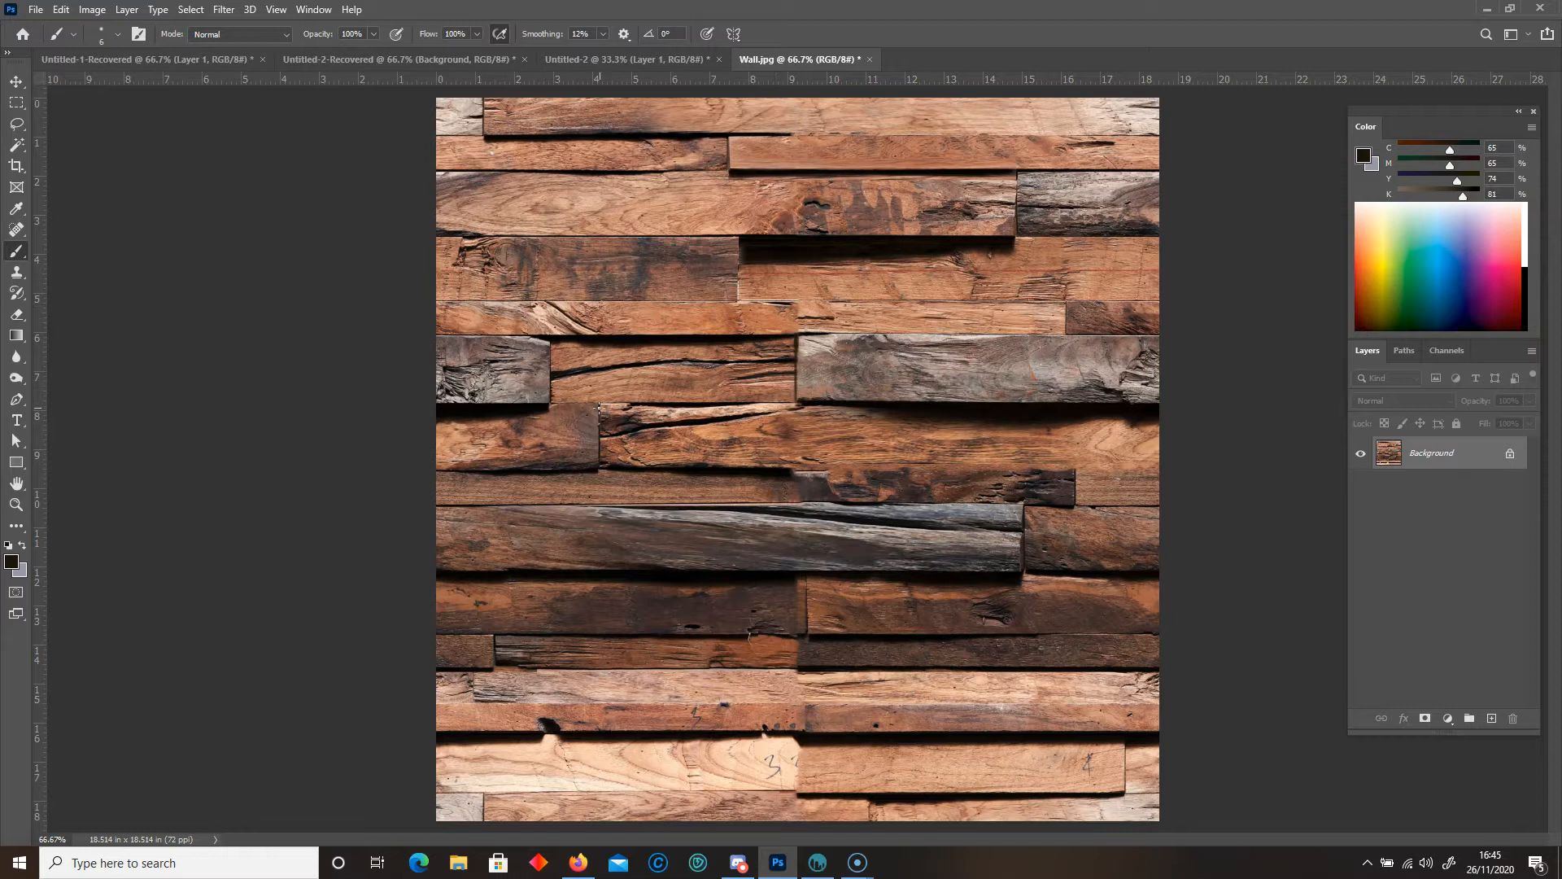
key("shift")
- Add an empty layer and try the Cutout, Dry Brush, Paint Daubs and Palette Knife filters on the background in the Filter Gallery
left_click(1491, 718)
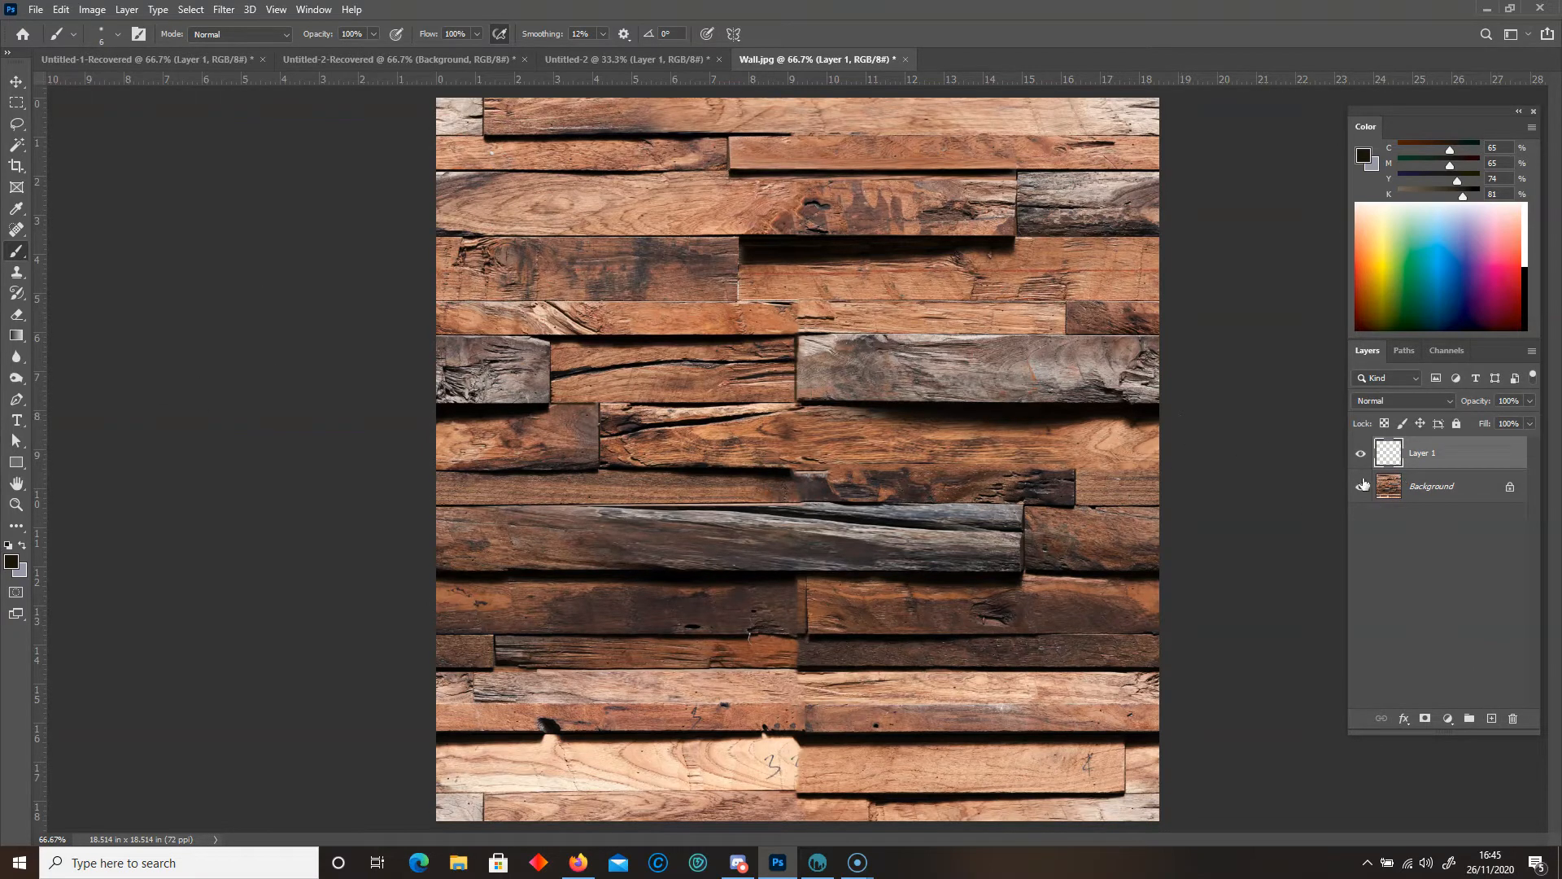
left_click(1436, 492)
left_click(223, 12)
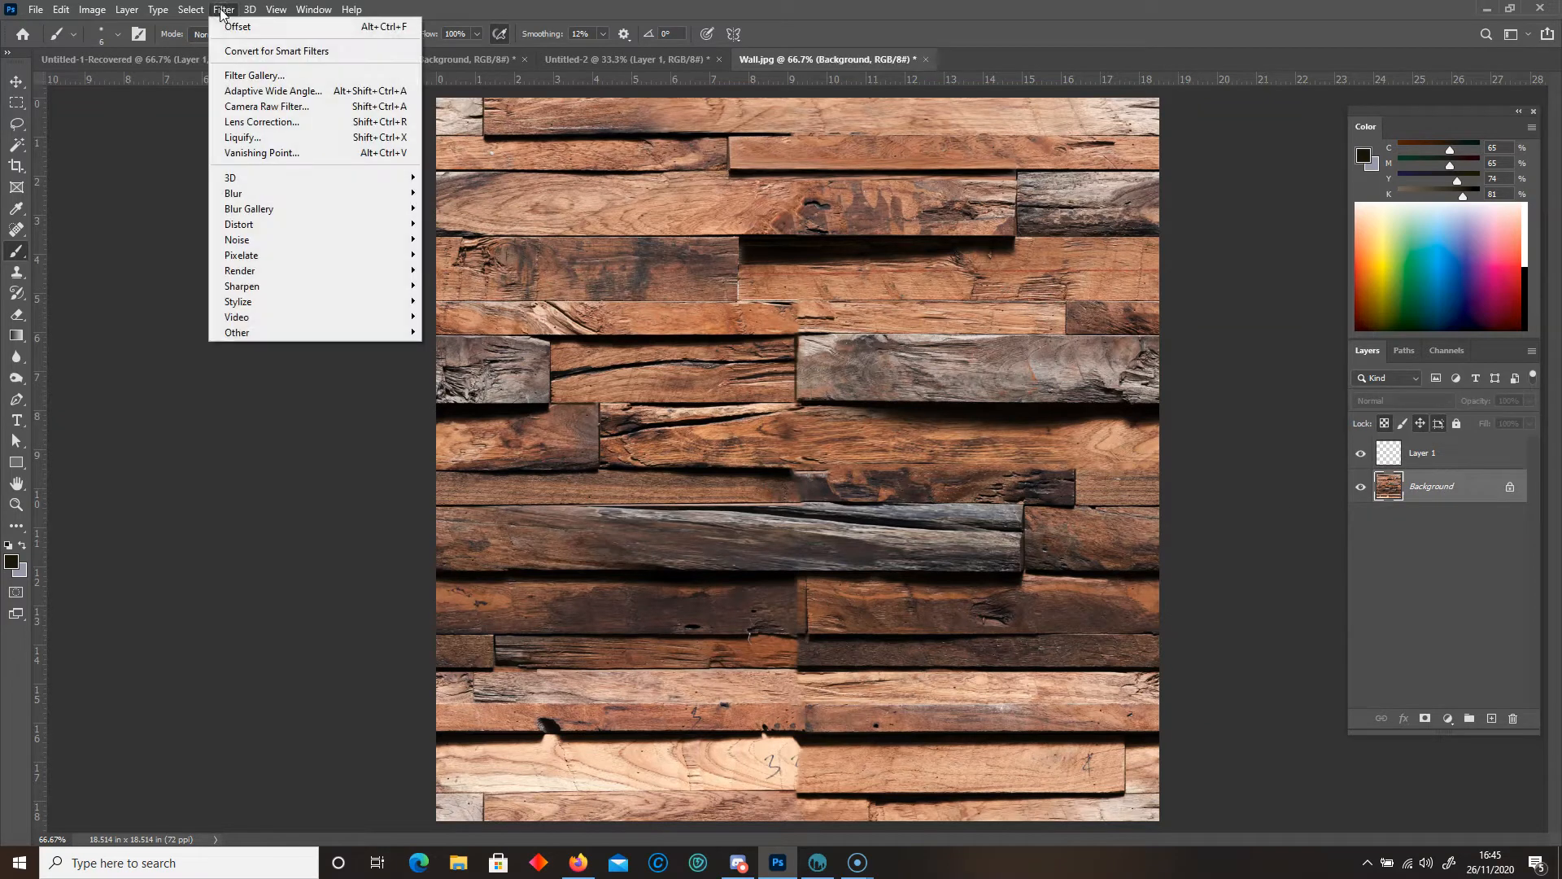
left_click(245, 75)
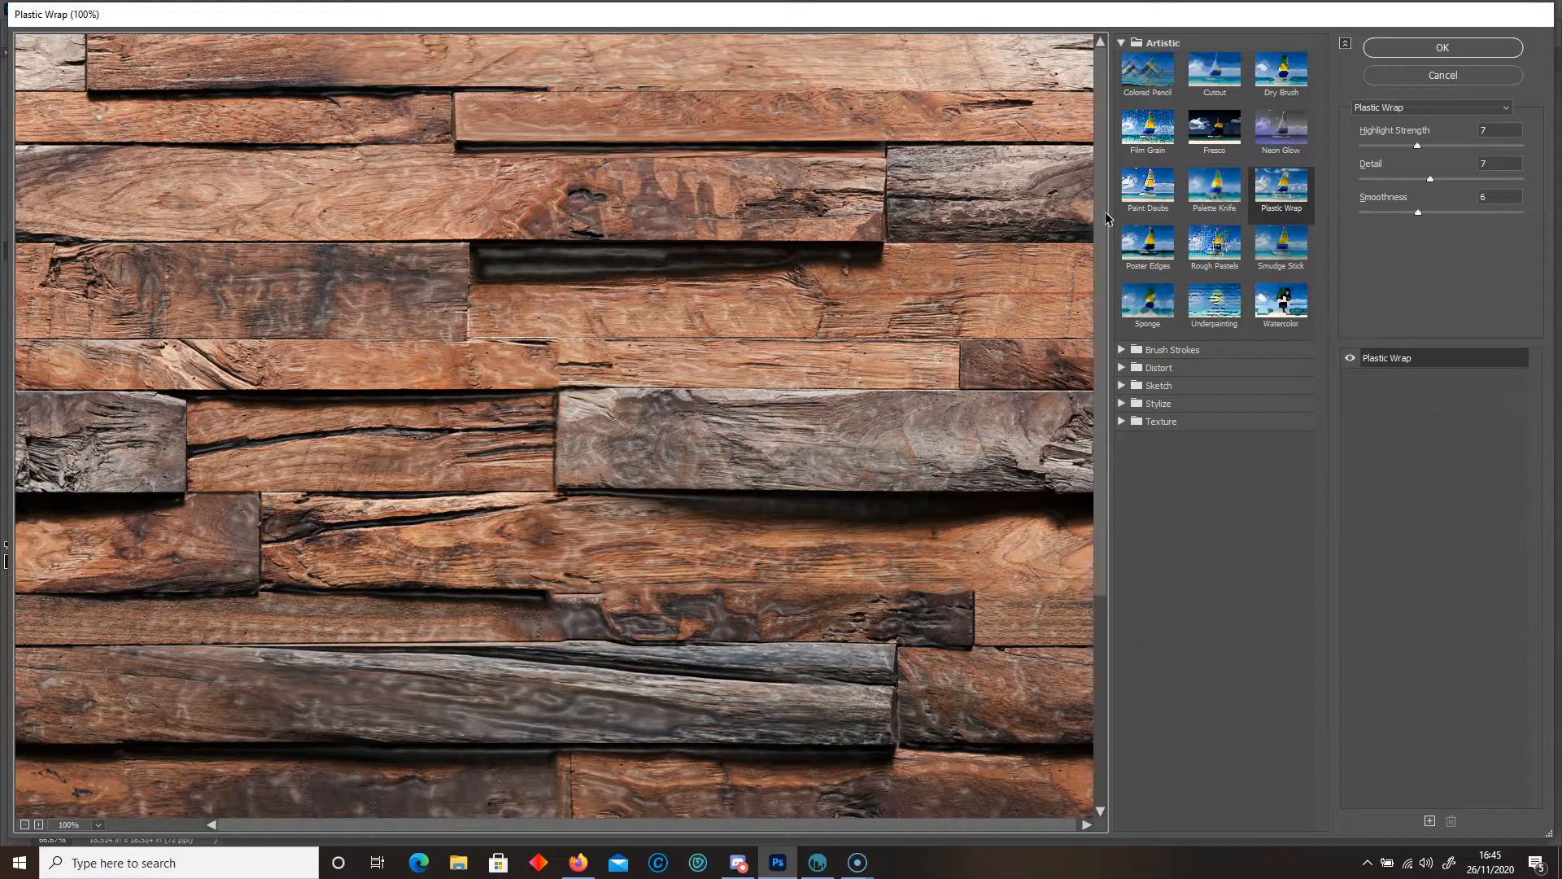
left_click(1216, 74)
left_click_drag(690, 390, 682, 140)
left_click(1271, 85)
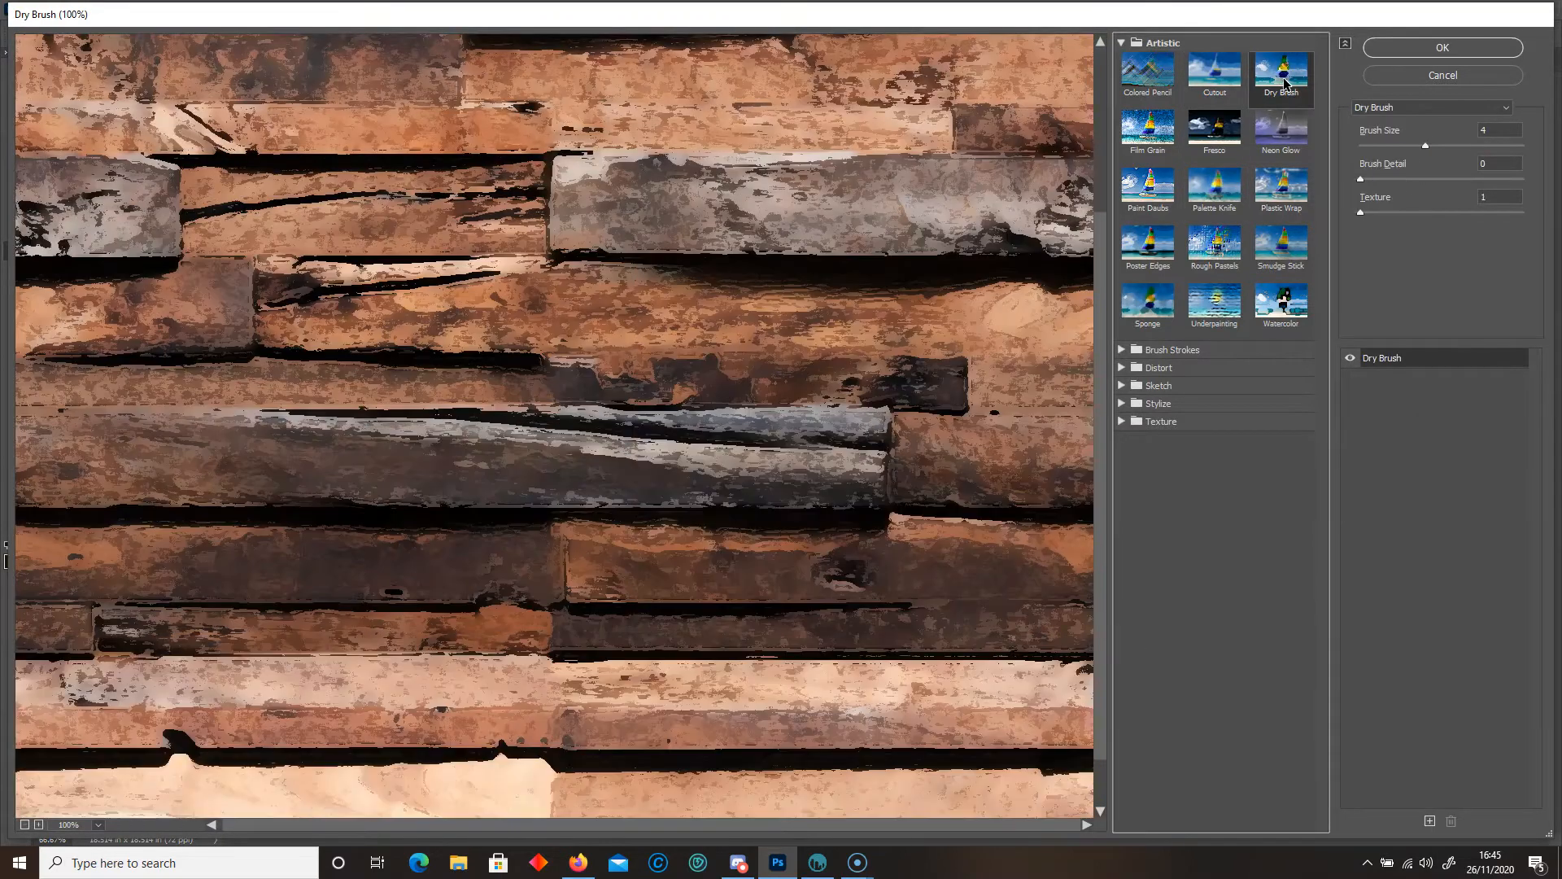
left_click(1149, 202)
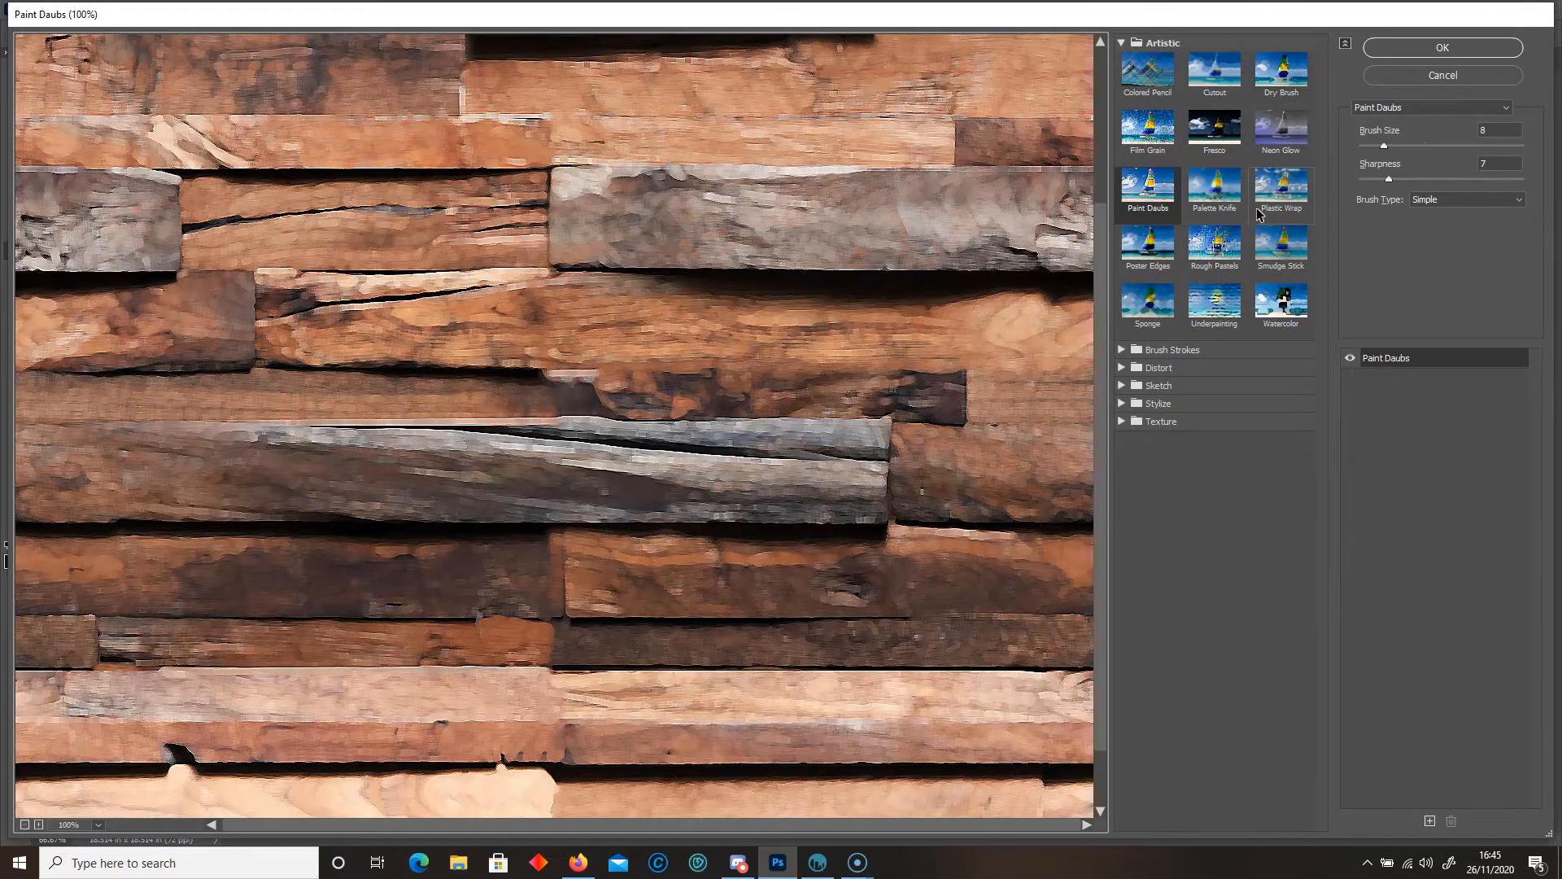
left_click(1218, 199)
left_click(1151, 254)
left_click(1157, 202)
- Try the Poster Edges filter, inspect its preview across the planks, and cancel the Filter Gallery
left_click_drag(603, 248, 1034, 418)
left_click(1164, 251)
left_click_drag(694, 334, 690, 83)
left_click_drag(720, 514, 660, 612)
left_click_drag(657, 313, 672, 581)
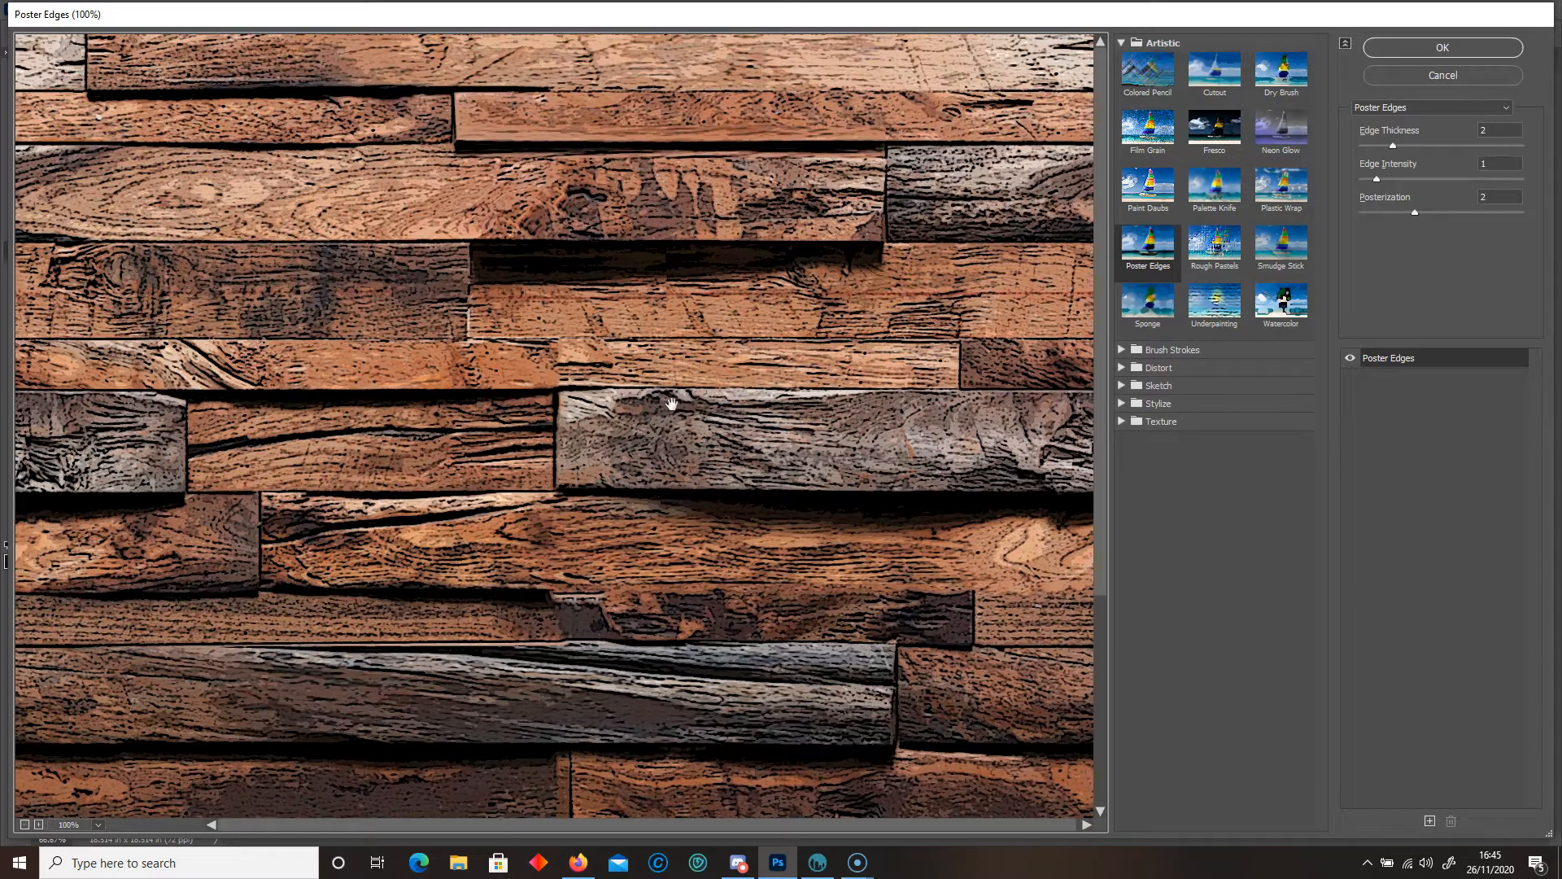
scroll(635, 352, "down", 5)
scroll(686, 314, "up", 5)
left_click(1443, 75)
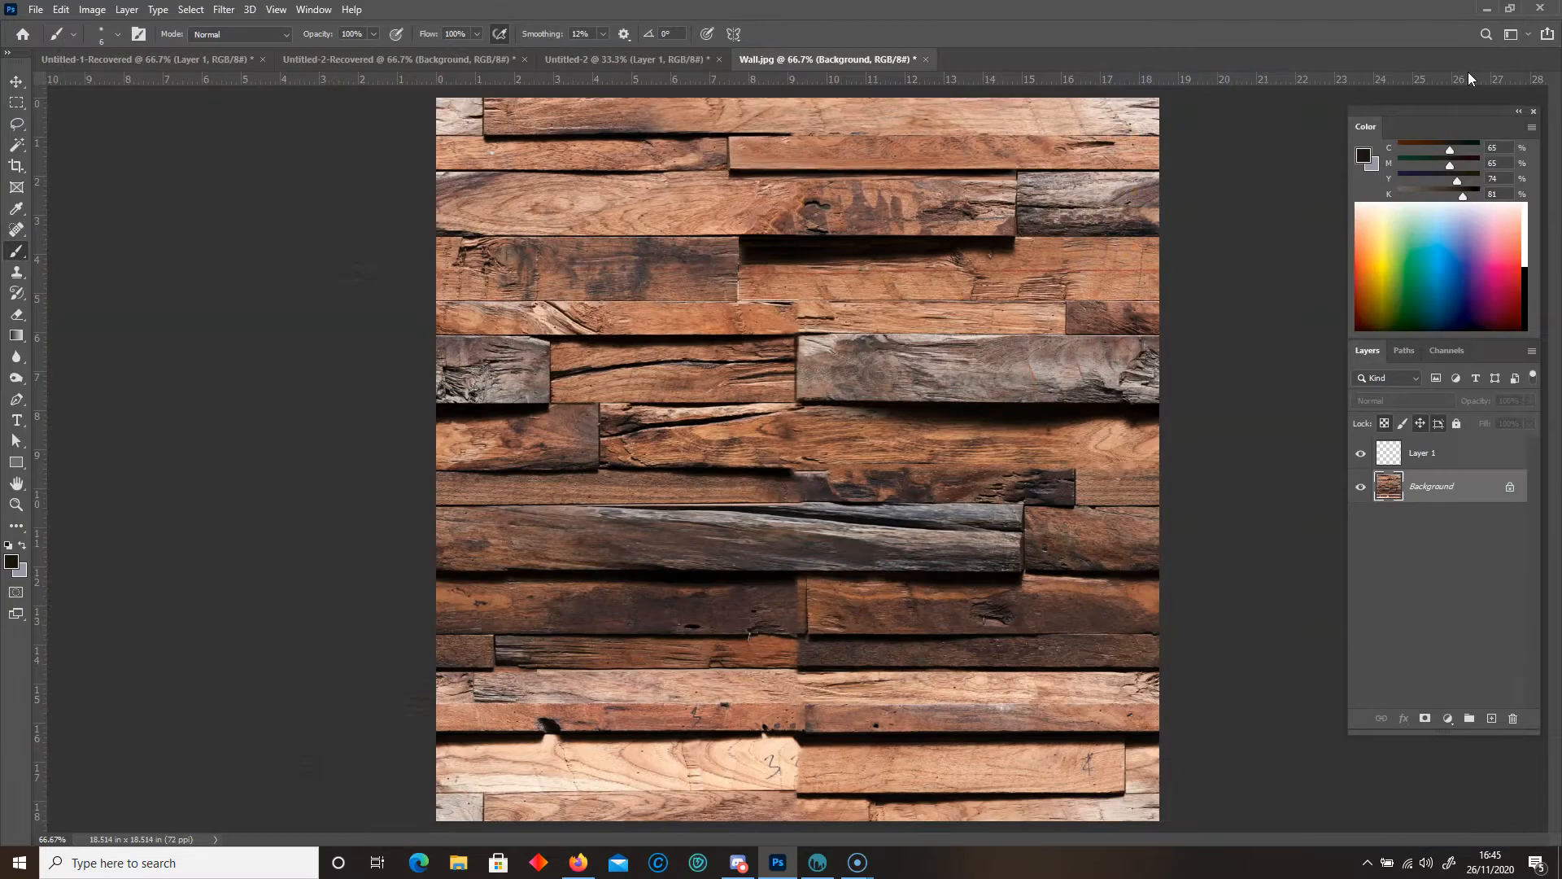
- Select the thin brown plank section left of the seam above the long grey plank, and merge the empty layer into the background
left_click(1387, 456)
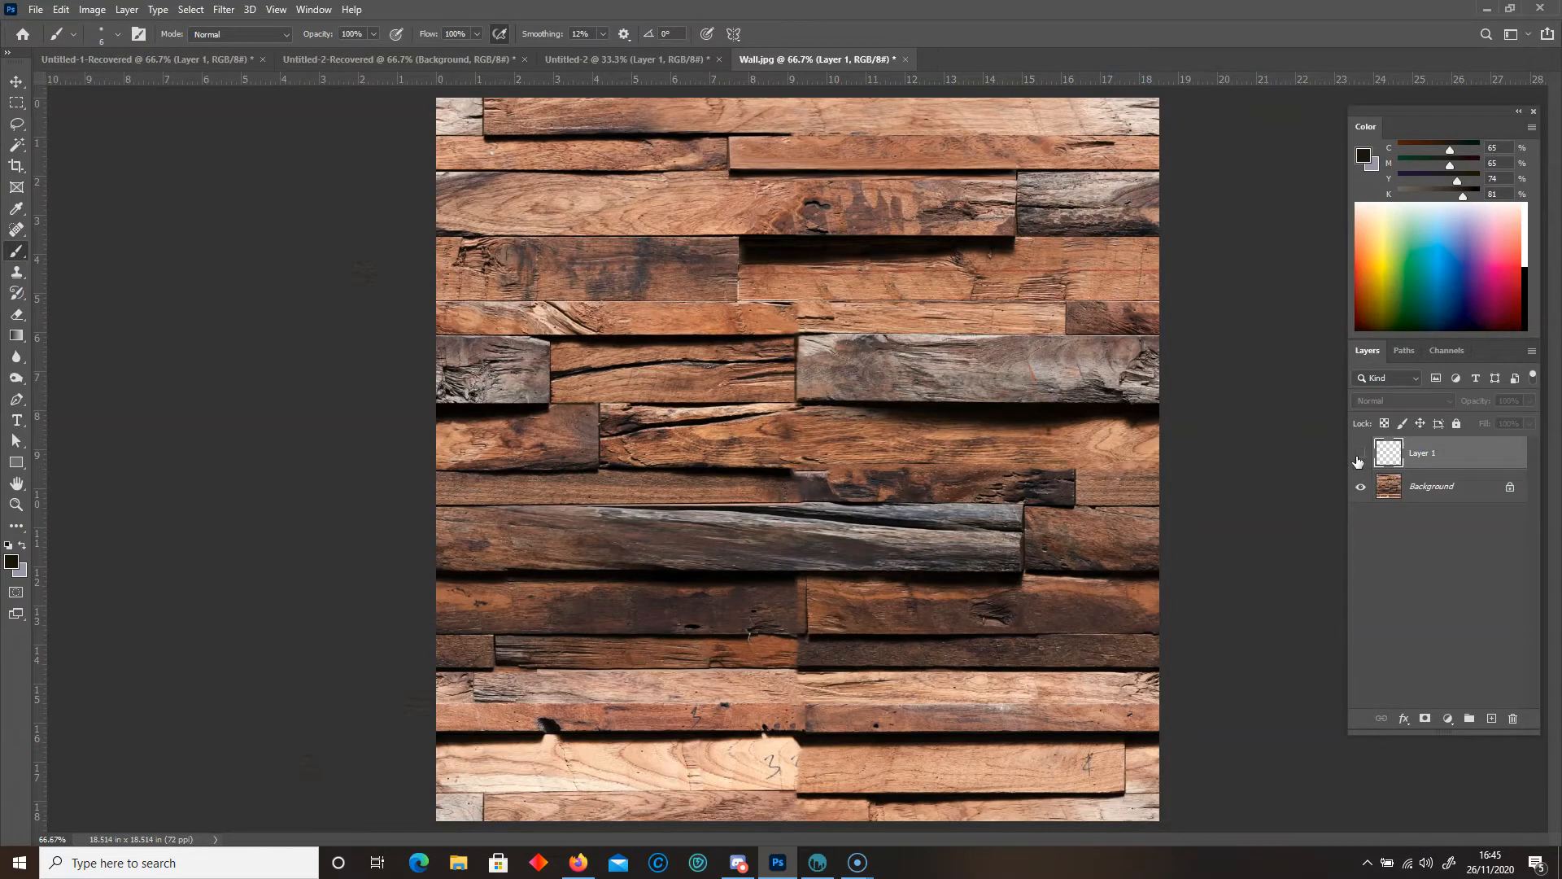
key("ctrl+1")
left_click(16, 103)
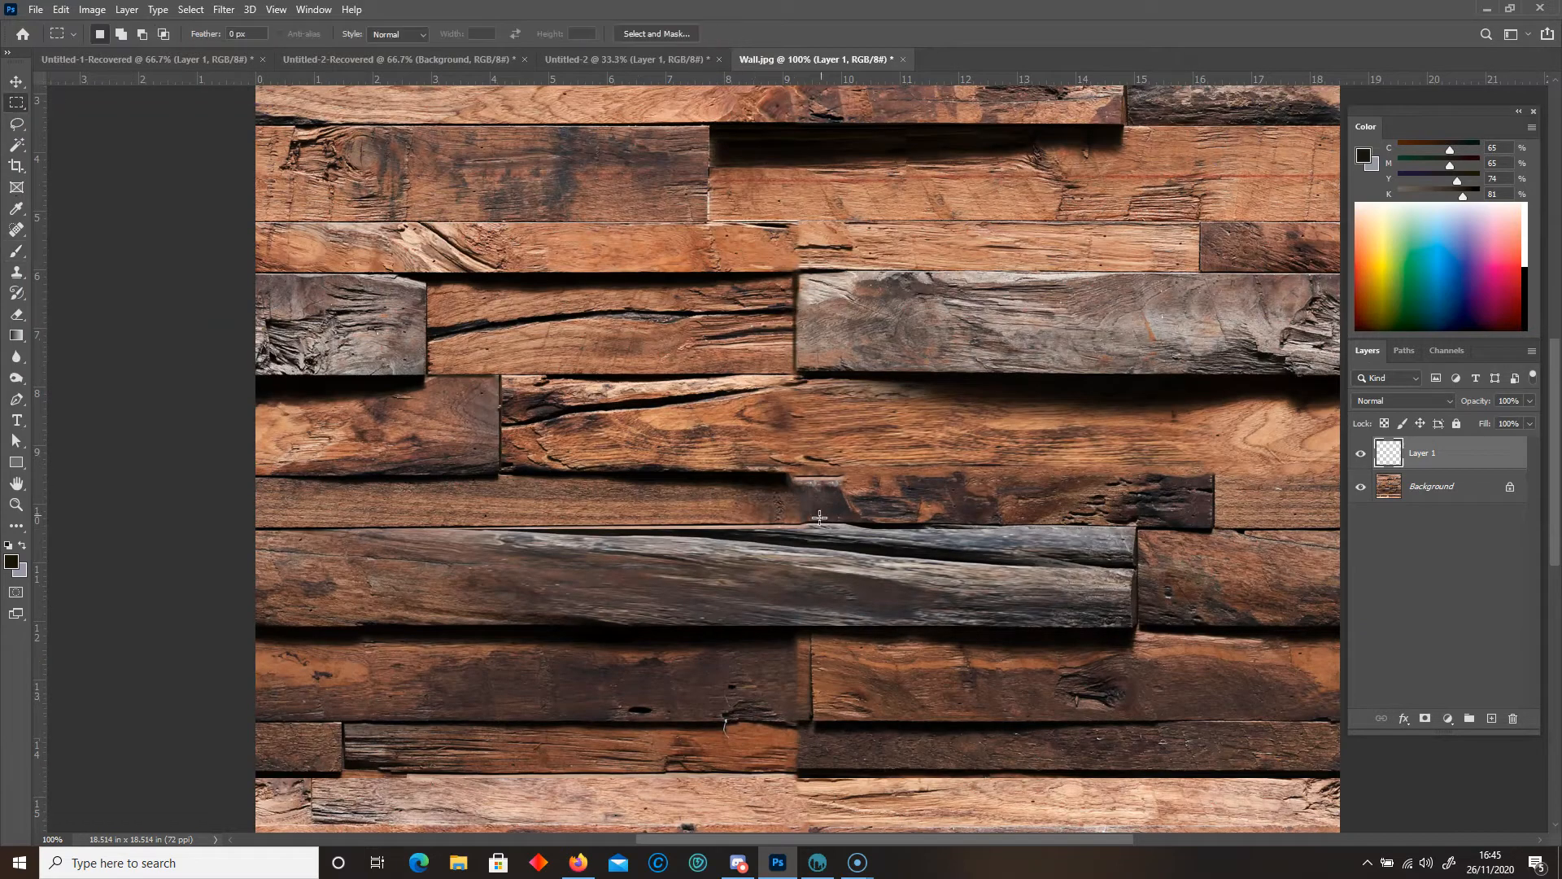
left_click_drag(515, 471, 780, 518)
key("ctrl+c")
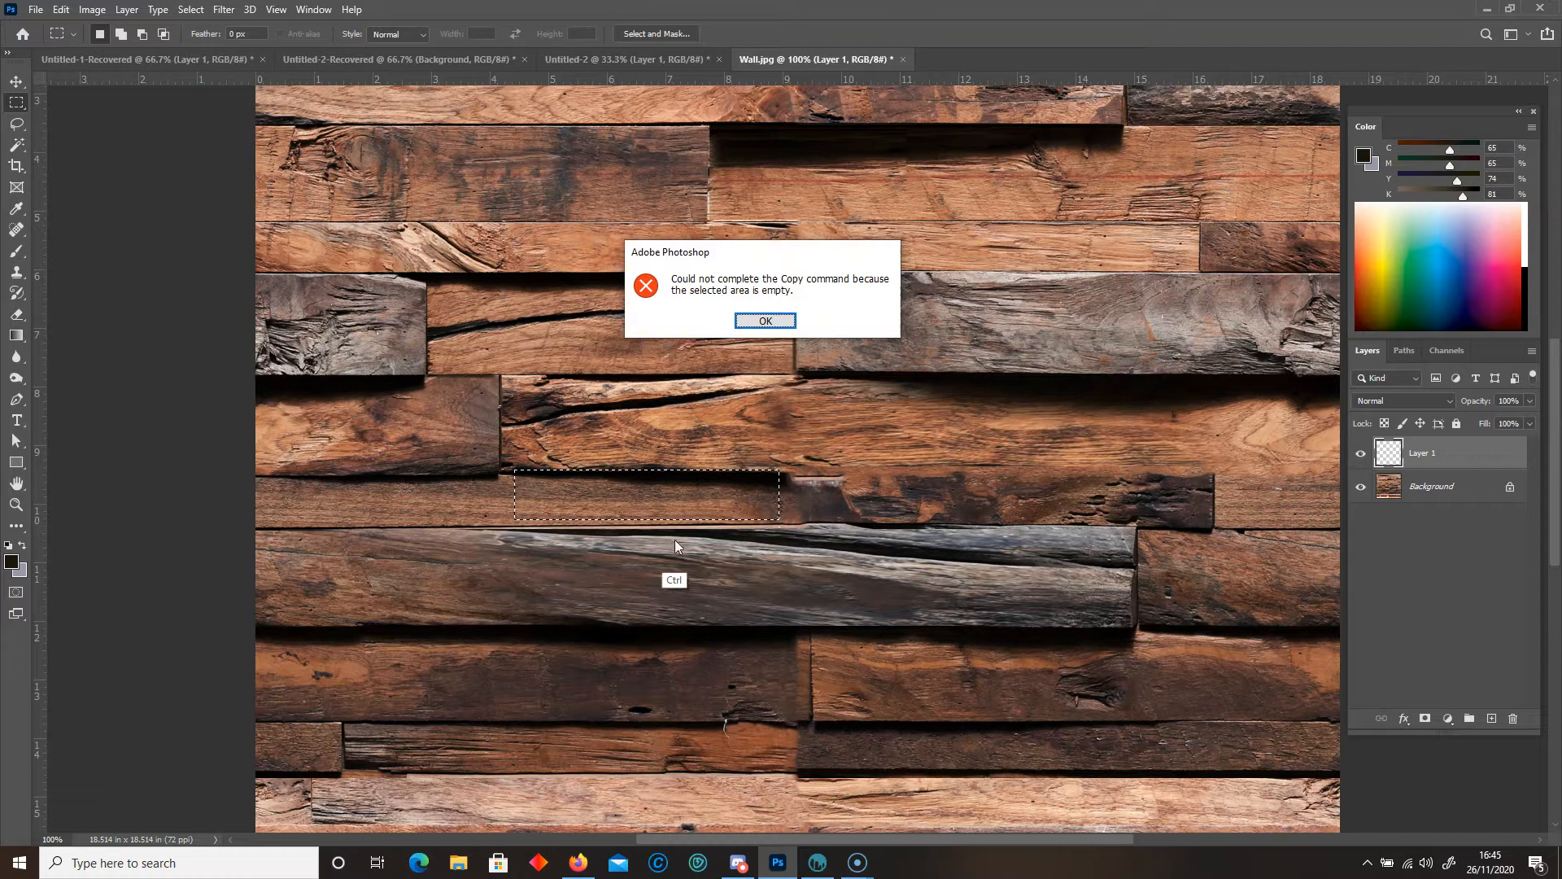
left_click(763, 324)
right_click(1465, 465)
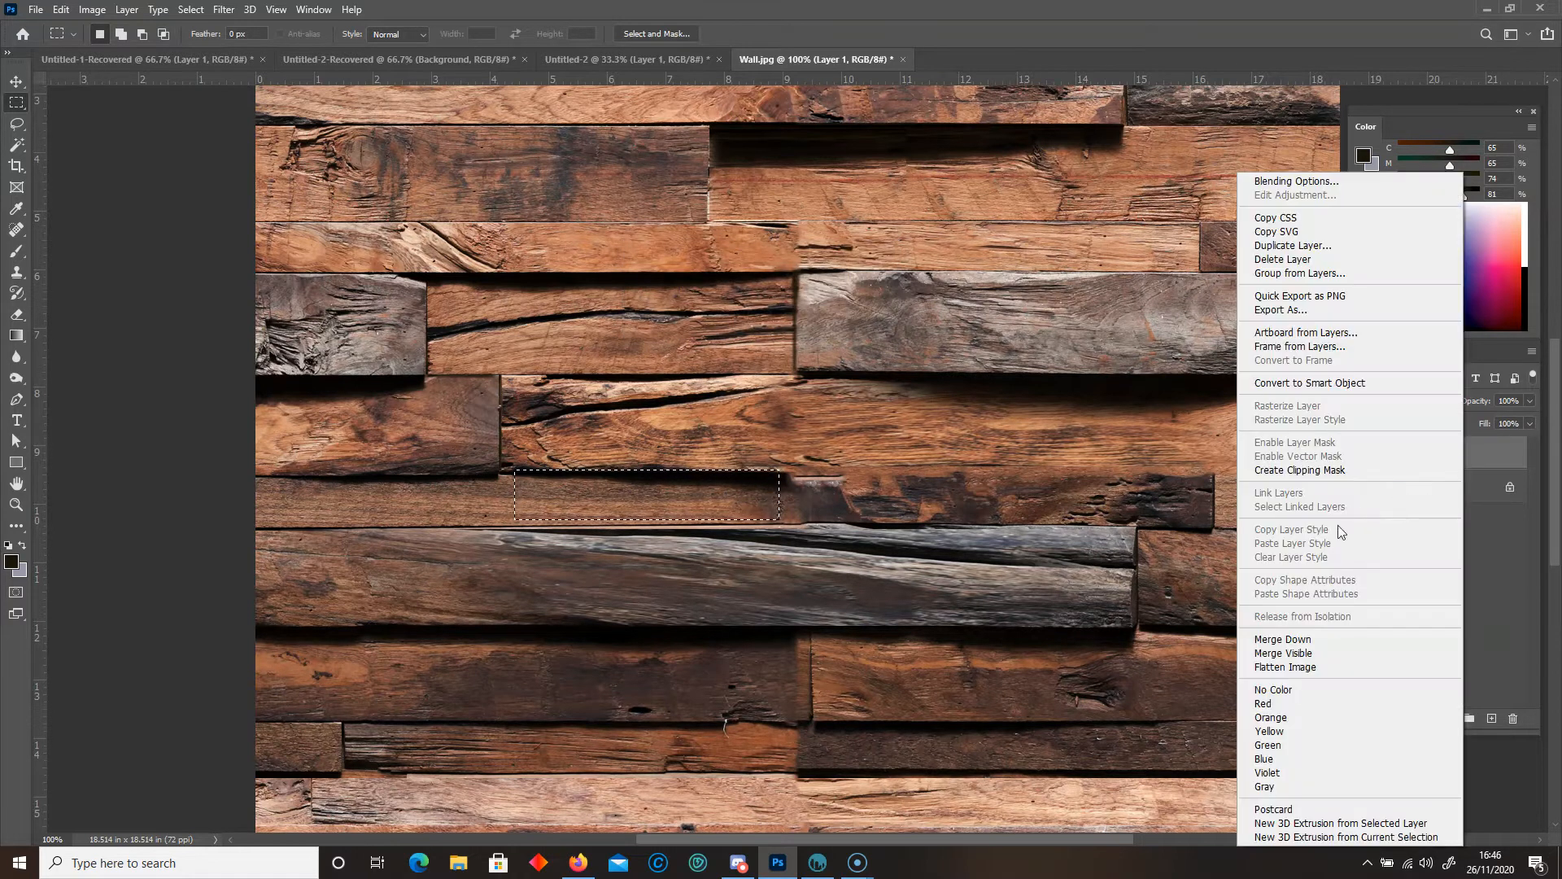
left_click(1286, 640)
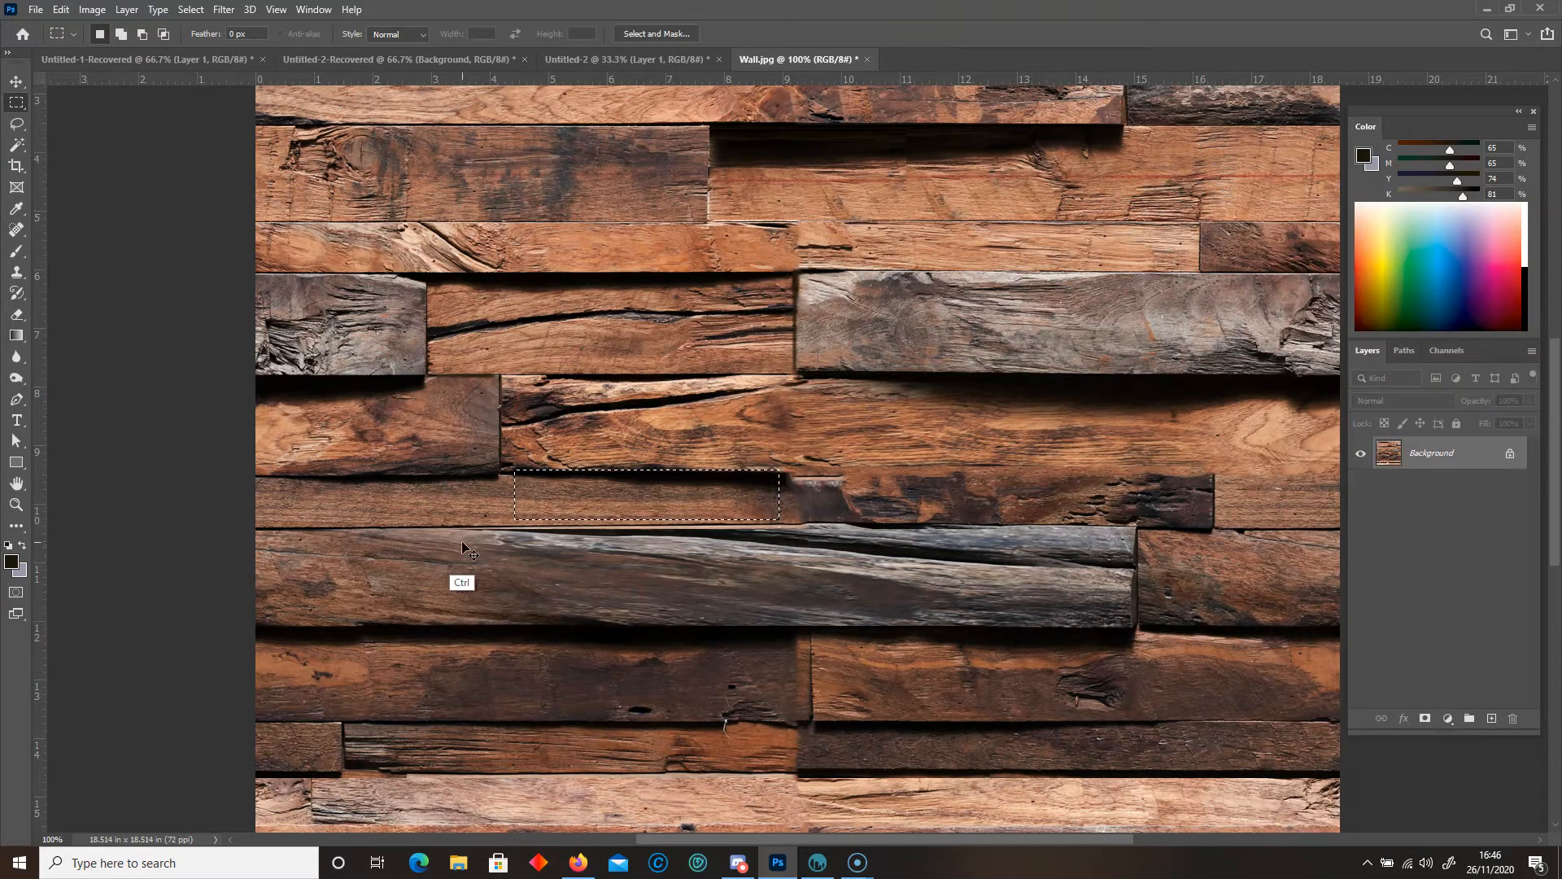
- Copy the selected thin plank section to a new layer, move it right of the seam and stretch it to 150% width
key("ctrl+j")
key("ctrl+t")
left_click_drag(664, 487, 934, 490)
left_click_drag(1049, 497, 1180, 509)
key("Return")
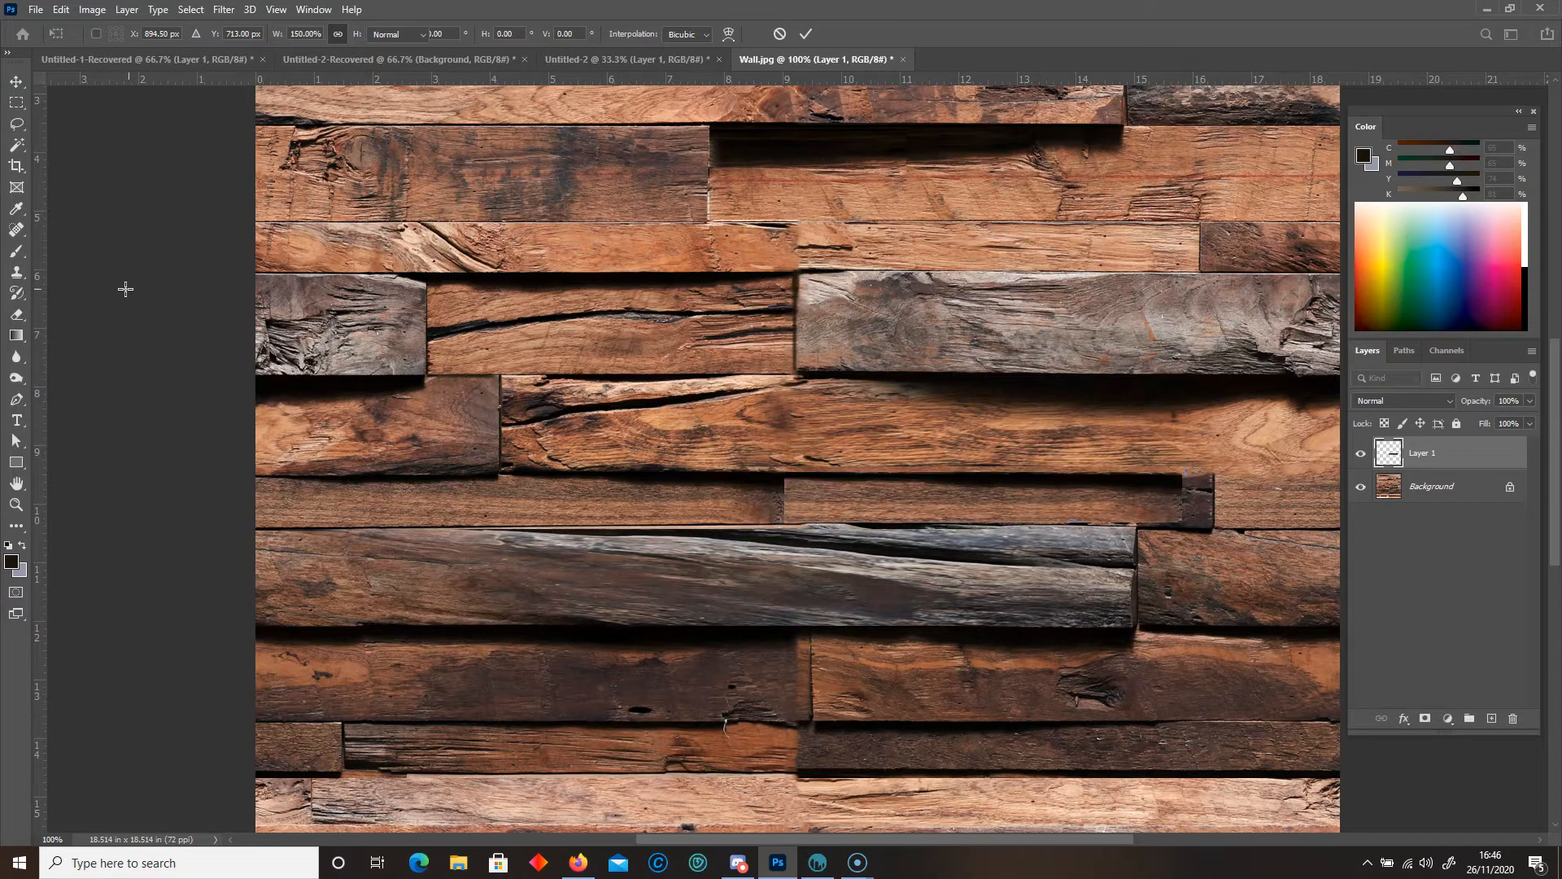
- Blend the ends of the stretched thin plank section with the Eraser and merge its layer into the background
left_click(16, 316)
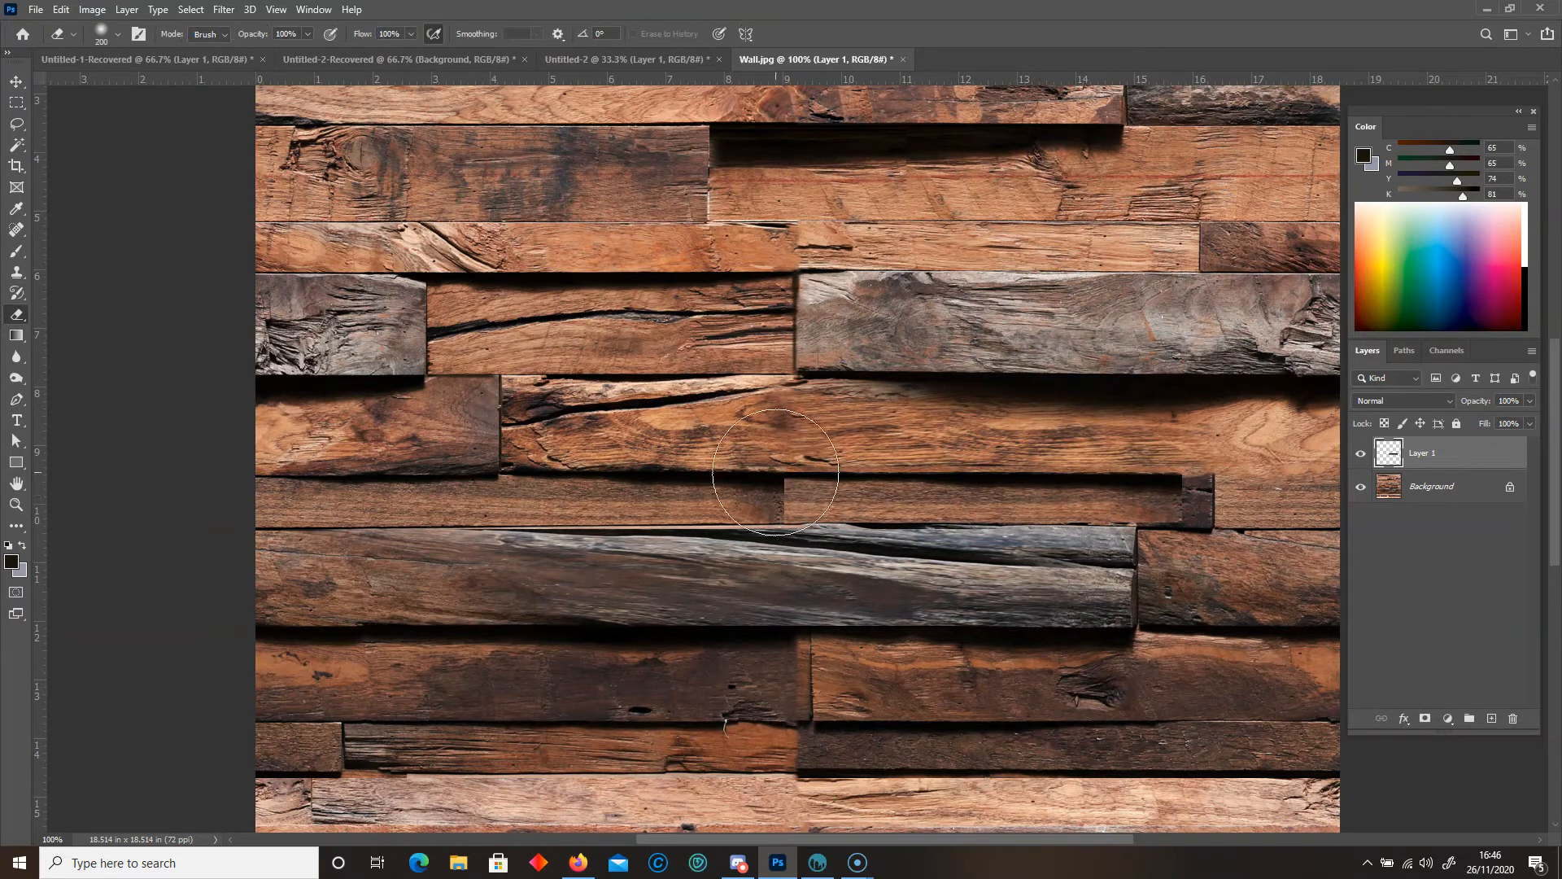
key("]")
mouse_move(1225, 527)
left_mouse_down()
mouse_move(1247, 483)
mouse_move(1228, 458)
left_mouse_up()
key("[")
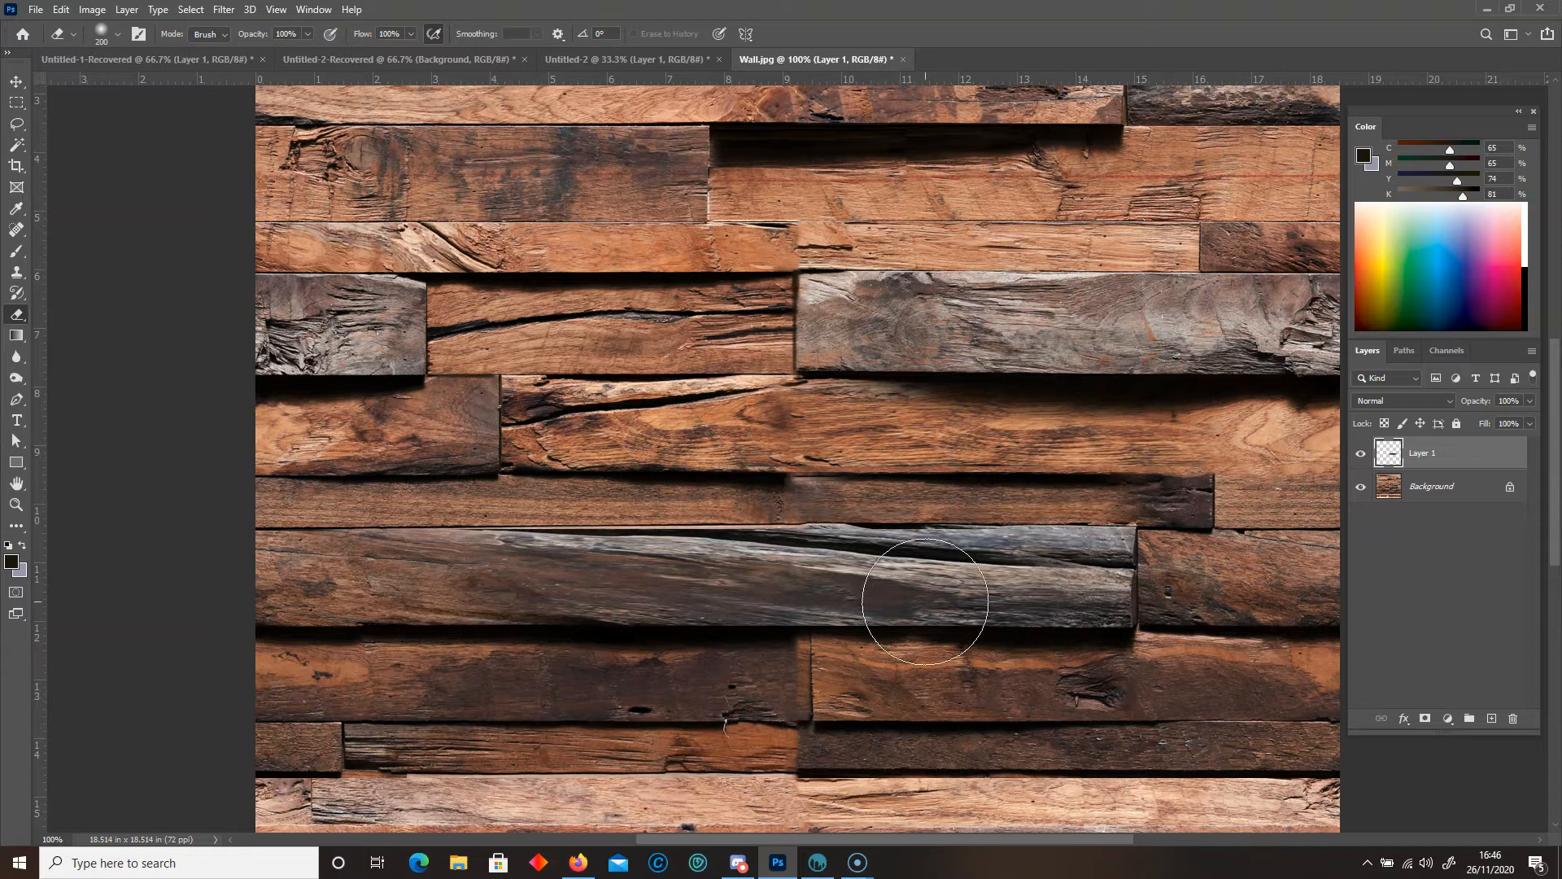
right_click(1461, 465)
left_click(1312, 633)
- Remove the mismatched strip at the centre seam on the dark plank below the long grey plank with the Spot Healing Brush
key("ctrl+minus")
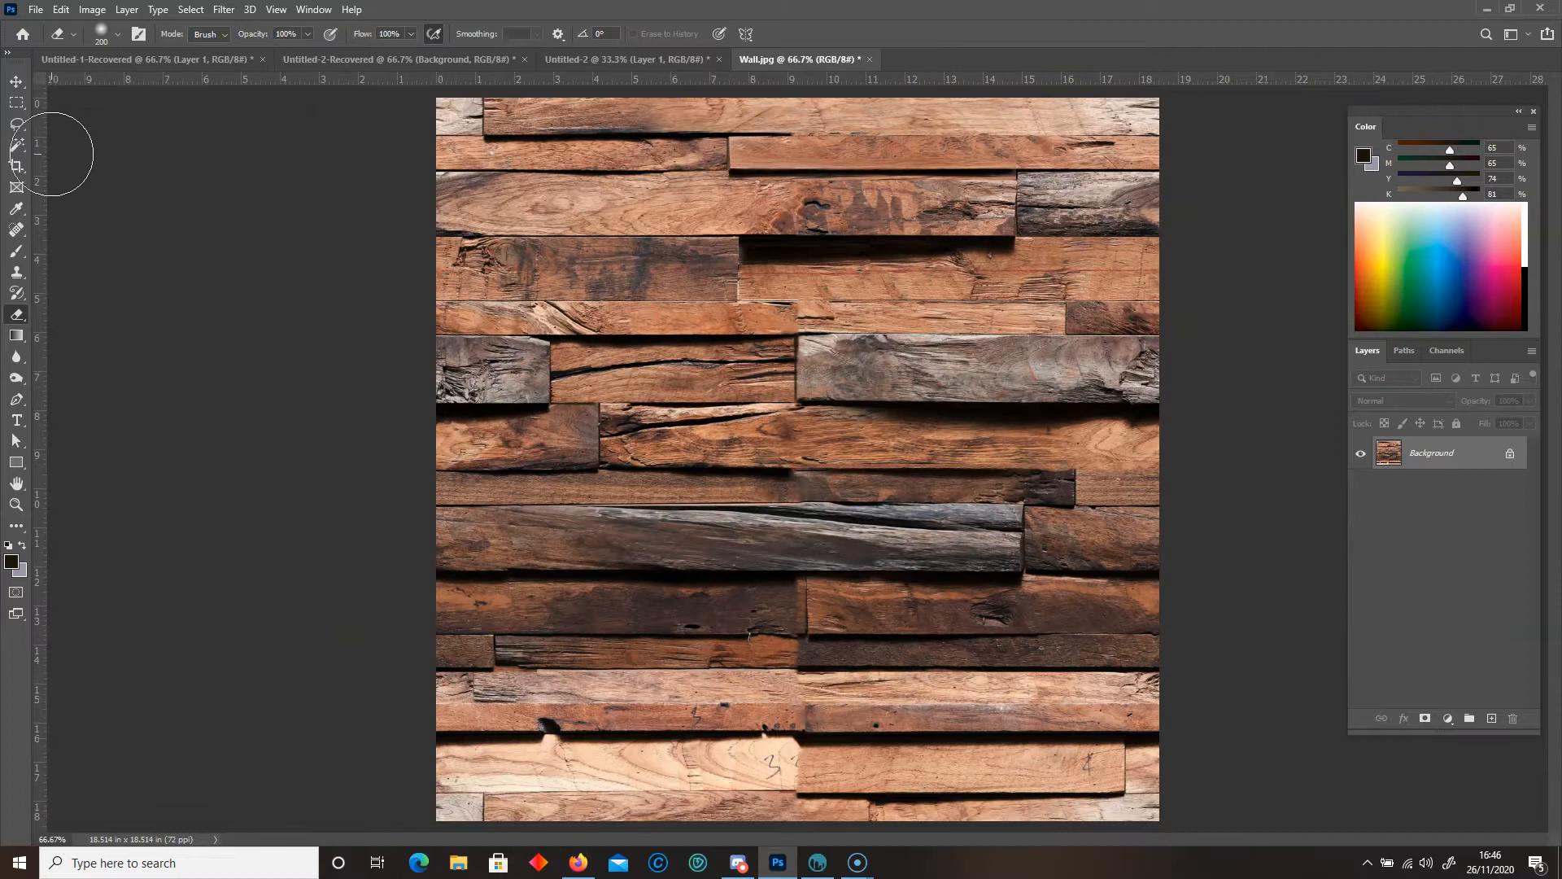
left_click(15, 102)
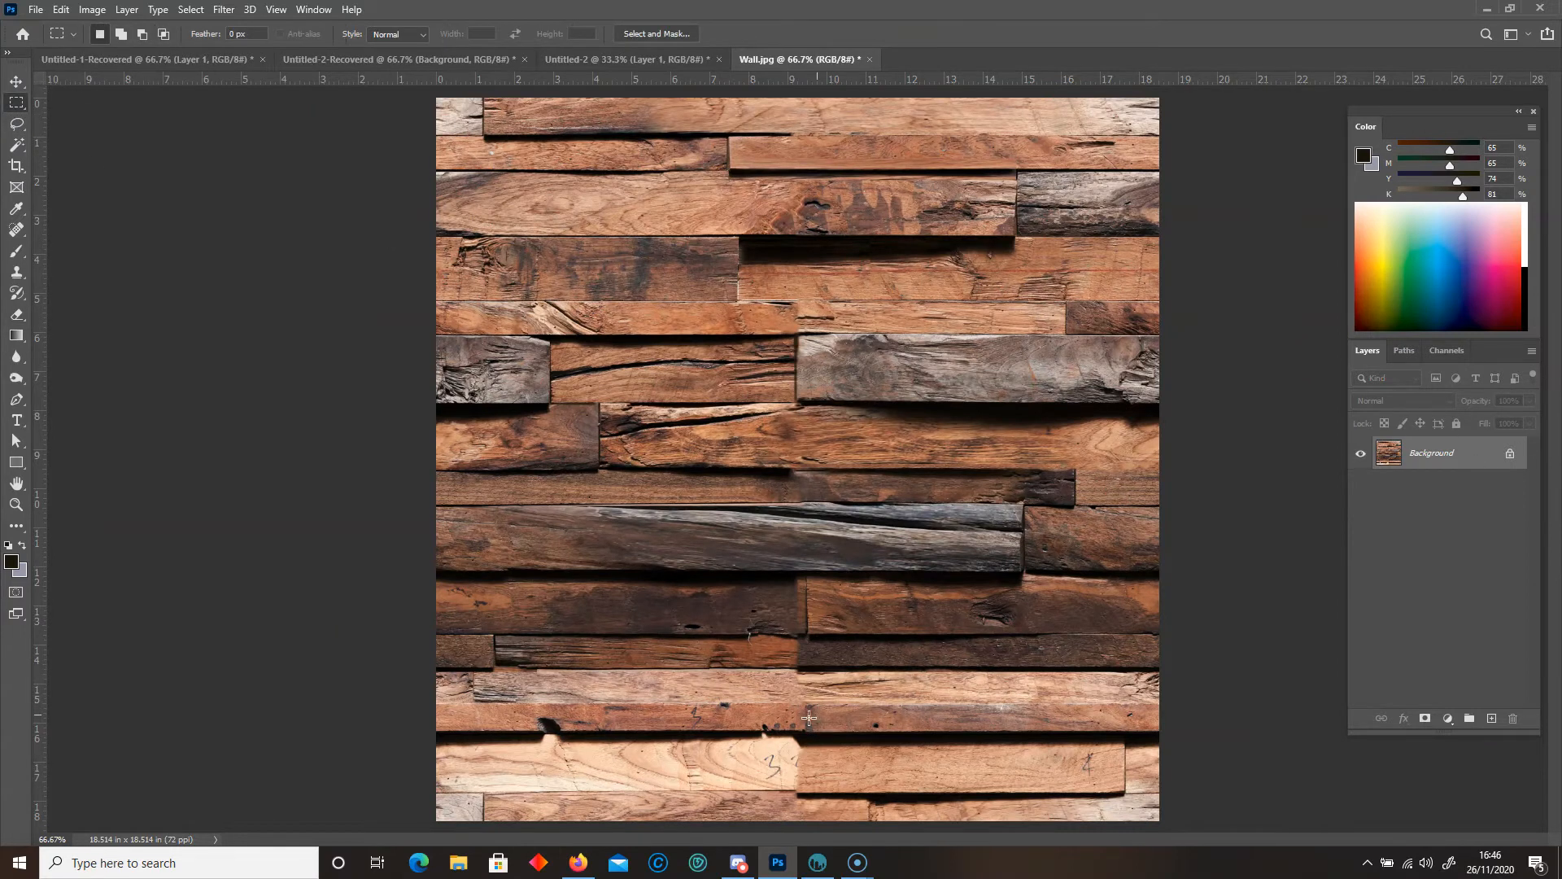
key("ctrl+plus")
scroll(1550, 425, "down", 5)
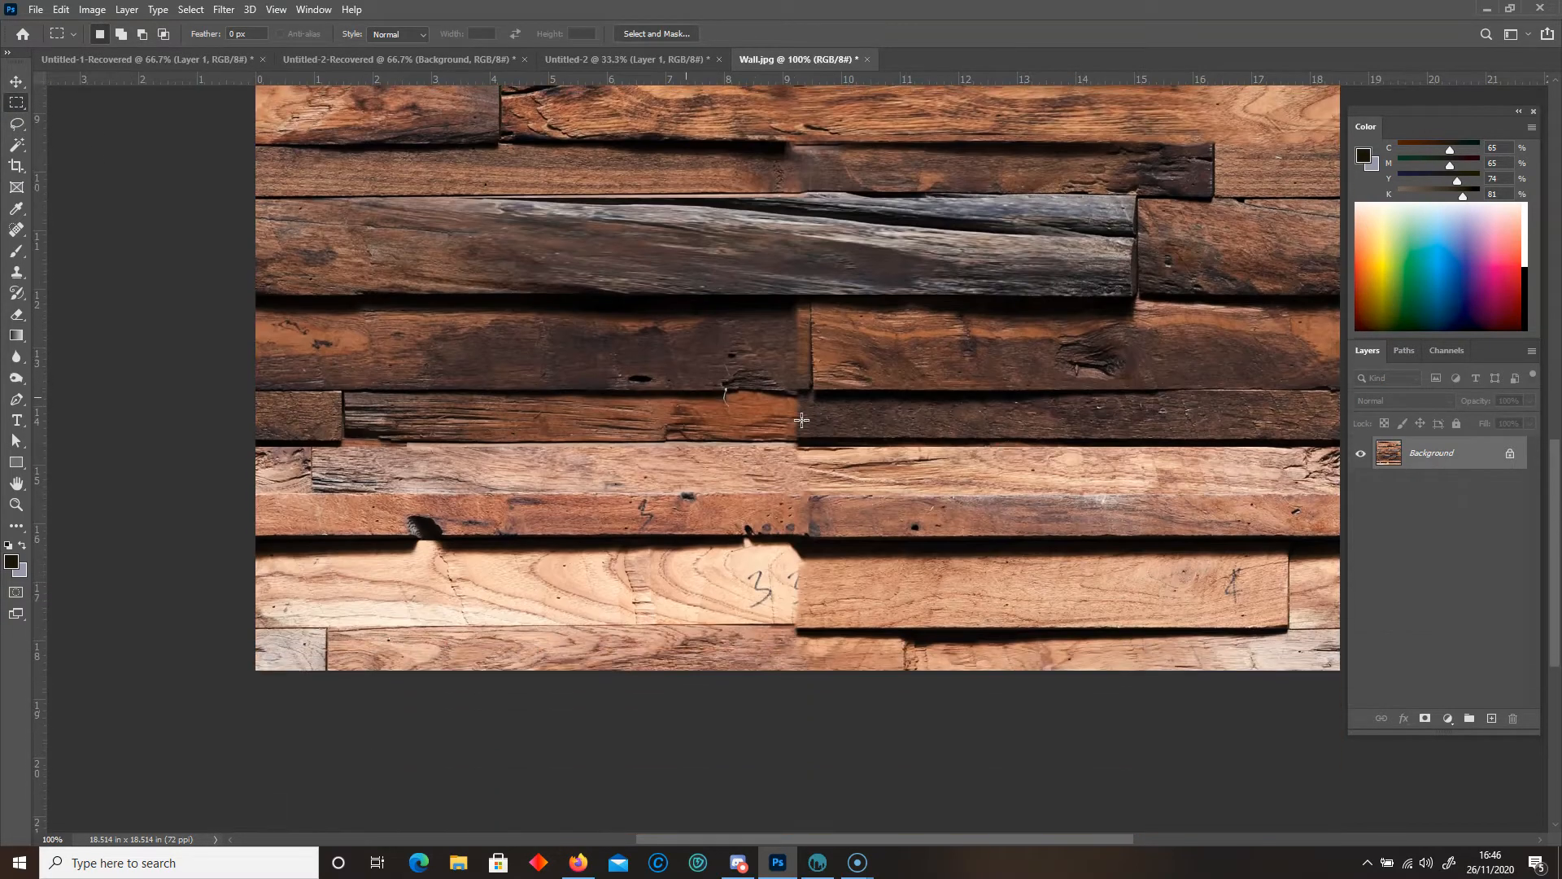
key("j")
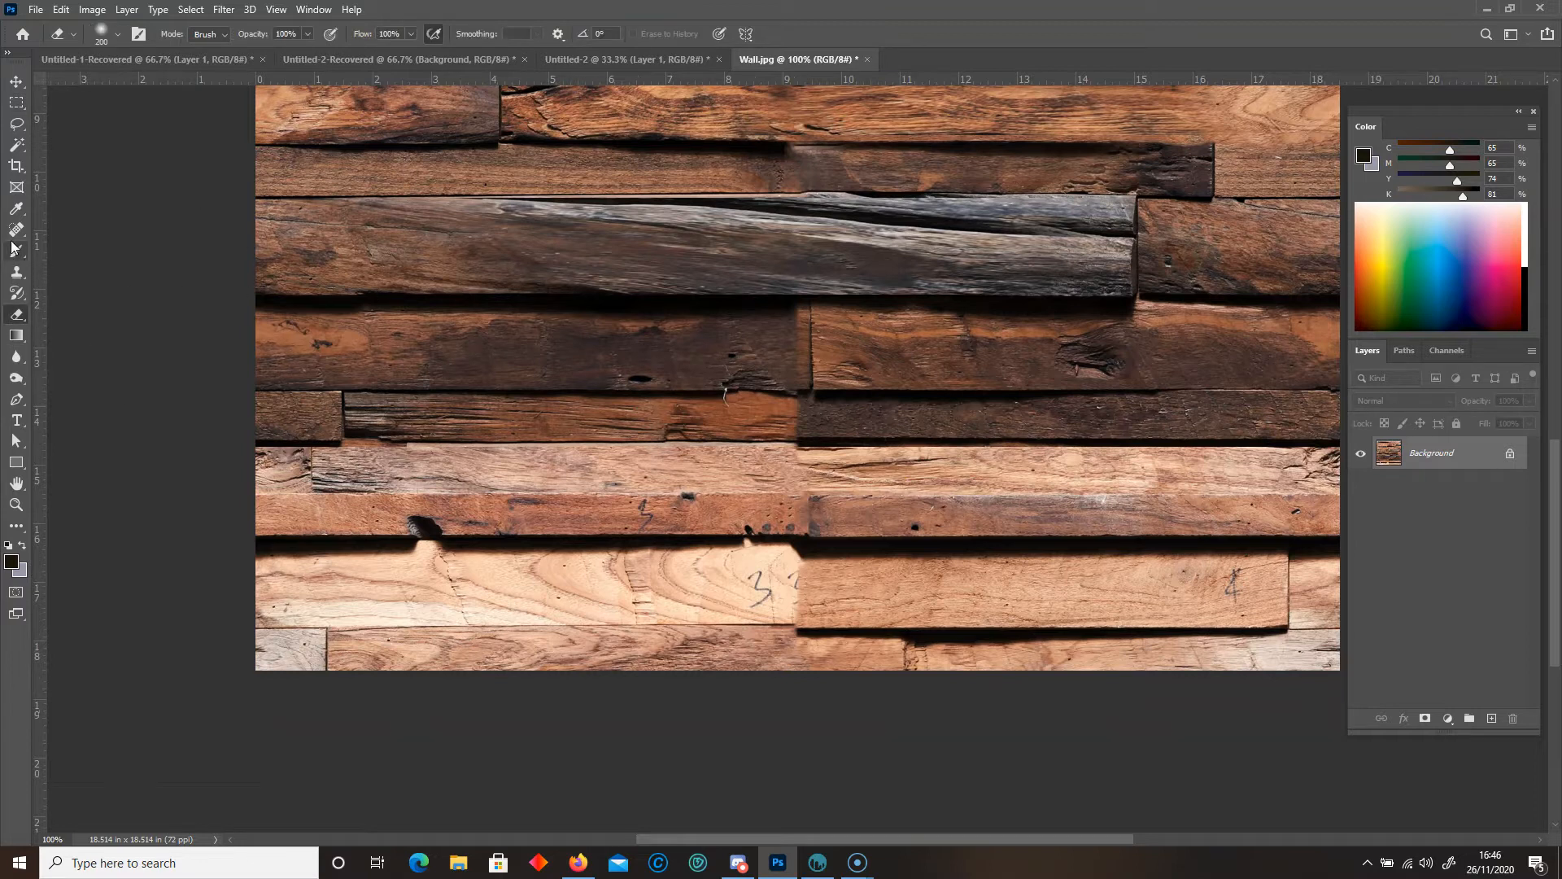
left_click_drag(800, 321, 799, 317)
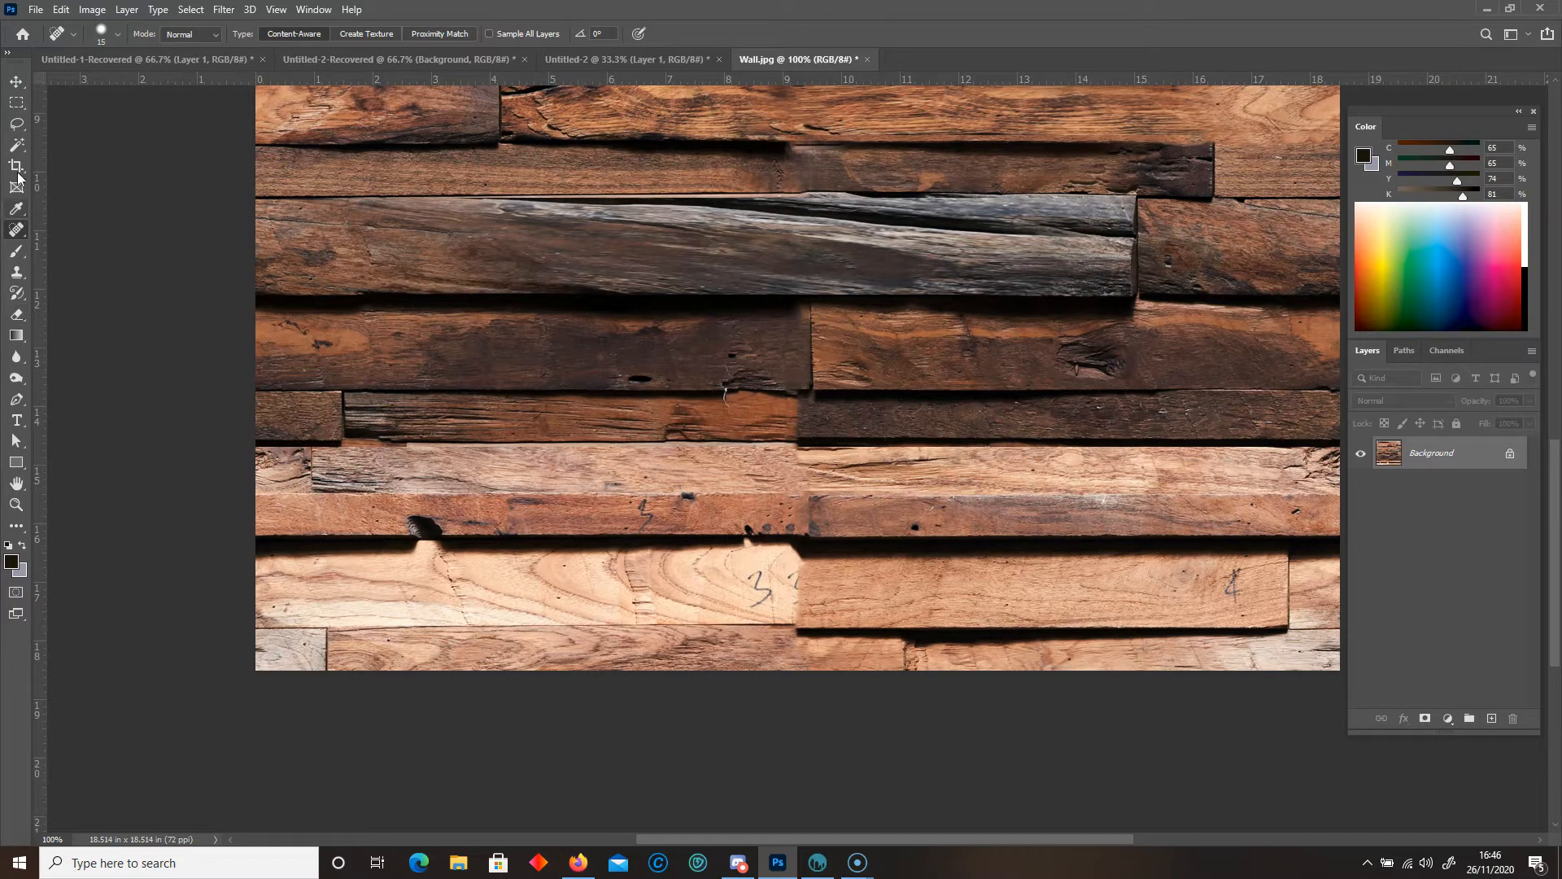
- Cover the seam in the thin plank below the dark one with a copied section, soften its edges and merge it into the background
key("m")
mouse_move(501, 398)
left_mouse_down()
mouse_move(795, 436)
mouse_move(1018, 417)
mouse_move(1044, 381)
mouse_move(1030, 479)
left_mouse_up()
key("ctrl+j")
key("ctrl+t")
key("Return")
left_click(16, 314)
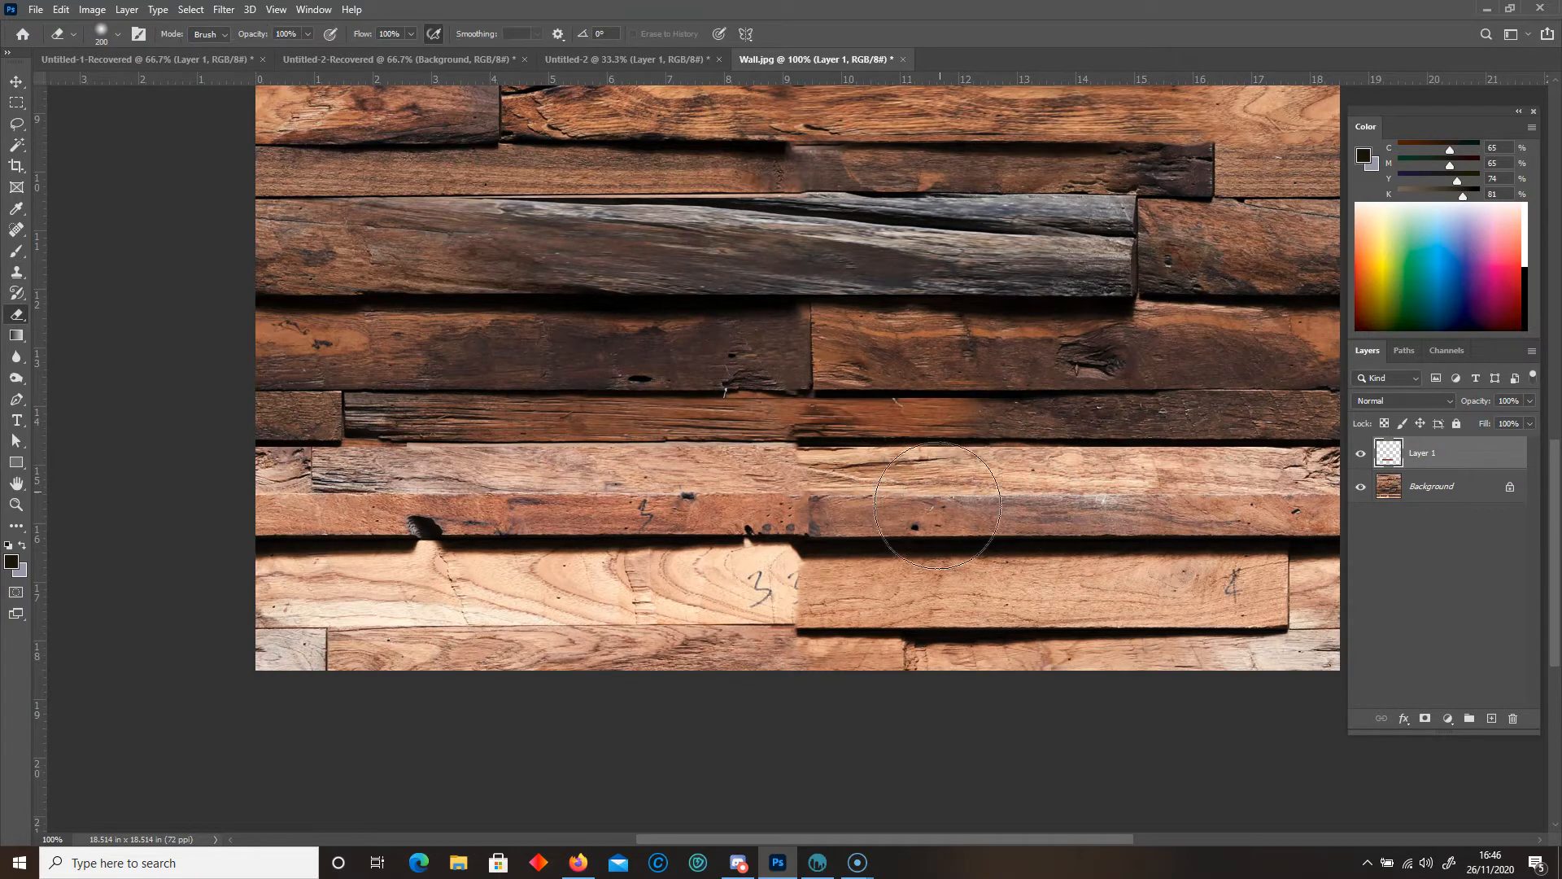
right_click(1447, 458)
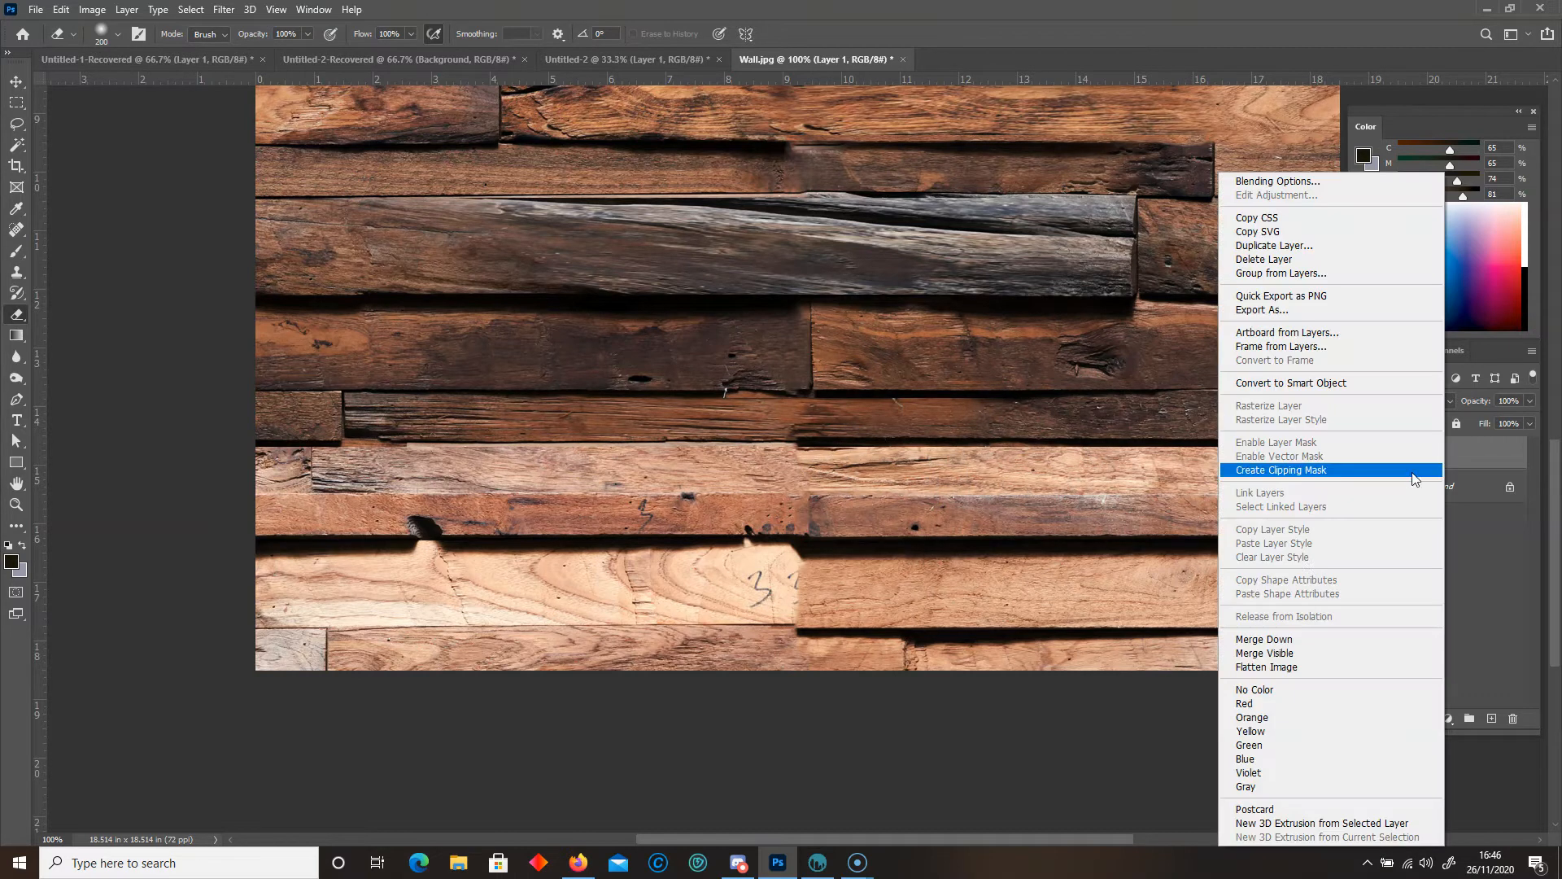
left_click(1277, 639)
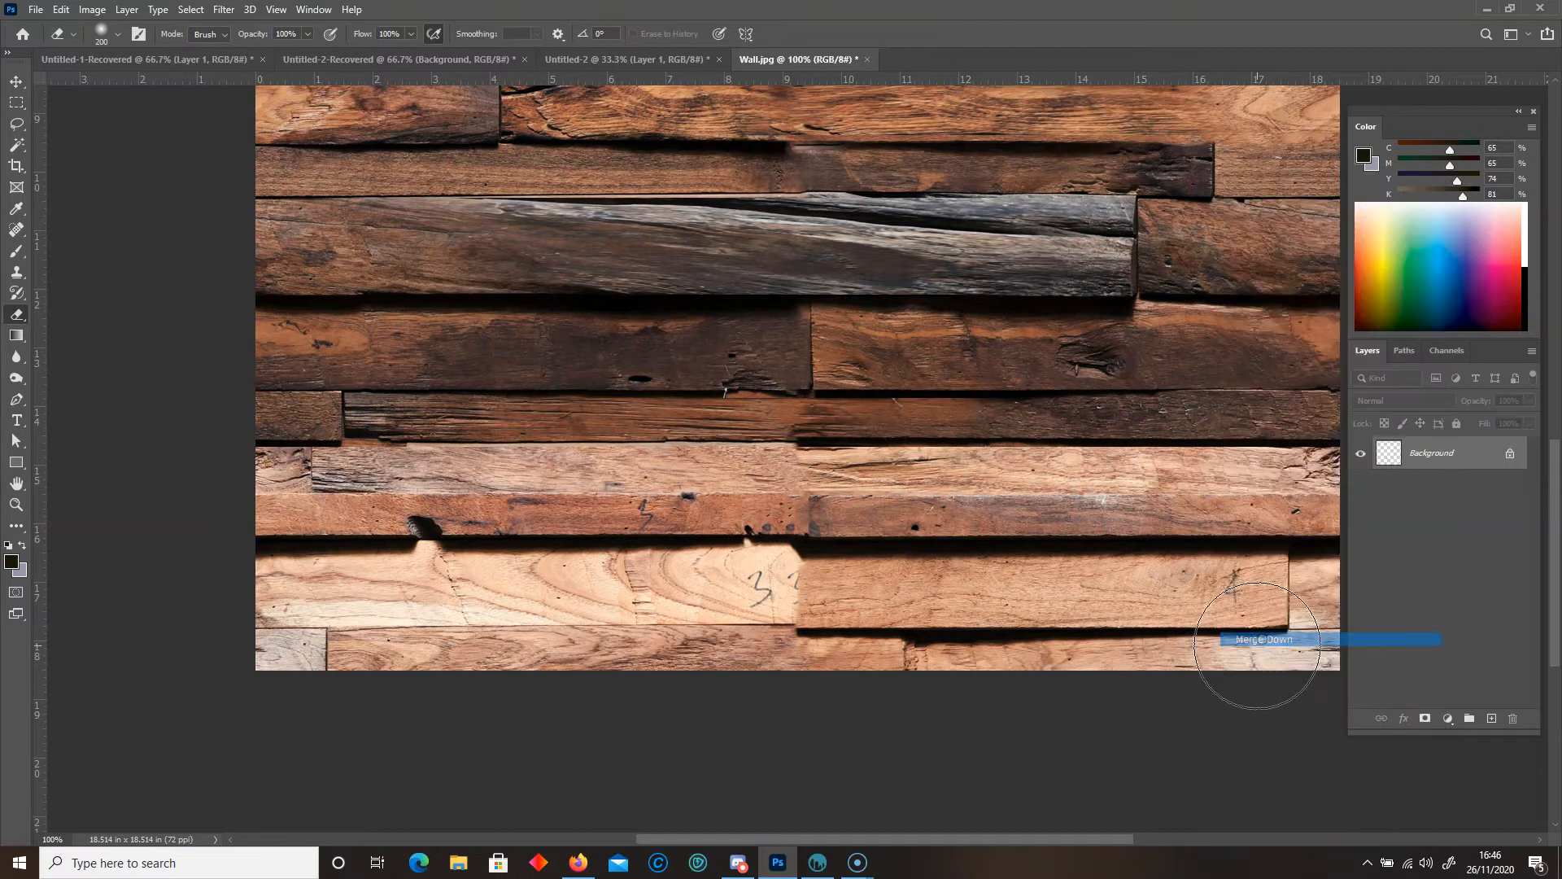
- Copy a section about 4.8 by 1.5 in of the light plank left of the seam to a new layer and stretch it right across the seam
left_click(14, 104)
left_click_drag(505, 532, 789, 625)
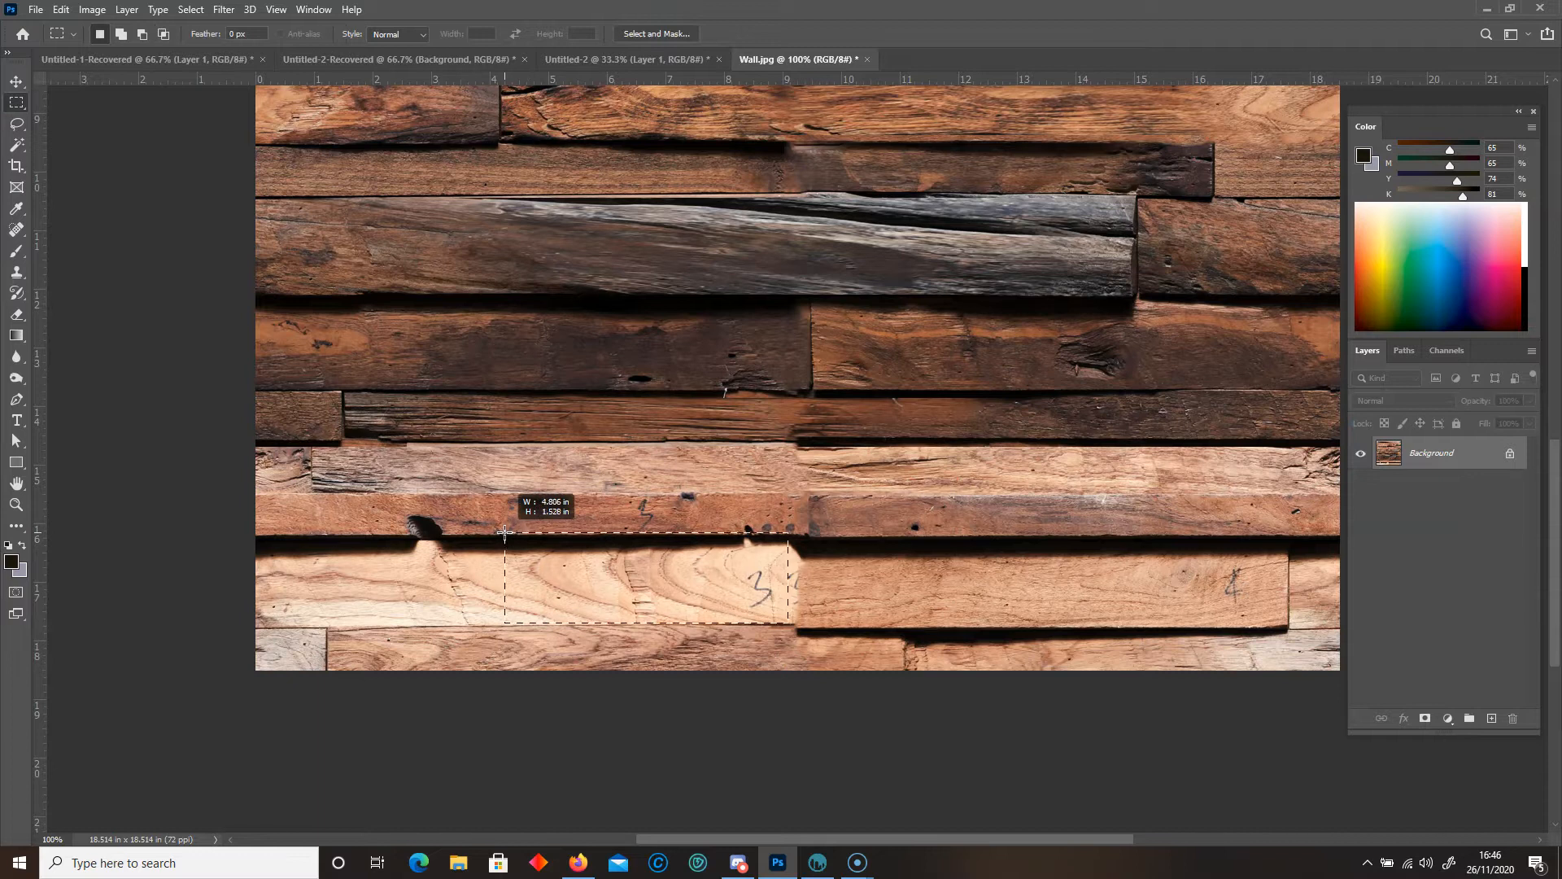
key("ctrl+j")
key("ctrl+t")
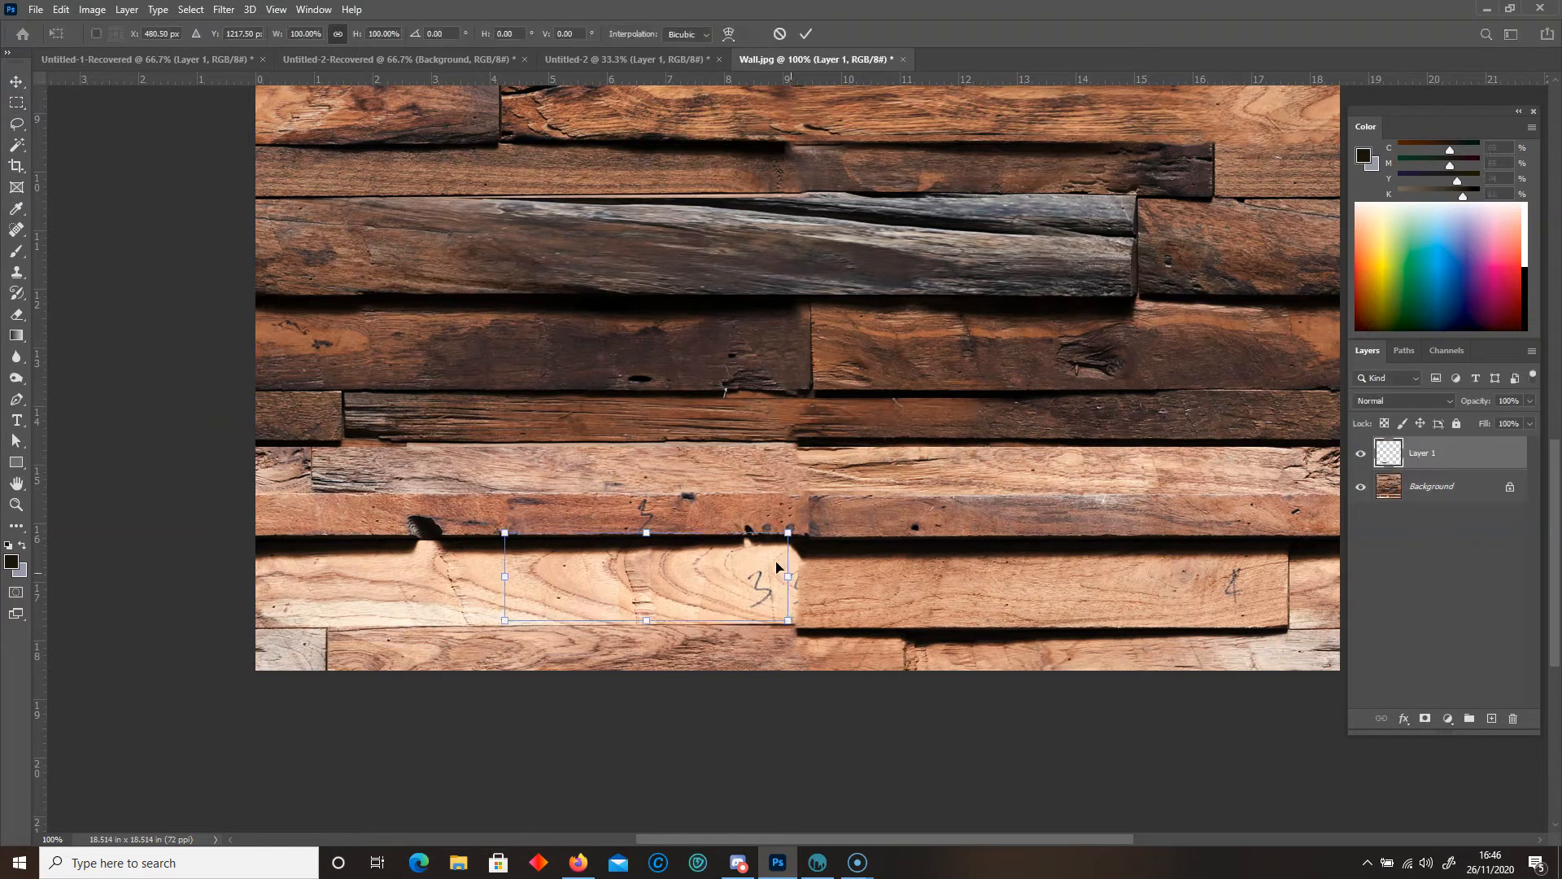
mouse_move(790, 576)
left_mouse_down()
mouse_move(1137, 586)
mouse_move(1147, 613)
left_mouse_up()
key("Return")
- Blend the edges of the light plank copy with progressively smaller eraser sizes and merge it into the background
left_click(18, 315)
key("bracketleft")
key("bracketleft")
key("bracketleft")
key("bracketleft")
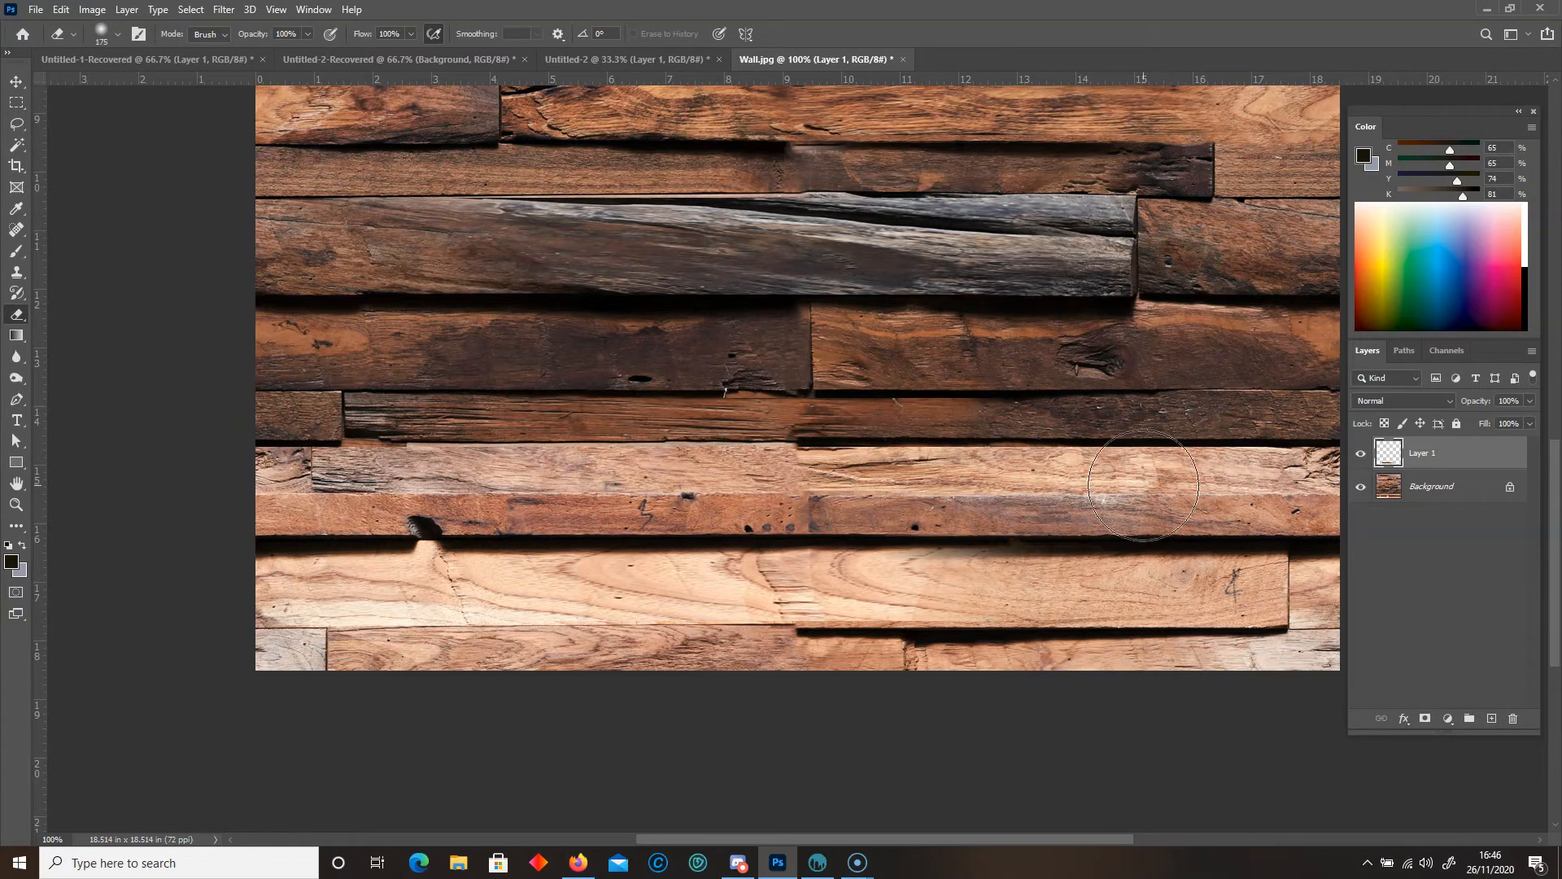
key("bracketleft")
key("bracketleft")
key("bracketleft")
key("bracketleft")
key("bracketleft")
key("bracketleft")
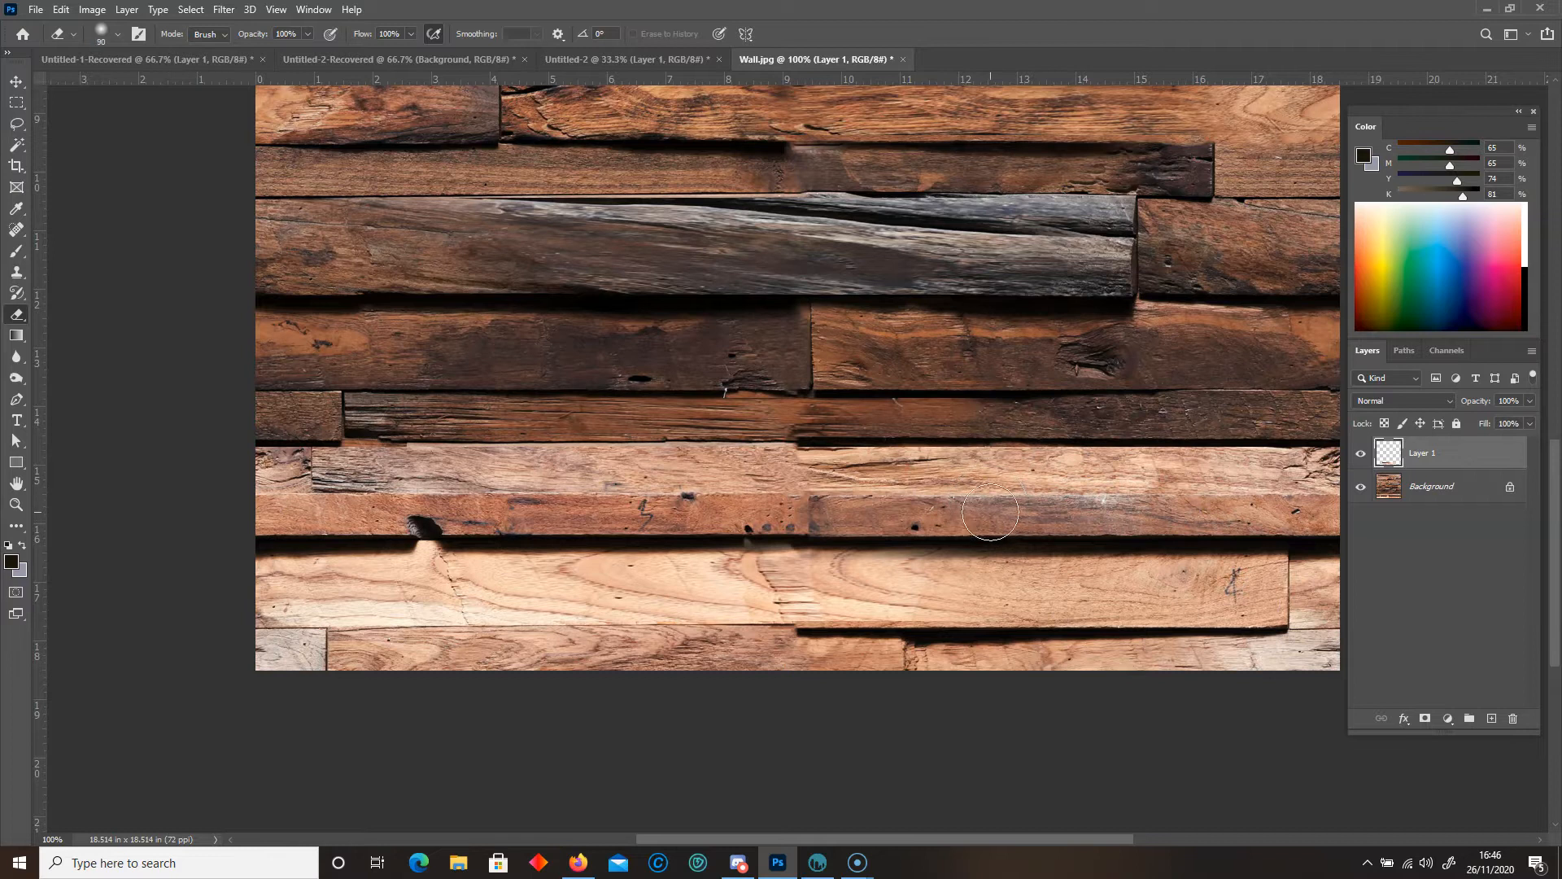
key("bracketleft")
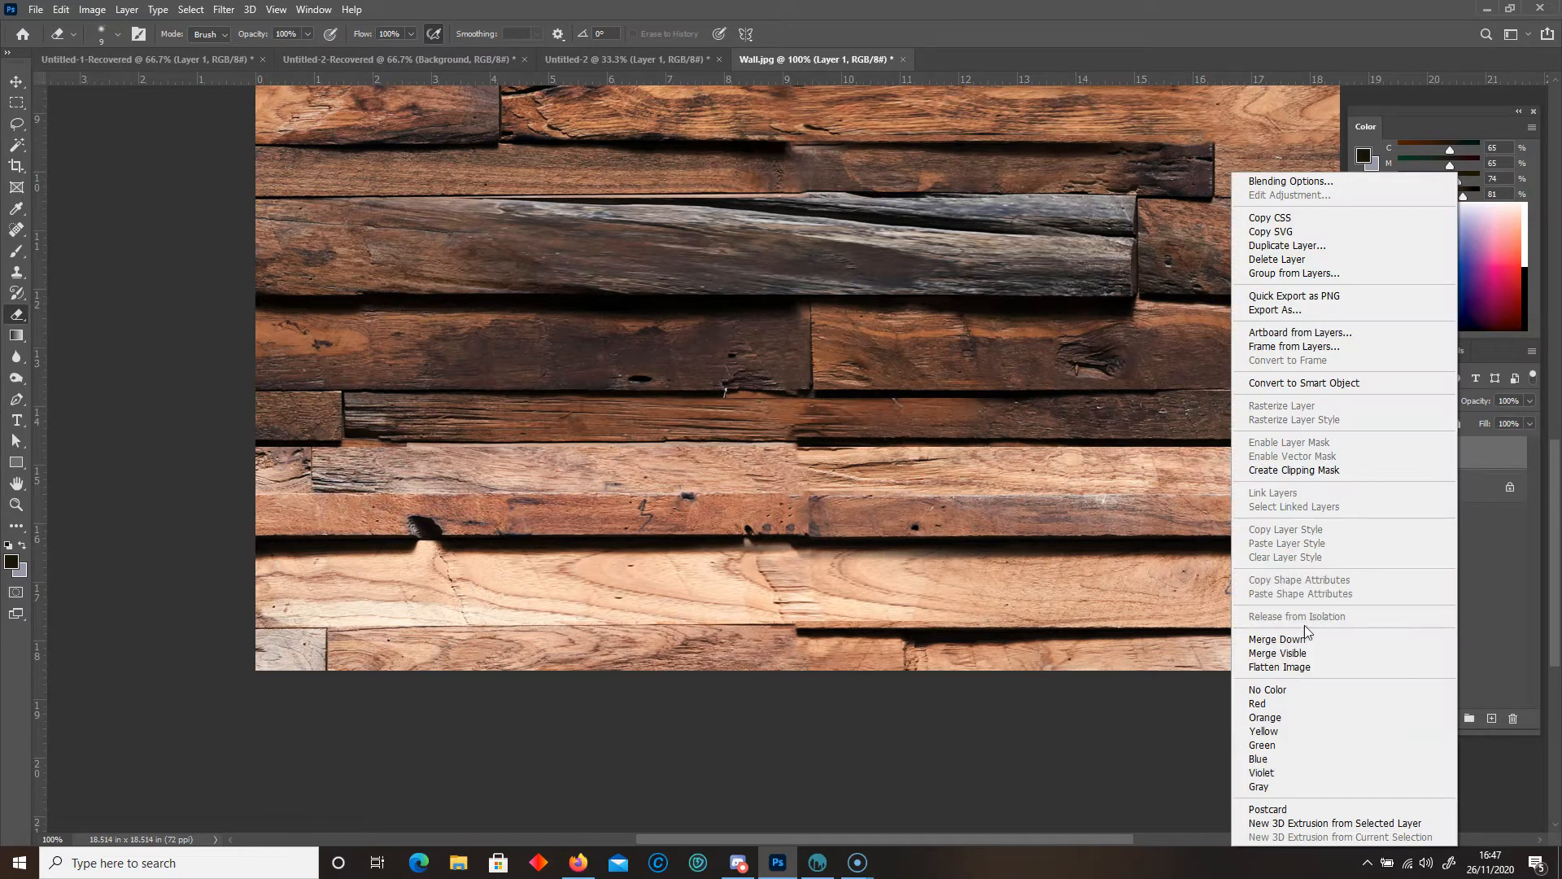
left_click(1294, 639)
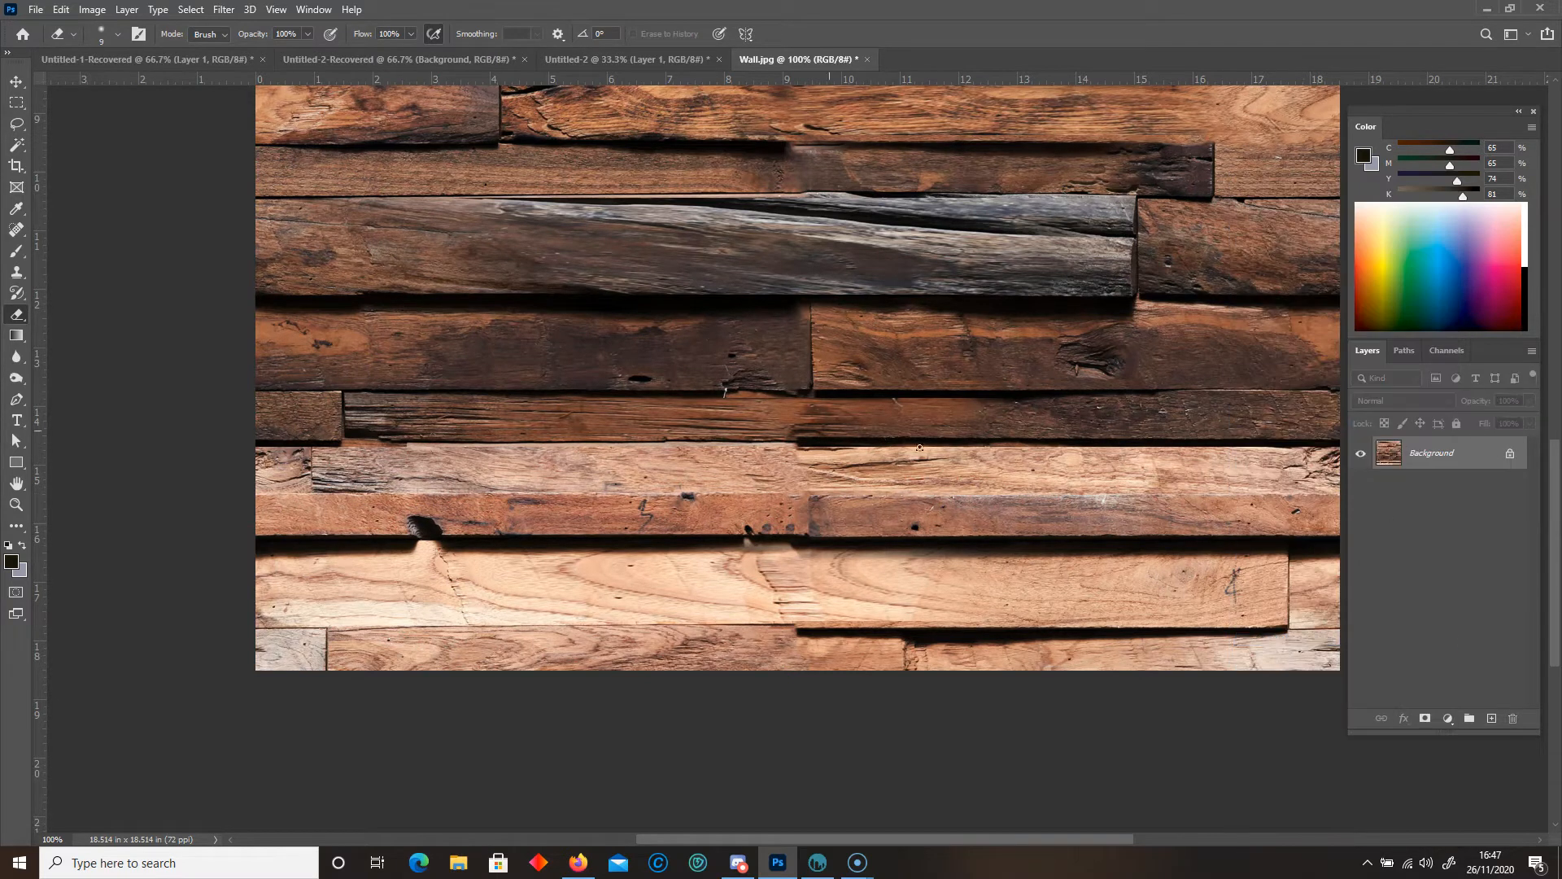
- Remove the large dark notch above the light plank, left of the seam, with the Spot Healing Brush
left_click(16, 229)
mouse_move(431, 529)
left_mouse_down()
mouse_move(401, 522)
mouse_move(450, 530)
mouse_move(446, 549)
left_mouse_up()
key("bracketleft")
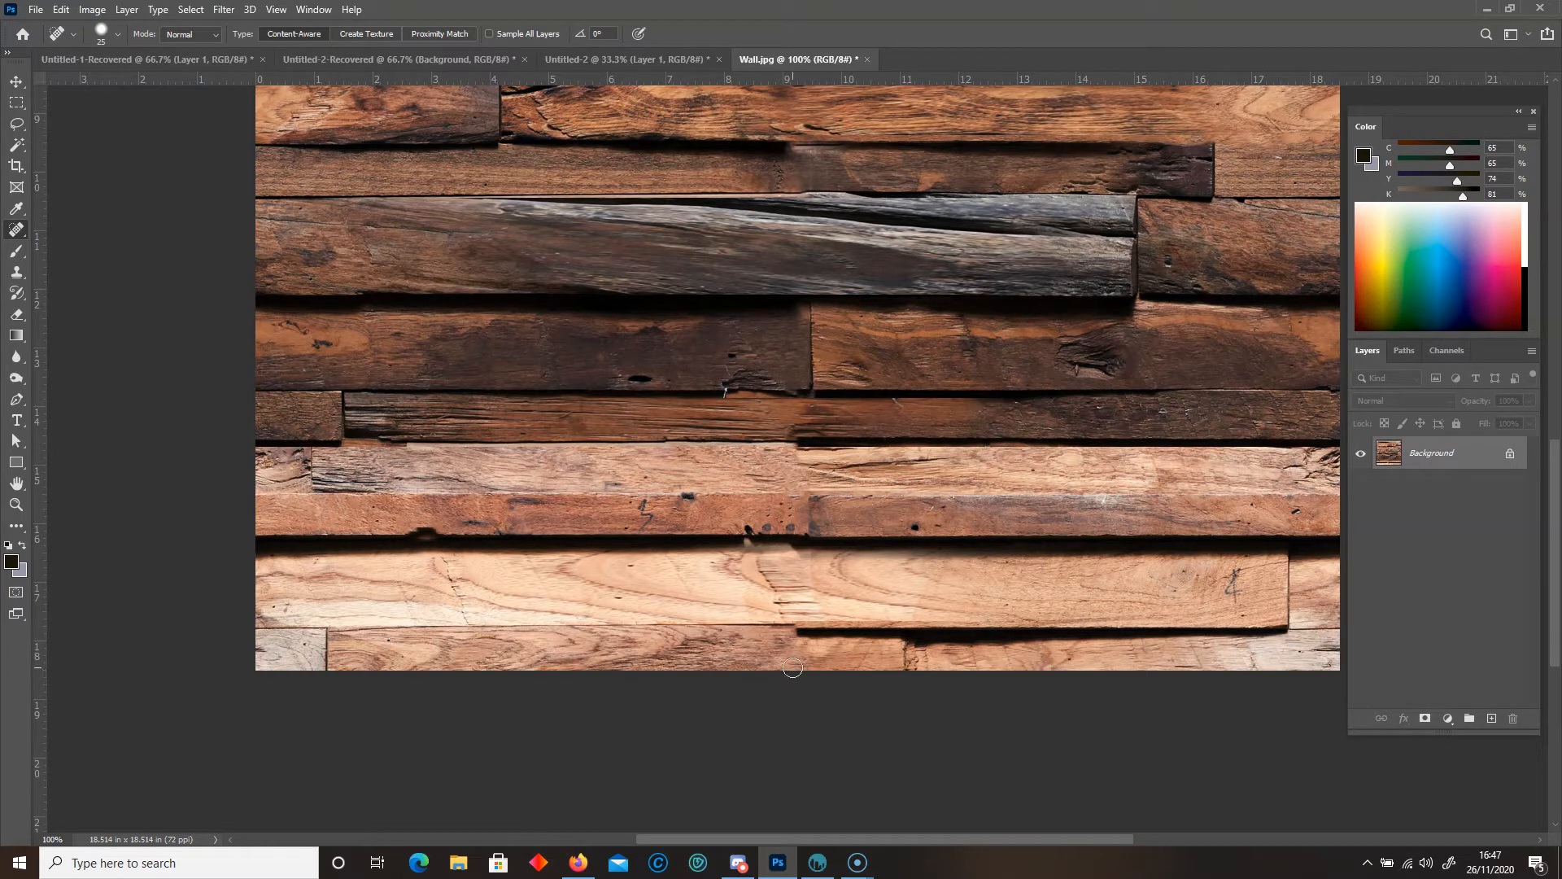
- Copy the dark shadow strip under the light plank right of the seam to a new layer and move it left of the seam
left_click(16, 102)
left_click_drag(795, 621, 1280, 644)
key("ctrl+j")
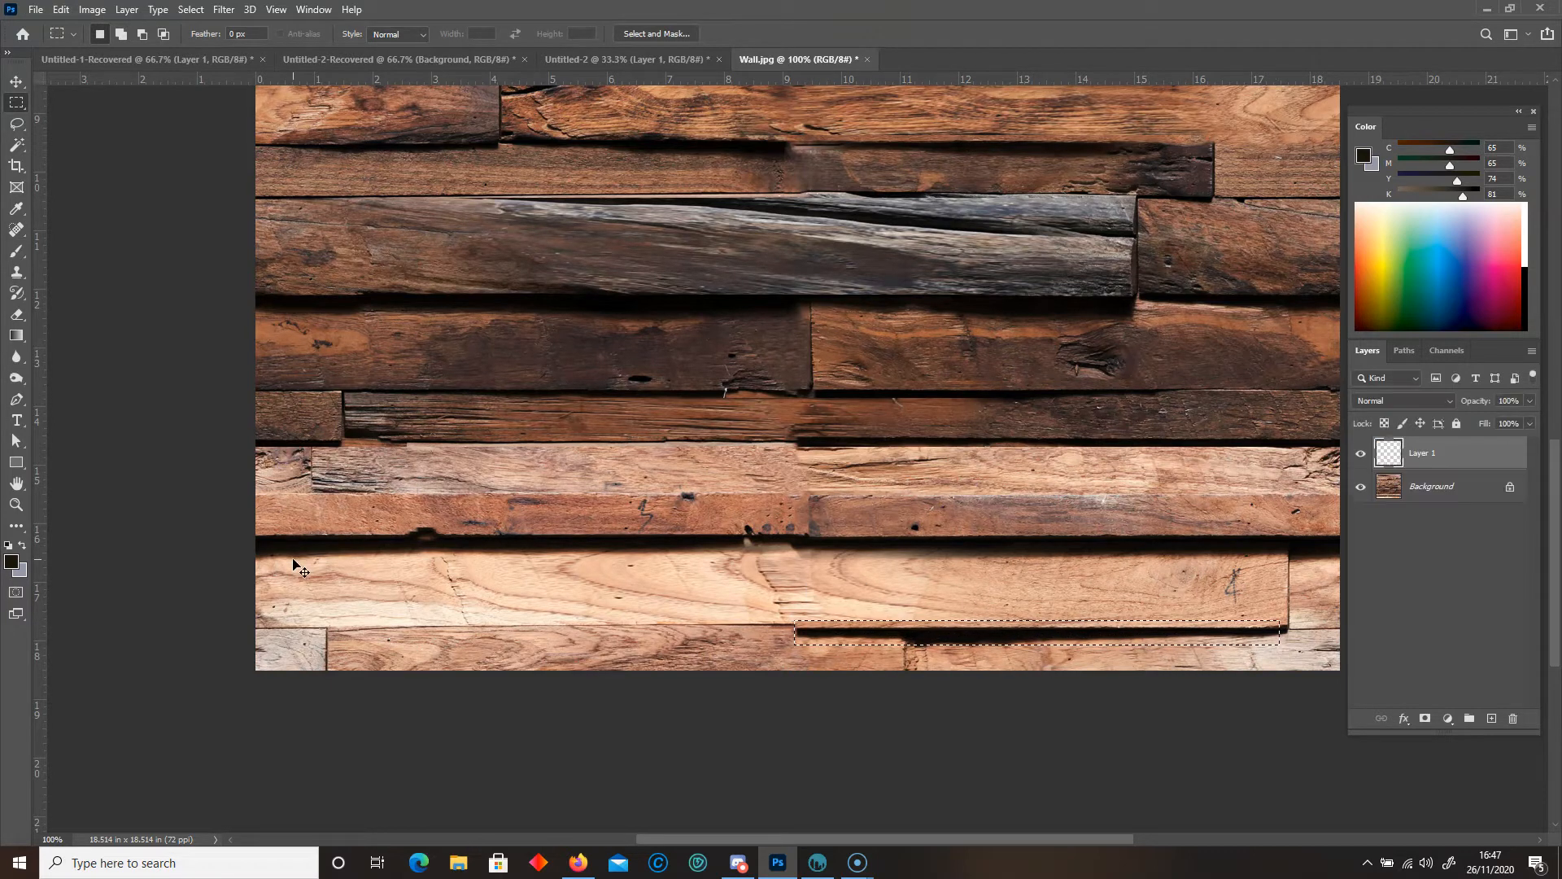
key("ctrl+t")
left_click_drag(942, 643, 458, 641)
key("Return")
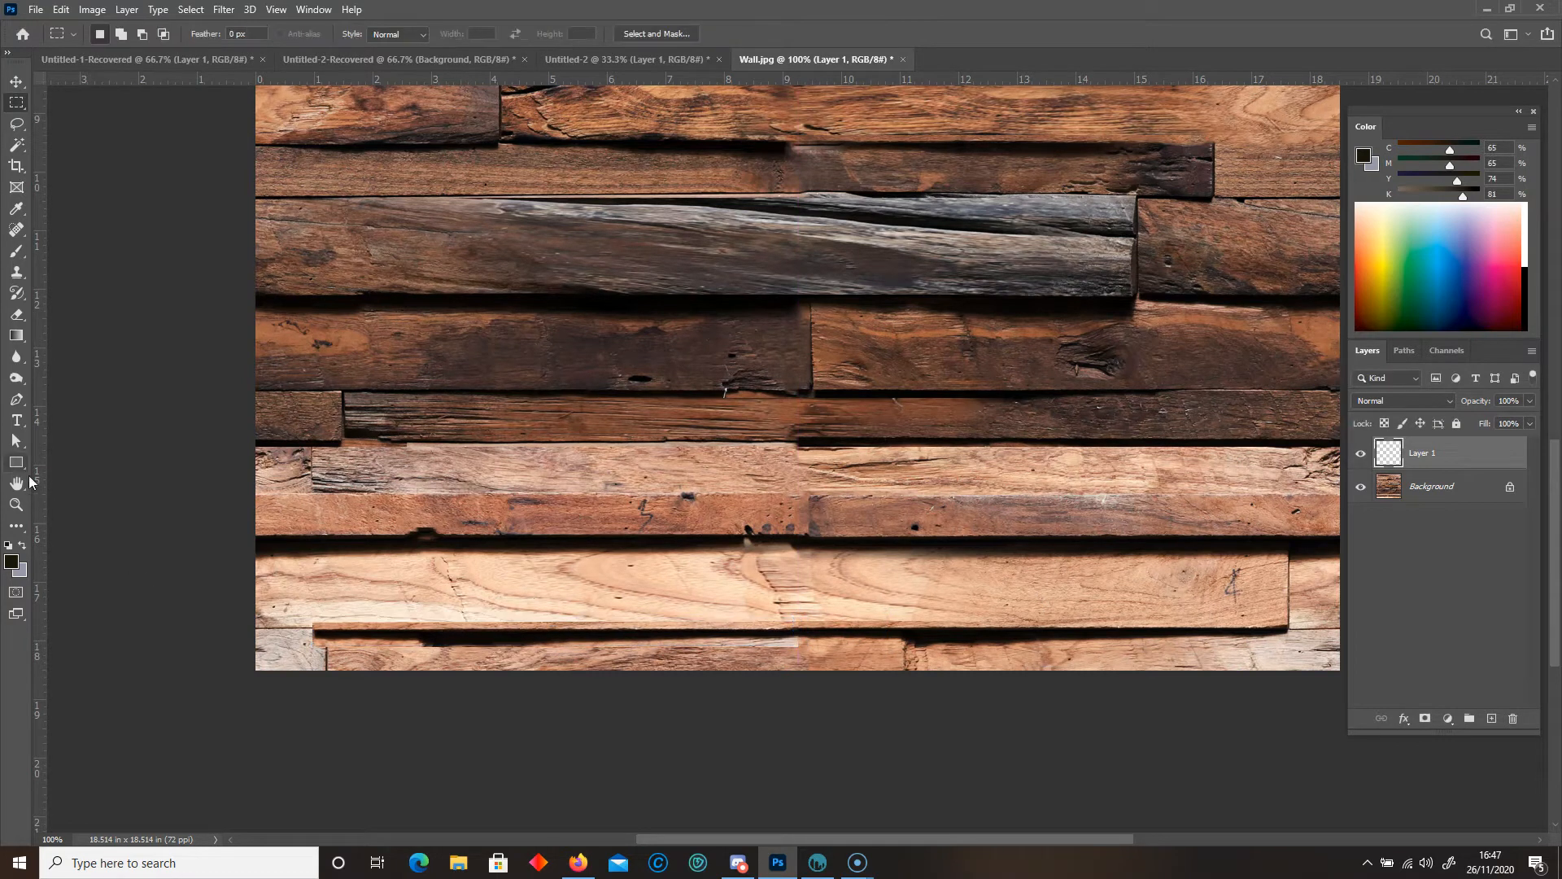
- Erase the overhanging end and uneven lower edge of the copied shadow strip, and merge it into the background
left_click(16, 314)
key("bracketright")
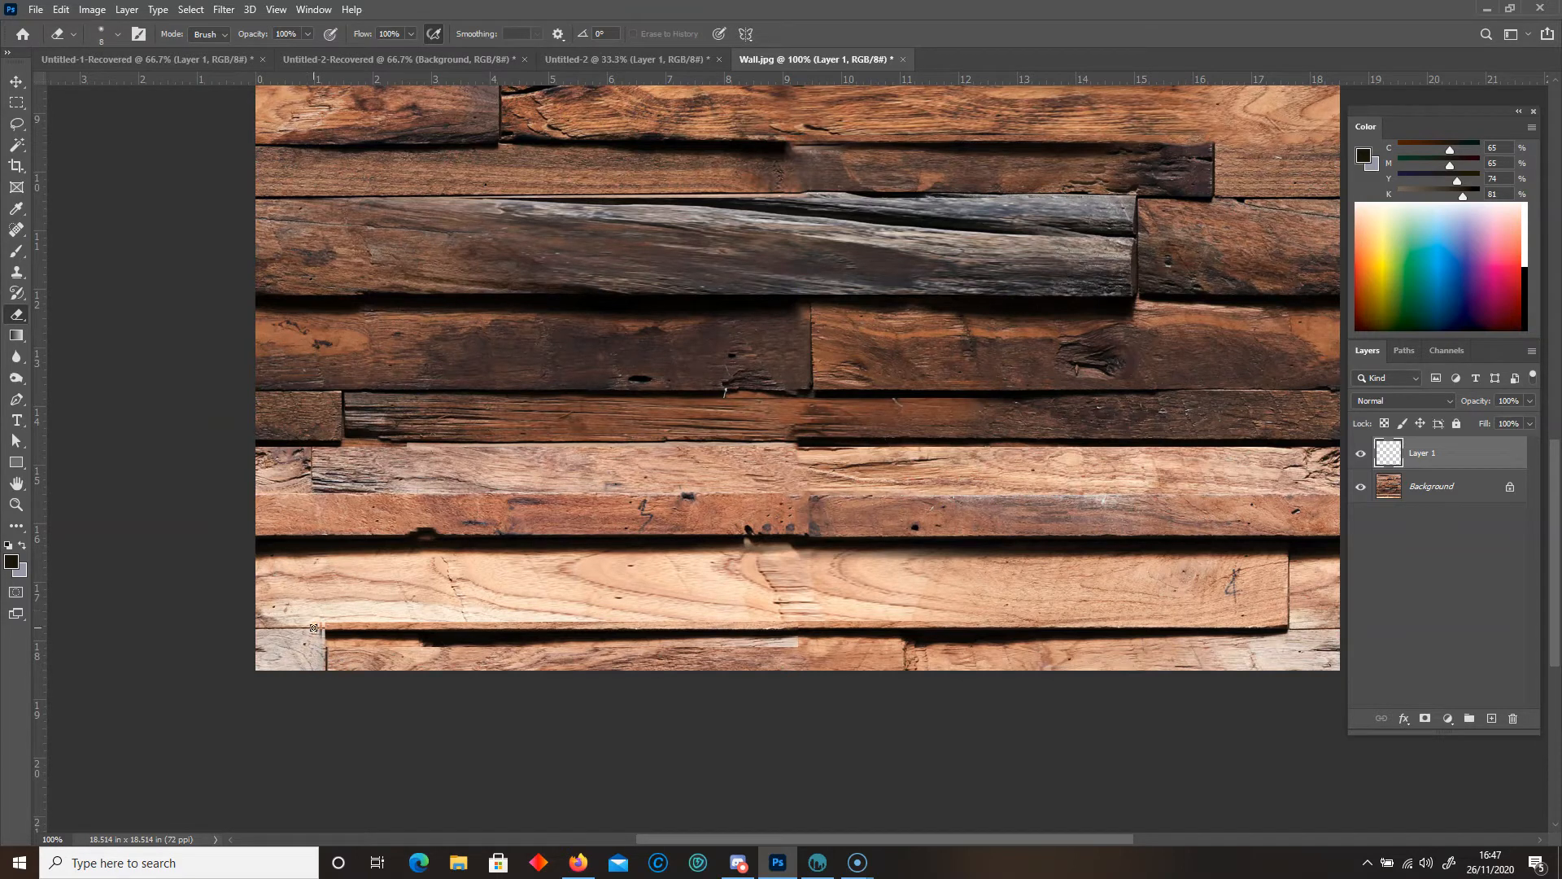
key("bracketright")
left_click_drag(321, 621, 630, 625)
mouse_move(385, 652)
left_mouse_down()
mouse_move(530, 651)
mouse_move(399, 646)
mouse_move(481, 649)
left_mouse_up()
key("bracketright")
left_click_drag(616, 651, 527, 658)
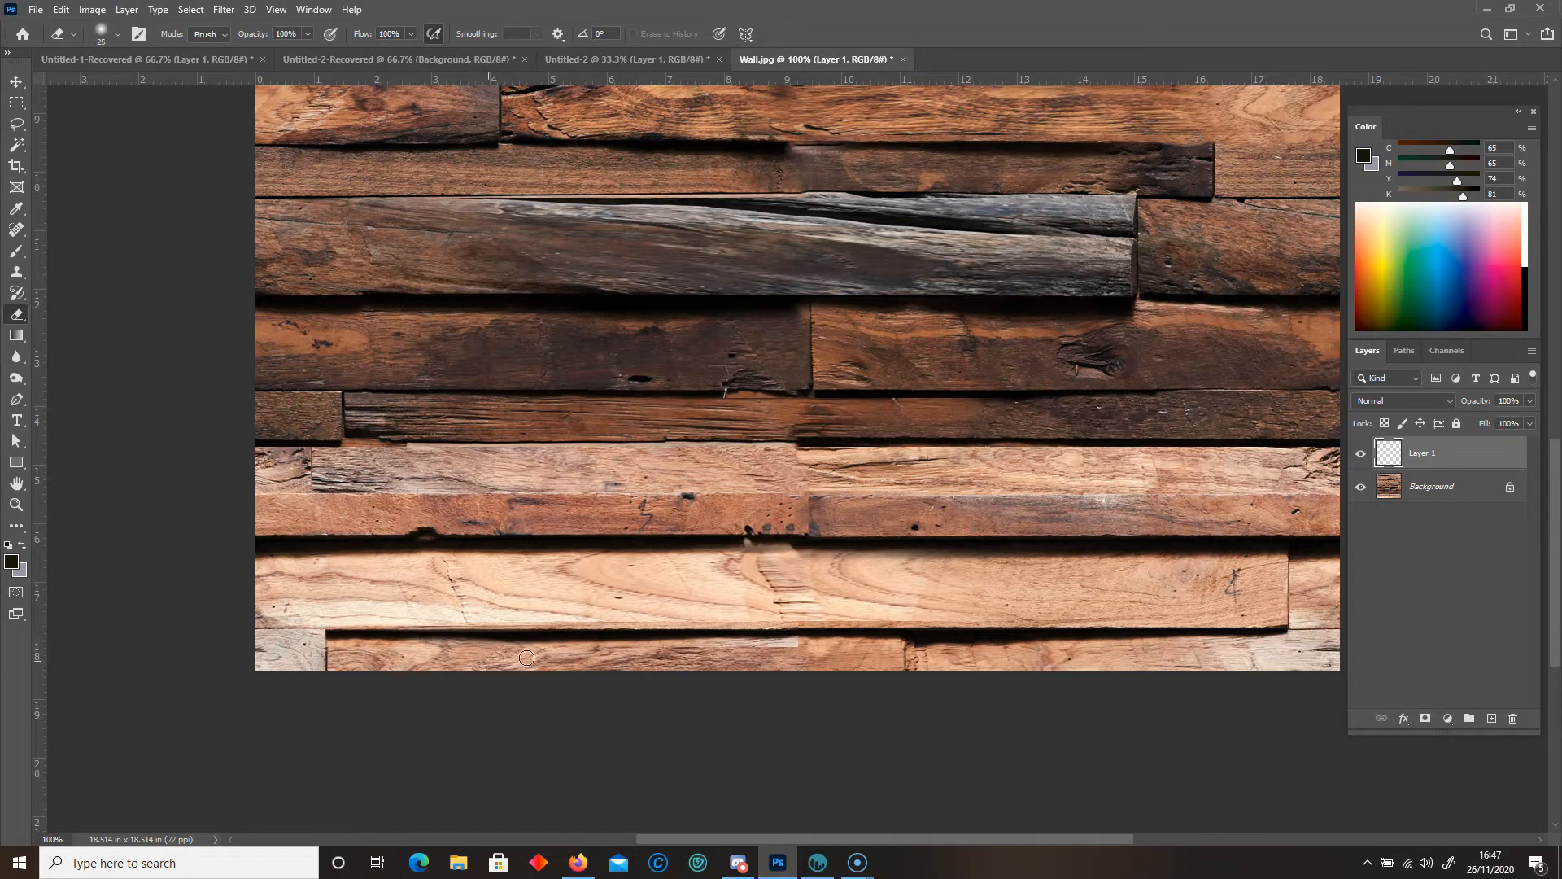
scroll(655, 768, "down", 1)
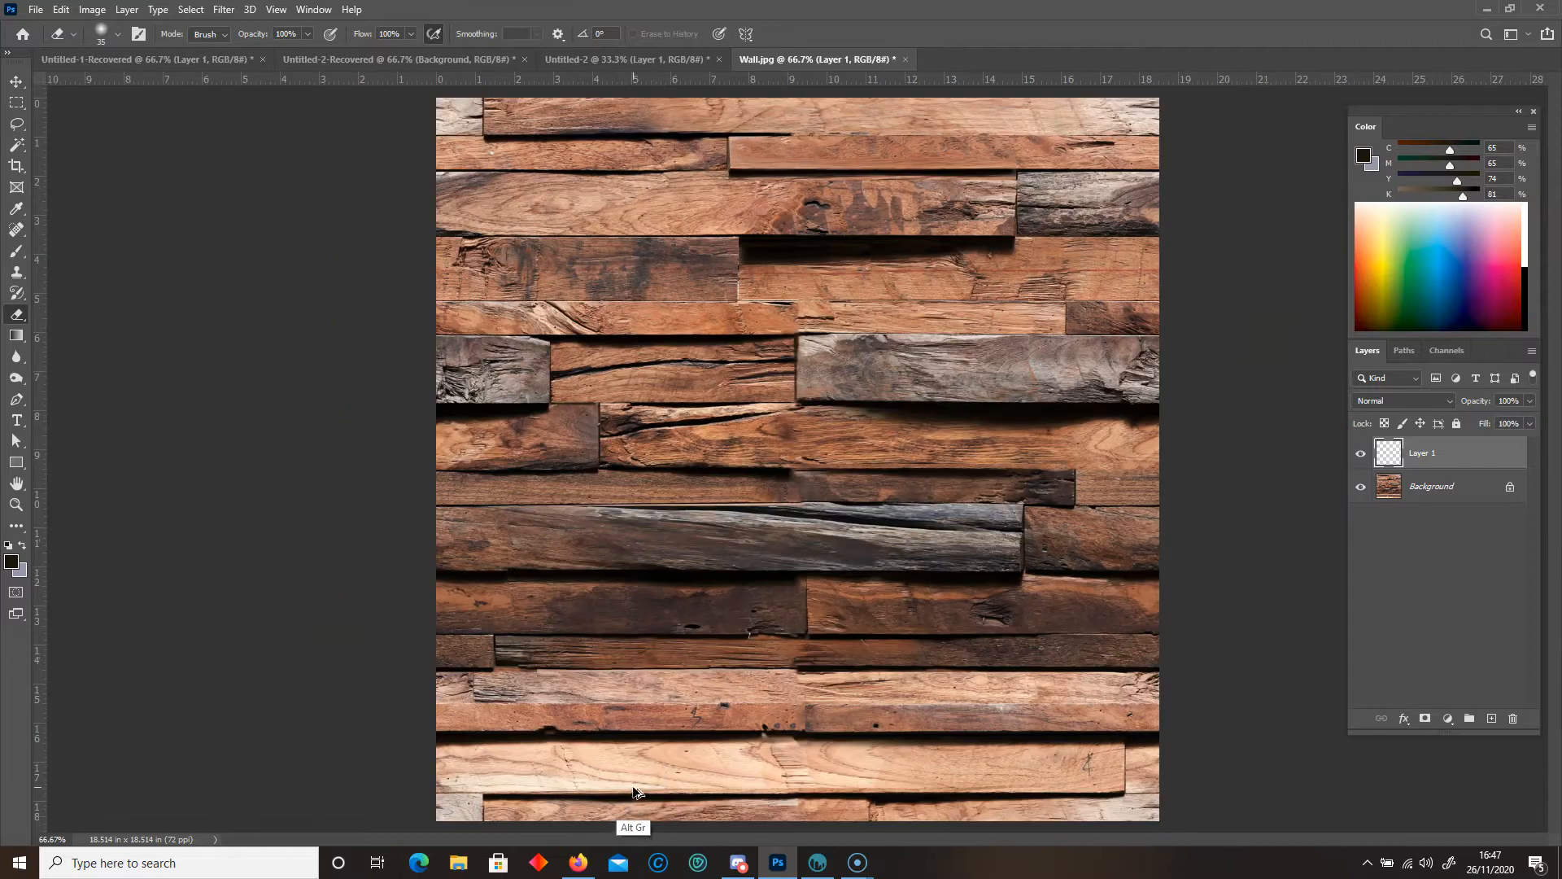
scroll(646, 837, "up", 1)
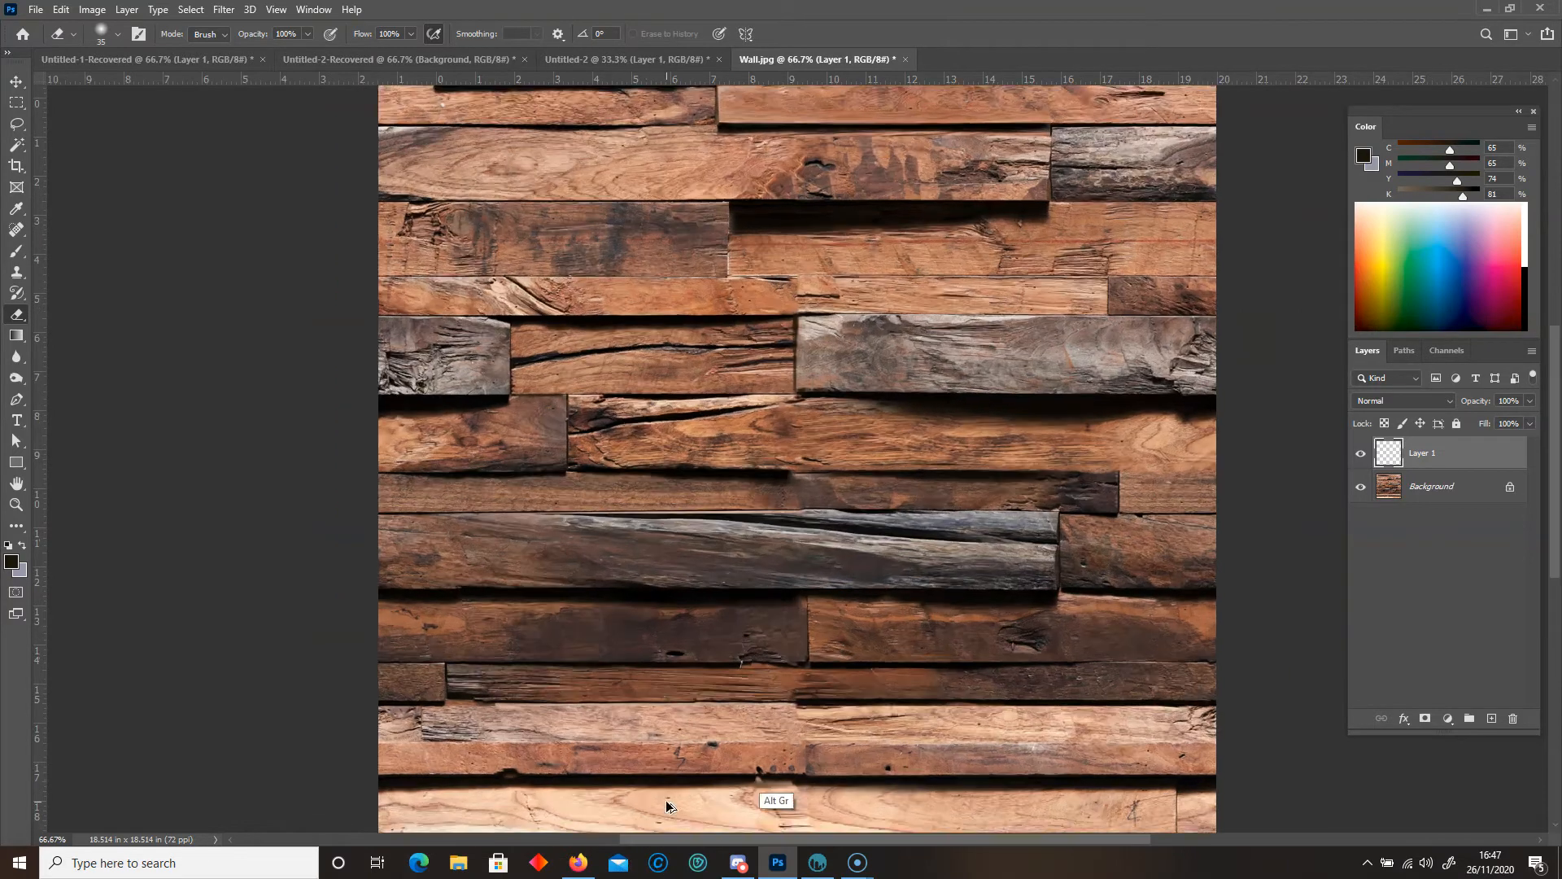
scroll(1554, 417, "up", 3)
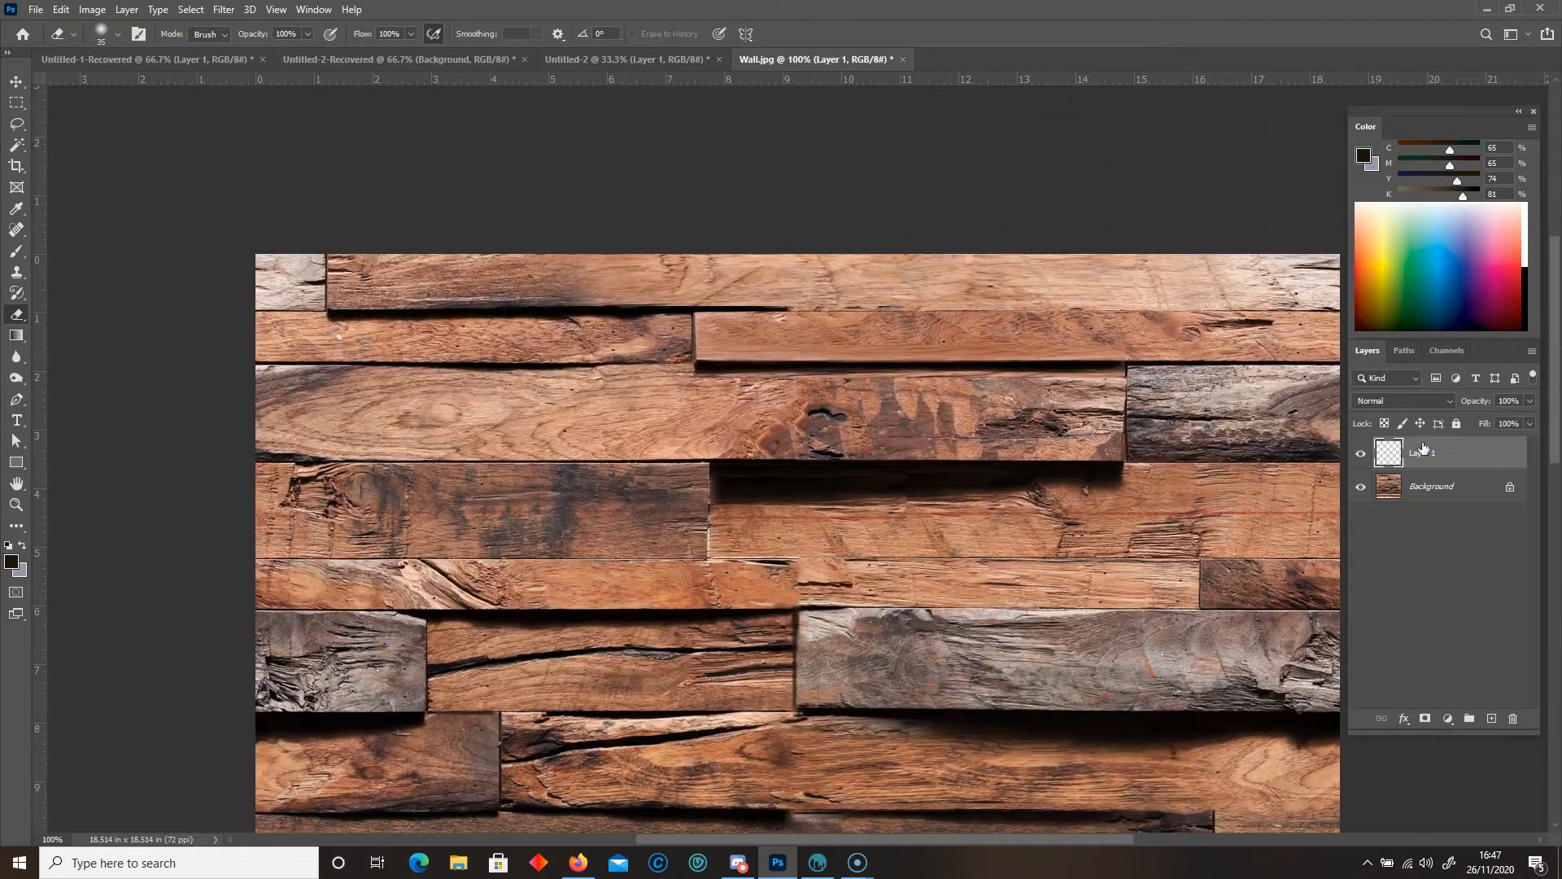
right_click(1447, 453)
left_click(1313, 640)
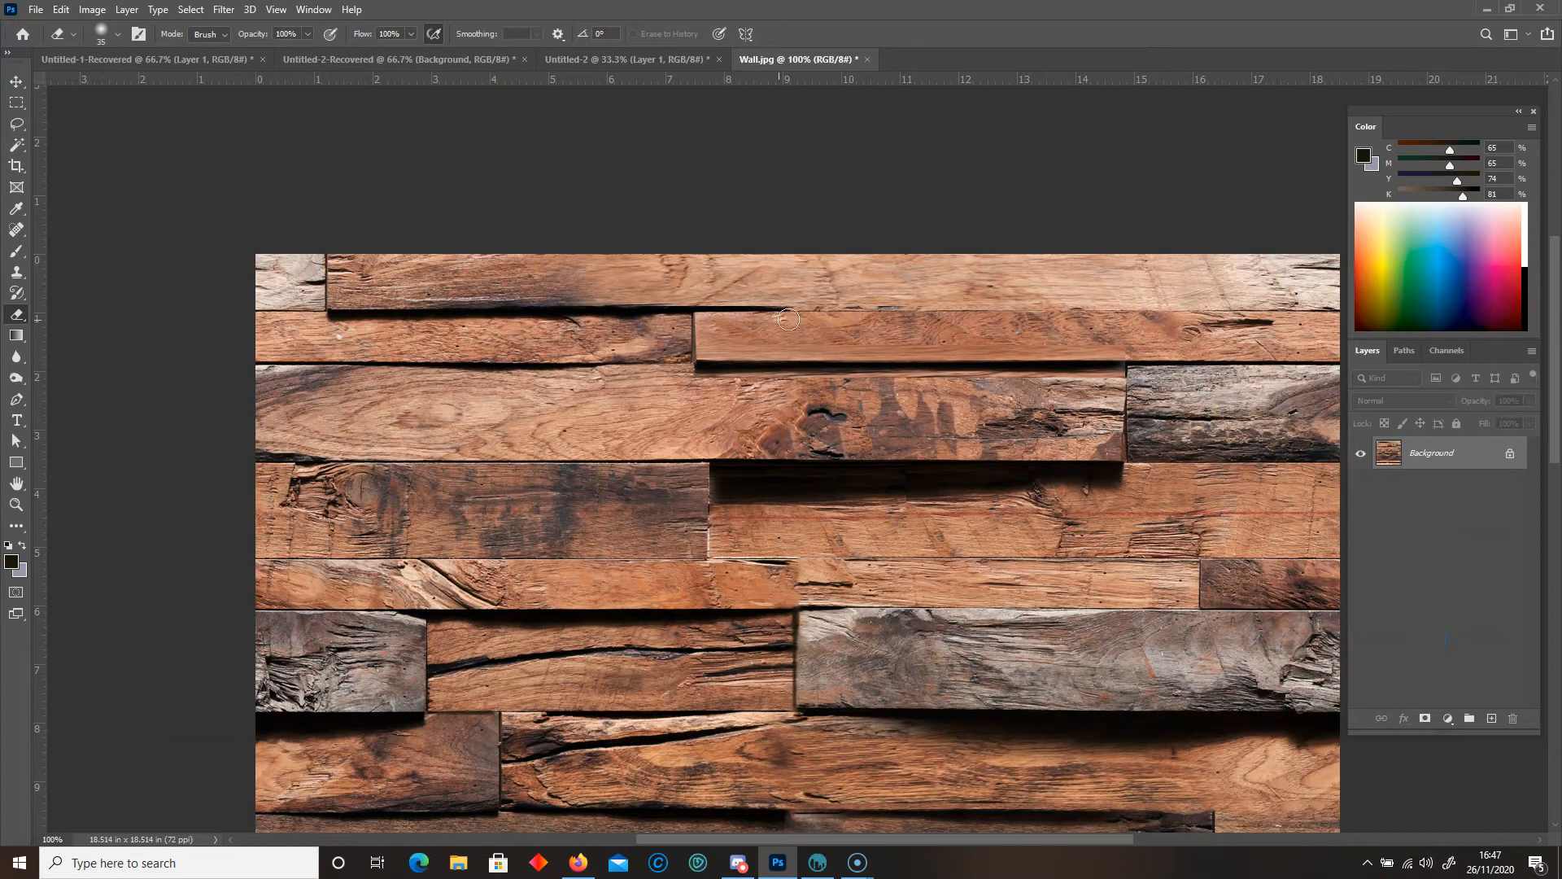
- Copy the dark shadow section under the topmost long plank to a new layer and stretch it to about 269% width toward the right edge
left_click(11, 105)
left_click_drag(538, 290, 1374, 288)
key("ctrl+j")
key("ctrl+t")
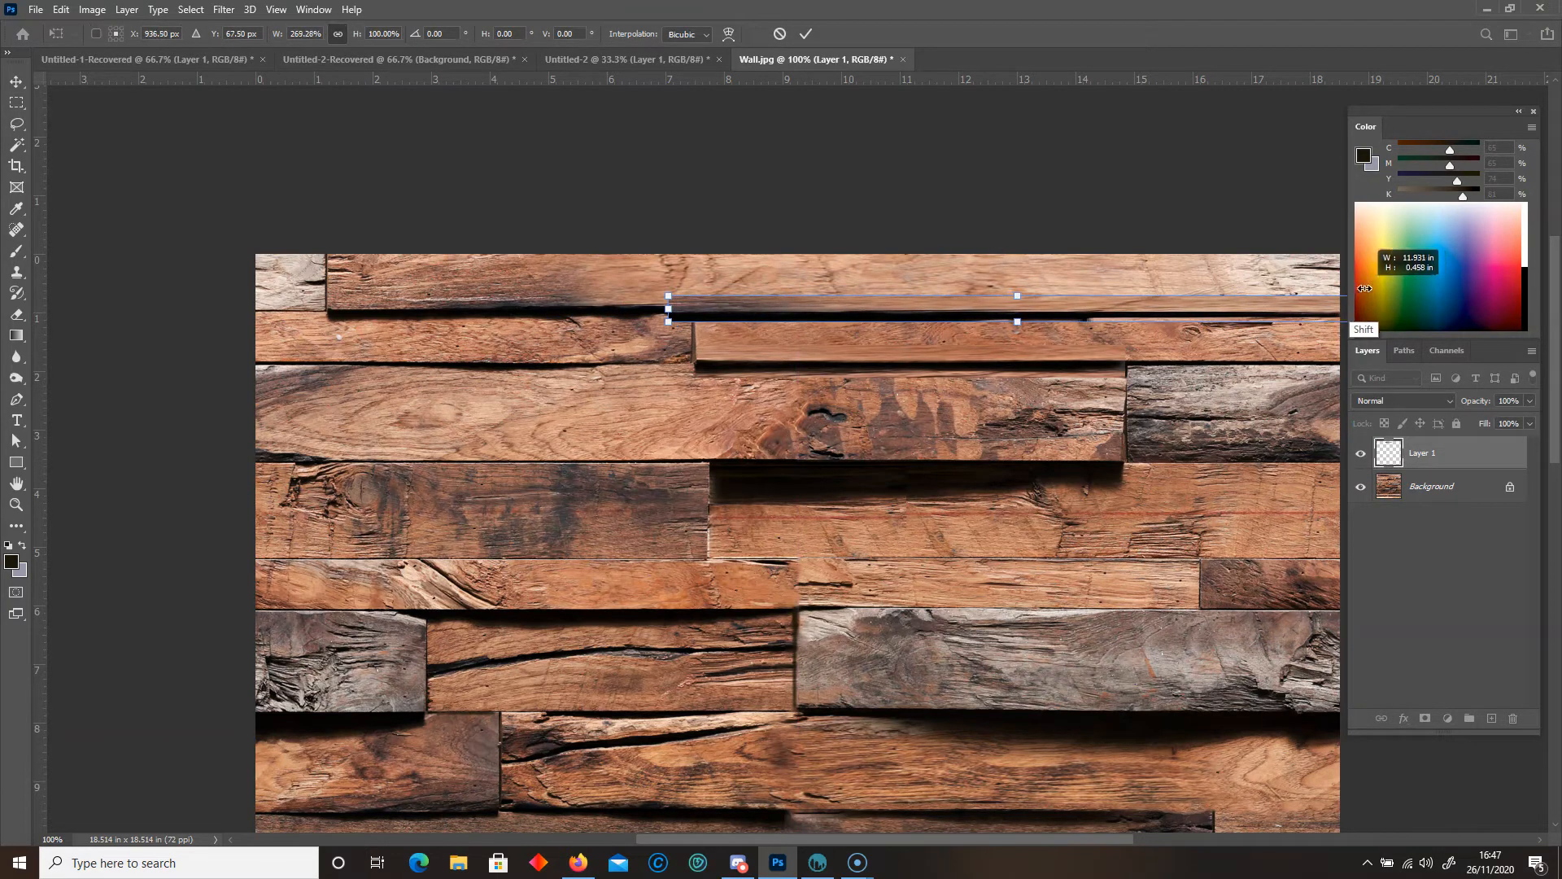
key("Return")
- Erase the excess wood above the stretched shadow strip, try erasing along its lower edge, and undo that last stroke
left_click(16, 315)
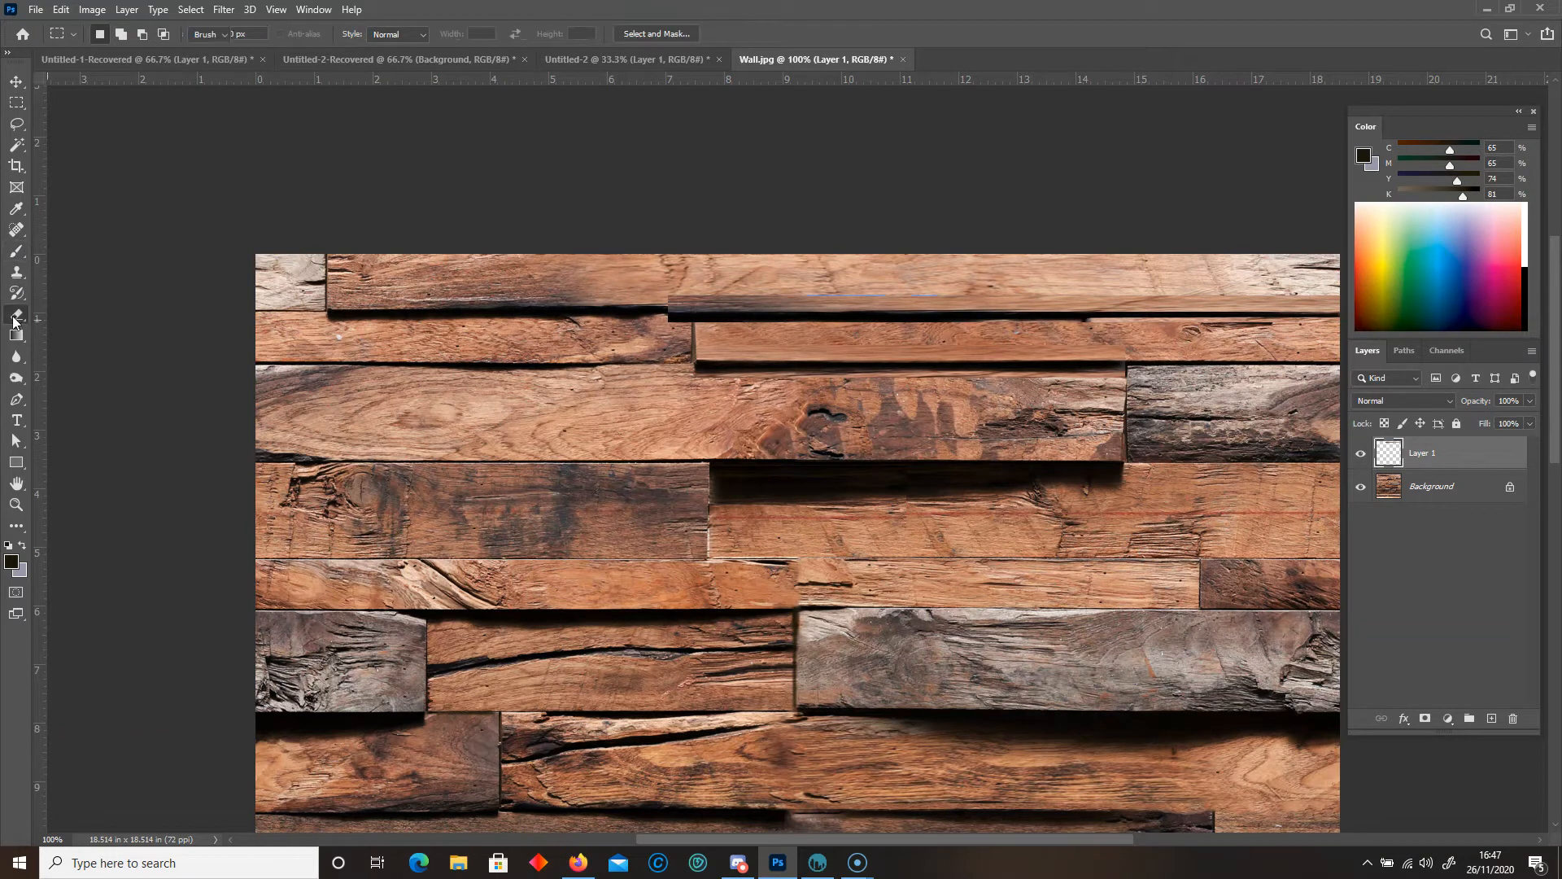
left_click_drag(679, 299, 1340, 297)
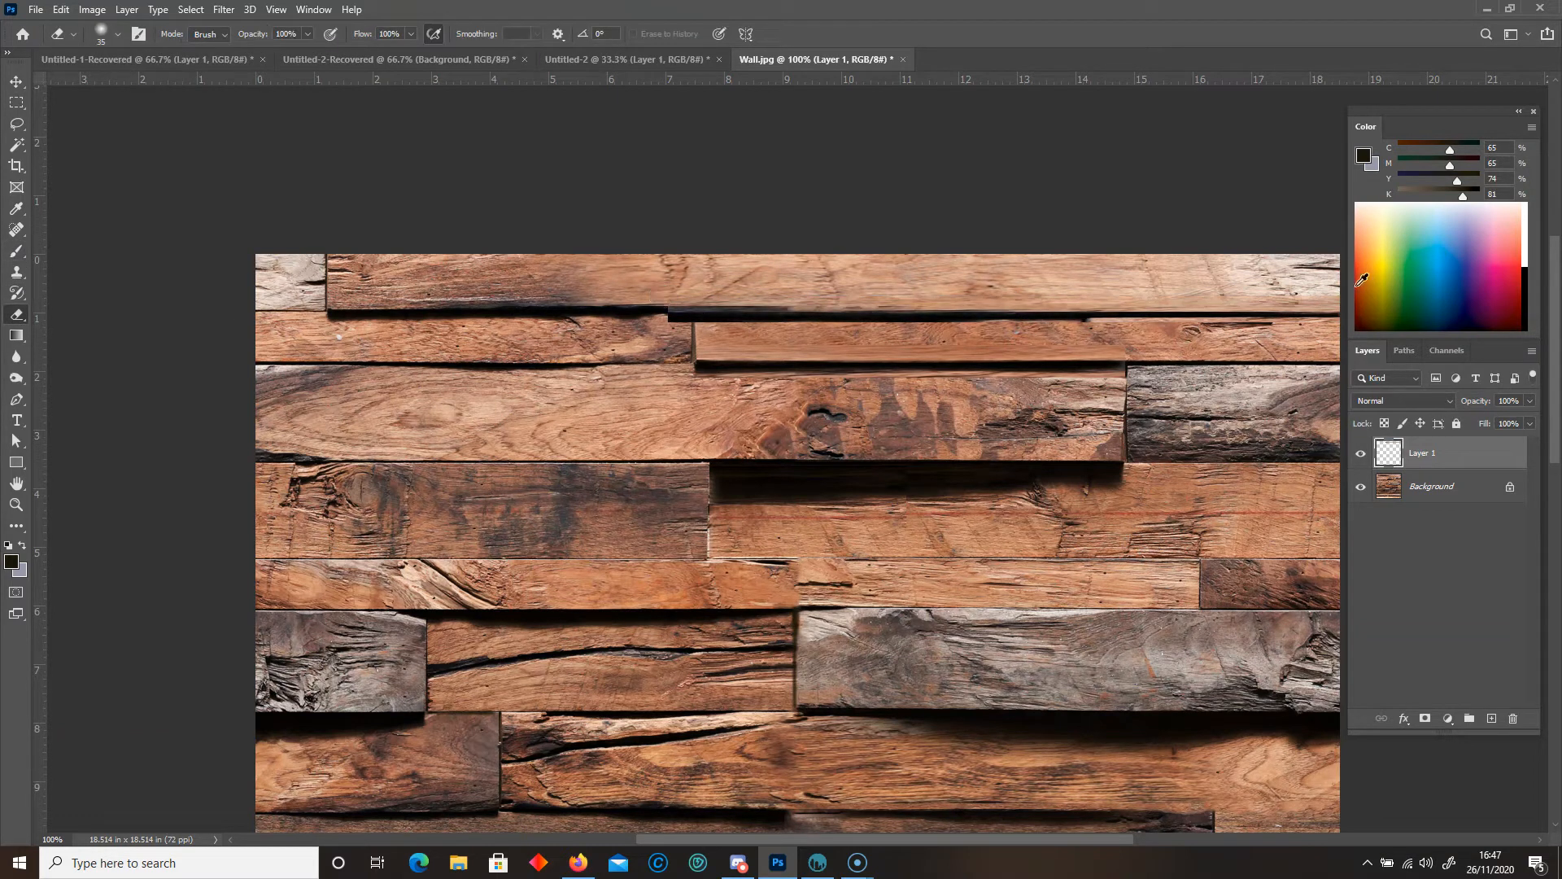
left_click_drag(1092, 327, 689, 323)
key("ctrl+z")
- Trim the lower edge of the stretched shadow strip with a smaller eraser and merge the layer into the background
key("bracketleft")
key("bracketleft")
key("bracketleft")
left_click_drag(1095, 320, 670, 319)
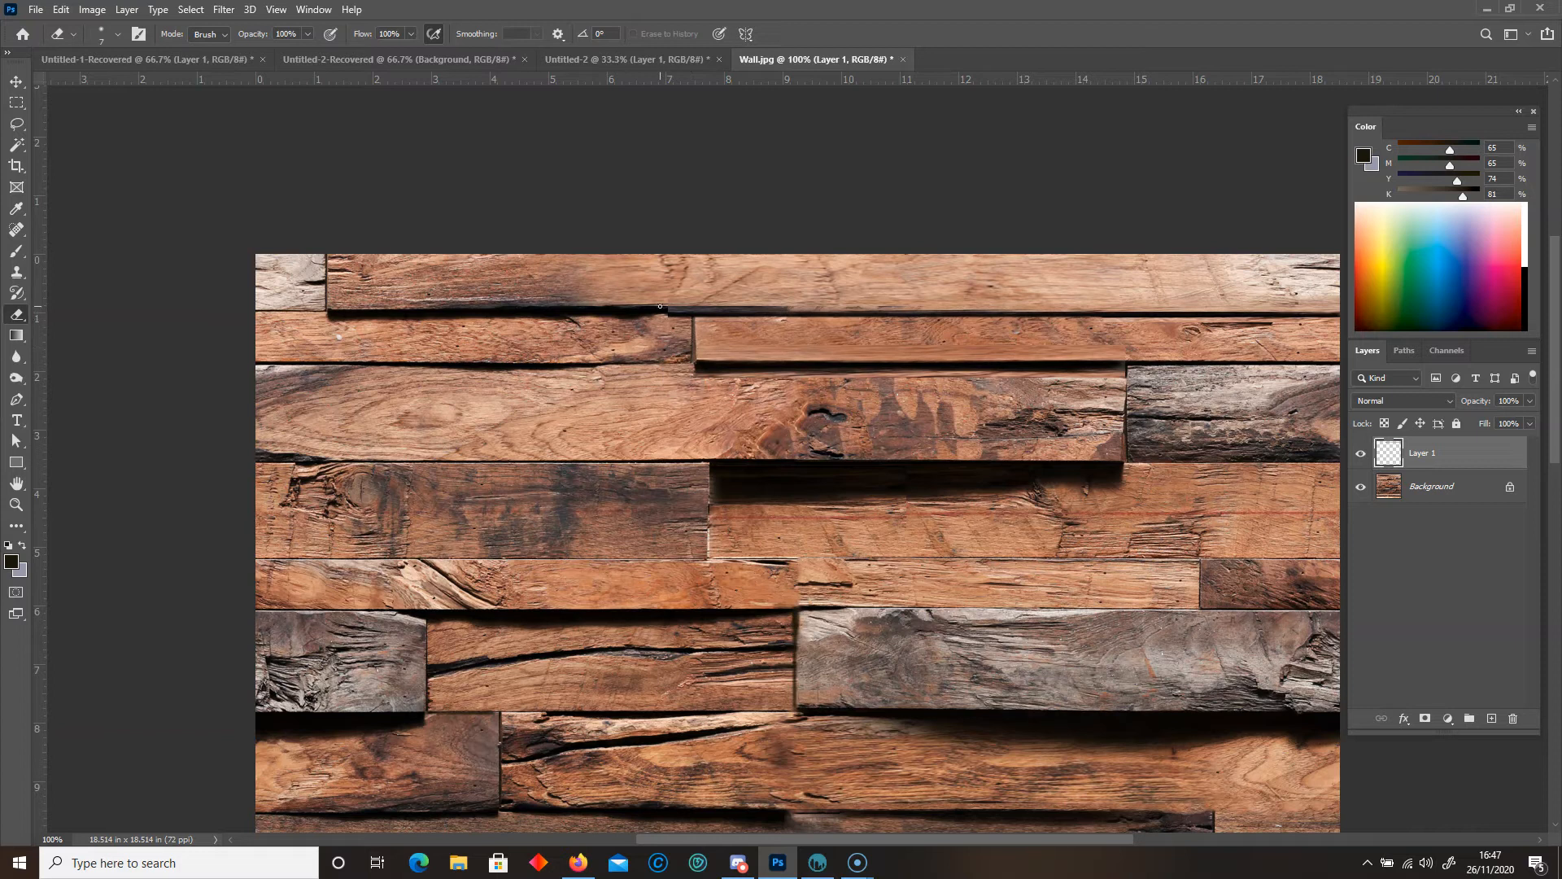
key("ctrl+alt+z")
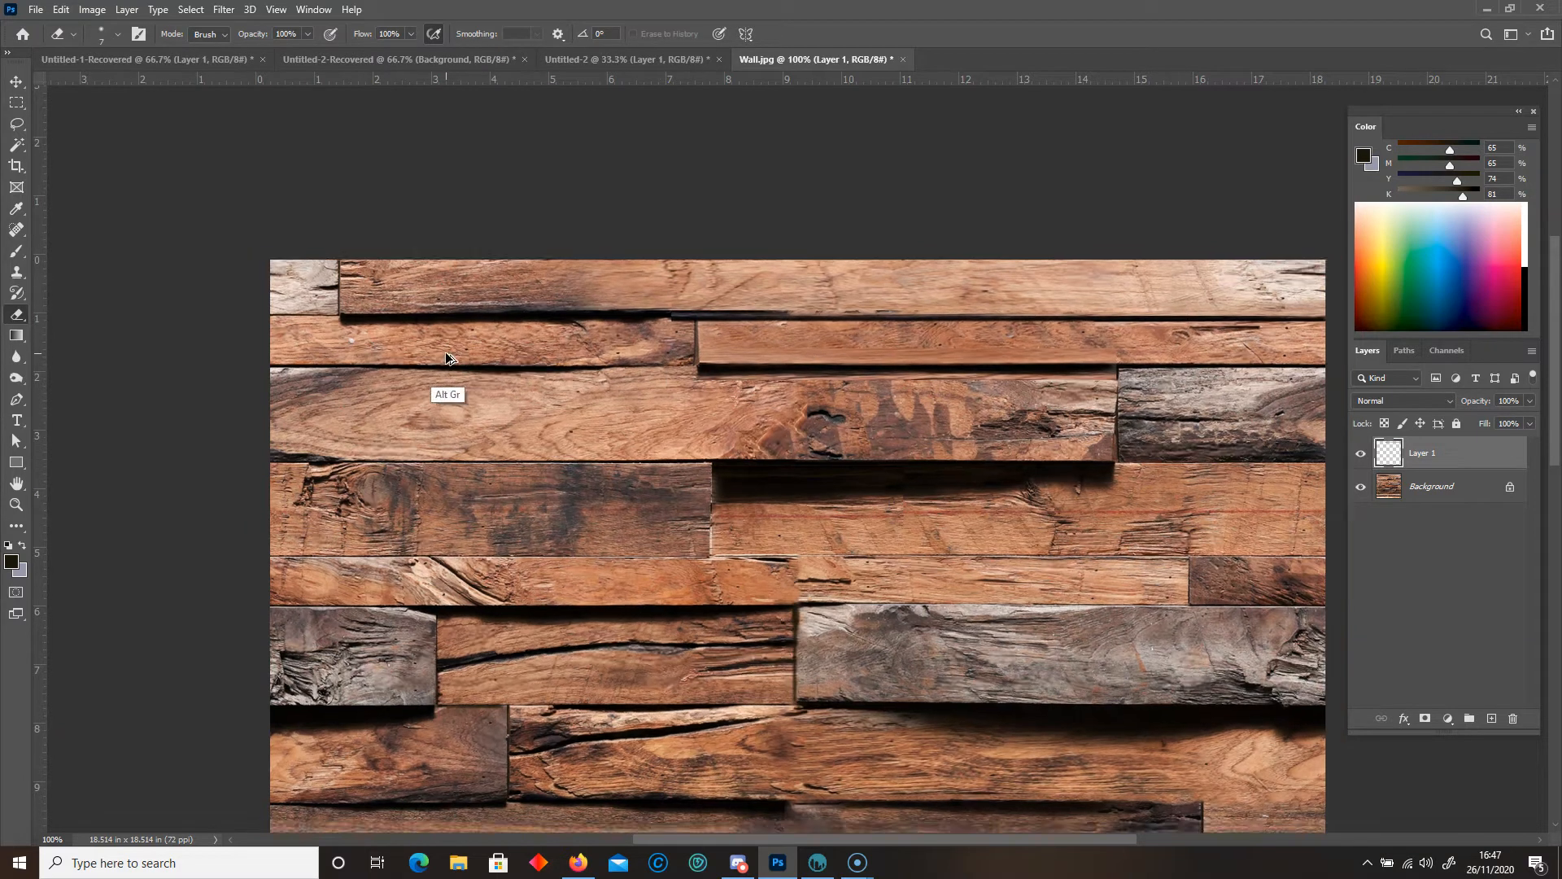
key("ctrl+minus")
right_click(1462, 453)
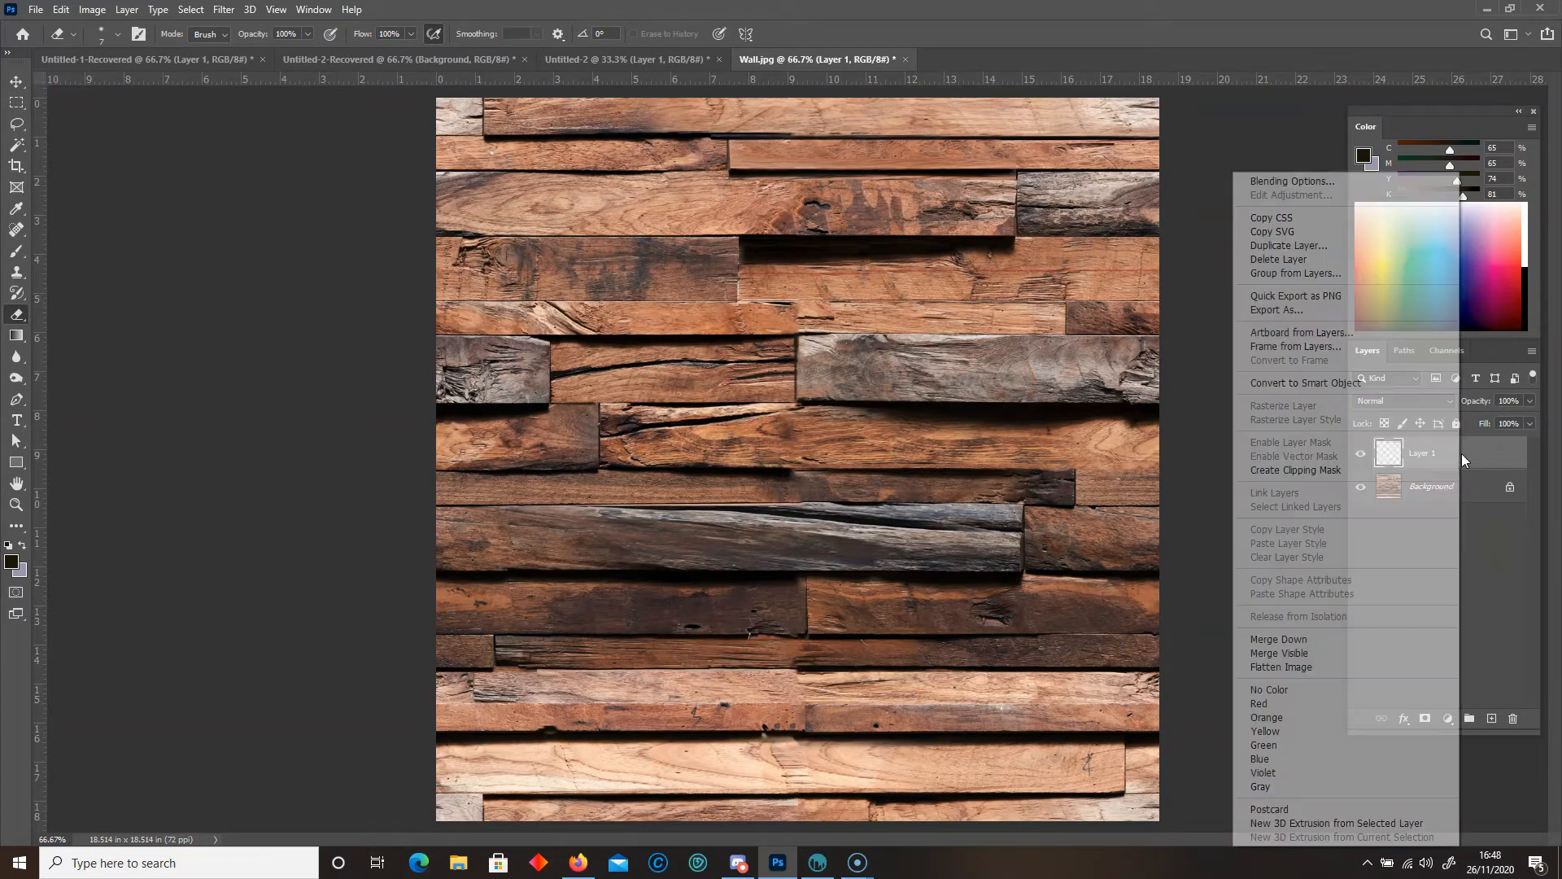
left_click(1279, 639)
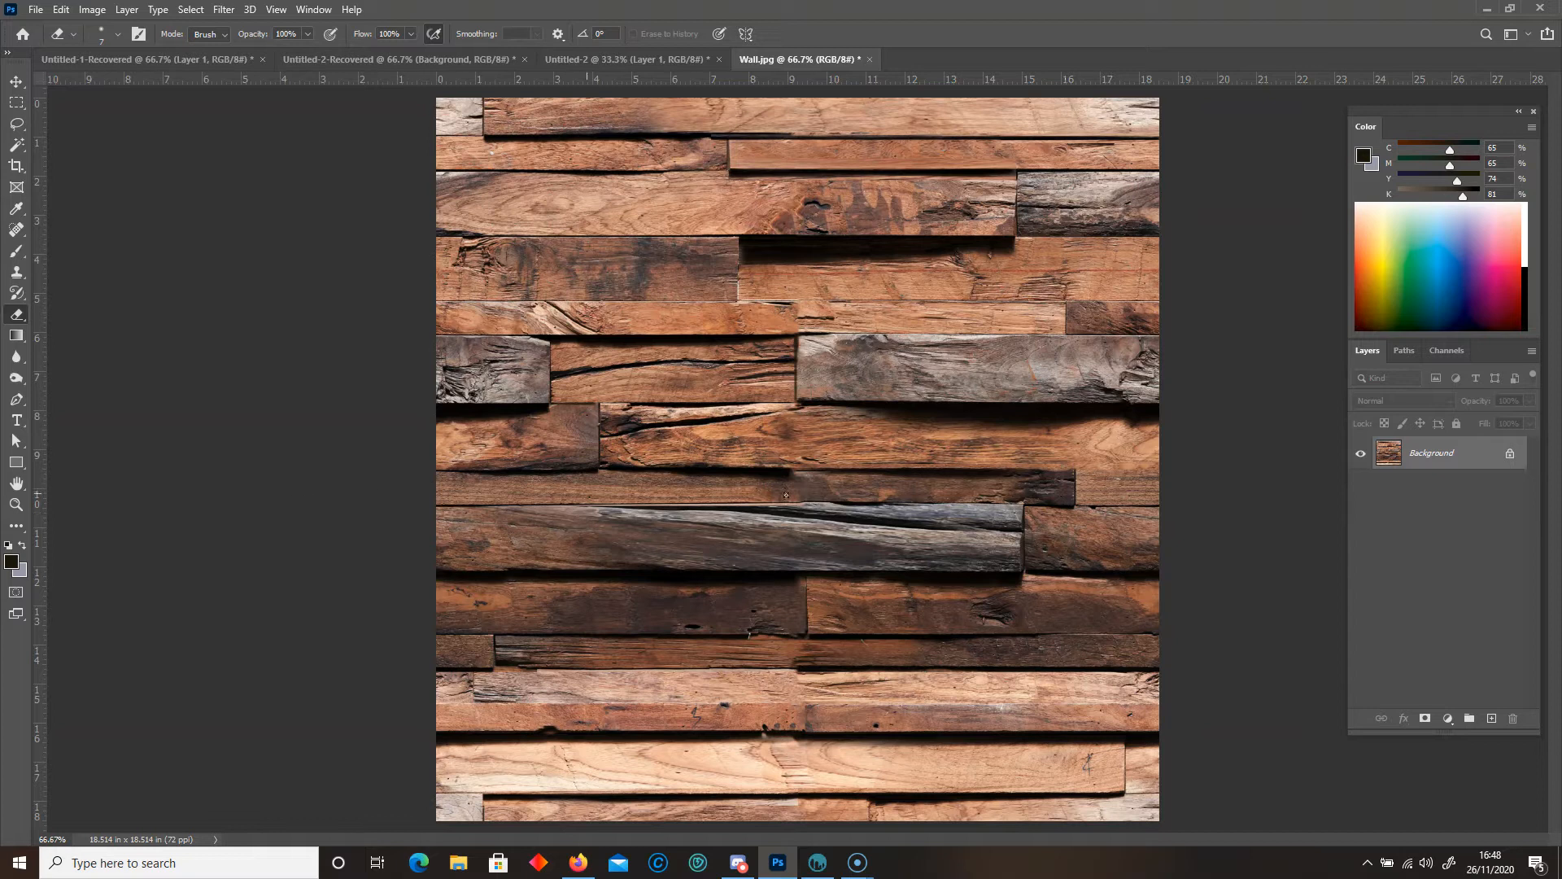
- Apply the Offset filter with +664 pixels horizontal, -275 pixels vertical and Wrap Around for the undefined areas
left_click(223, 10)
mouse_move(260, 331)
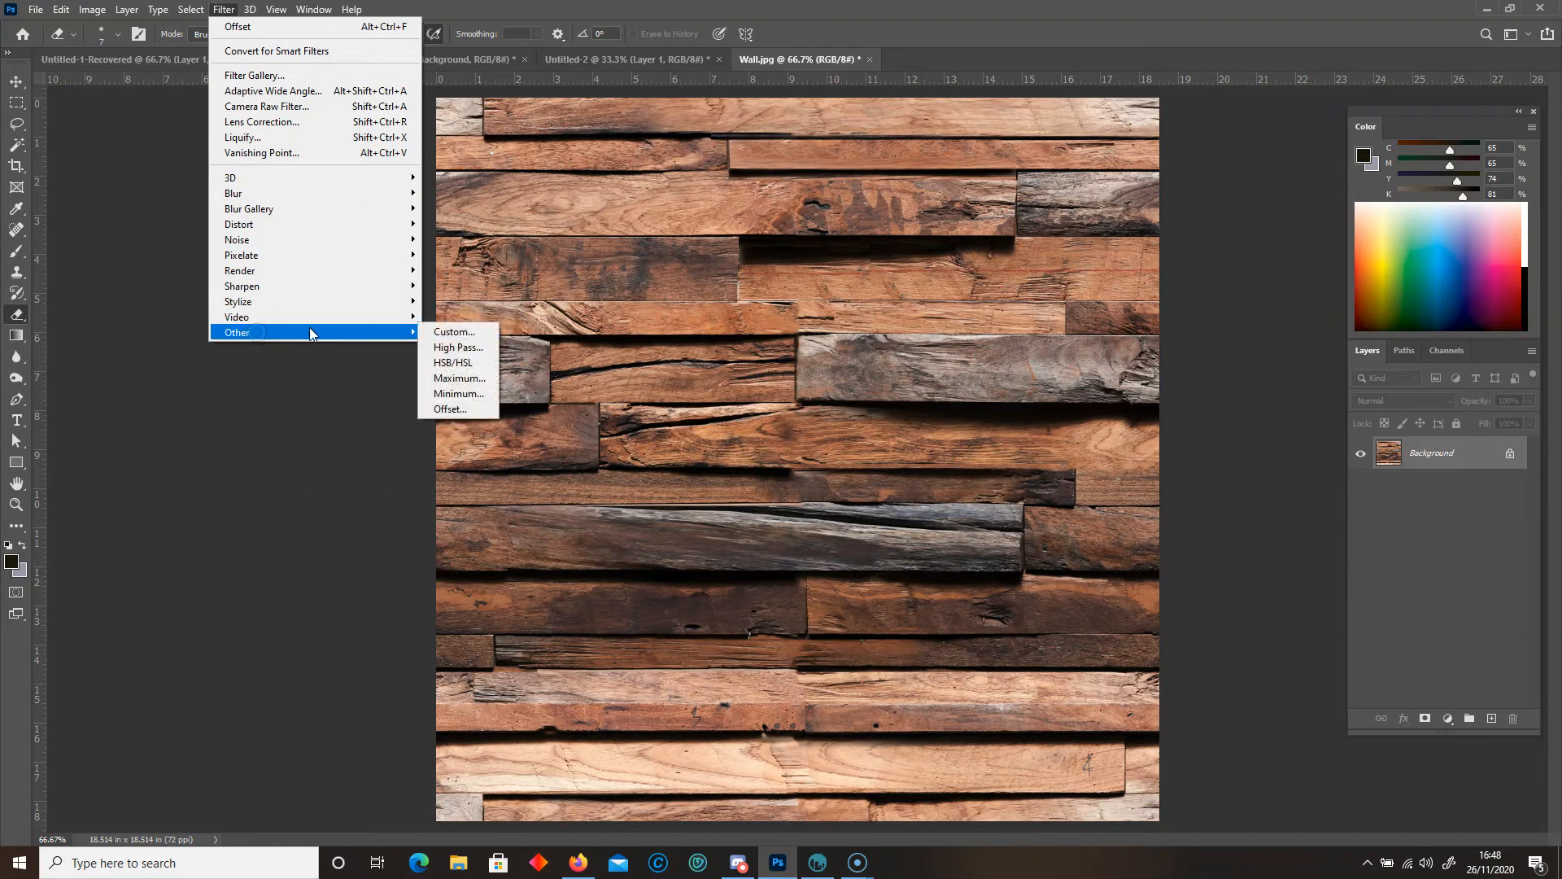
left_click(449, 409)
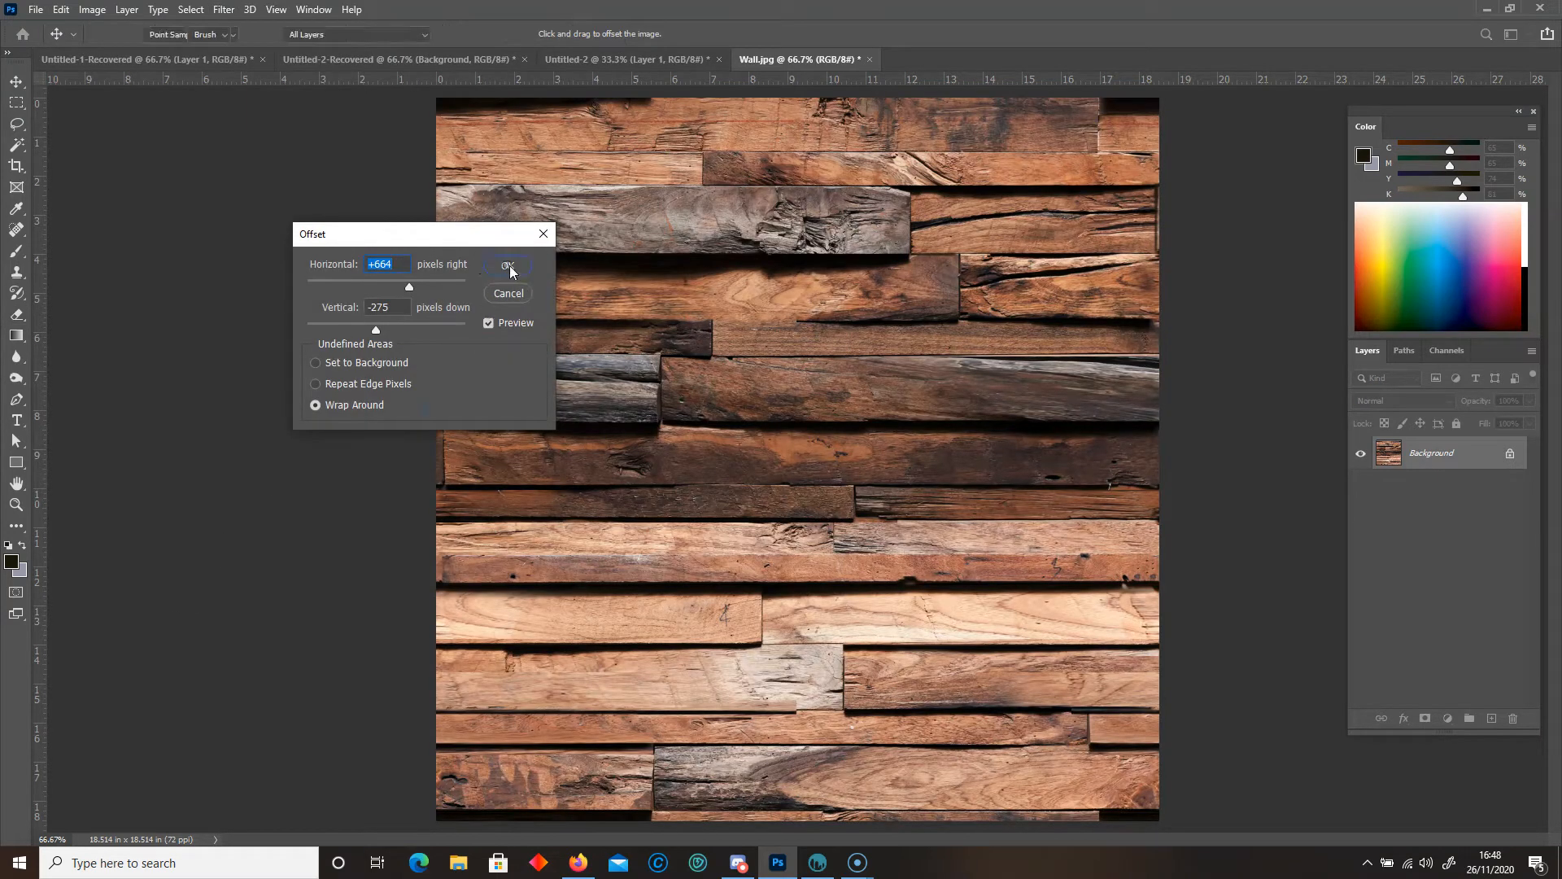
left_click(507, 265)
key("e")
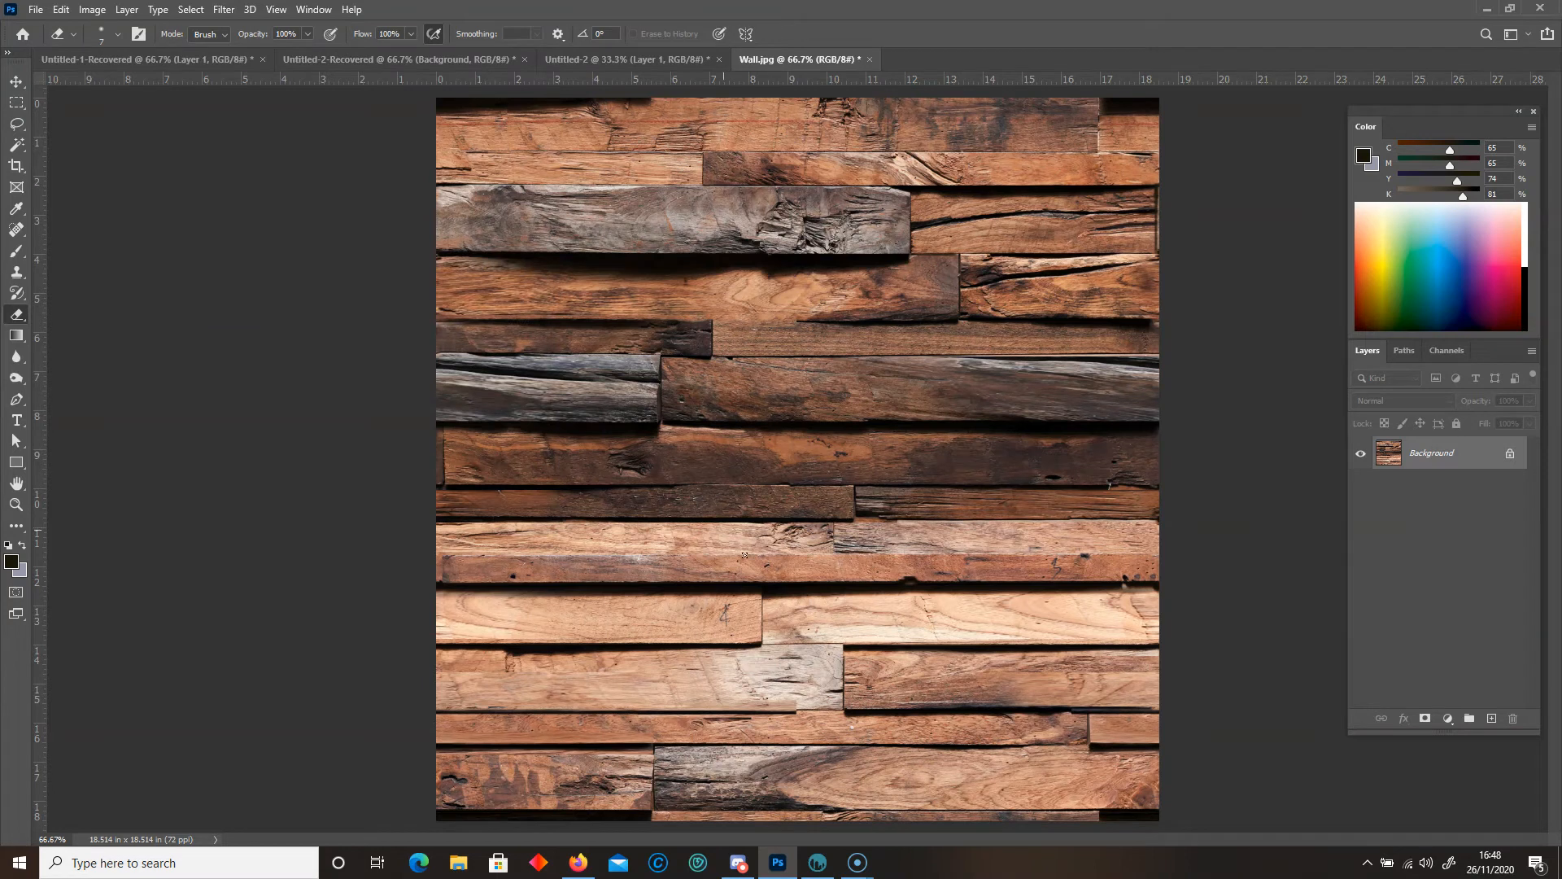
- Touch up the end of the shadow line under the long brown plank in the wall's upper half with a small dark brush
key("ctrl+plus")
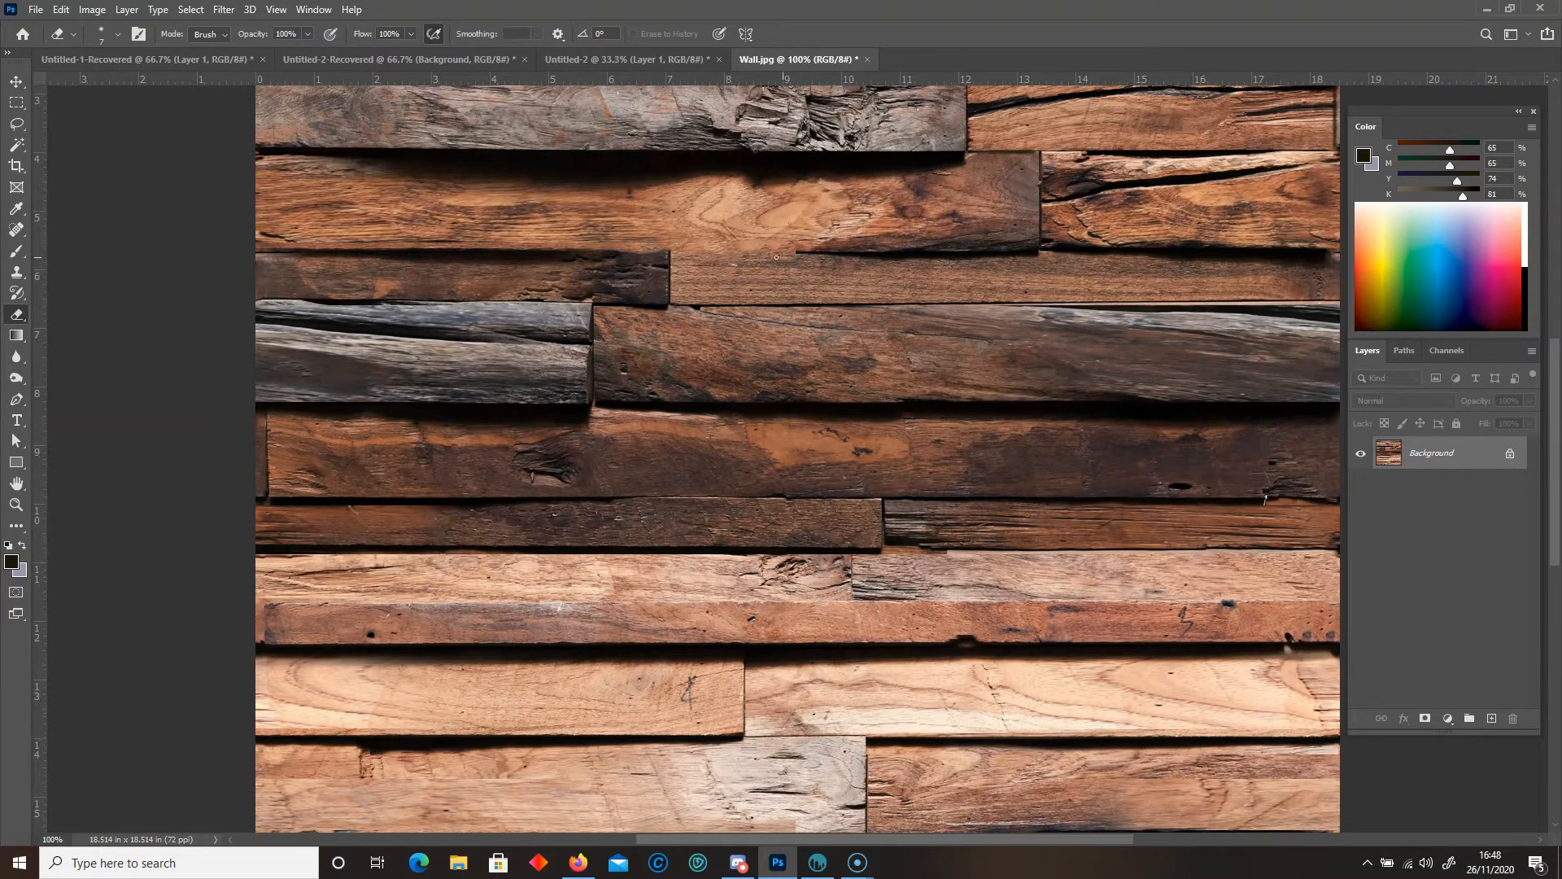
left_click(18, 252)
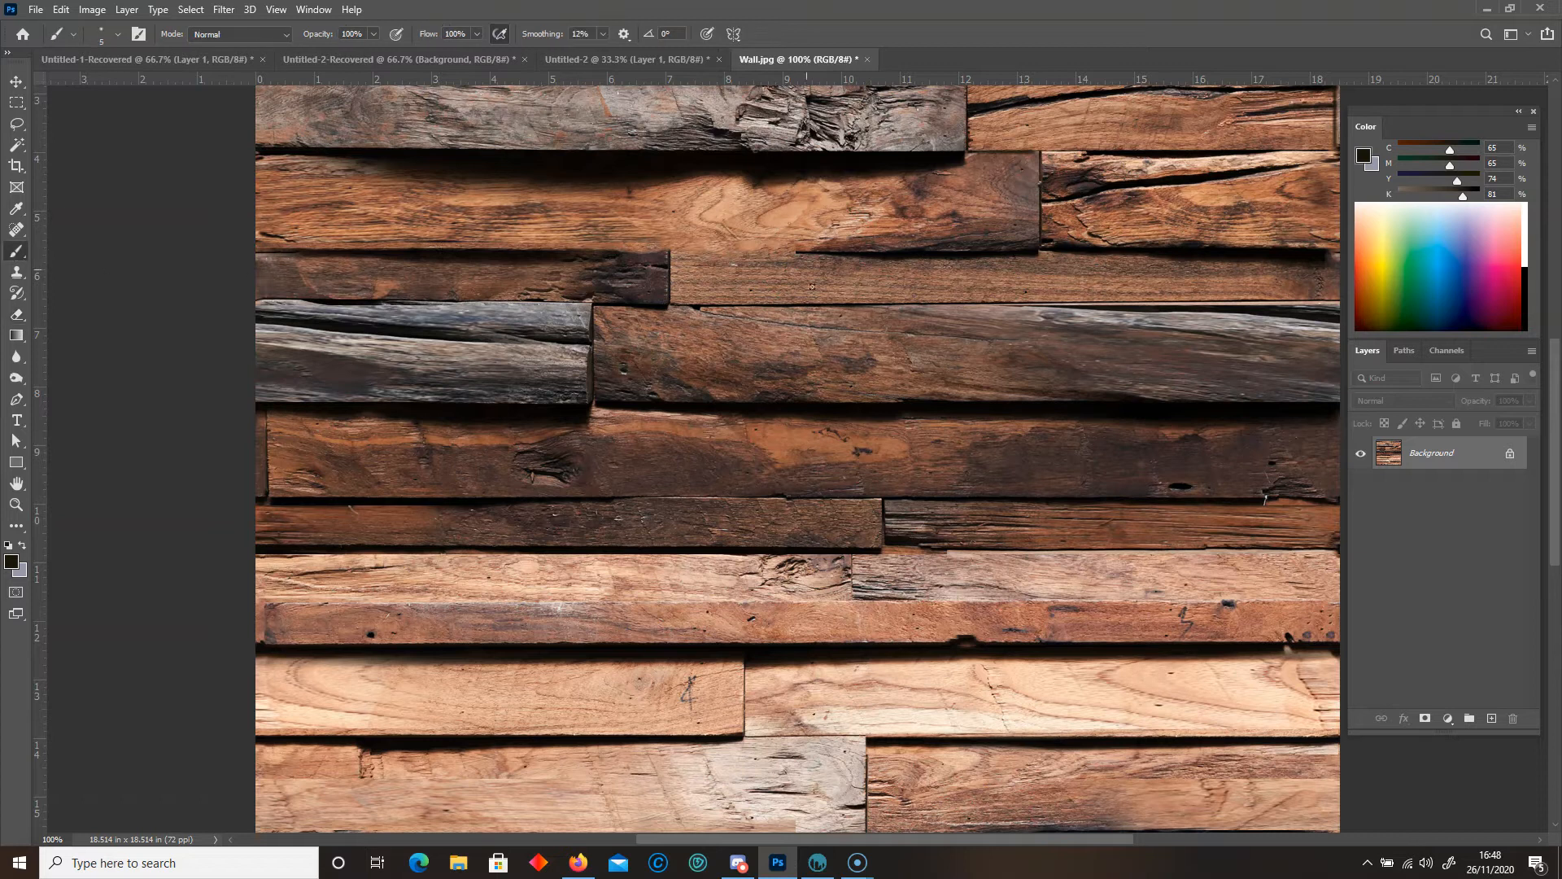
mouse_move(794, 253)
left_mouse_down()
mouse_move(674, 250)
mouse_move(795, 252)
left_mouse_up()
left_click_drag(1555, 404, 1555, 488)
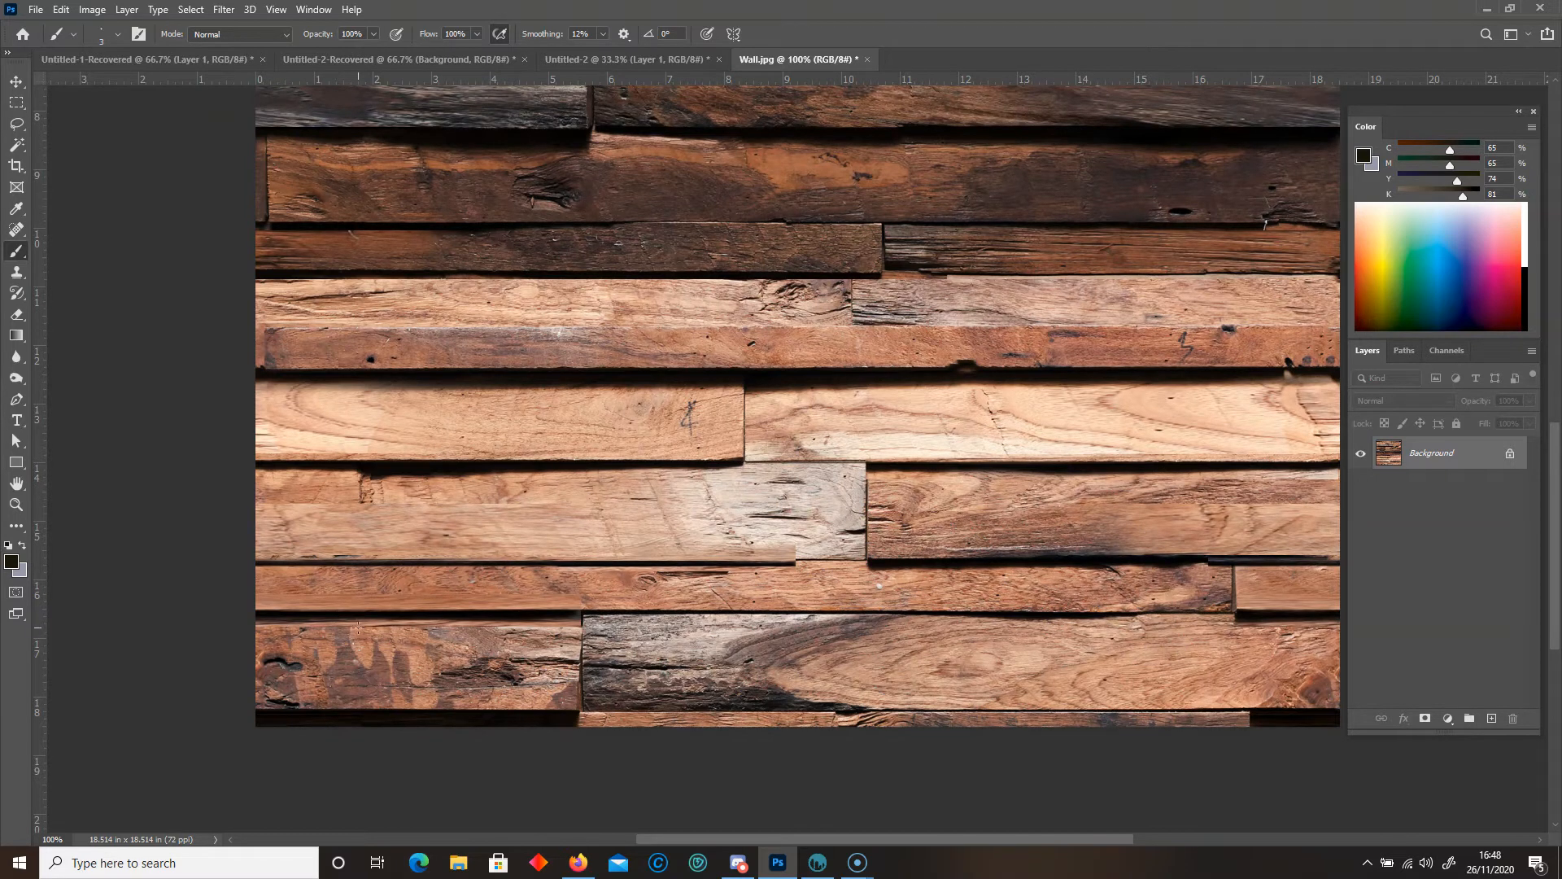
- Clear the square crop ratio and extend the canvas to the right to about 48.5 in wide
key("ctrl+minus")
key("ctrl+minus")
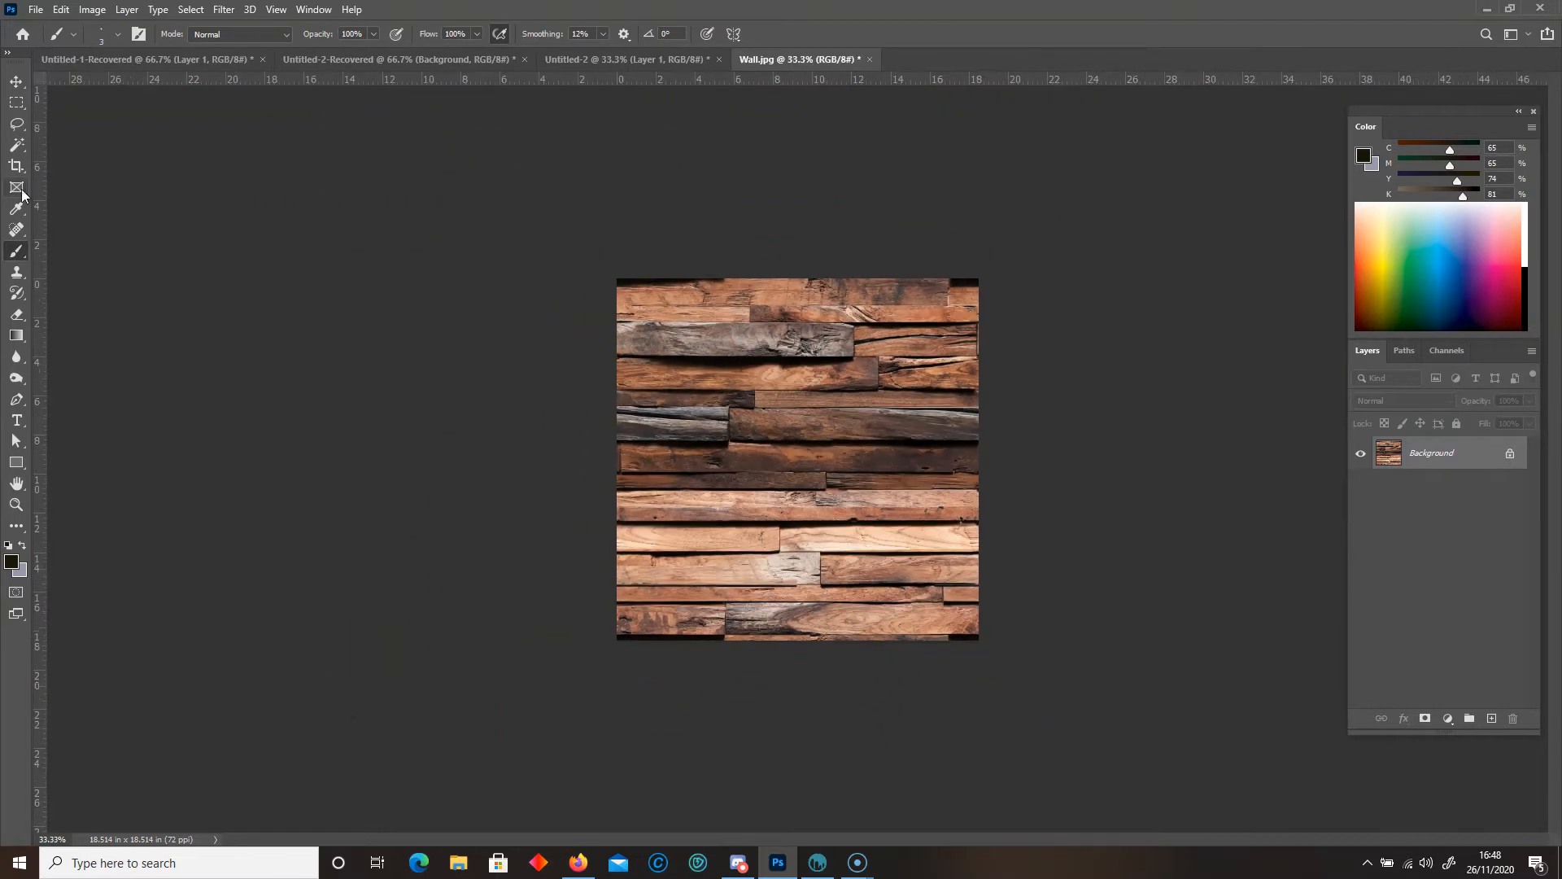
left_click(18, 168)
left_click(83, 168)
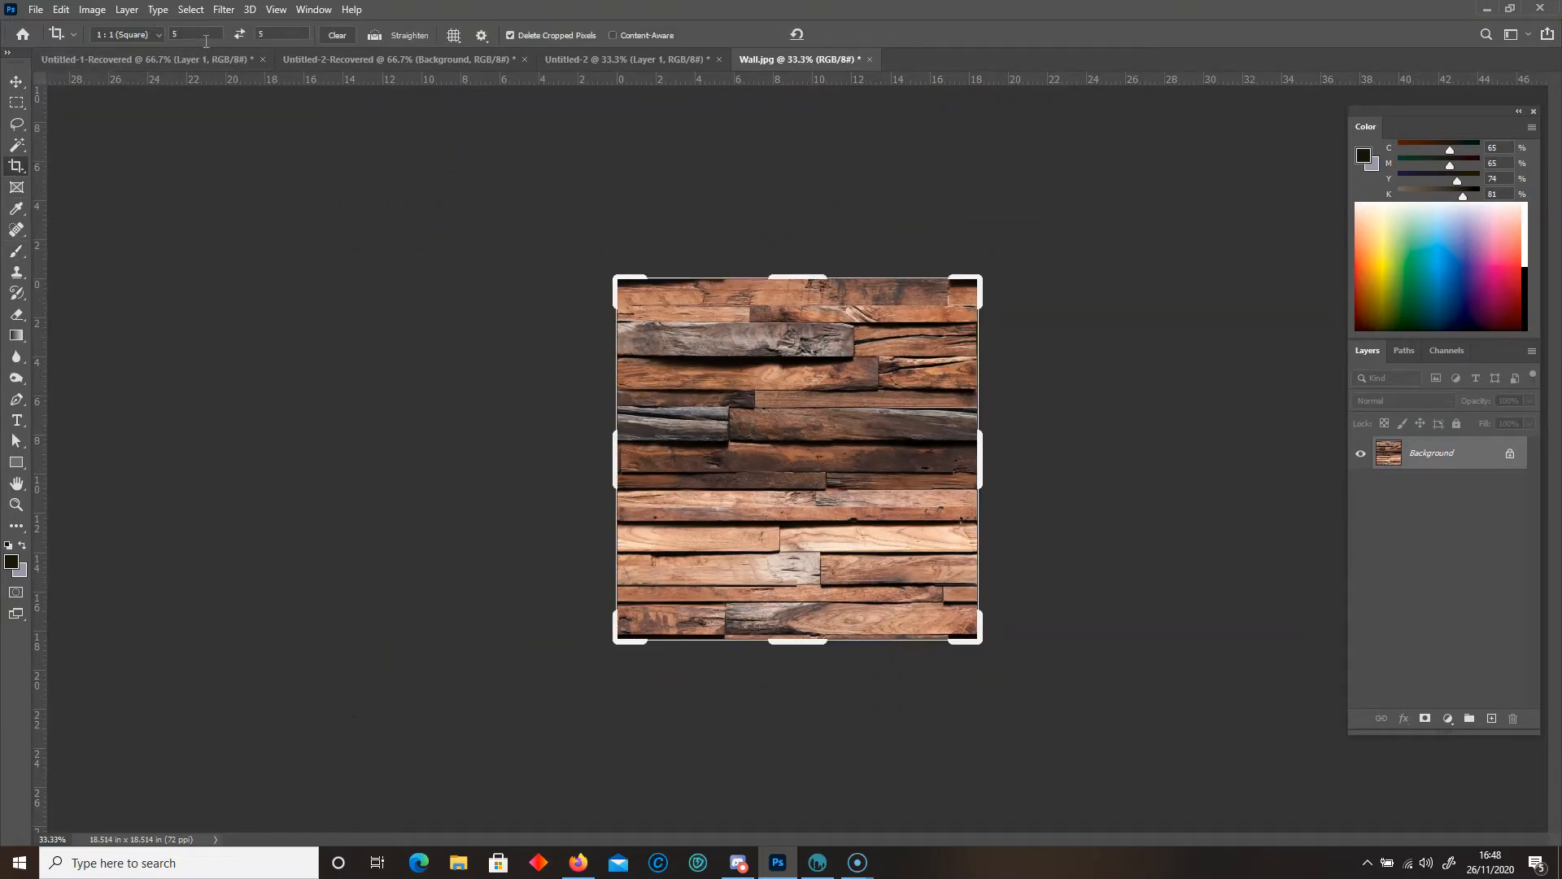
left_click(337, 35)
left_click_drag(992, 454, 980, 457)
key("Return")
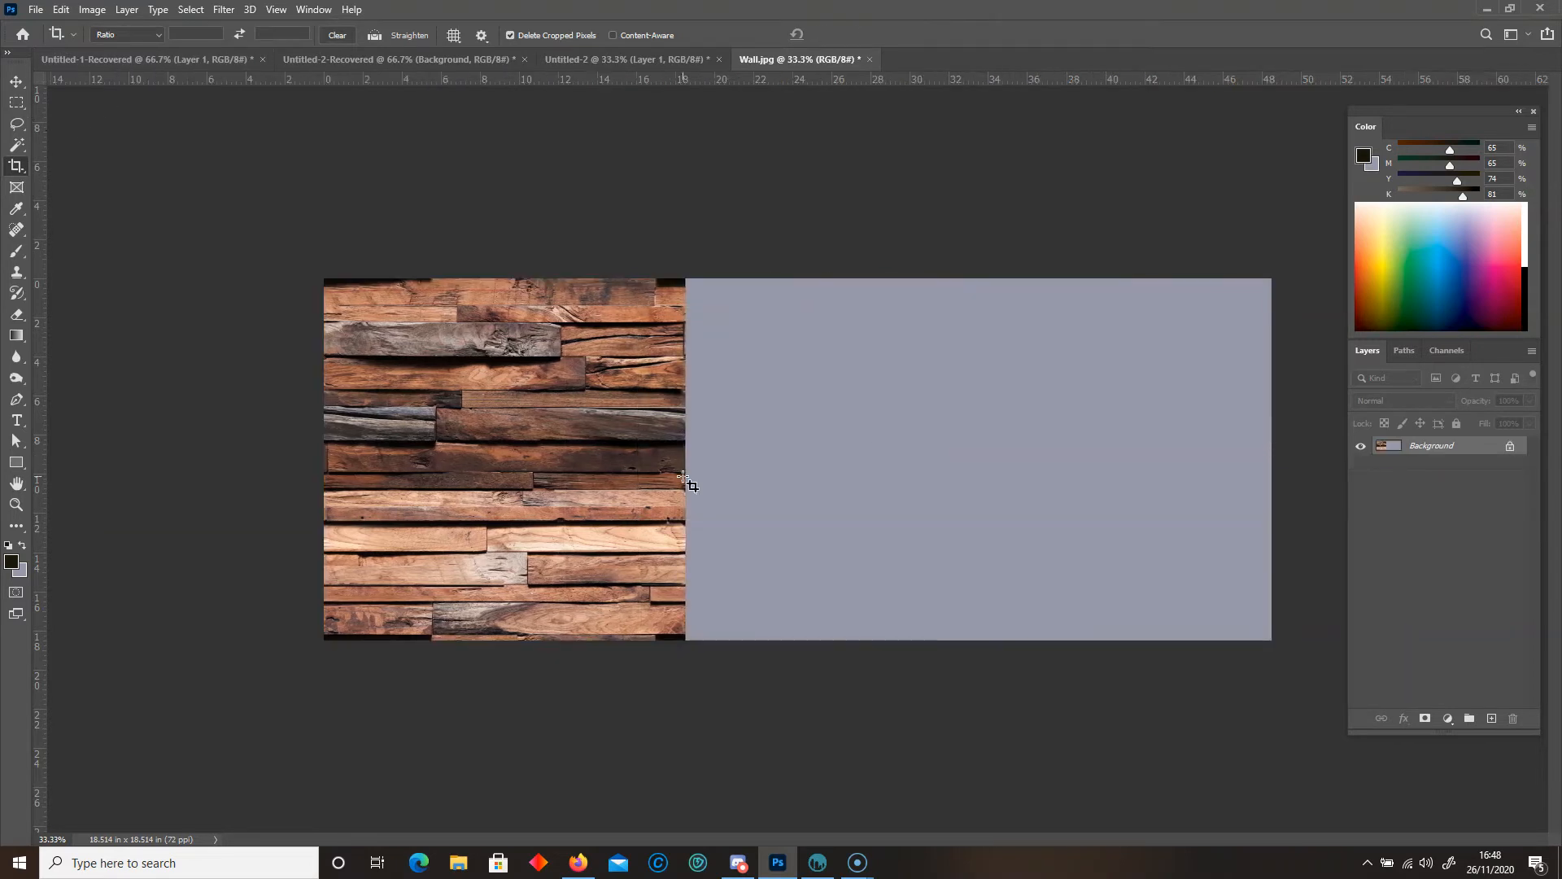
- Duplicate the Background layer and place the copy flush against the original's right edge to test horizontal tiling
left_click_drag(1461, 450, 1492, 718)
left_click(11, 84)
left_click_drag(407, 466, 764, 471)
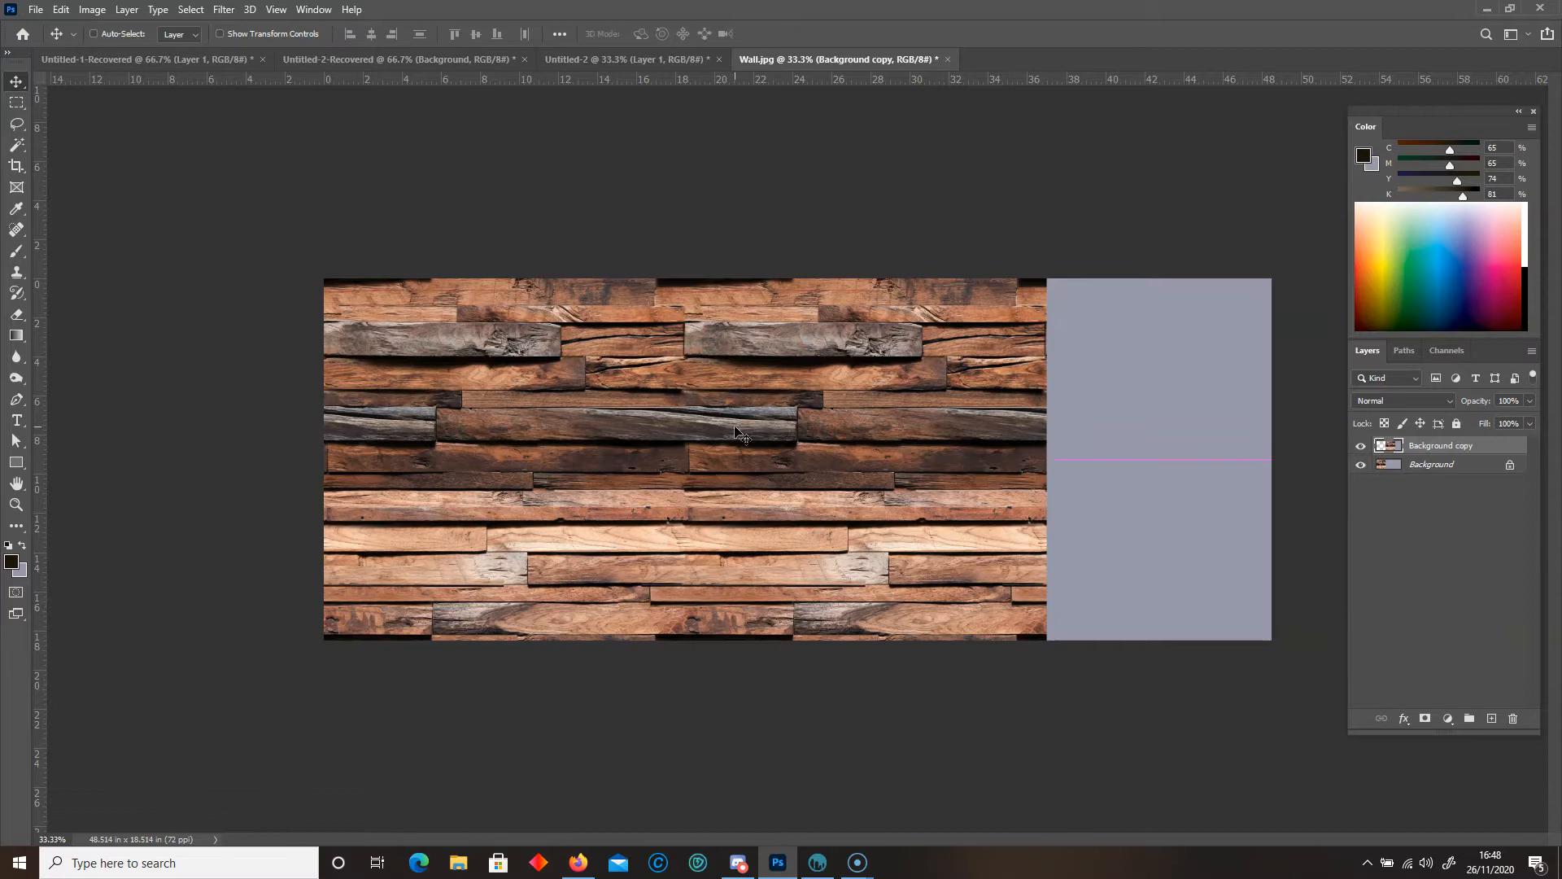
- Extend the canvas upward to about 38.4 in high and place another wall copy flush above the original to test vertical tiling
key("ctrl+minus")
left_click(16, 165)
left_click_drag(794, 320, 771, 170)
key("Return")
left_click_drag(1452, 450, 1492, 719)
left_click(16, 82)
left_click_drag(542, 588, 534, 296)
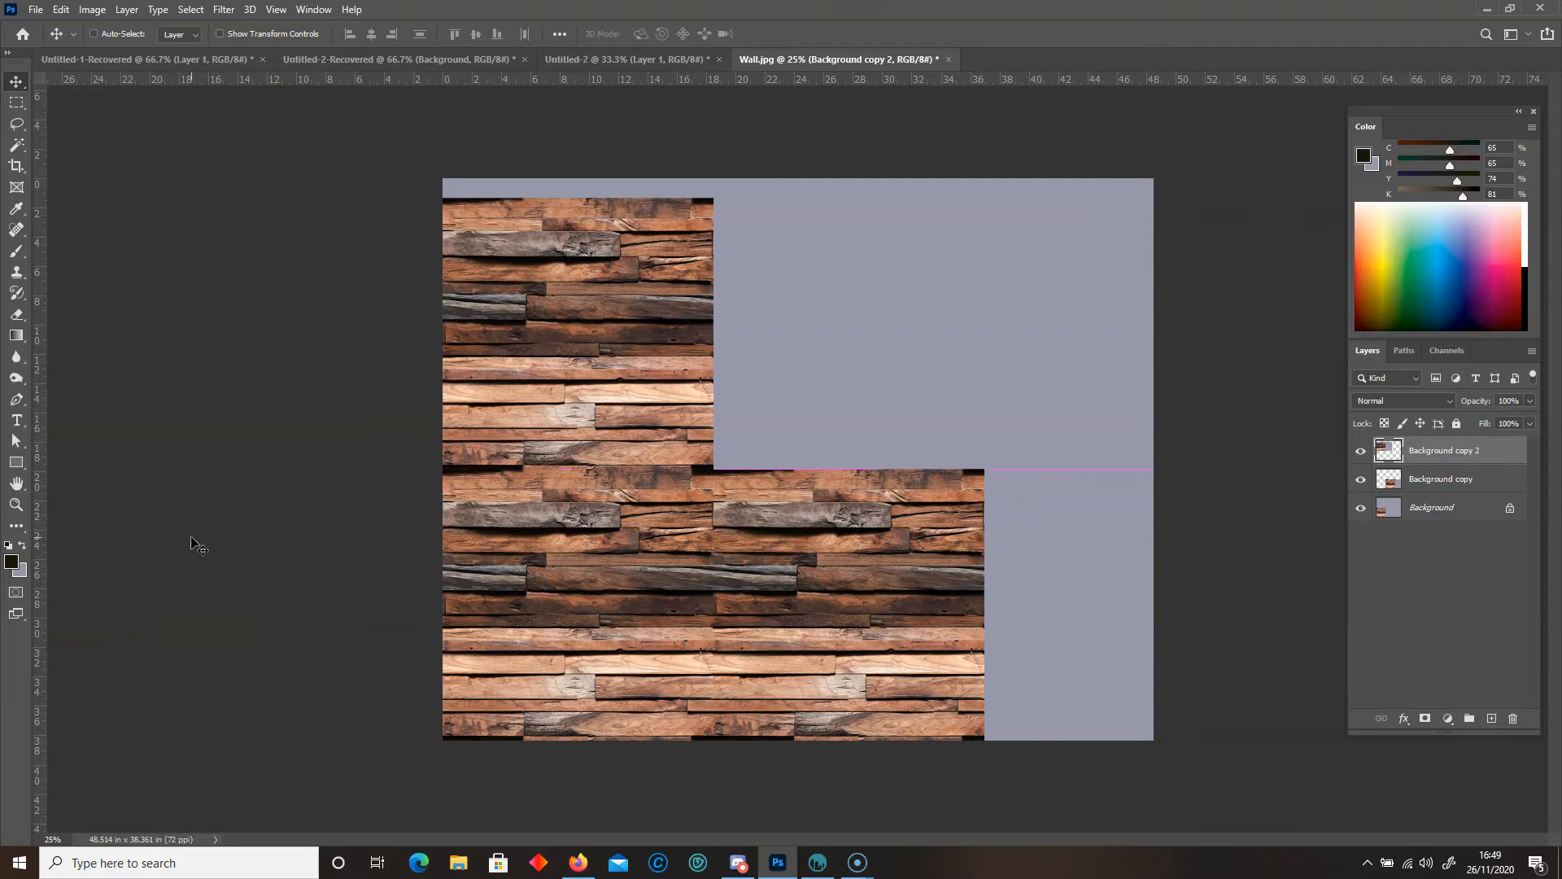
key("ctrl+plus")
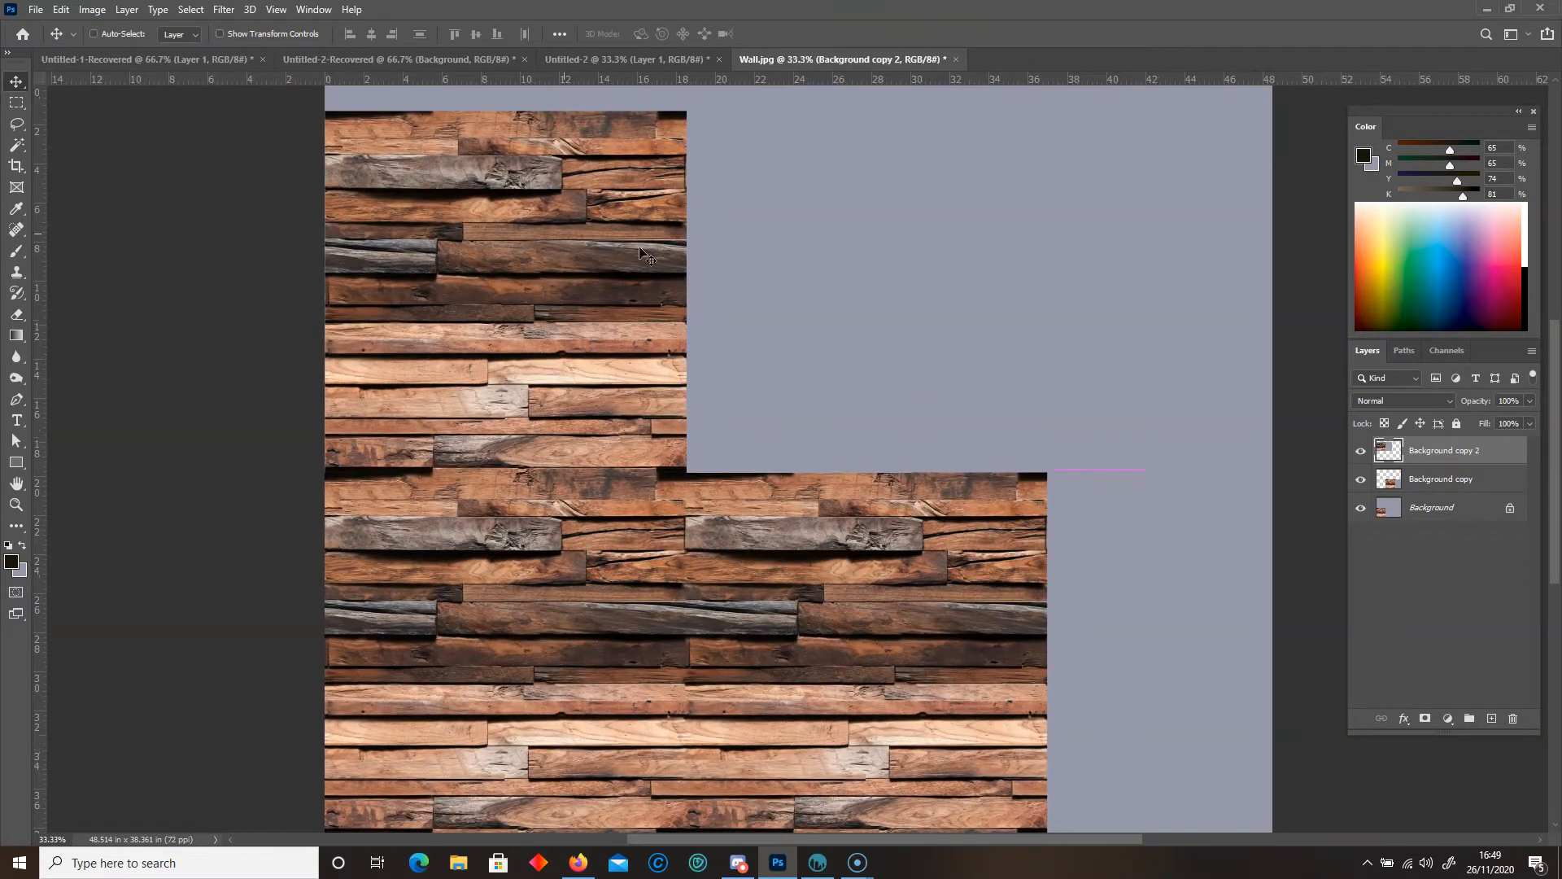
- Remove the tiling test copies and undo the canvas extensions, returning to the single square wall image
left_click_drag(1461, 456, 1513, 719)
left_click_drag(1466, 452, 1513, 718)
key("ctrl+z")
key("ctrl+z")
key("ctrl+z")
key("ctrl+z")
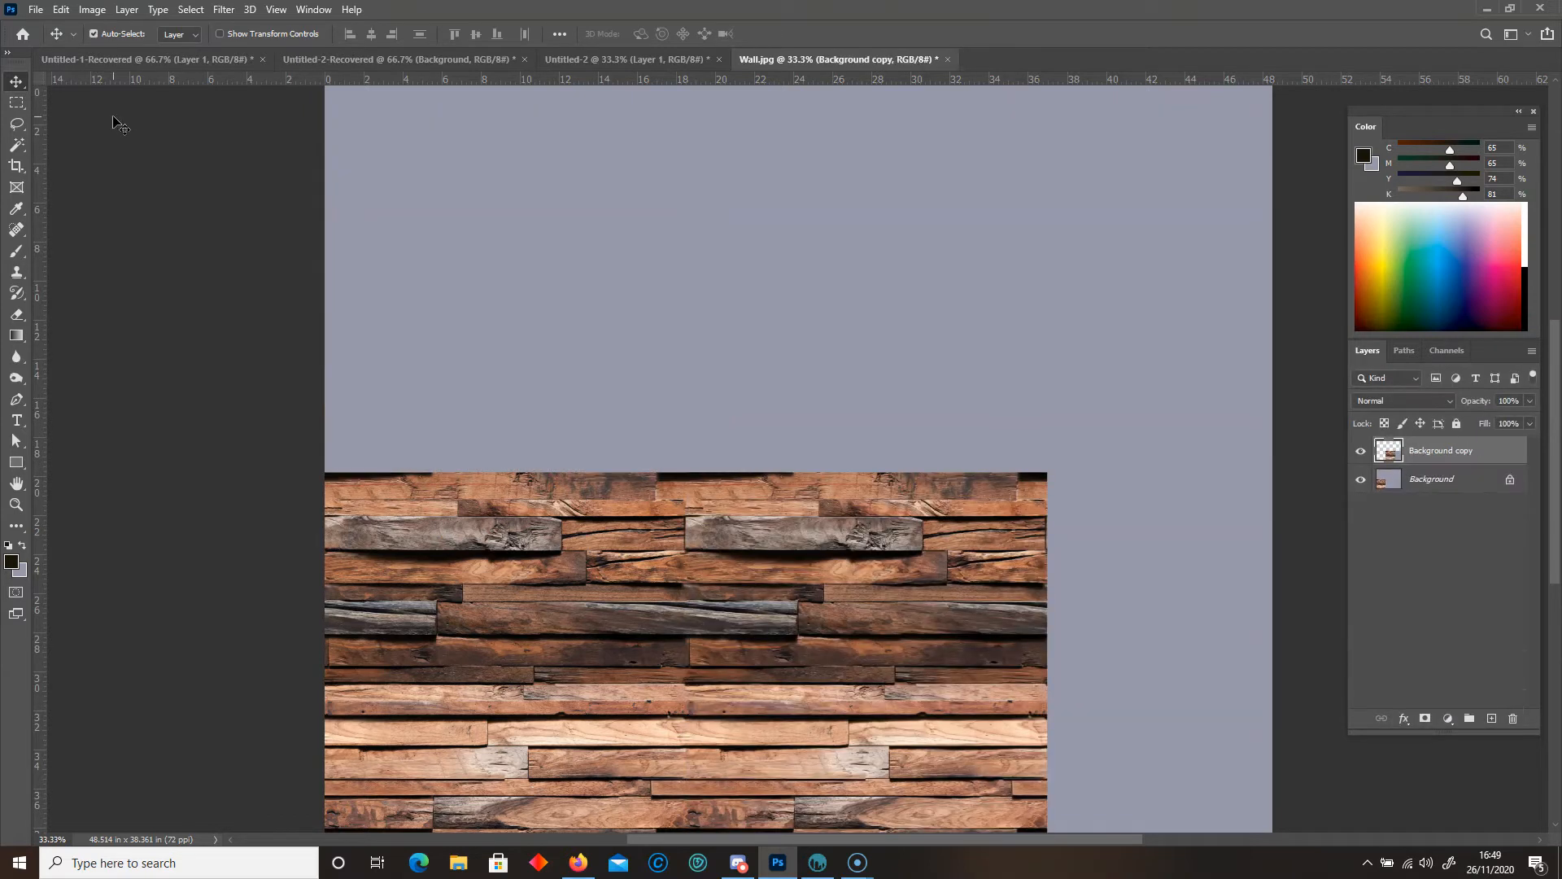
key("ctrl+z")
key("ctrl+z")
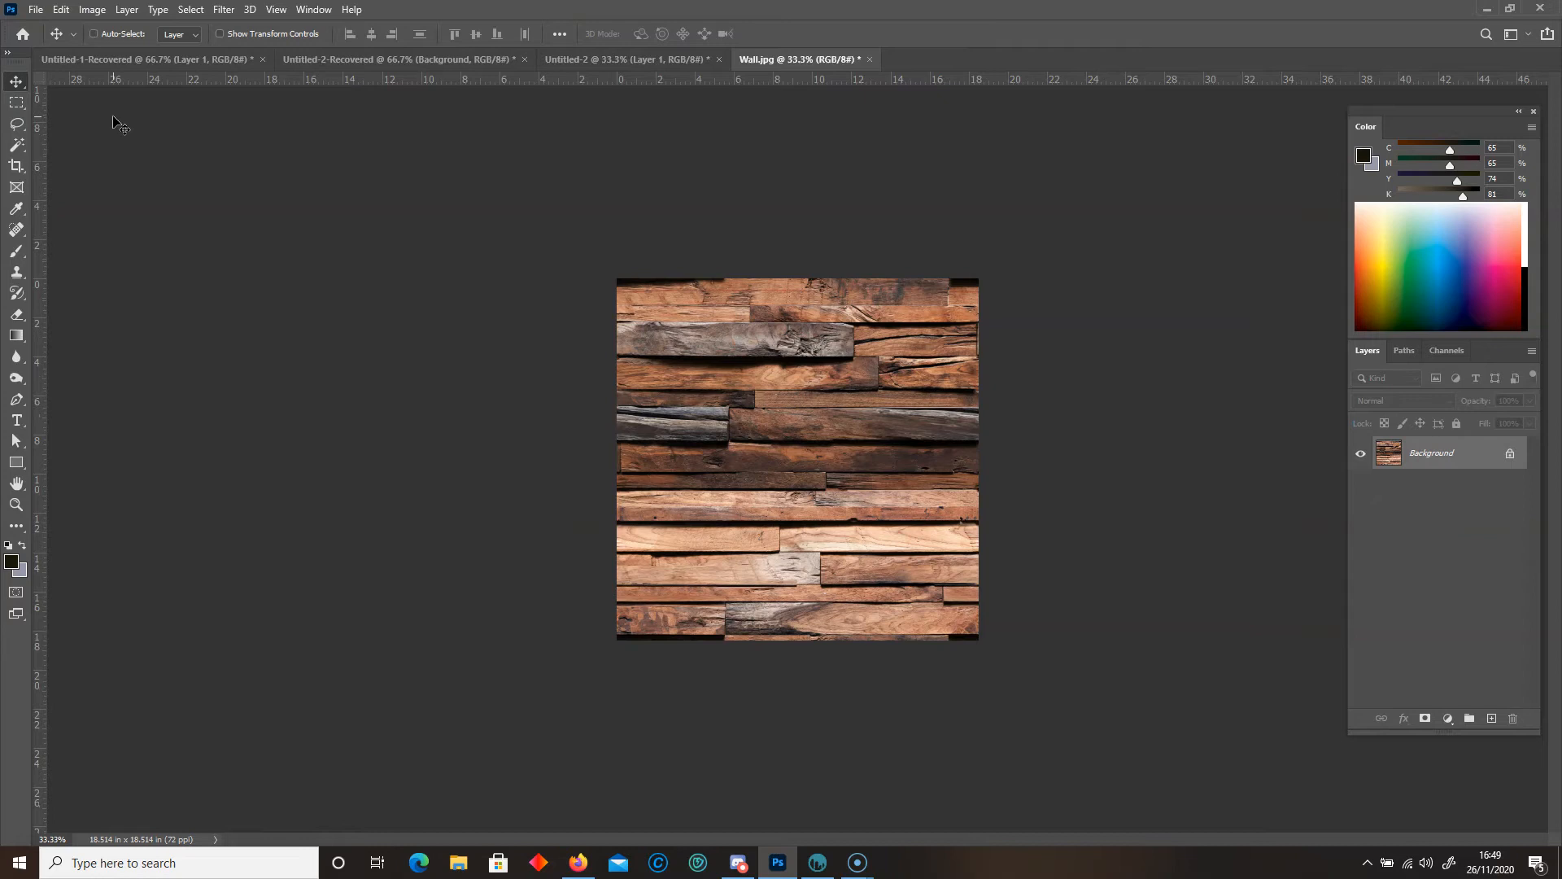
- Save the seamless wall to the Desktop as Wall_Texture.jpg in JPEG format at quality 12
key("ctrl+plus")
key("ctrl+plus")
key("ctrl+plus")
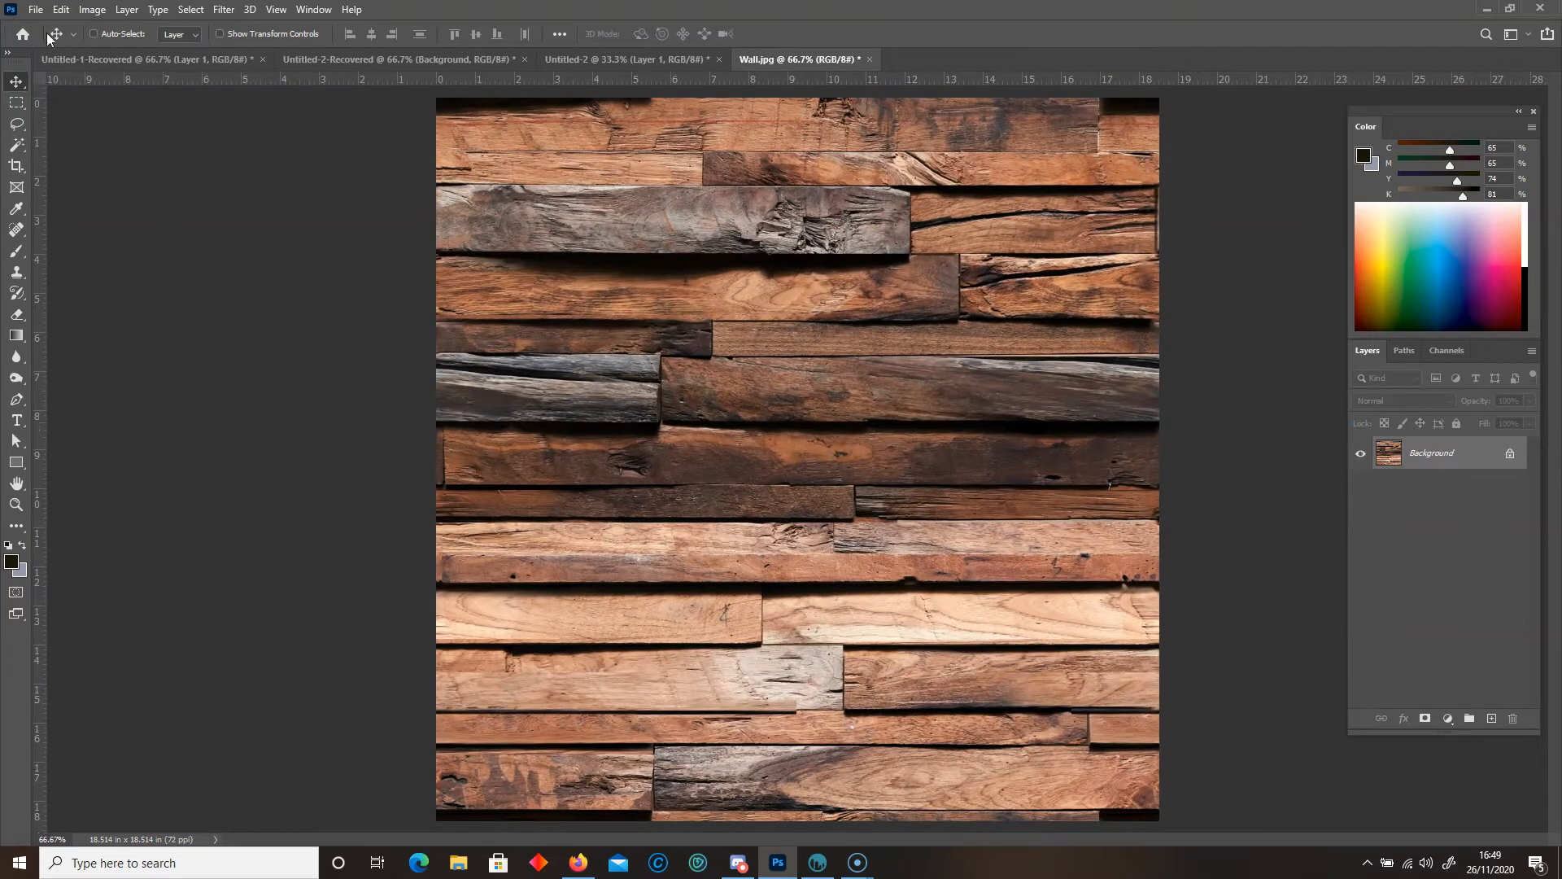
left_click(36, 9)
key("Up")
key("Return")
left_click(136, 357)
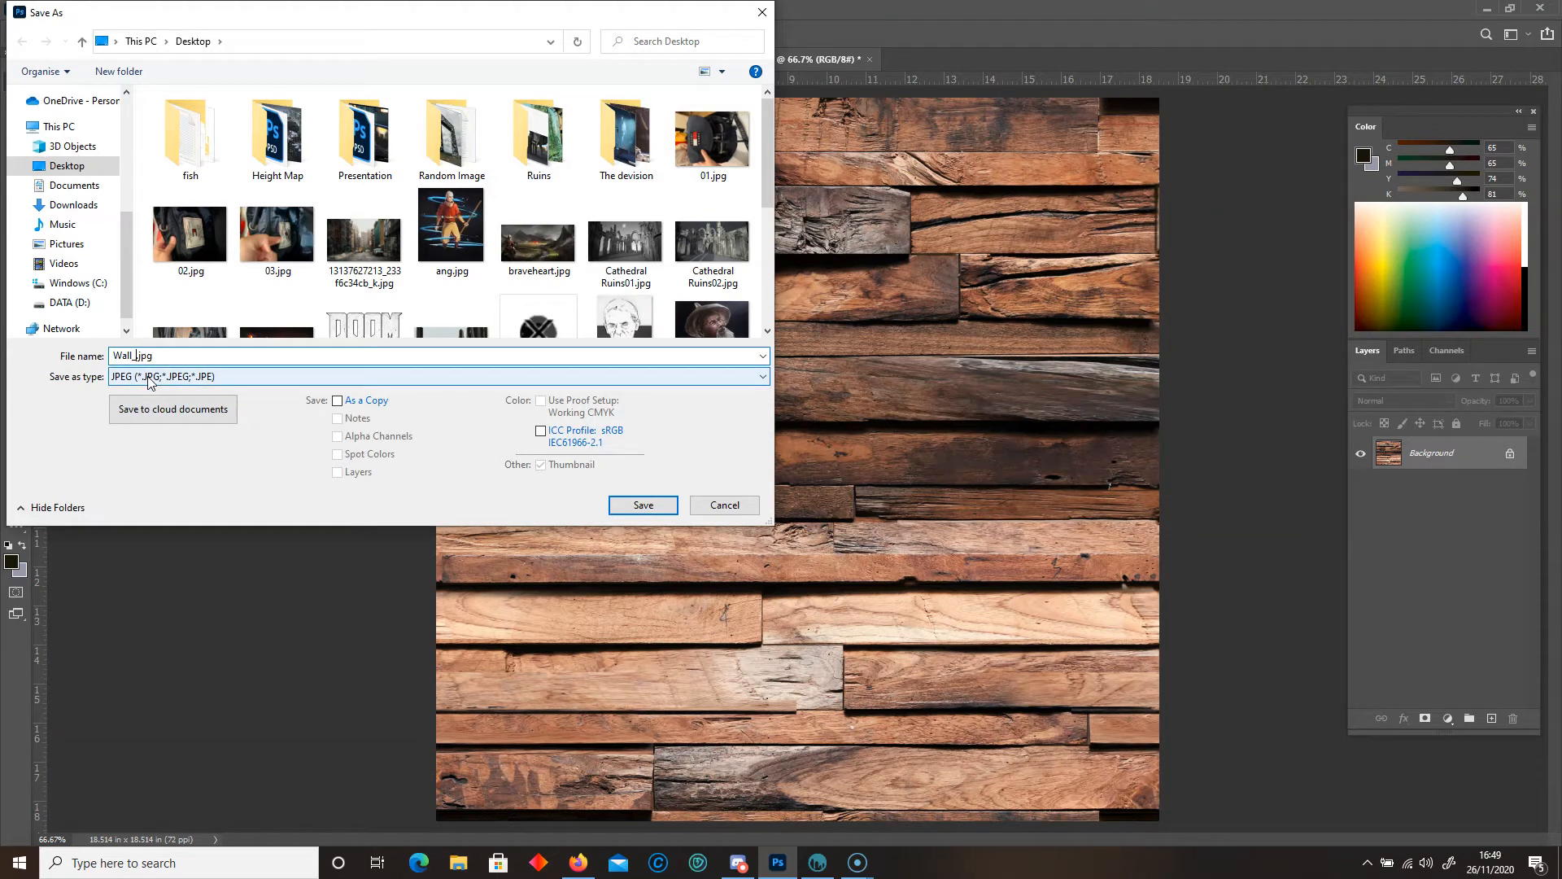
key("Return")
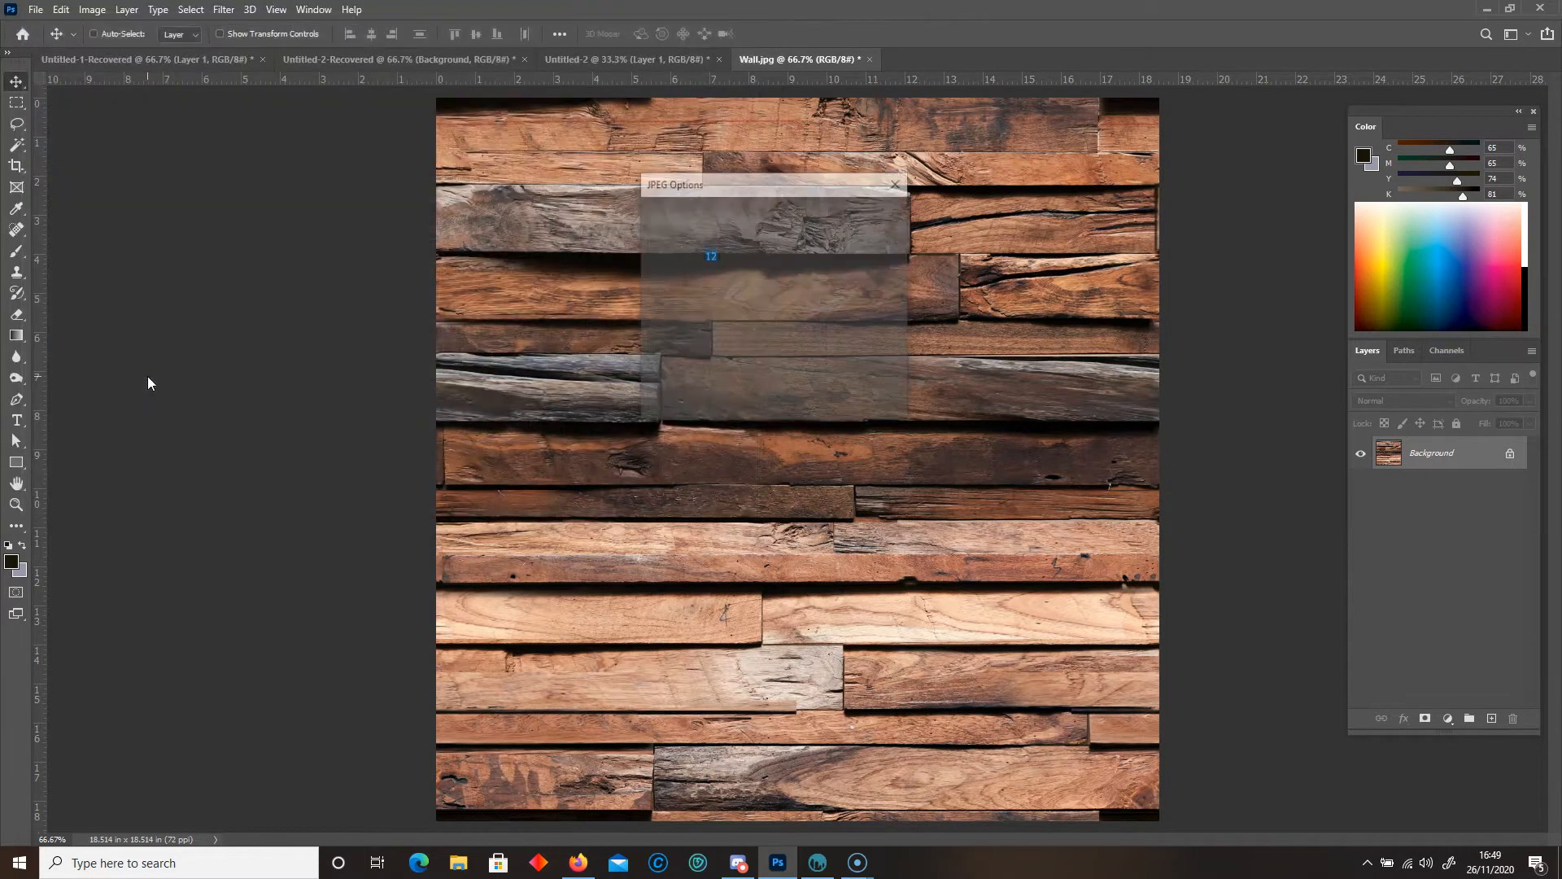
left_click(894, 218)
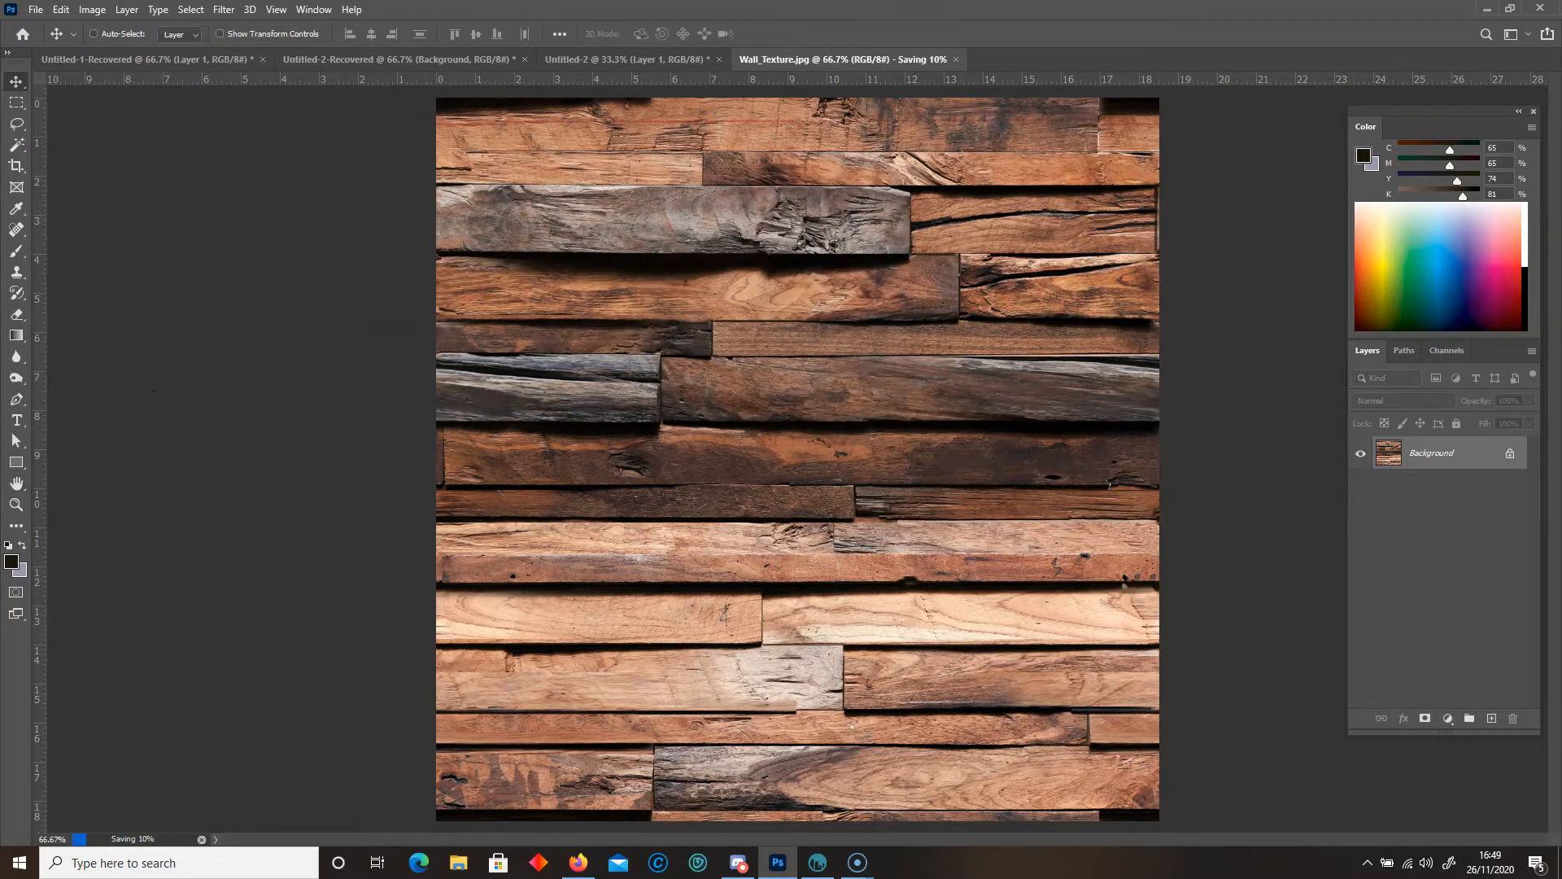
- Close the Untitled-2 bark texture document without saving it
left_click(15, 102)
left_click(202, 238)
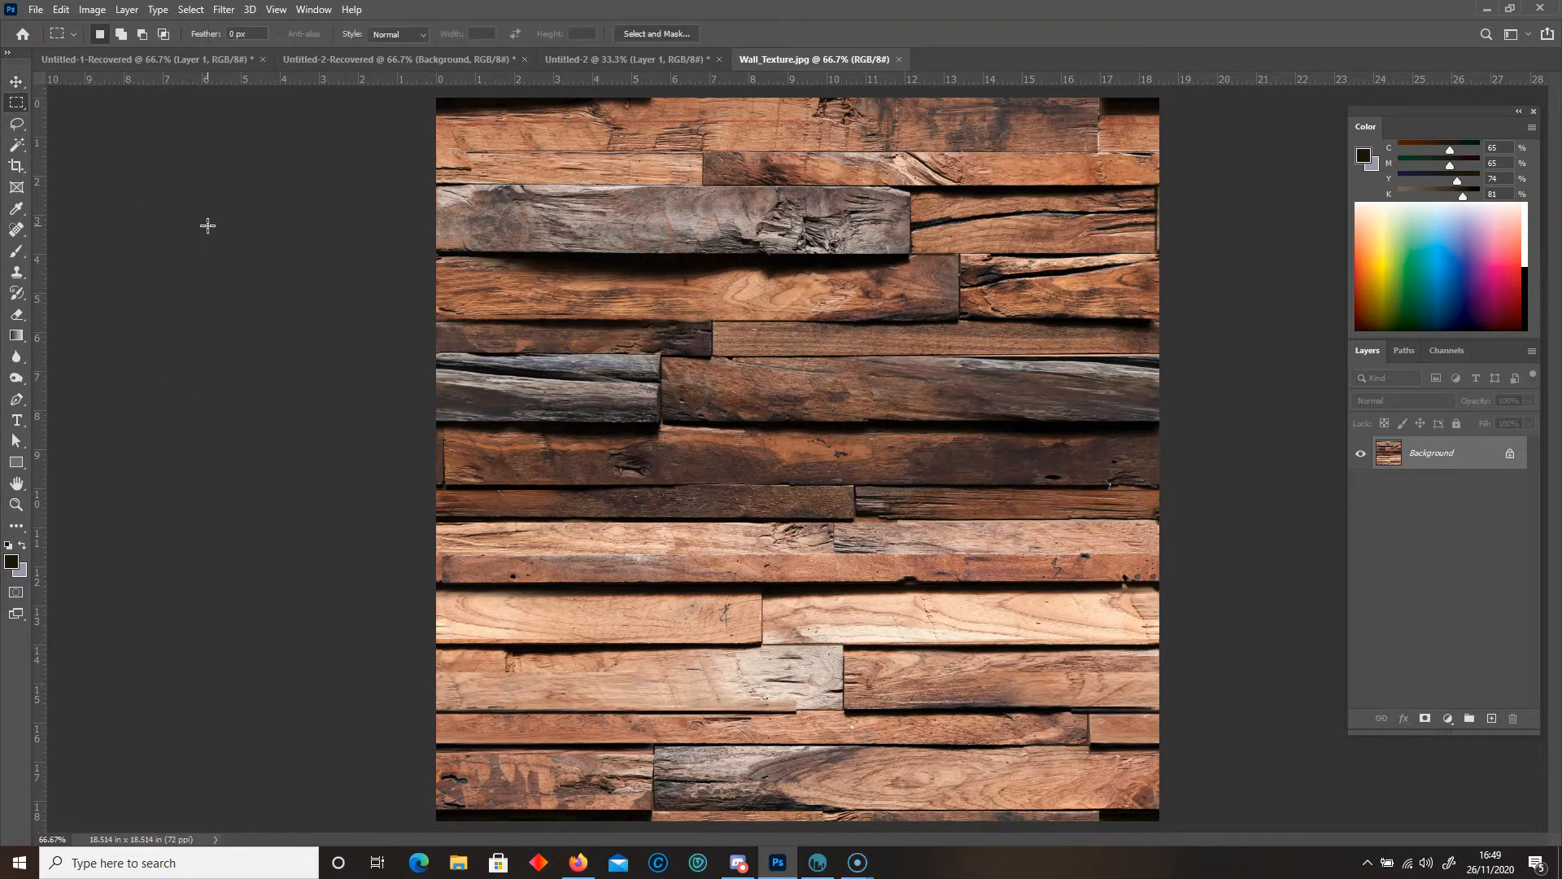
left_click(564, 61)
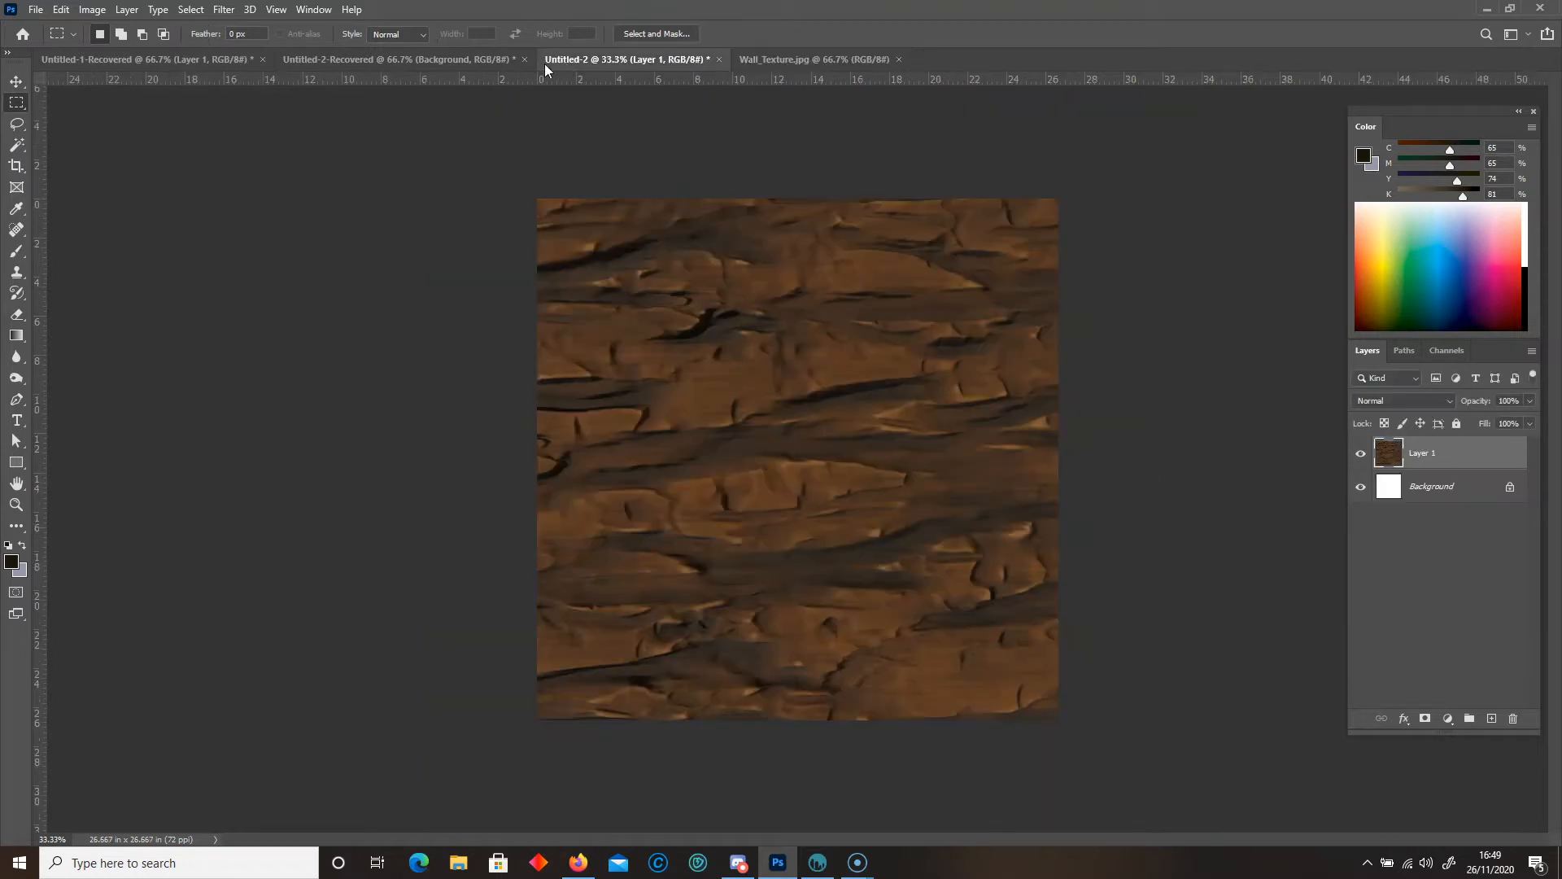
left_click(718, 59)
left_click(765, 322)
- In Untitled-2-Recovered, select the graffiti layer and examine its cut-out edges with the white Background hidden and shown
left_click(413, 61)
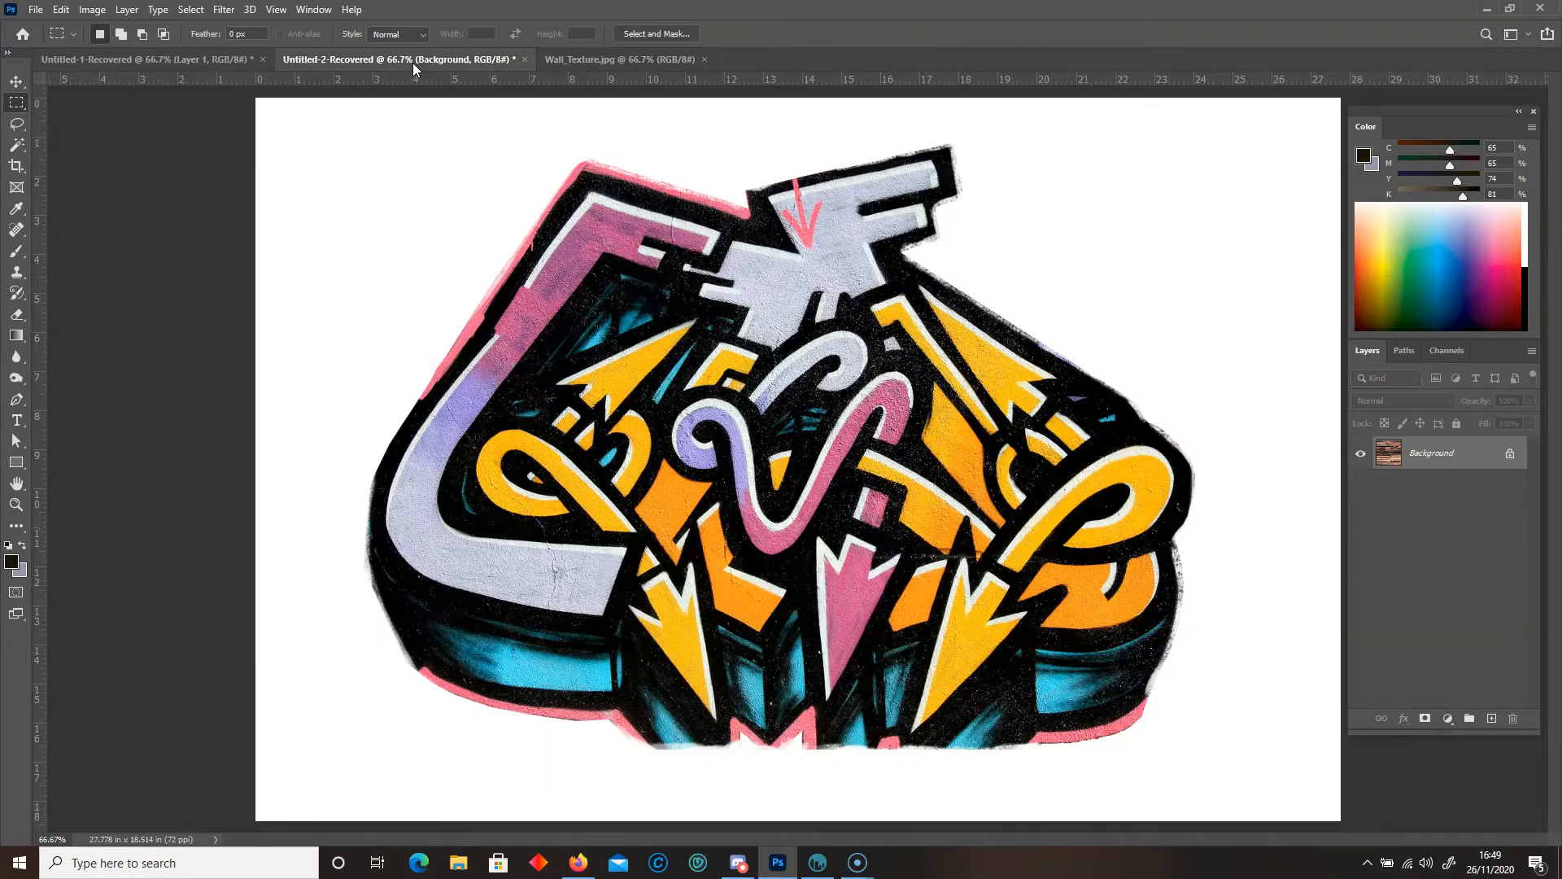
left_click_drag(18, 126, 70, 126)
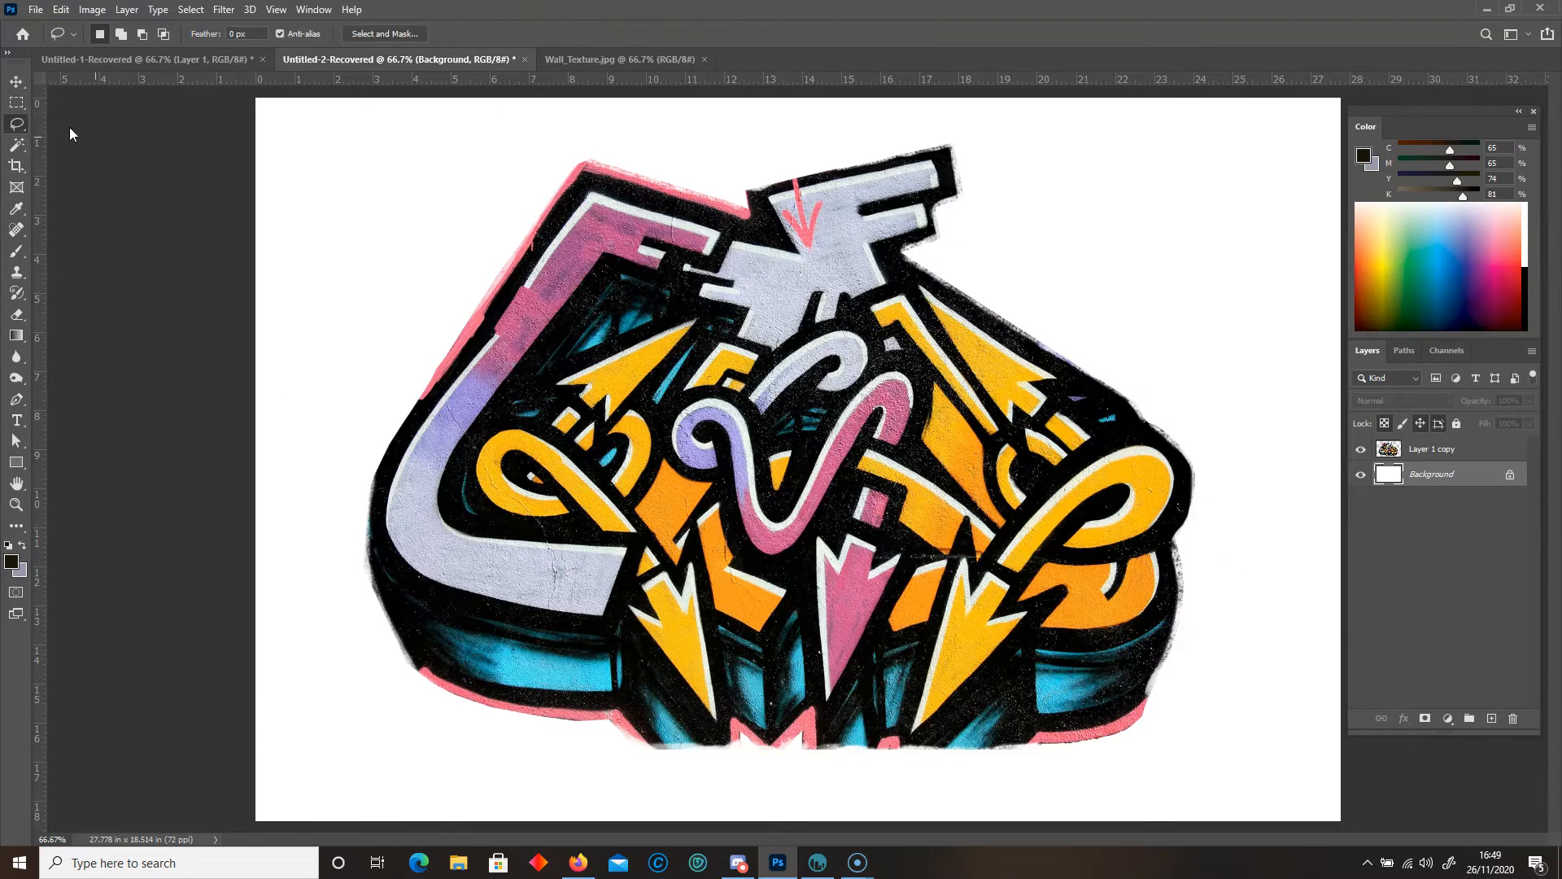
left_click(1361, 475)
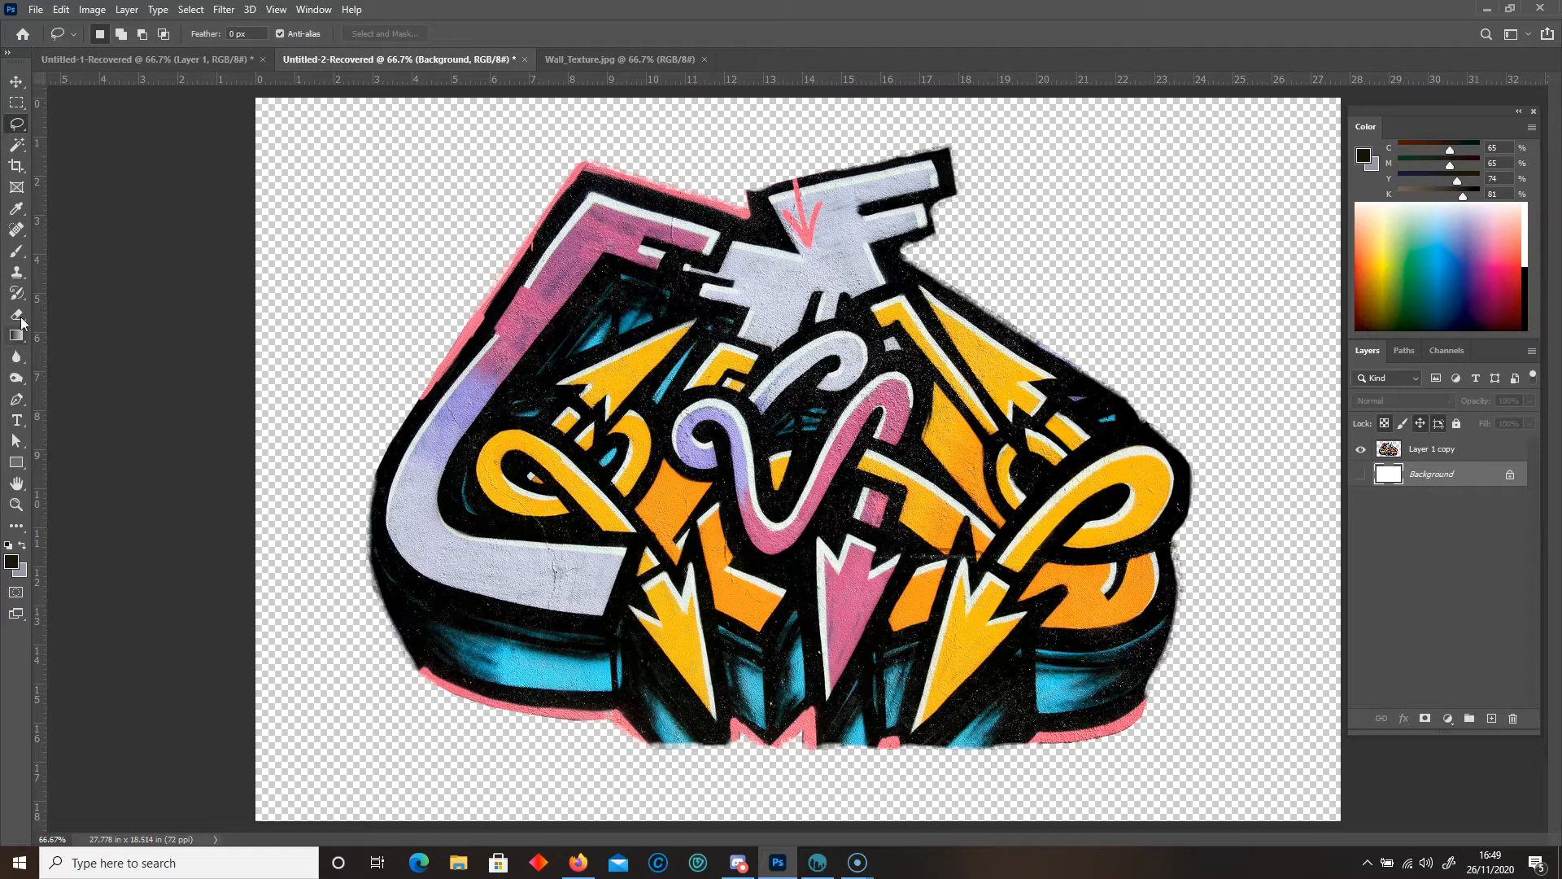
left_click_drag(16, 320, 85, 318)
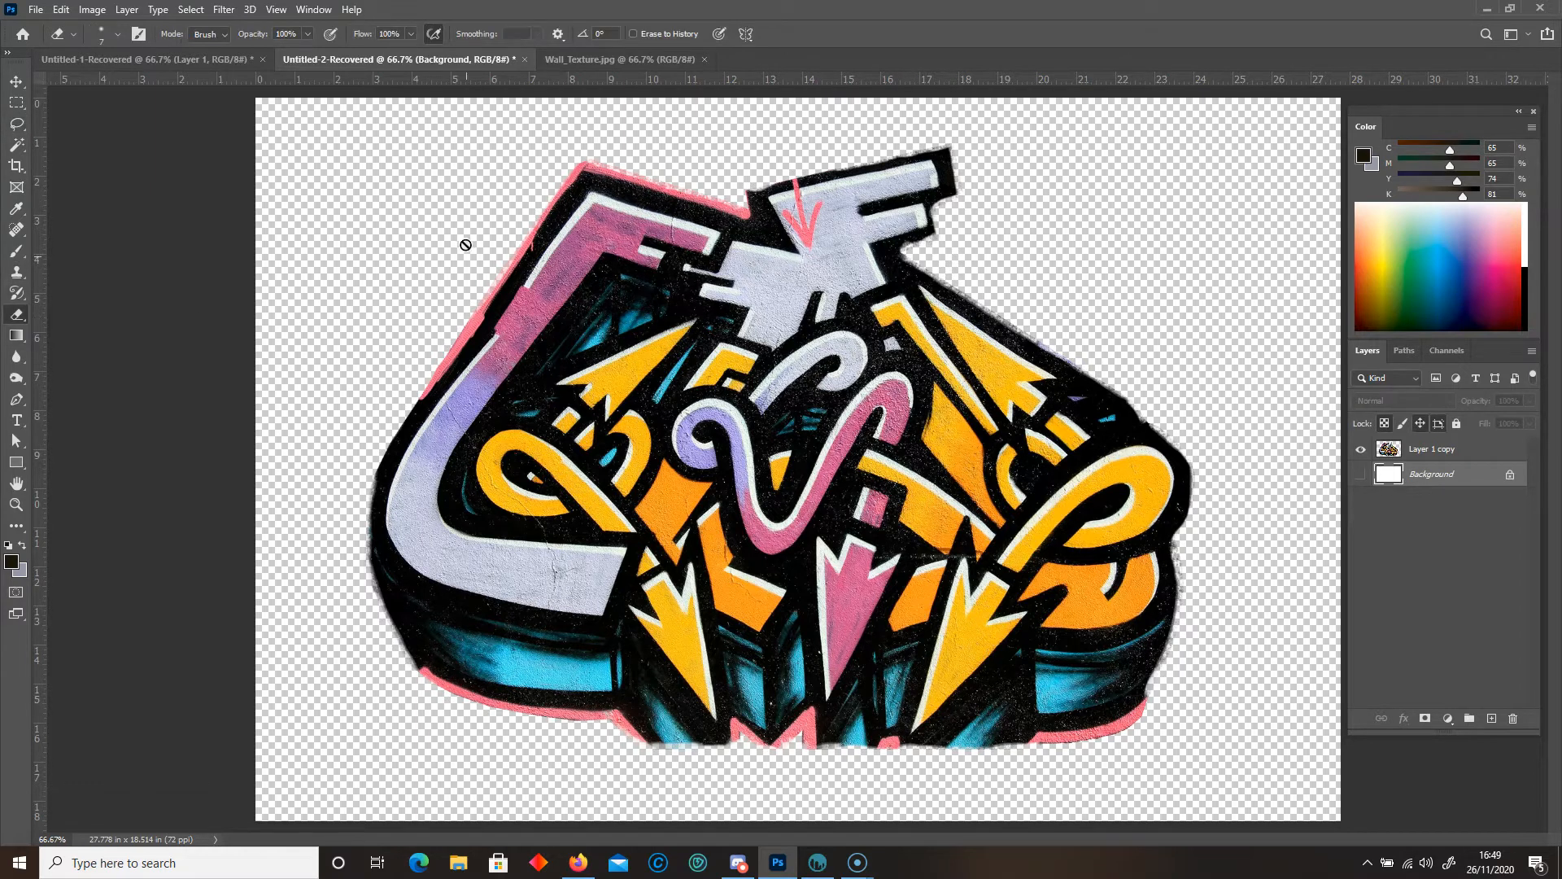
left_click(1445, 455)
key("ctrl+plus")
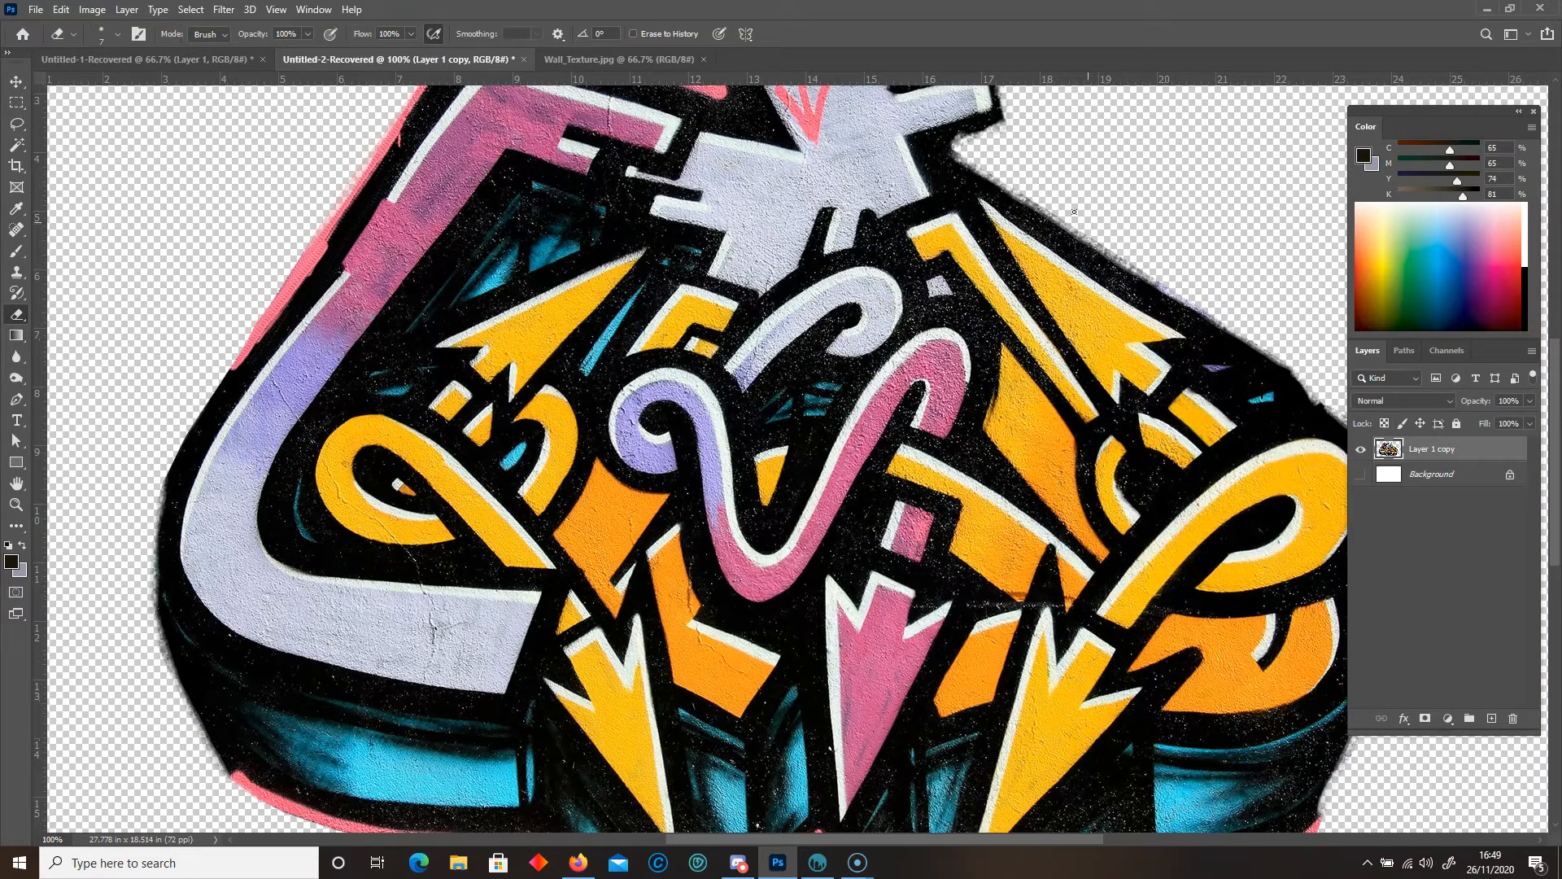
left_click(1360, 474)
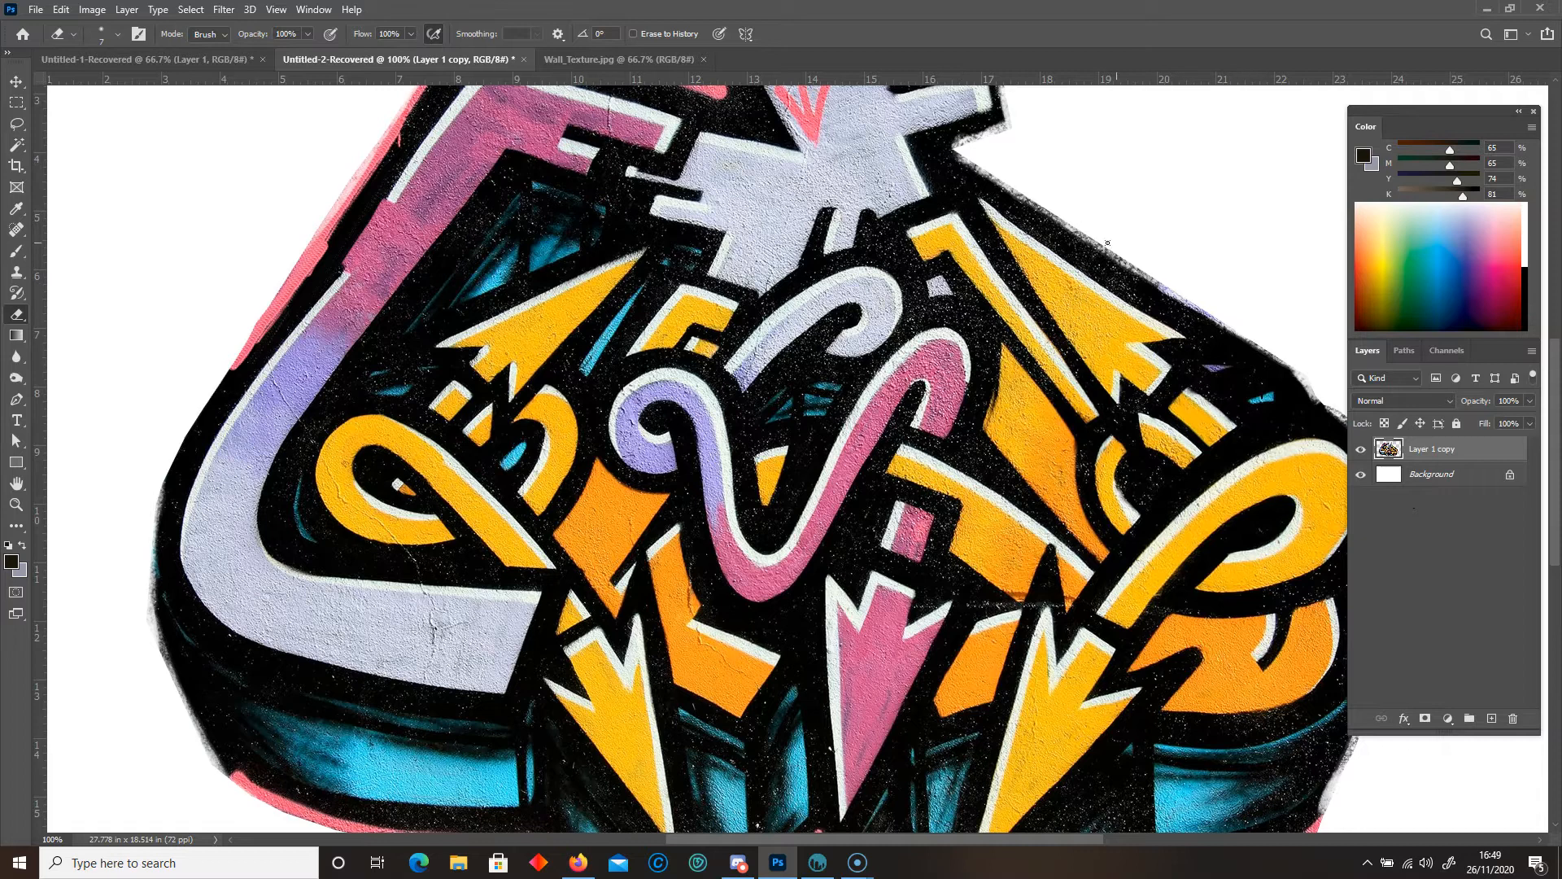
key("ctrl+minus")
- Float the graffiti document, copy its Layer 1 copy into Wall_Texture.jpg, and dock the document again before returning to the wall
left_click_drag(329, 57, 247, 433)
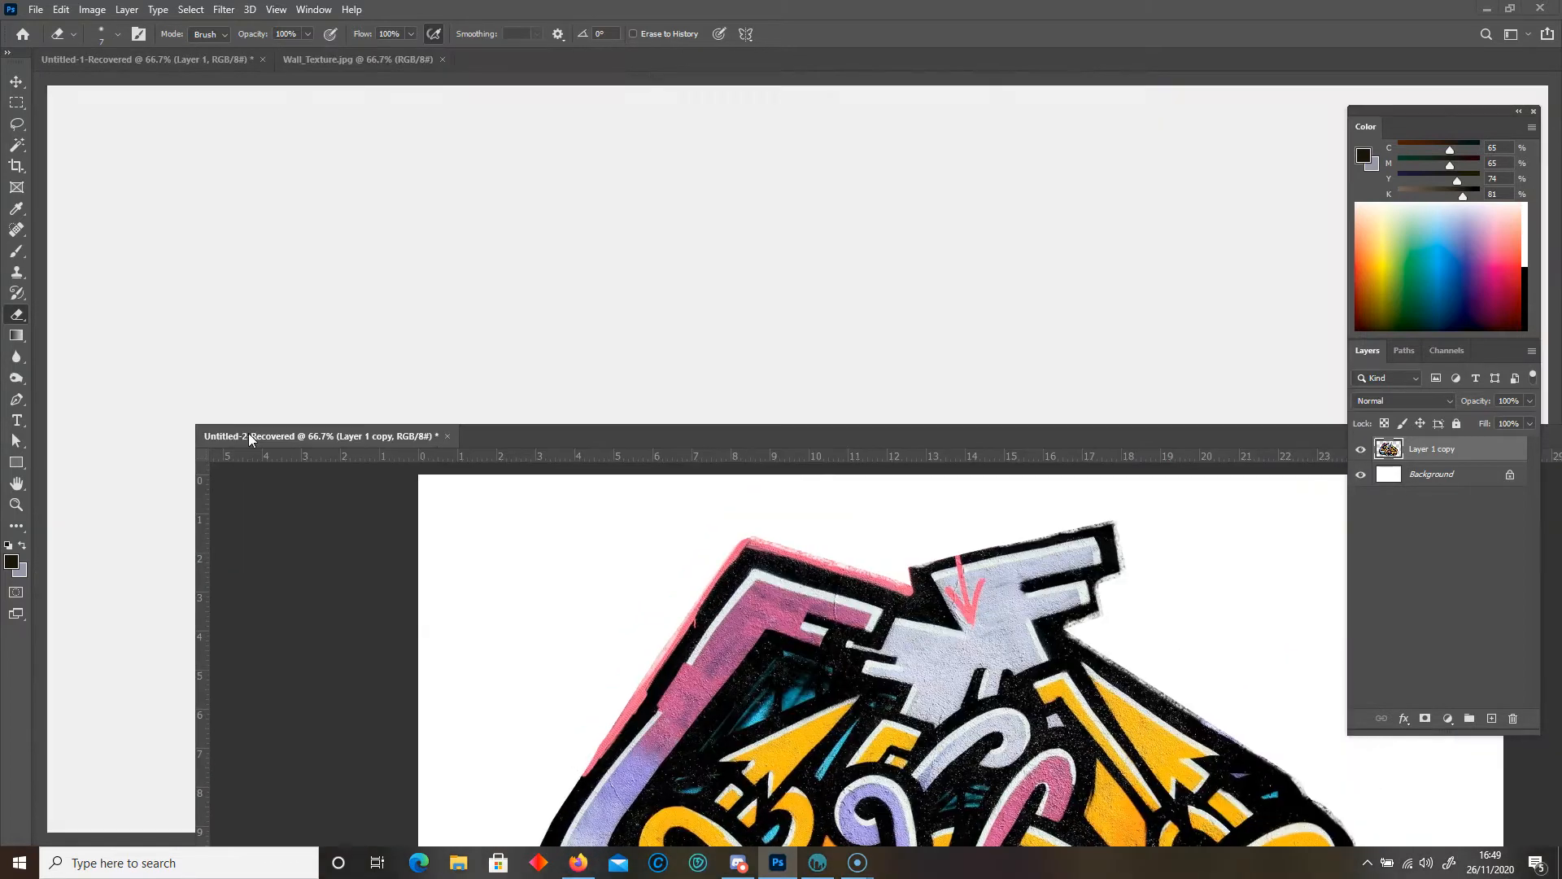
left_click_drag(1424, 451, 757, 256)
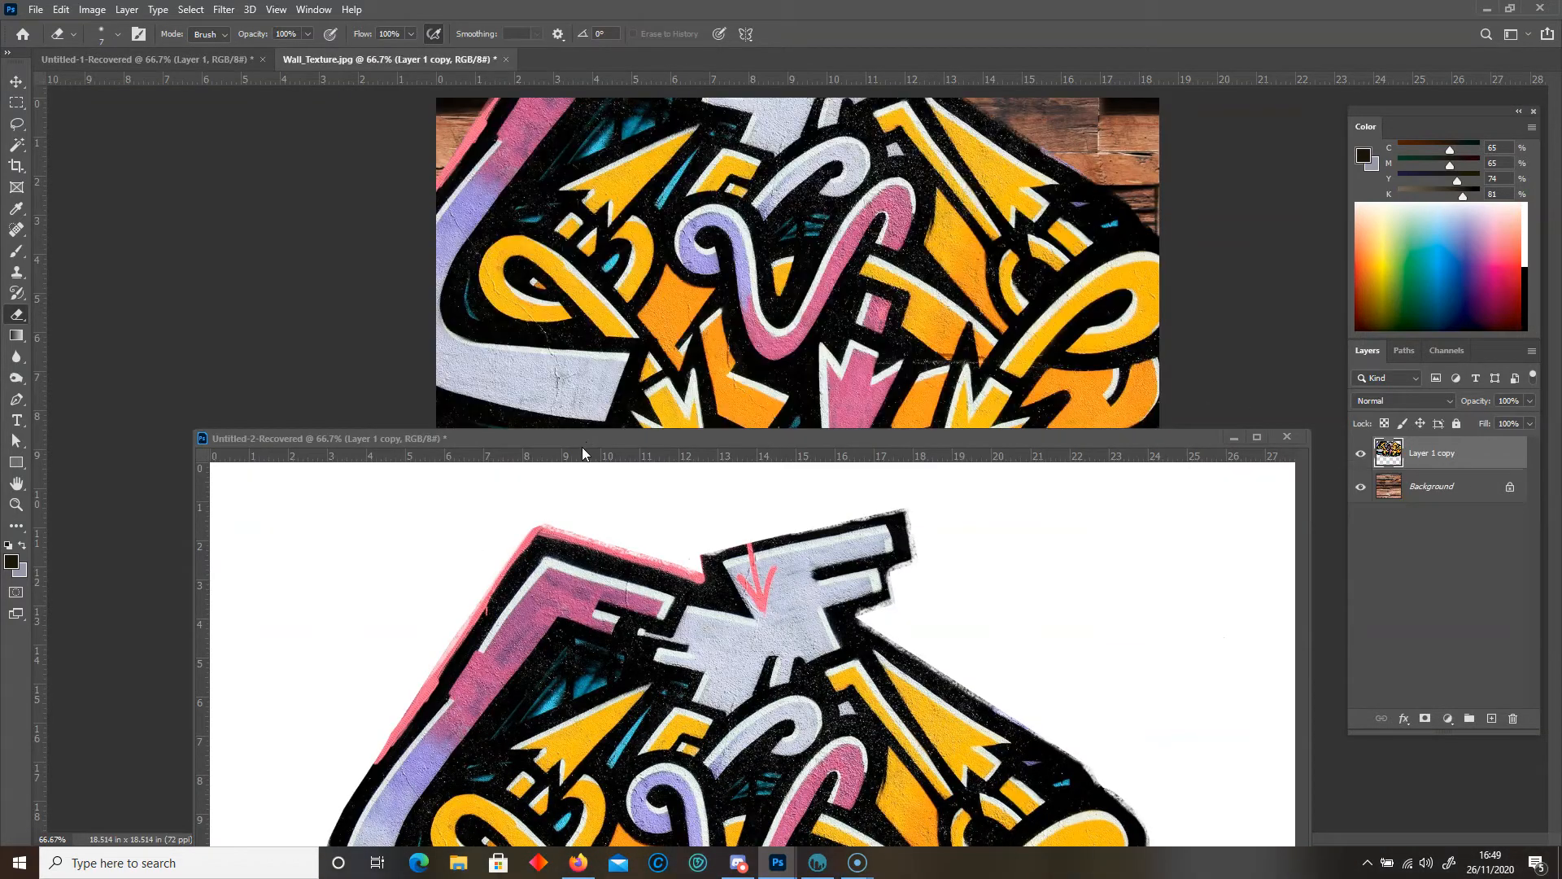
left_click_drag(576, 445, 935, 62)
left_click(376, 66)
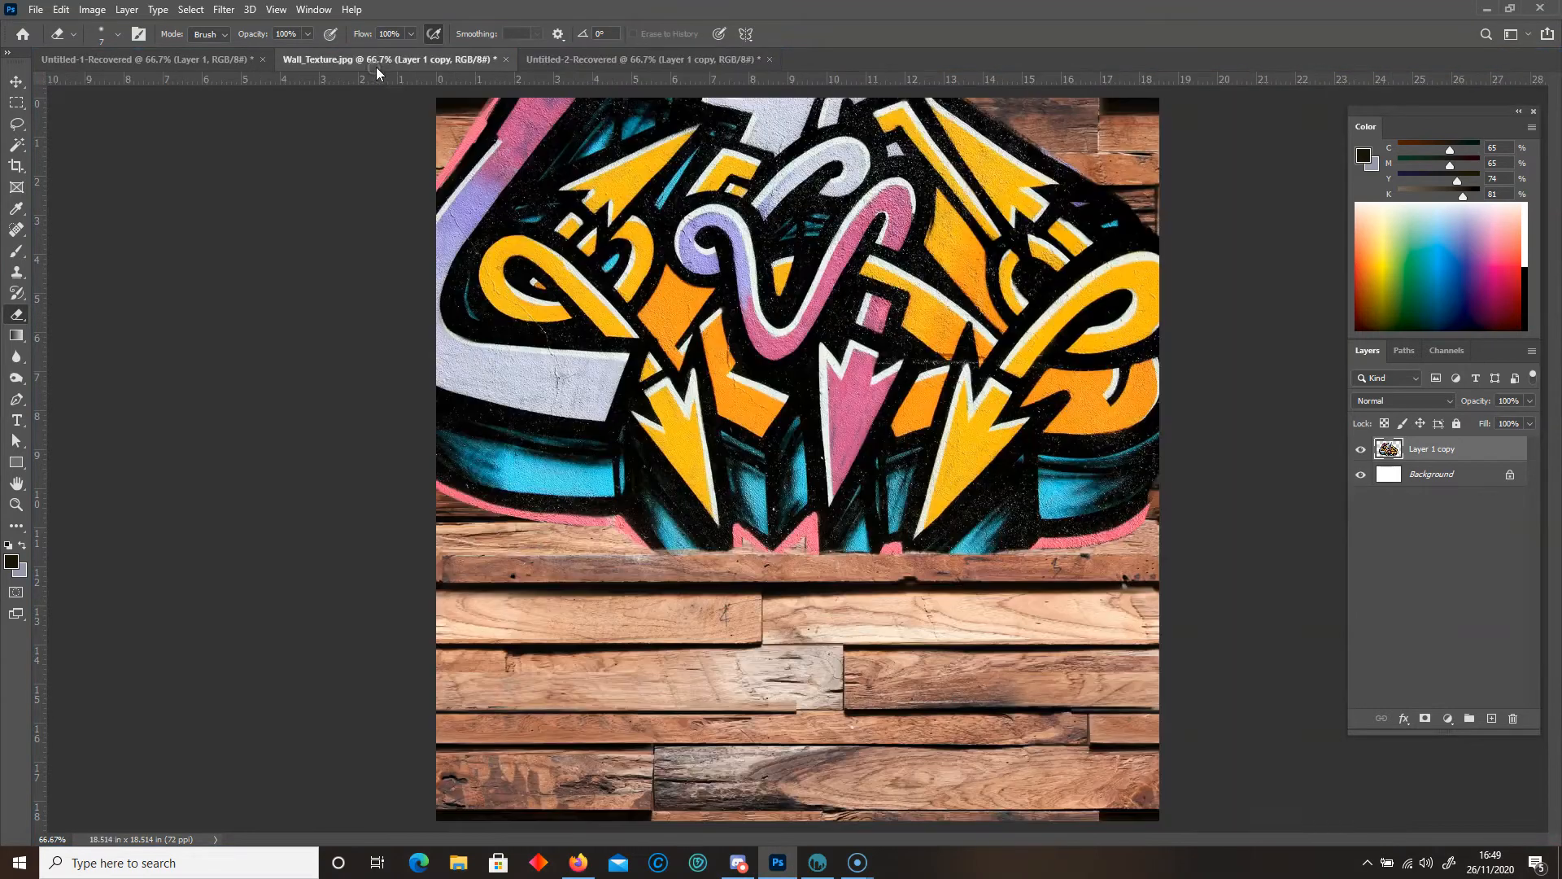
- Scale the graffiti layer down proportionally to fit inside the wall and position it near the centre
left_click(16, 81)
key("ctrl+minus")
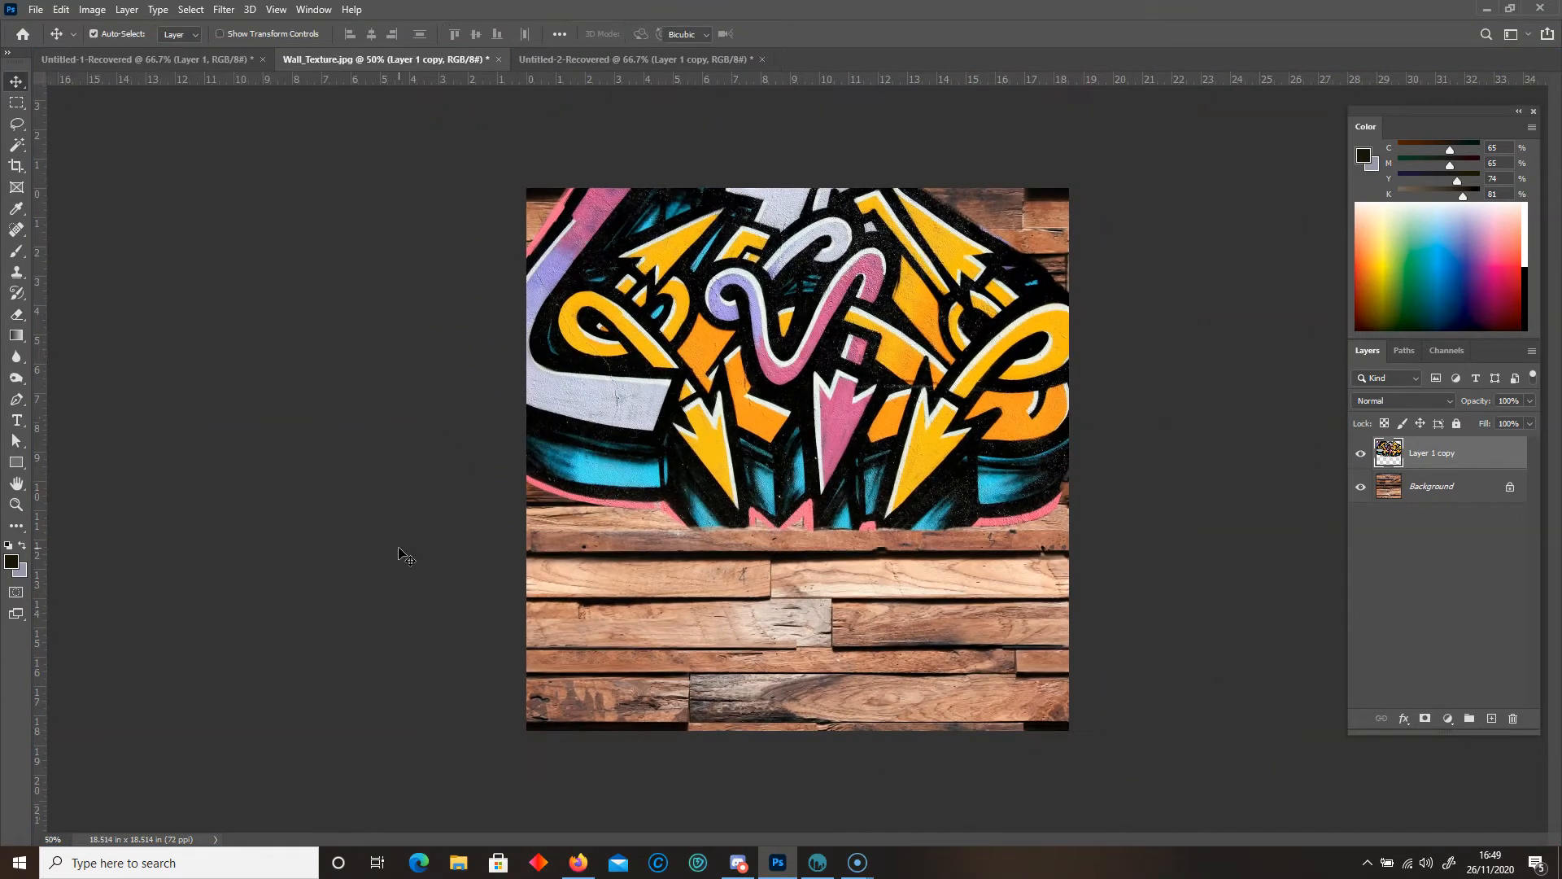
key("ctrl+t")
left_click_drag(479, 541, 640, 410)
left_click_drag(742, 331, 703, 509)
key("Return")
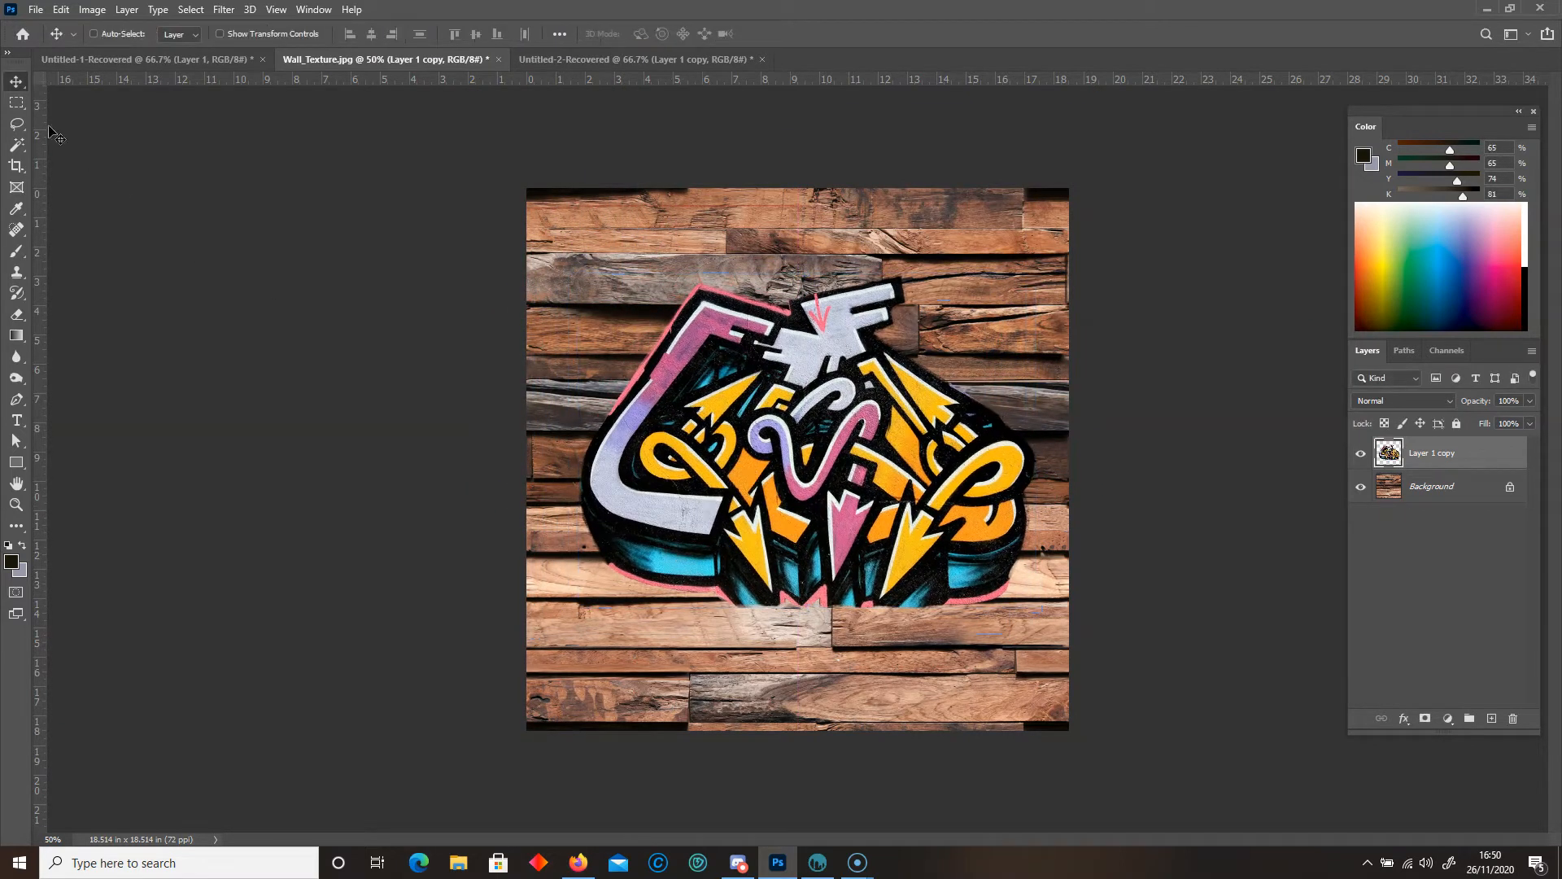
left_click_drag(666, 438, 701, 455)
- Open the graffiti layer's Blending Options, move the dialog clear of the artwork, and try the This Layer Blend If sliders
key("ctrl+plus")
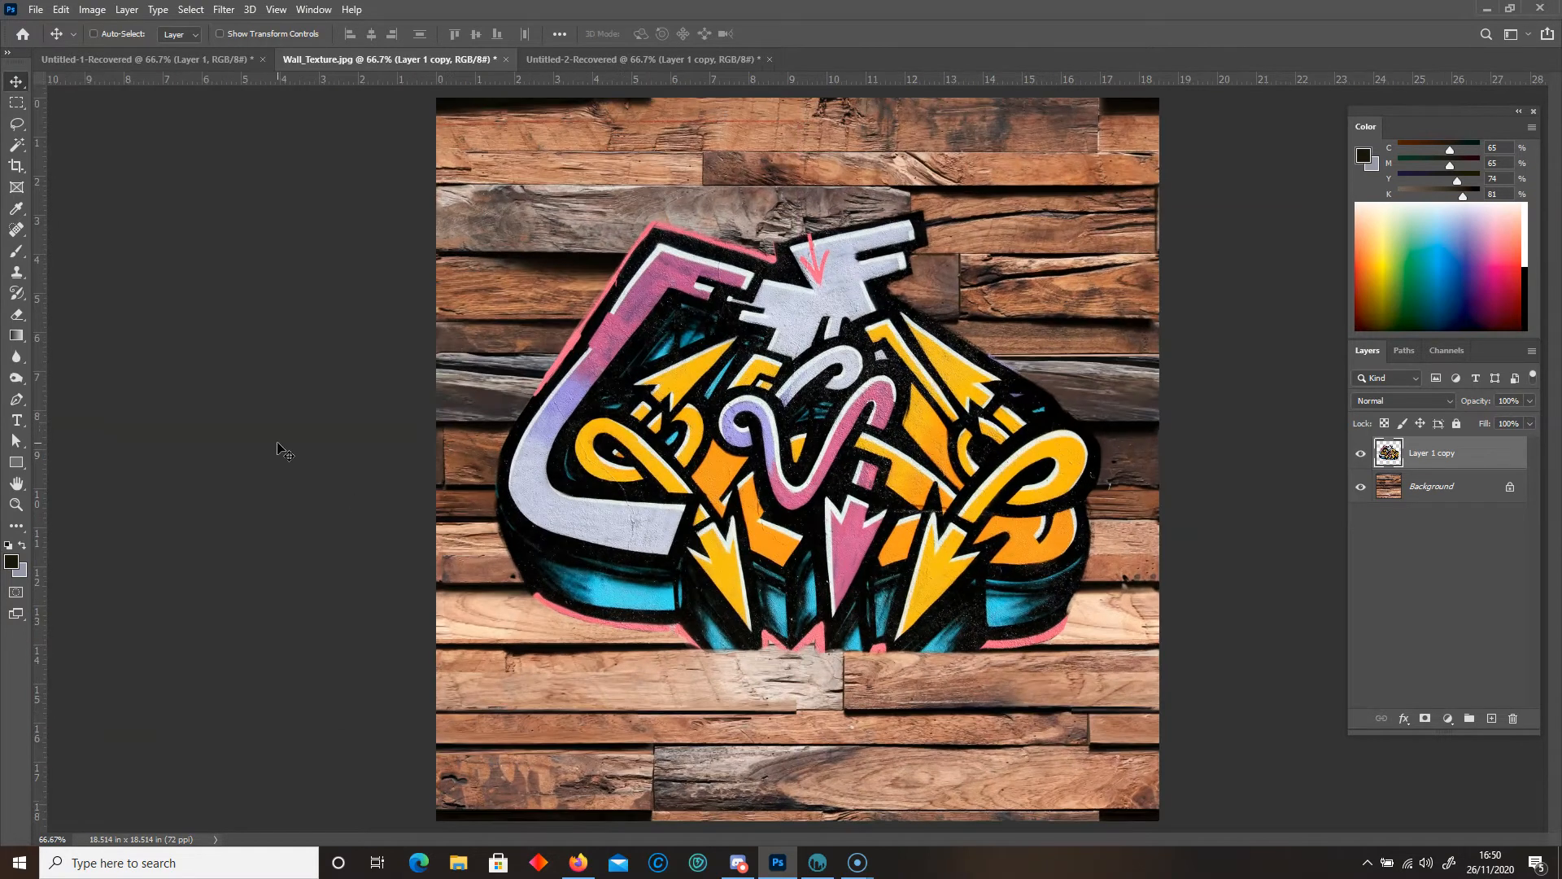
key("ctrl+plus")
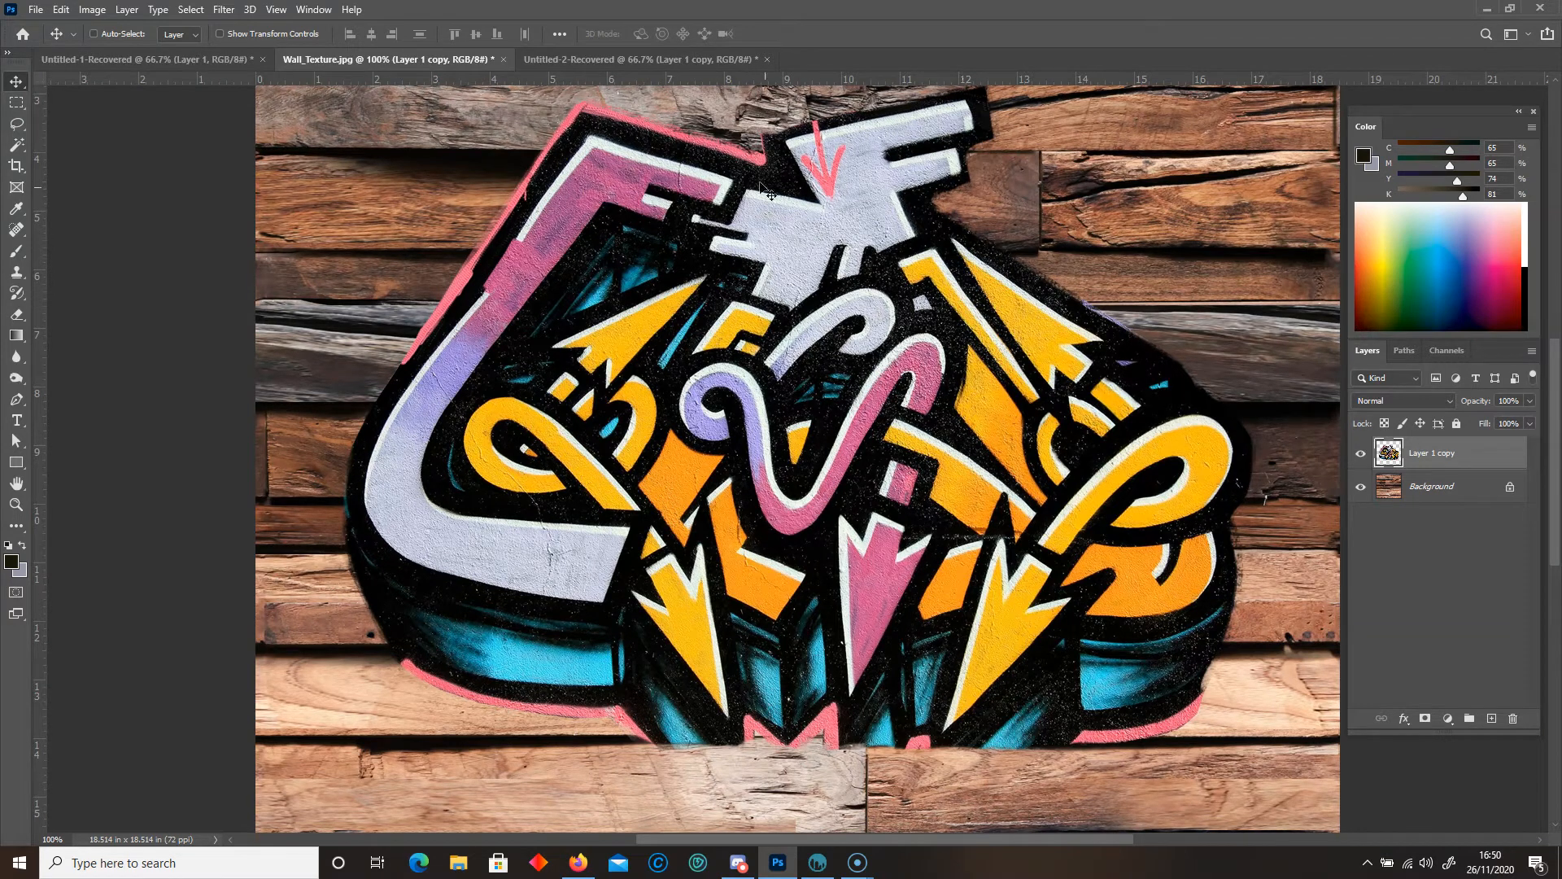
double_click(1480, 455)
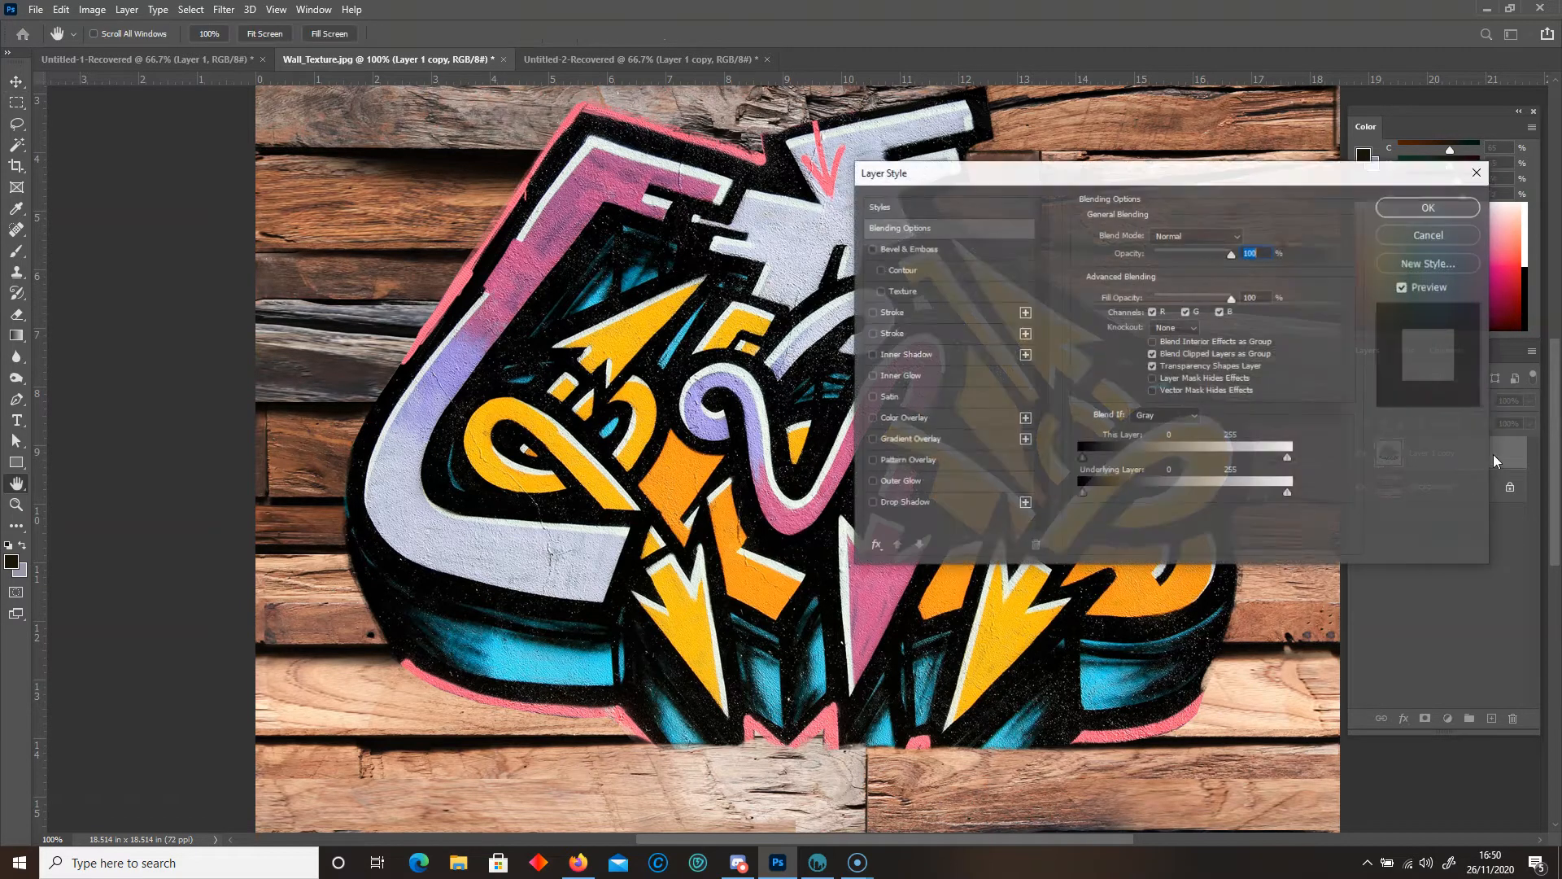
left_click_drag(1102, 174, 285, 104)
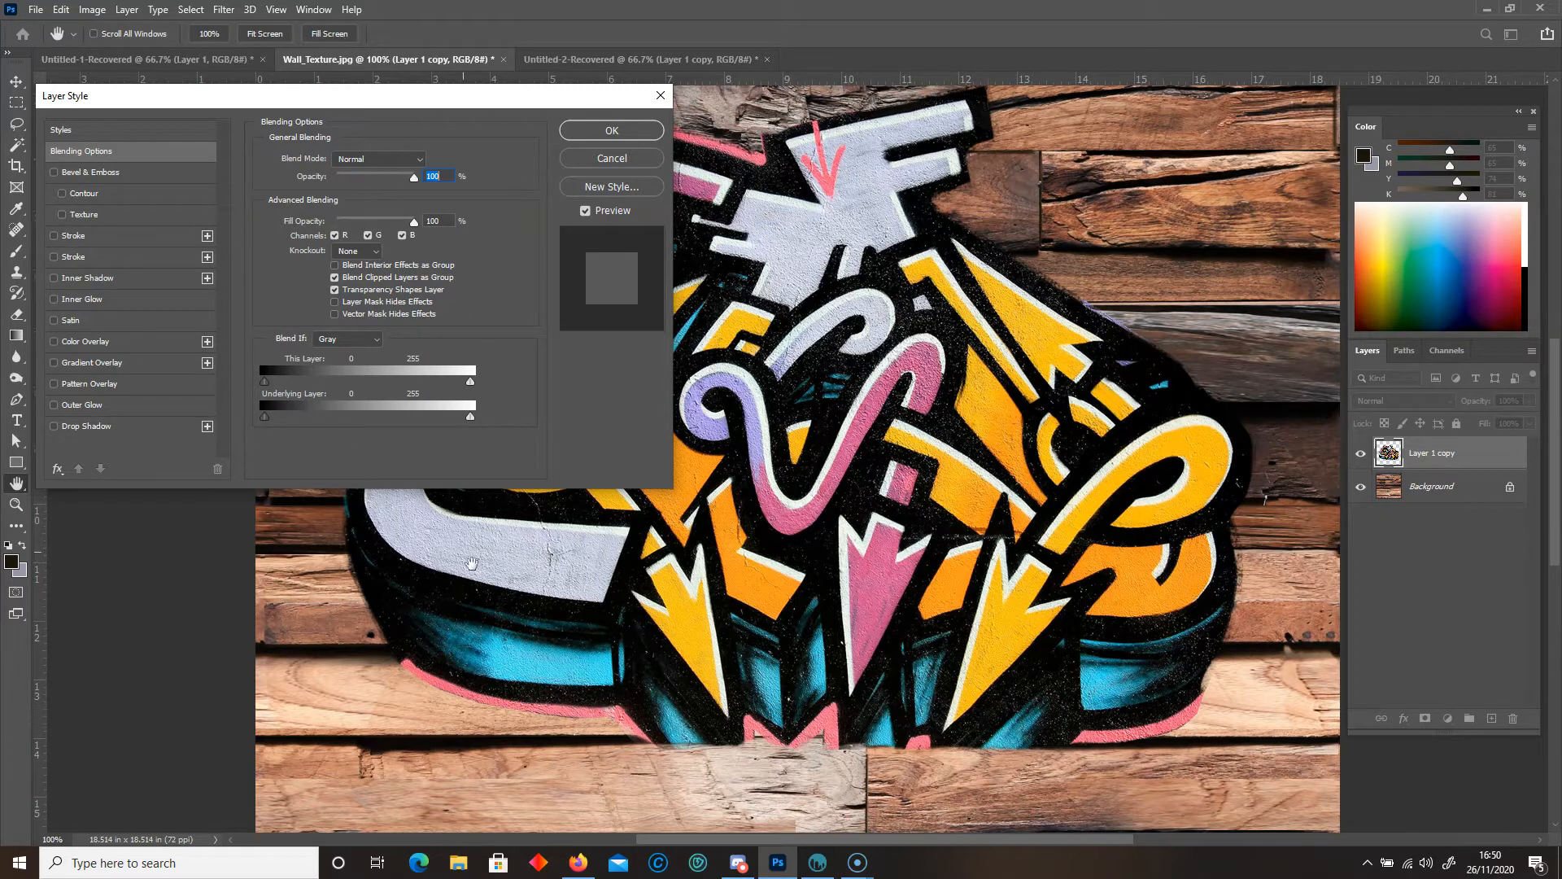
left_click_drag(266, 381, 225, 393)
mouse_move(470, 382)
left_mouse_down()
mouse_move(379, 381)
mouse_move(488, 380)
left_mouse_up()
- Split the Underlying Layer black slider to 36 / 93, pull in and split its white slider, and apply the blending options
left_click_drag(267, 418, 294, 415)
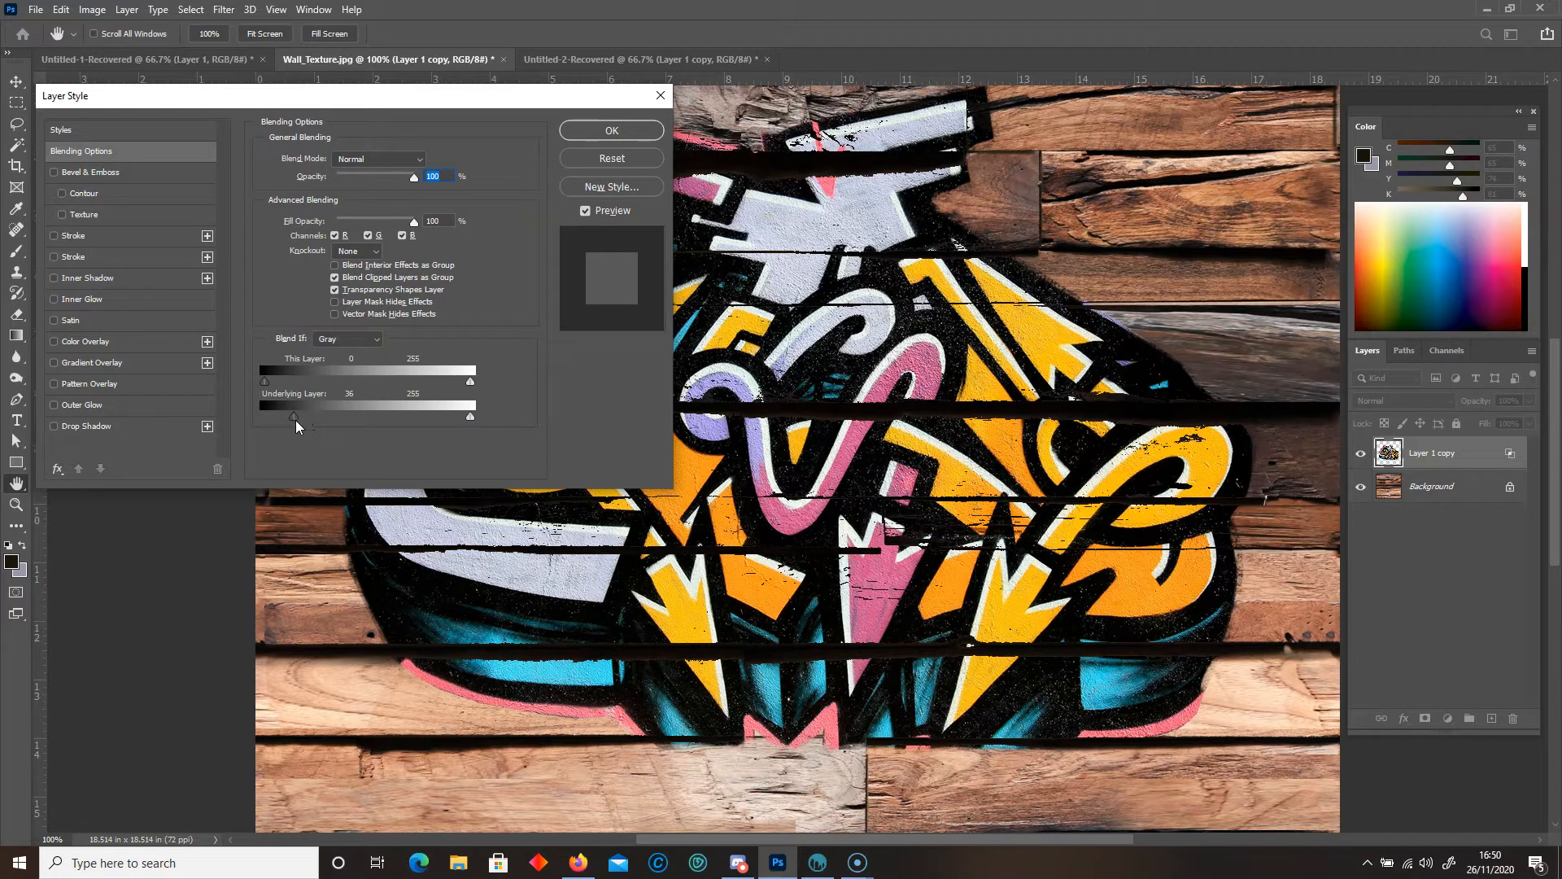
mouse_move(294, 419)
left_mouse_down()
mouse_move(419, 412)
mouse_move(298, 415)
left_mouse_up()
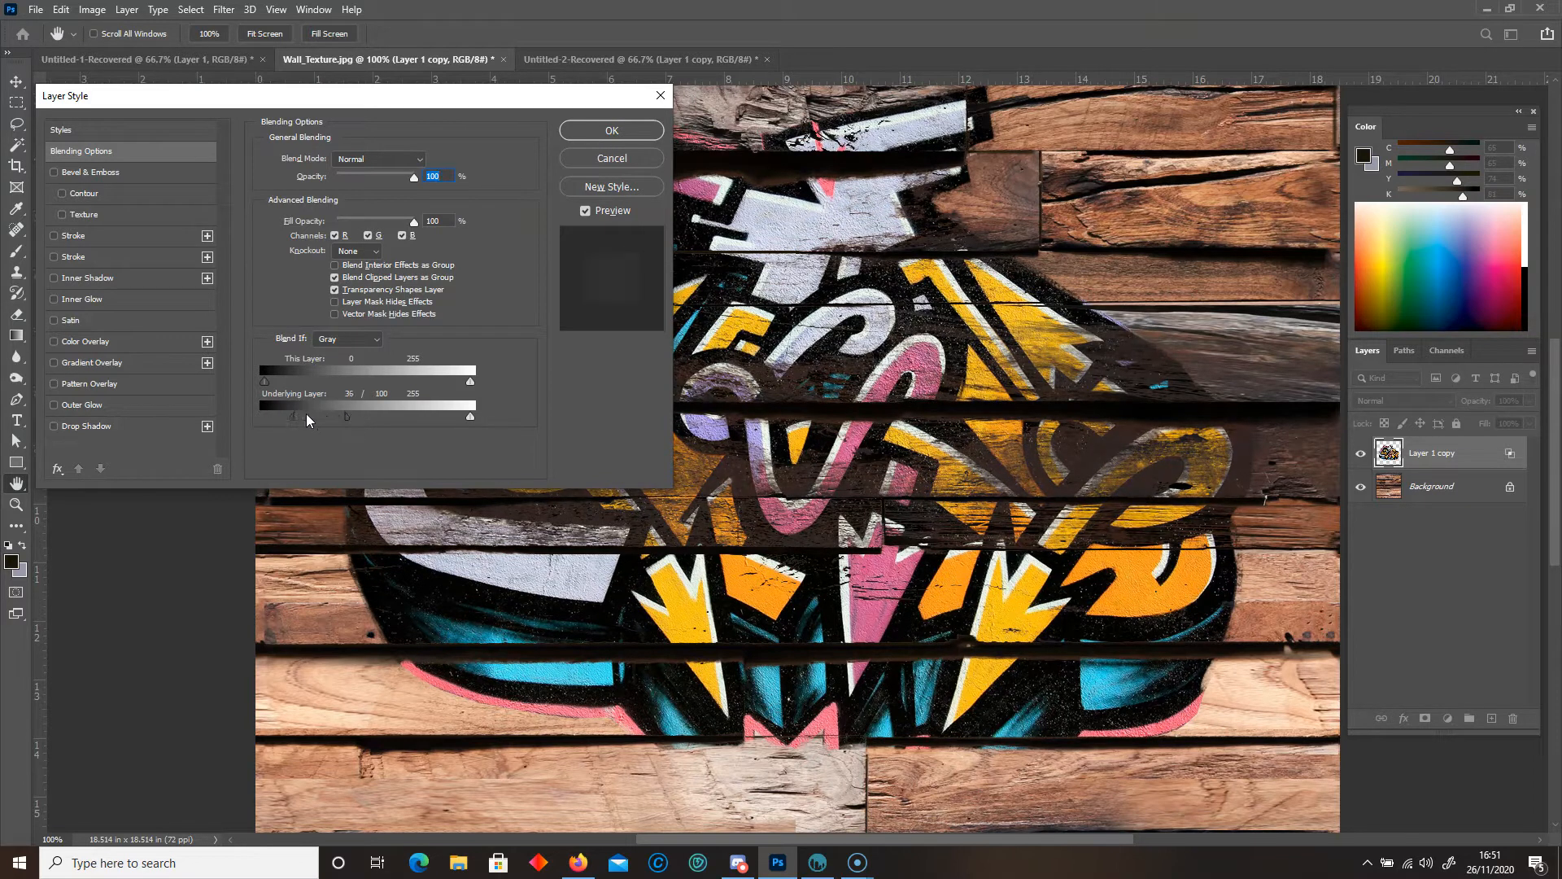
left_click_drag(466, 415, 446, 417)
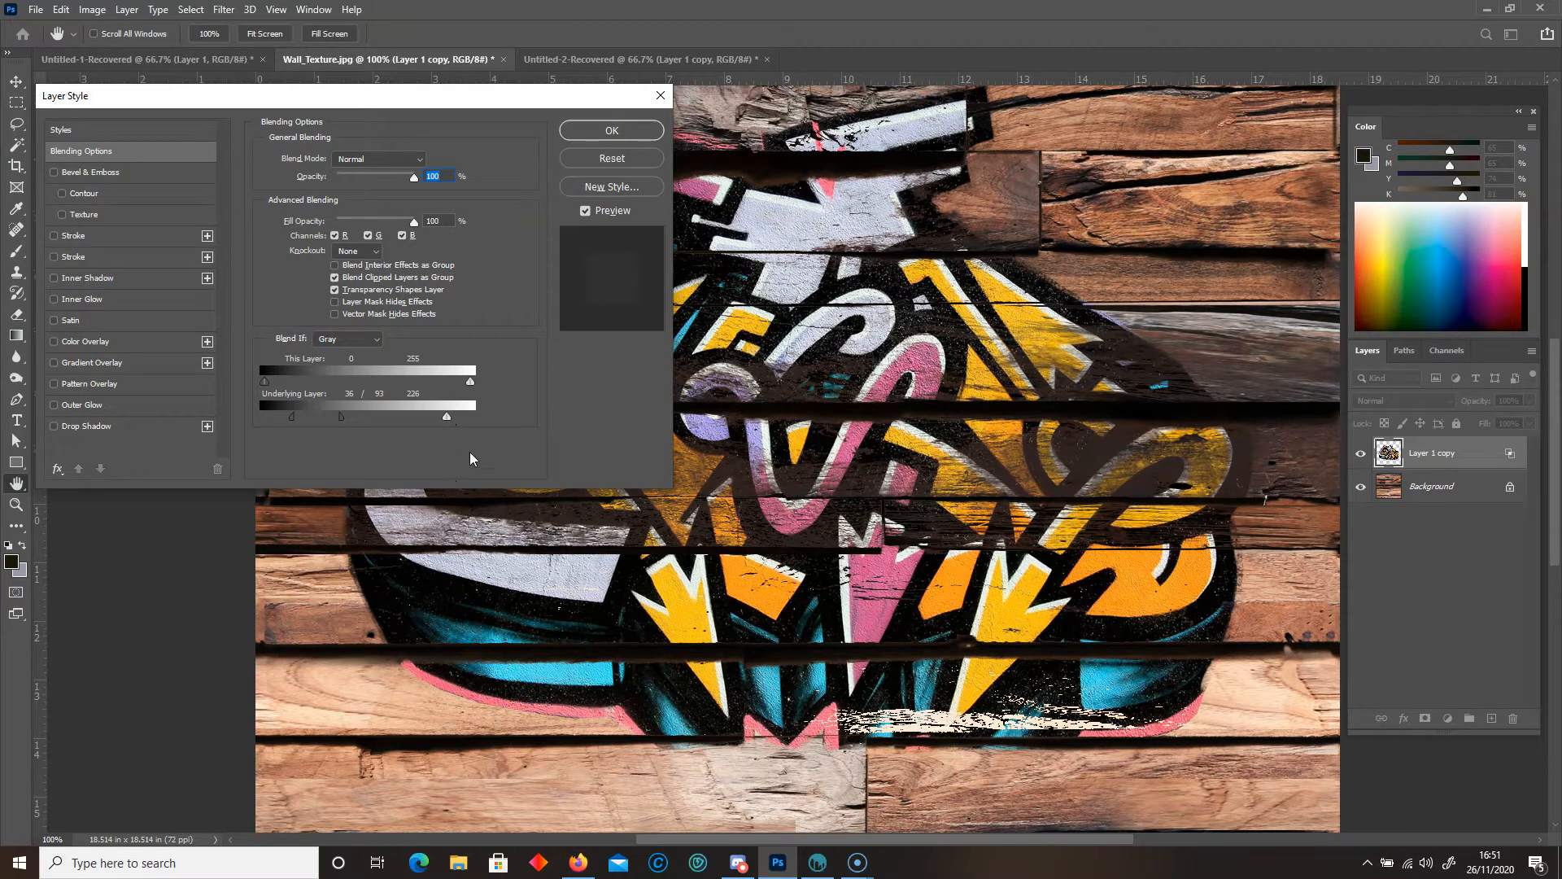
mouse_move(446, 418)
left_mouse_down()
mouse_move(384, 418)
mouse_move(459, 418)
left_mouse_up()
left_click(612, 130)
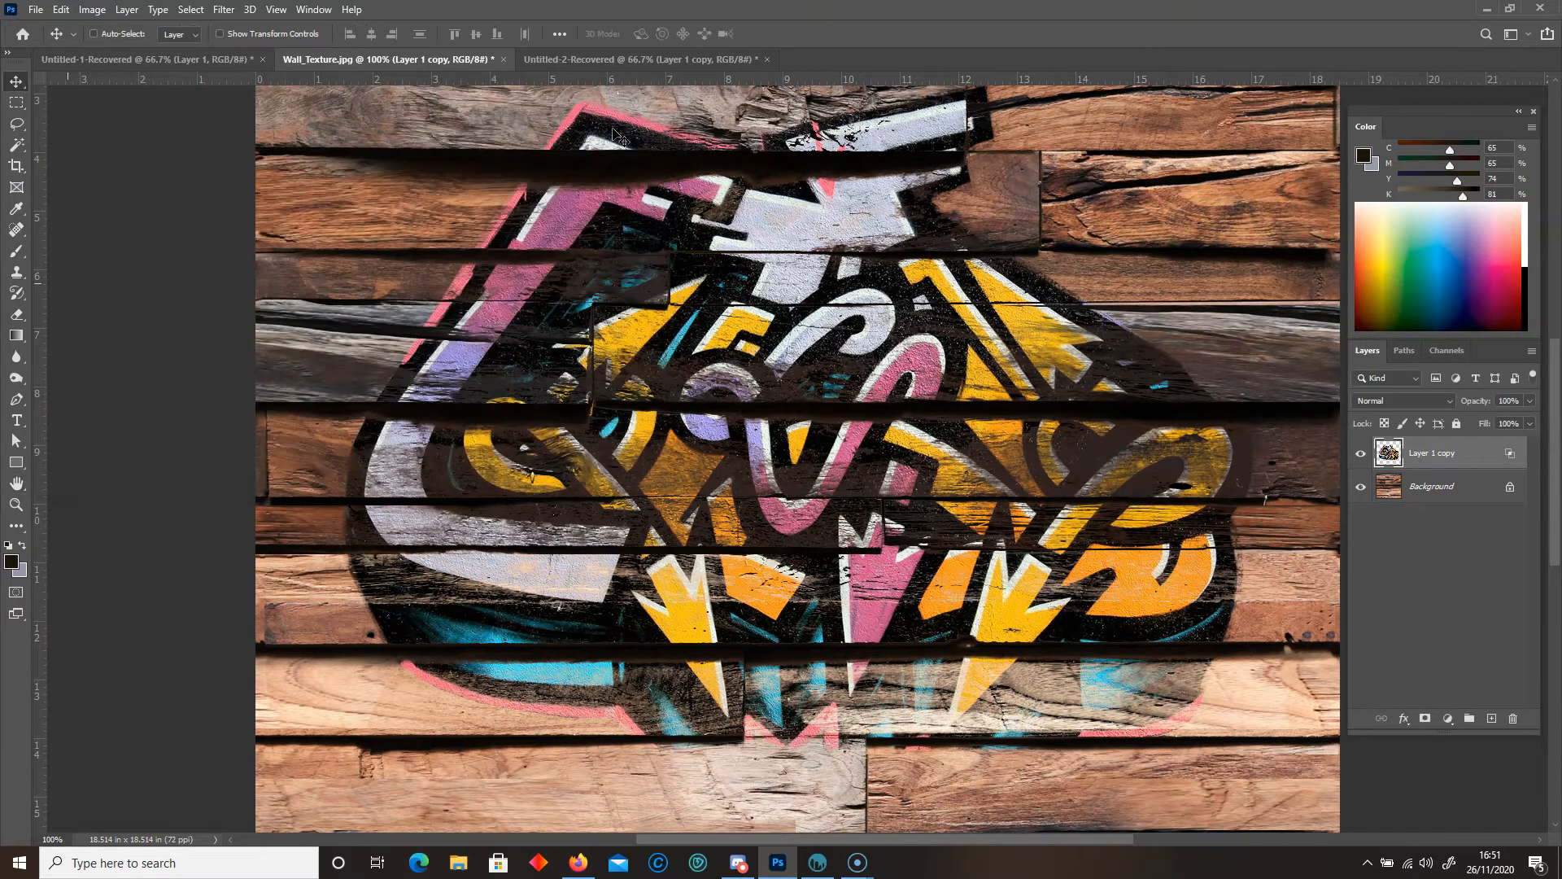
- Nudge the blended graffiti layer slightly to the right on the wood wall
key("ctrl+minus")
left_click_drag(667, 458, 708, 458)
key("ctrl+plus")
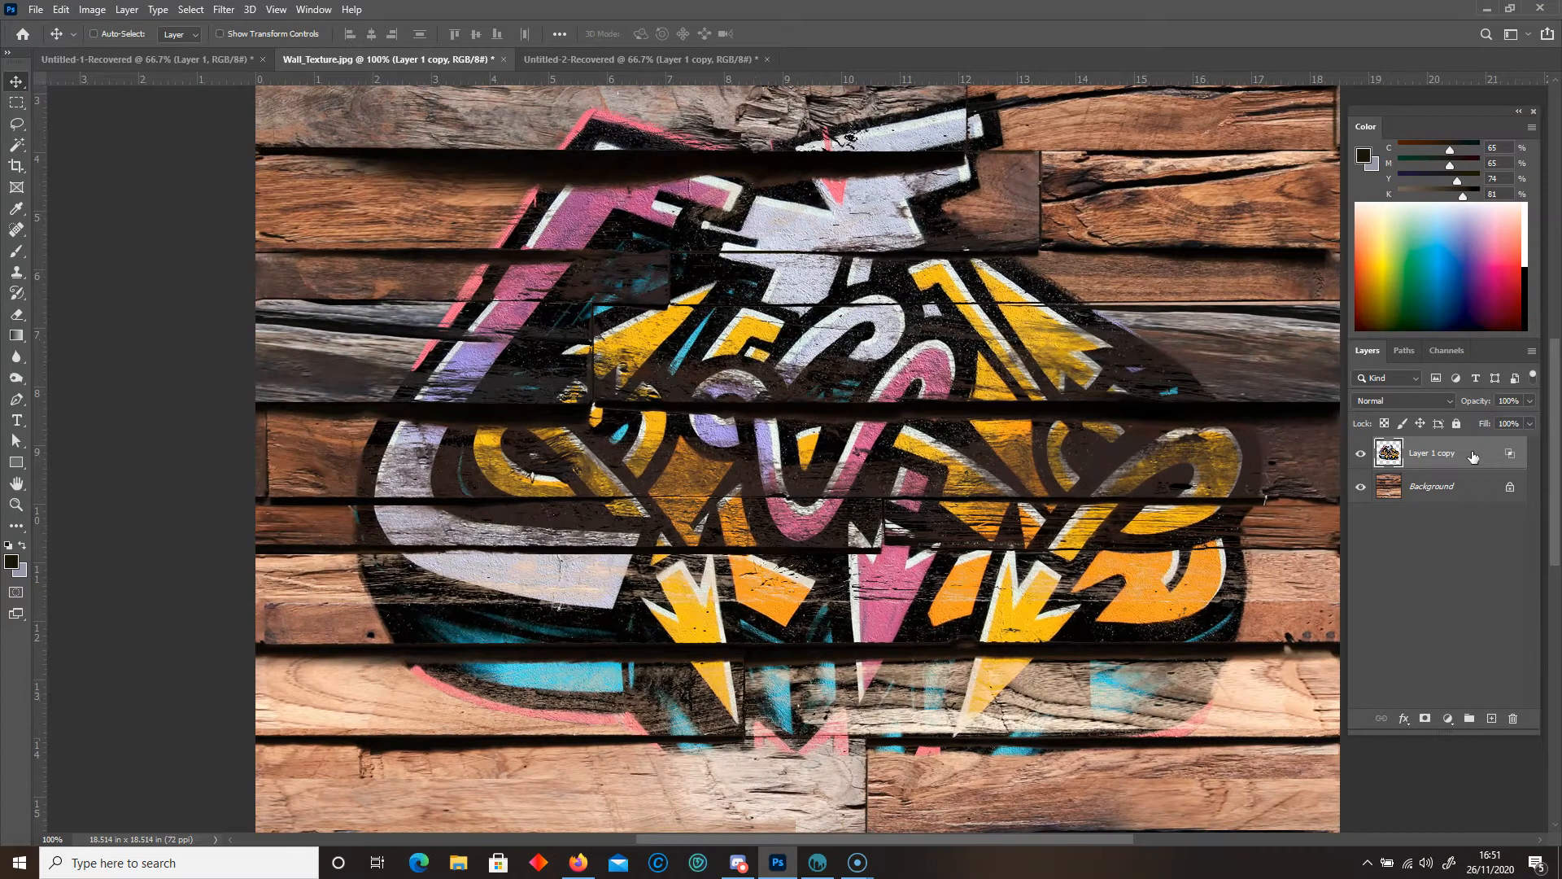
- Save a JPEG copy of the graffiti wall to the Desktop as Wall_Texture2.jpg at quality 12
left_click(35, 9)
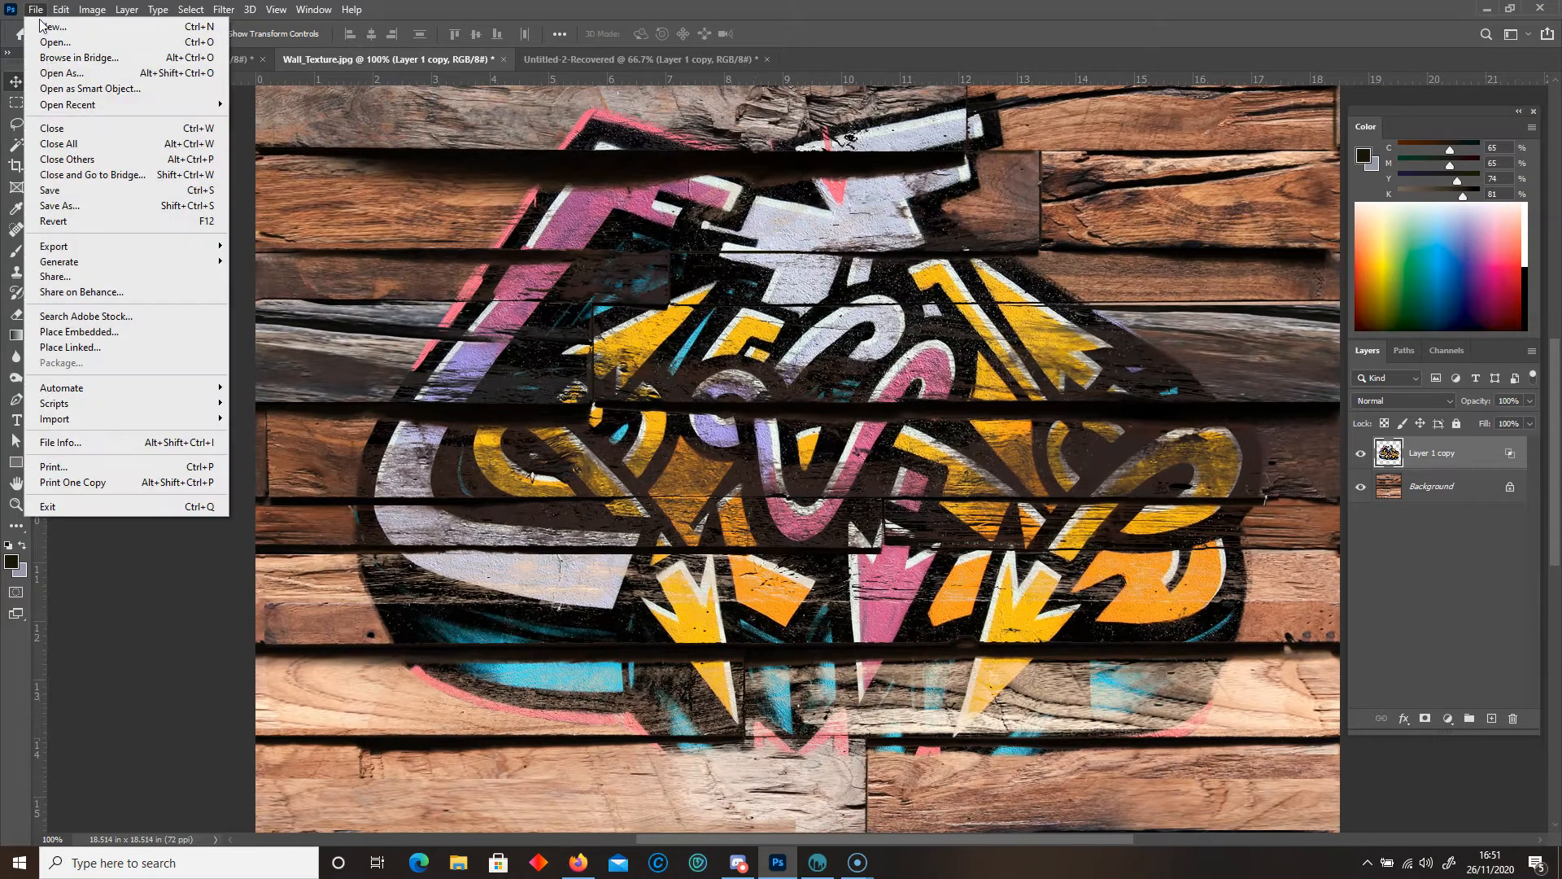
left_click(76, 205)
left_click(189, 379)
left_click(175, 511)
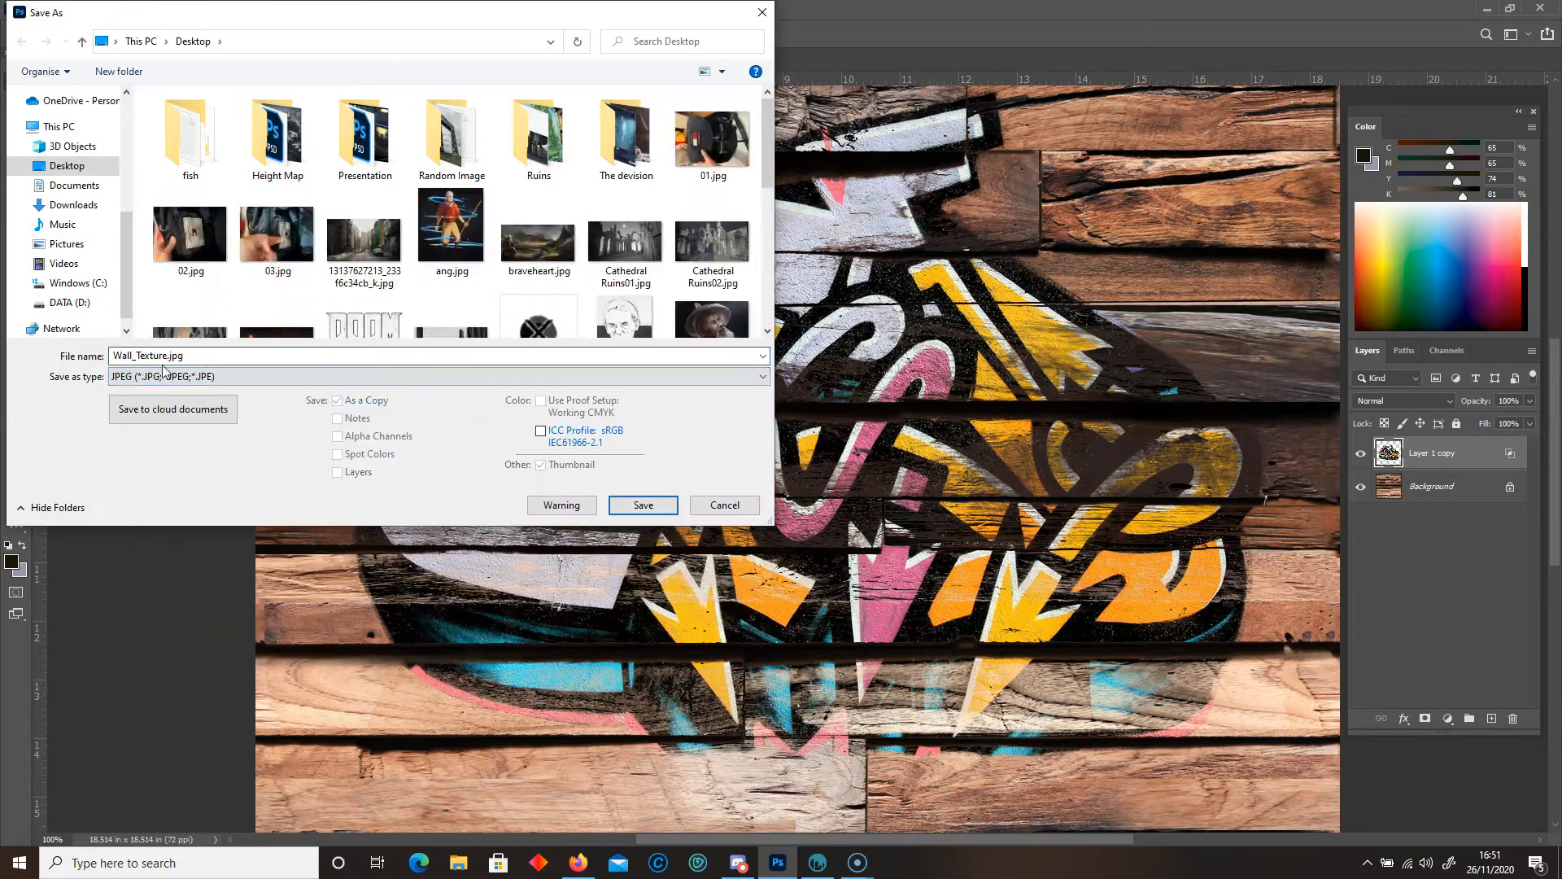
left_click(167, 356)
type("2")
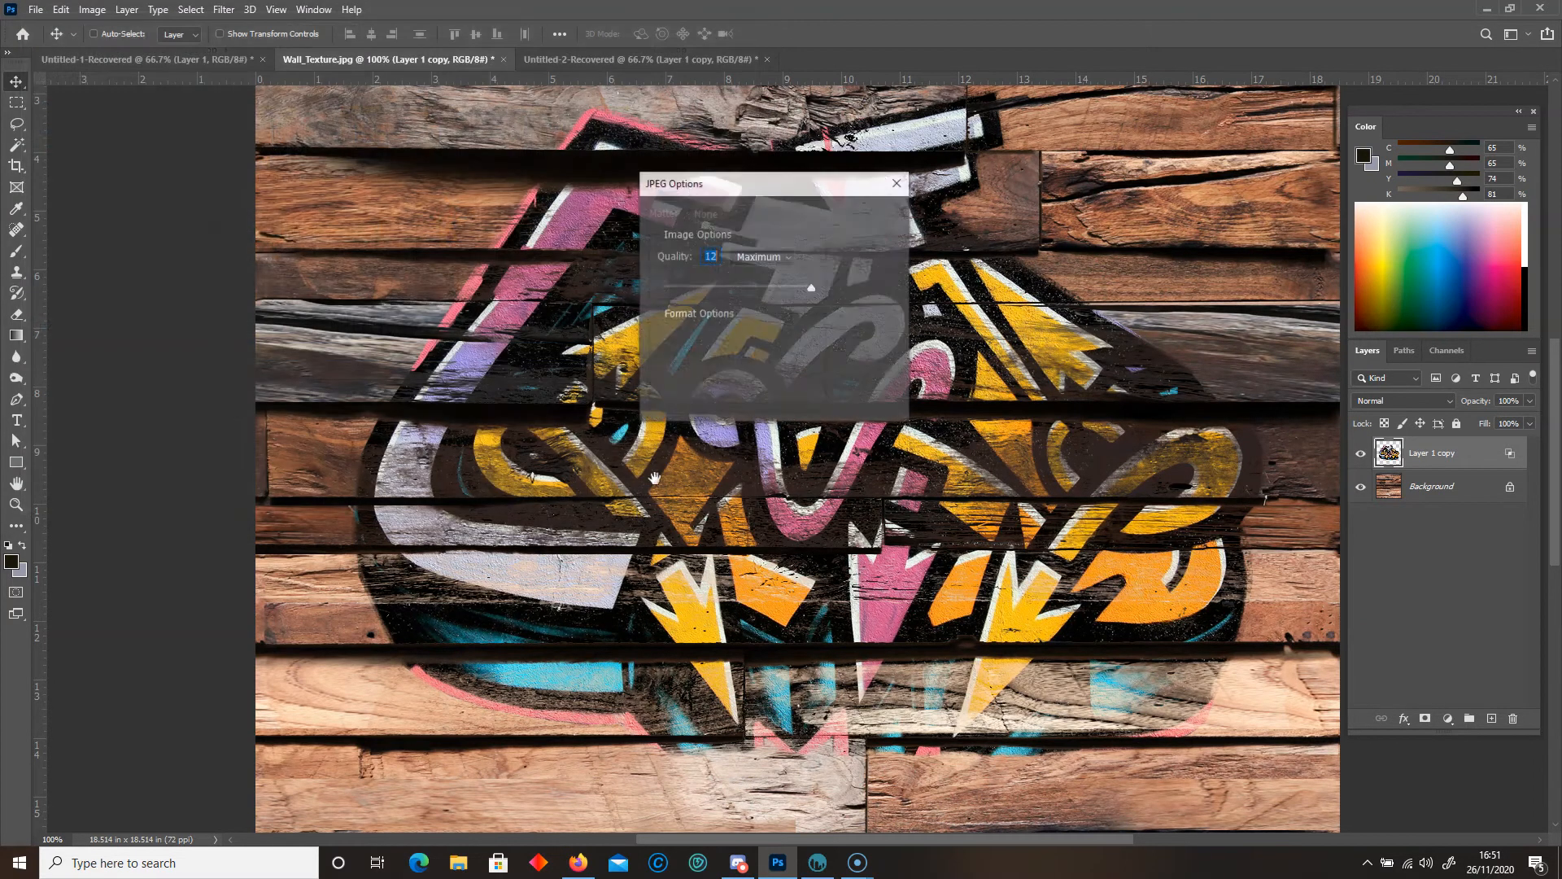
left_click(643, 504)
left_click(867, 242)
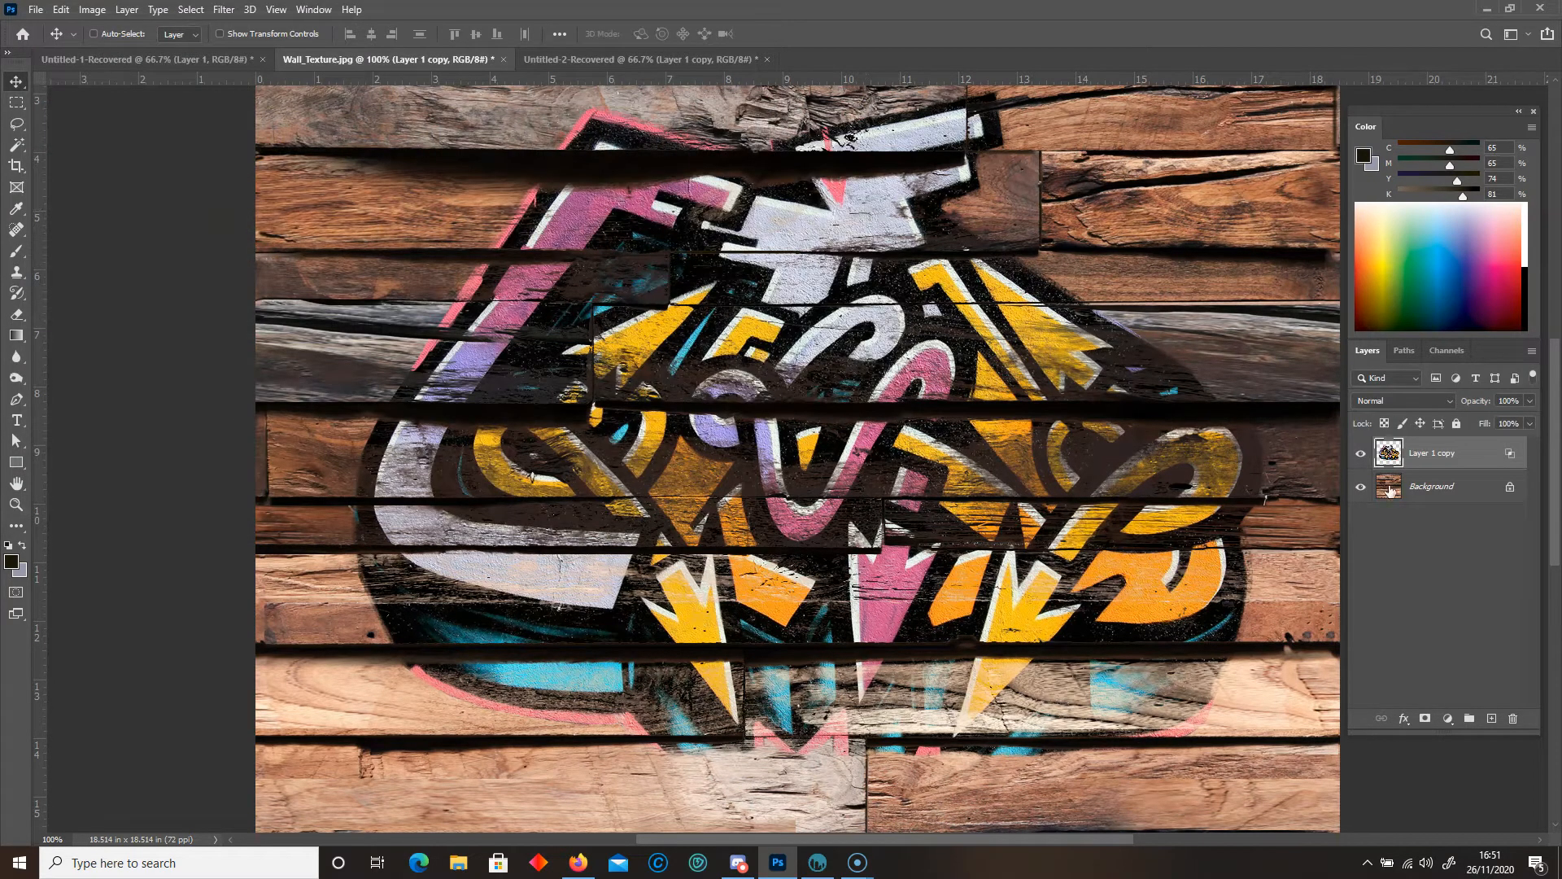
- Hide the graffiti layer and turn the Background into pure black and white with a Threshold level of 28
left_click(1363, 457)
key("ctrl+minus")
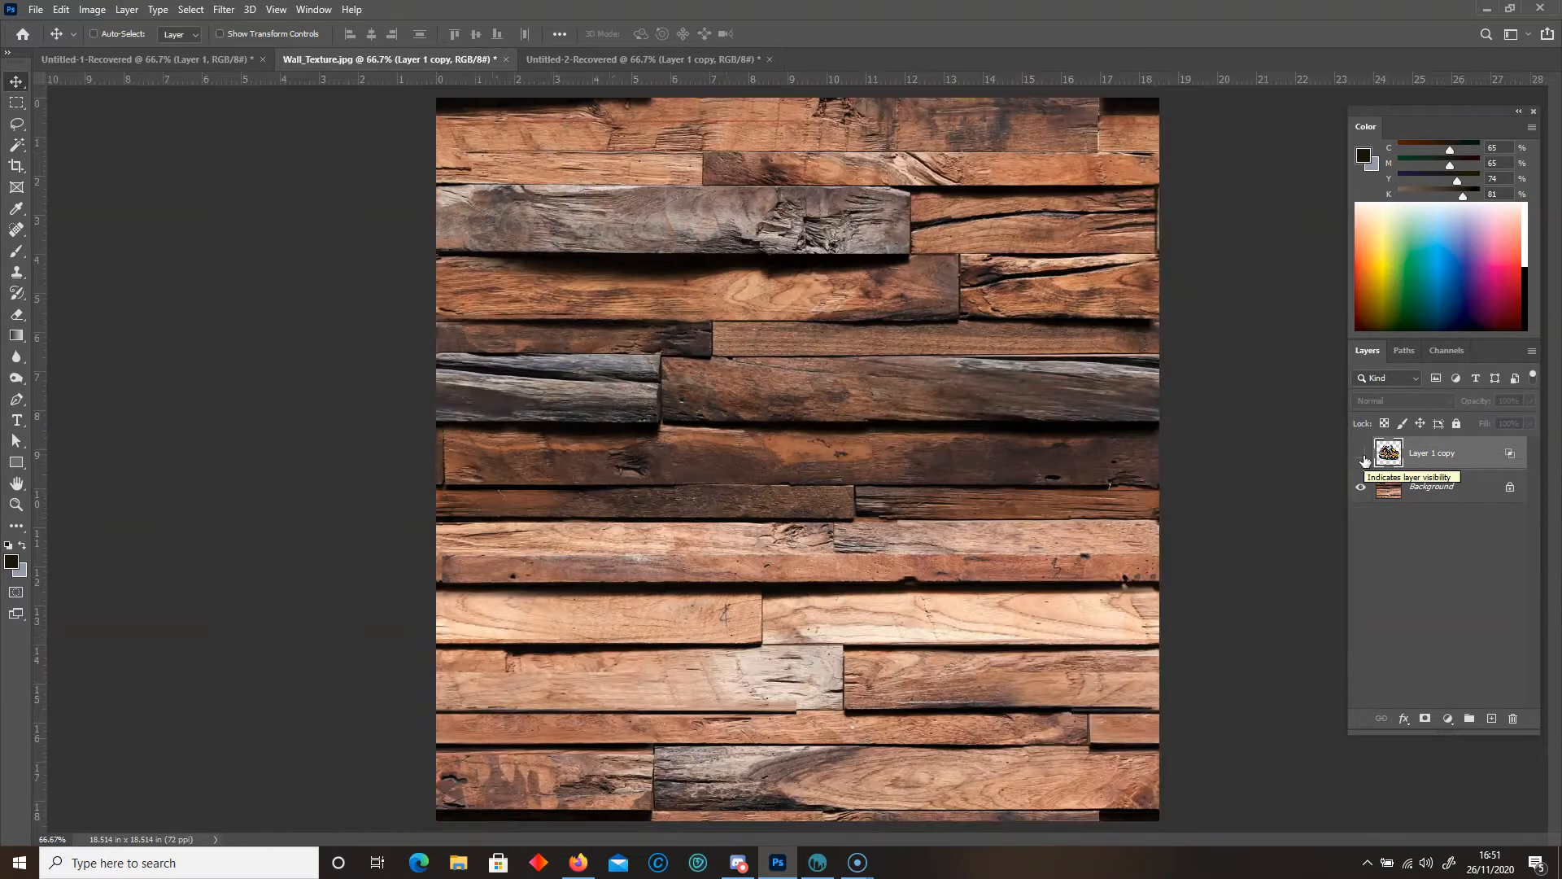
left_click(1432, 496)
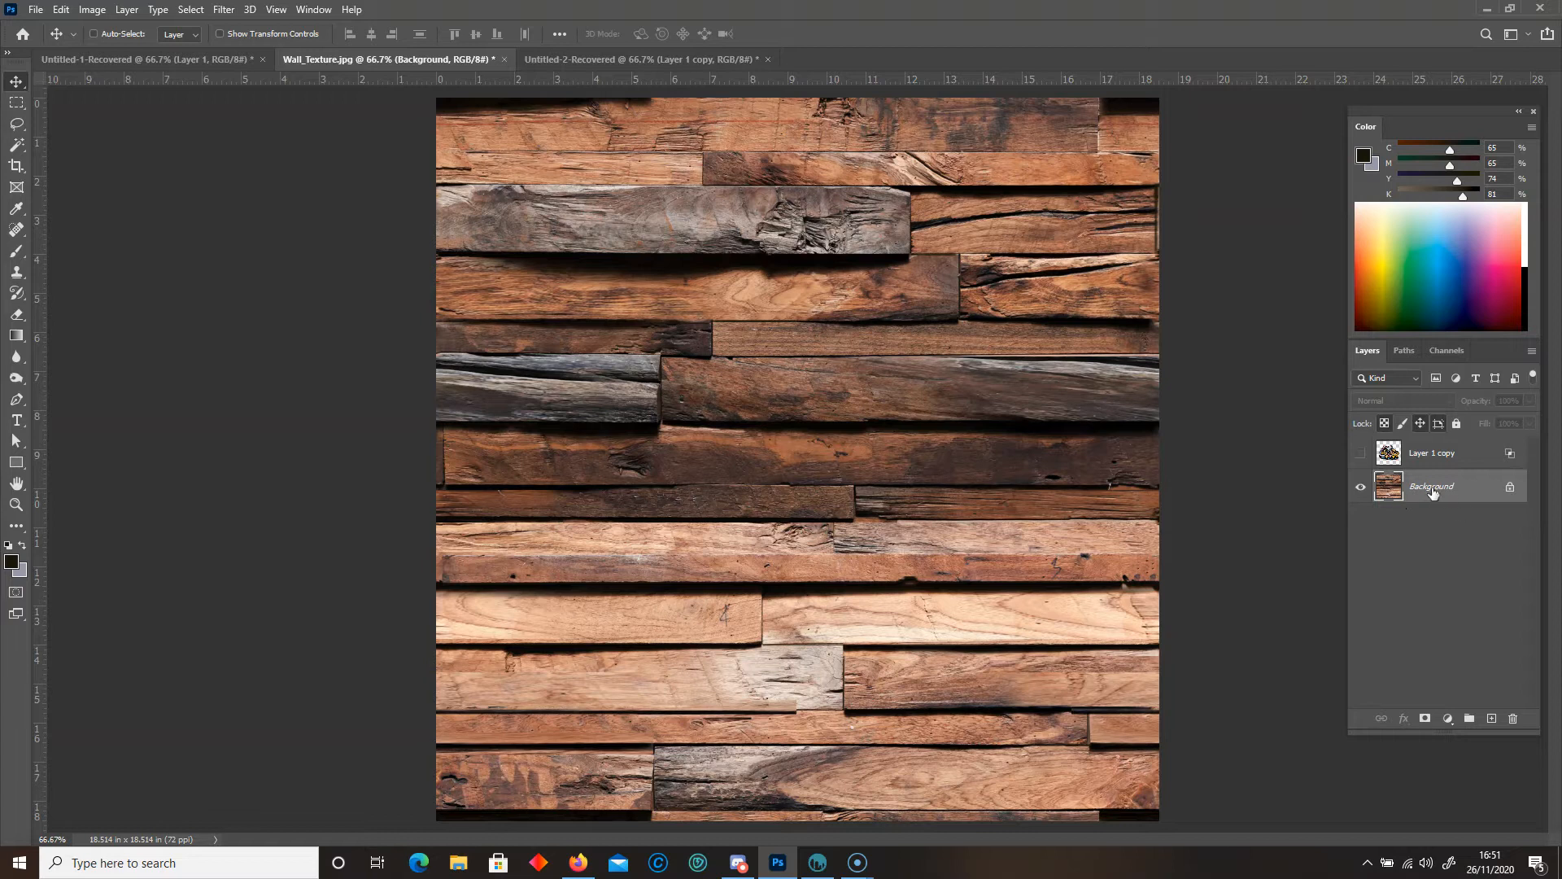
left_click(92, 10)
mouse_move(128, 56)
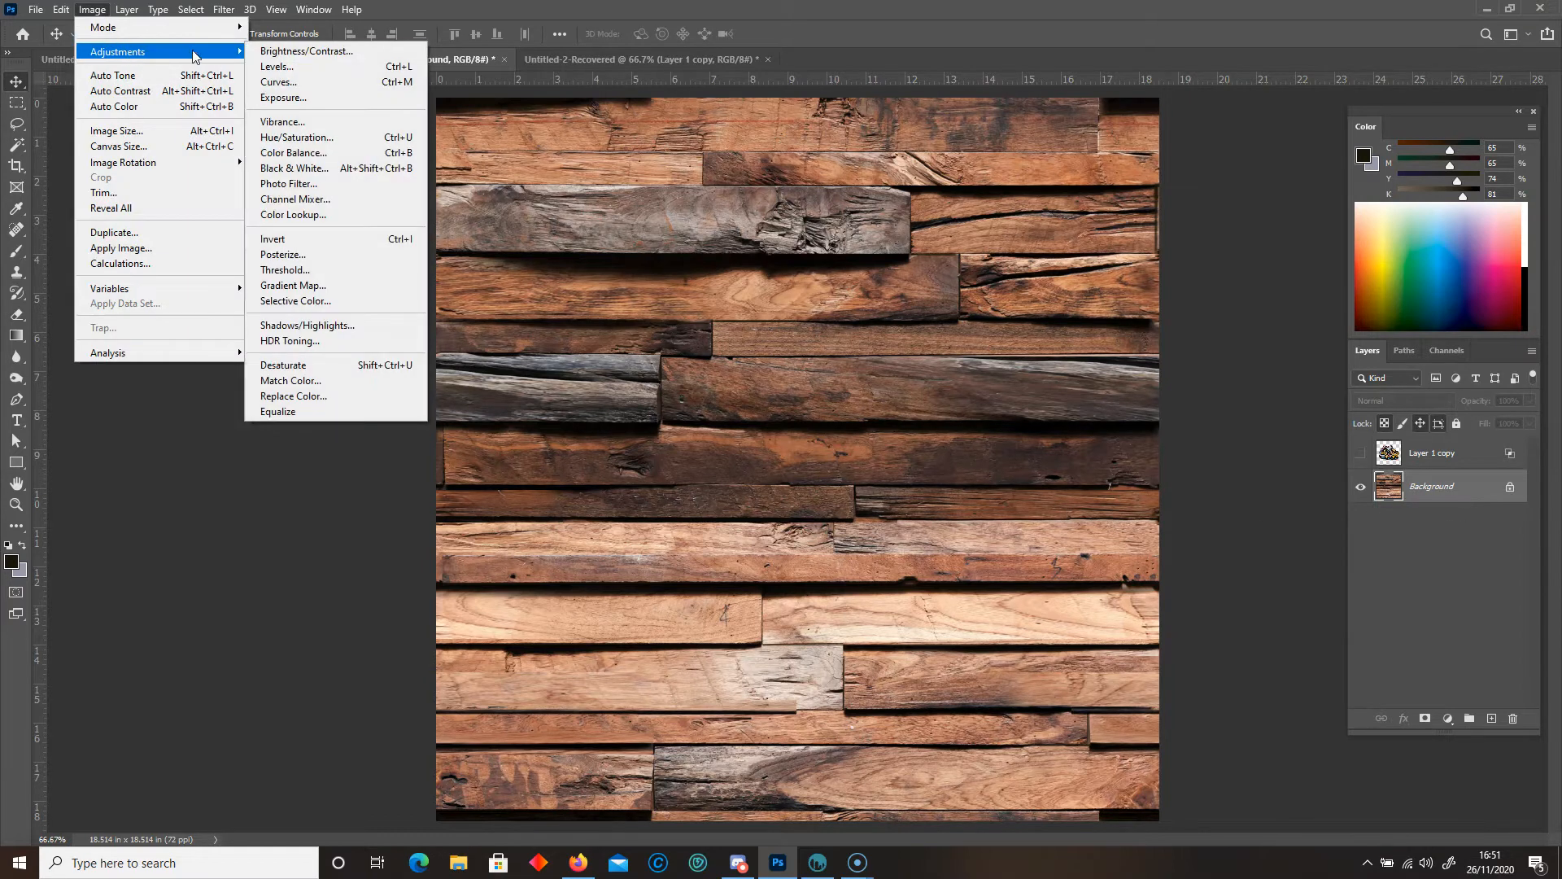
left_click(325, 270)
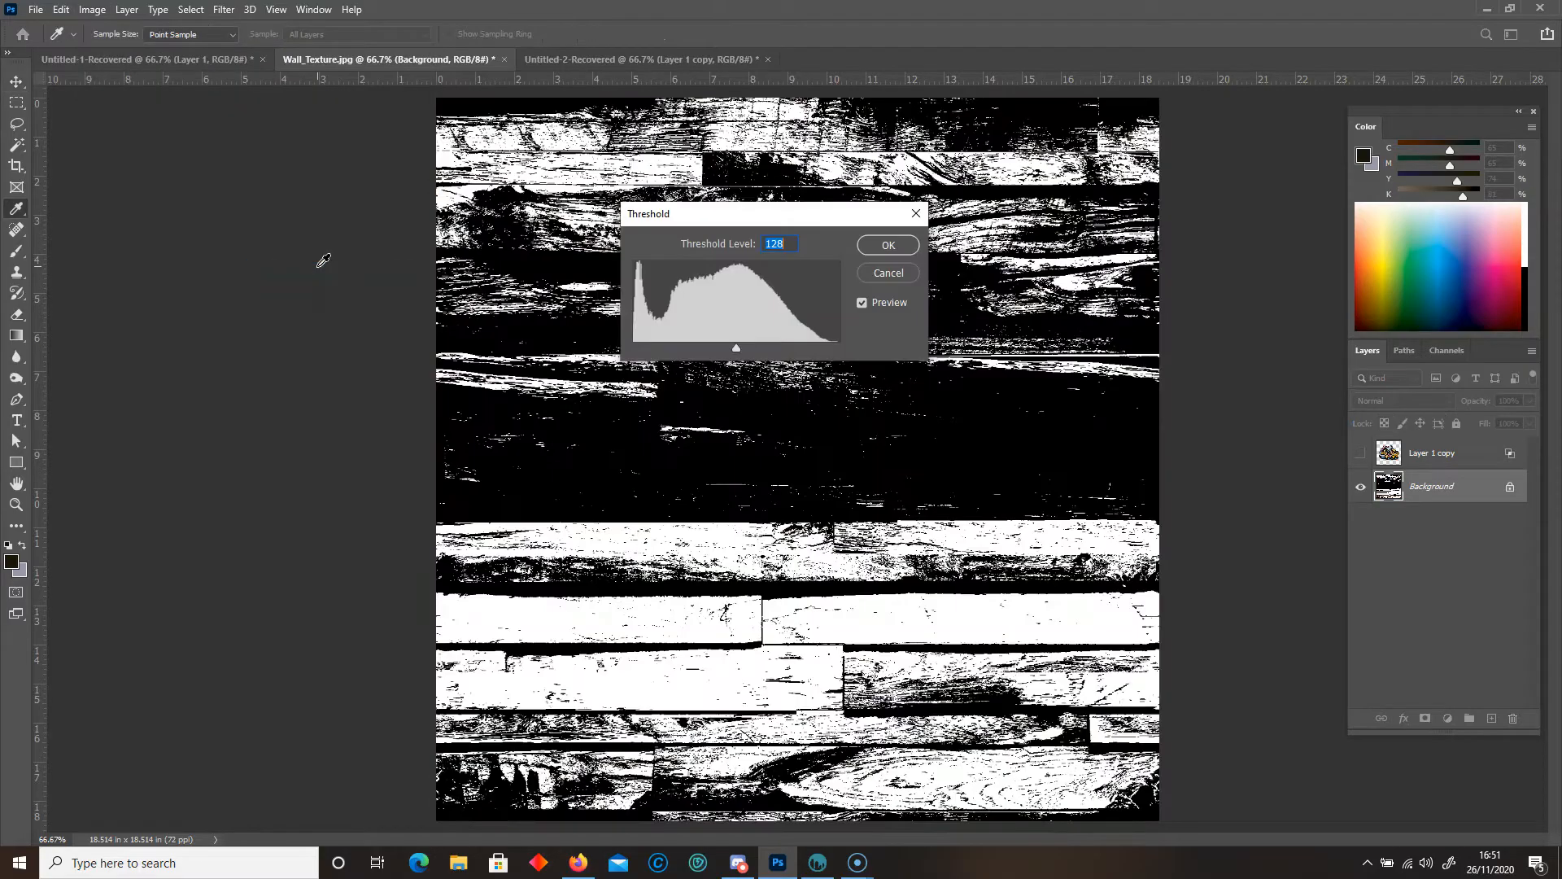
mouse_move(736, 353)
left_mouse_down()
mouse_move(670, 351)
mouse_move(740, 340)
mouse_move(725, 341)
mouse_move(764, 354)
mouse_move(741, 348)
left_mouse_up()
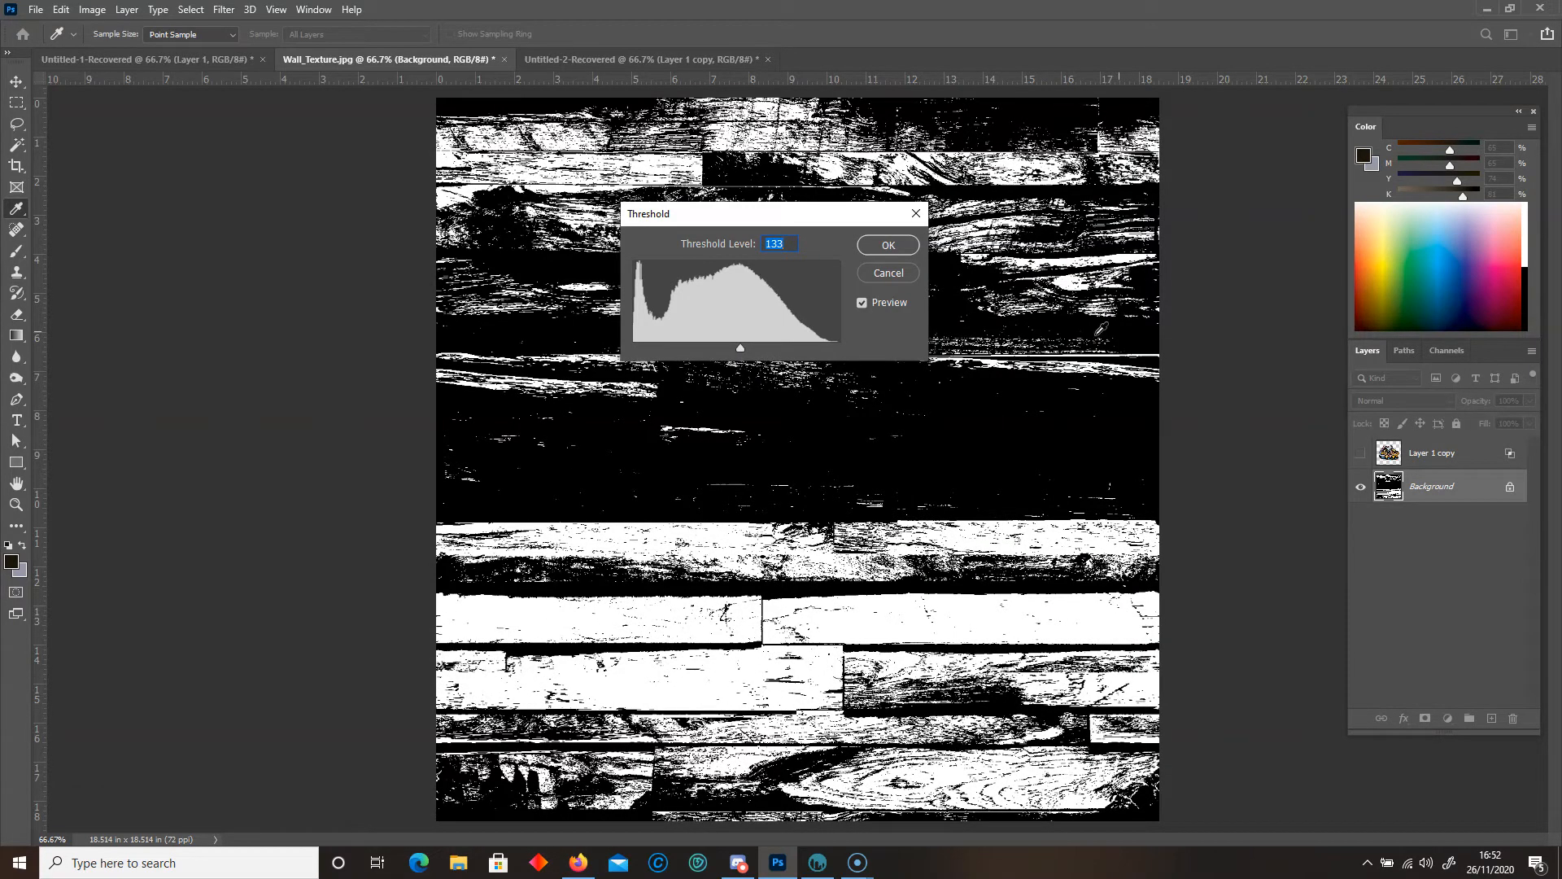
left_click_drag(725, 353, 663, 353)
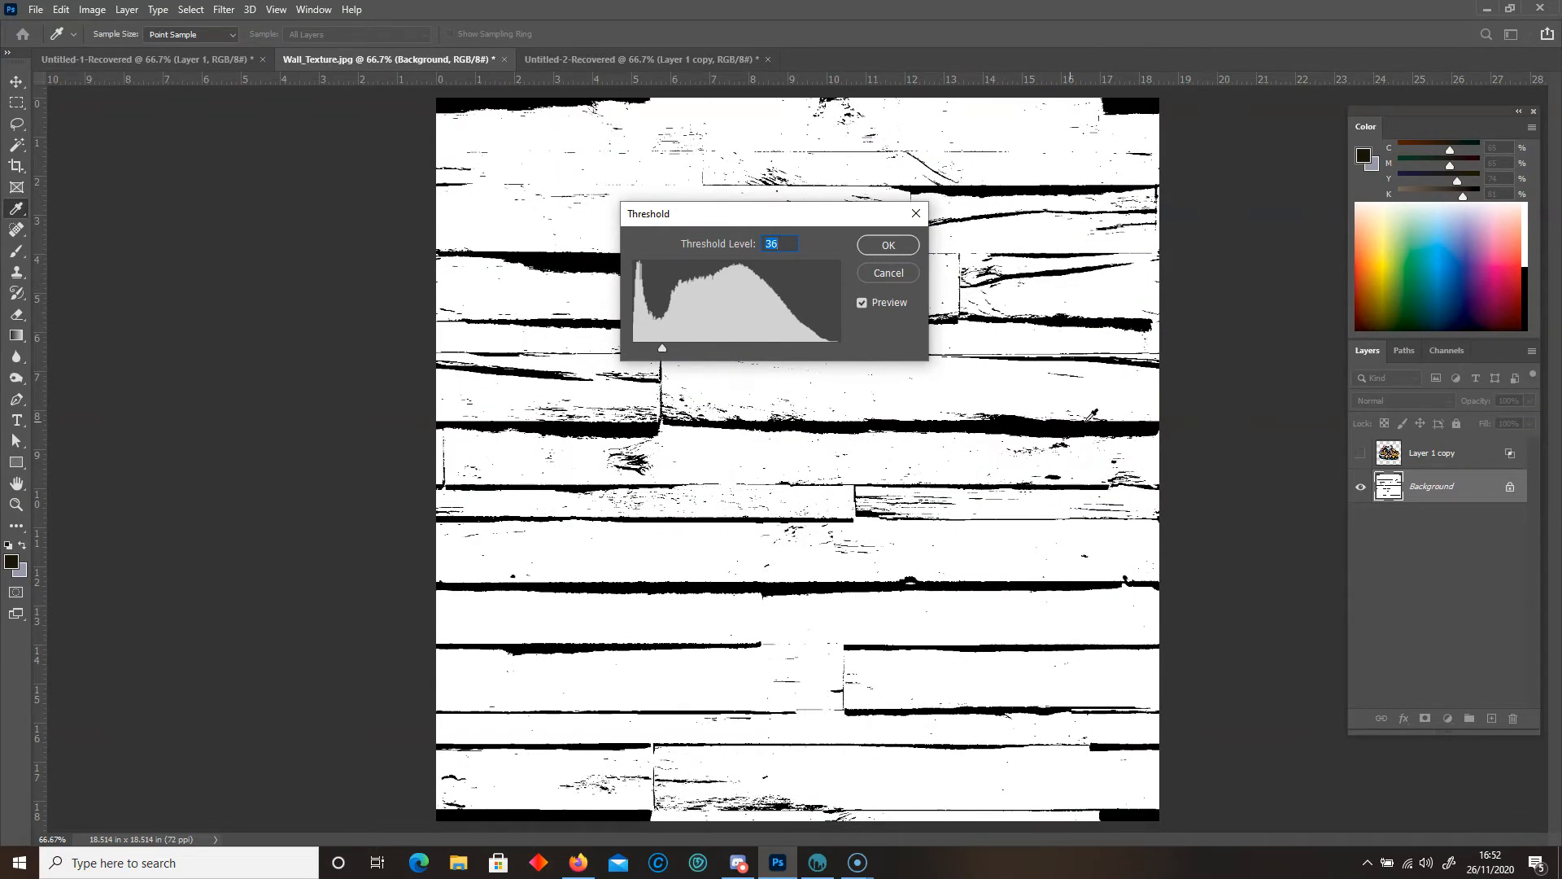
left_click_drag(663, 350, 657, 348)
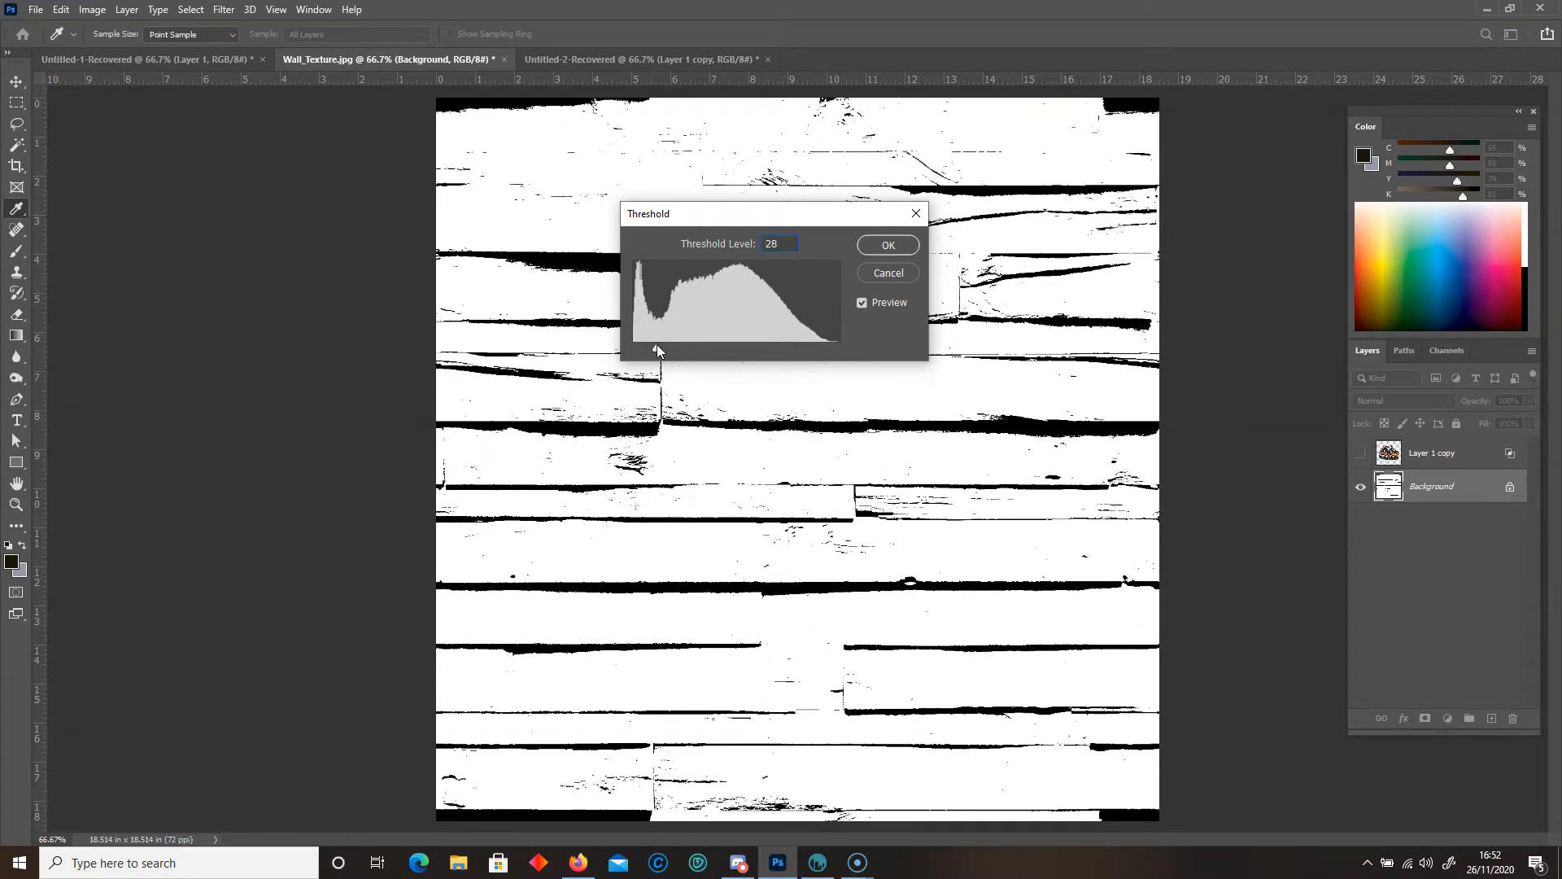
left_click(888, 245)
- Soften the black-and-white Background with a Gaussian Blur of 1.6 pixels radius
key("ctrl+plus")
key("ctrl+plus")
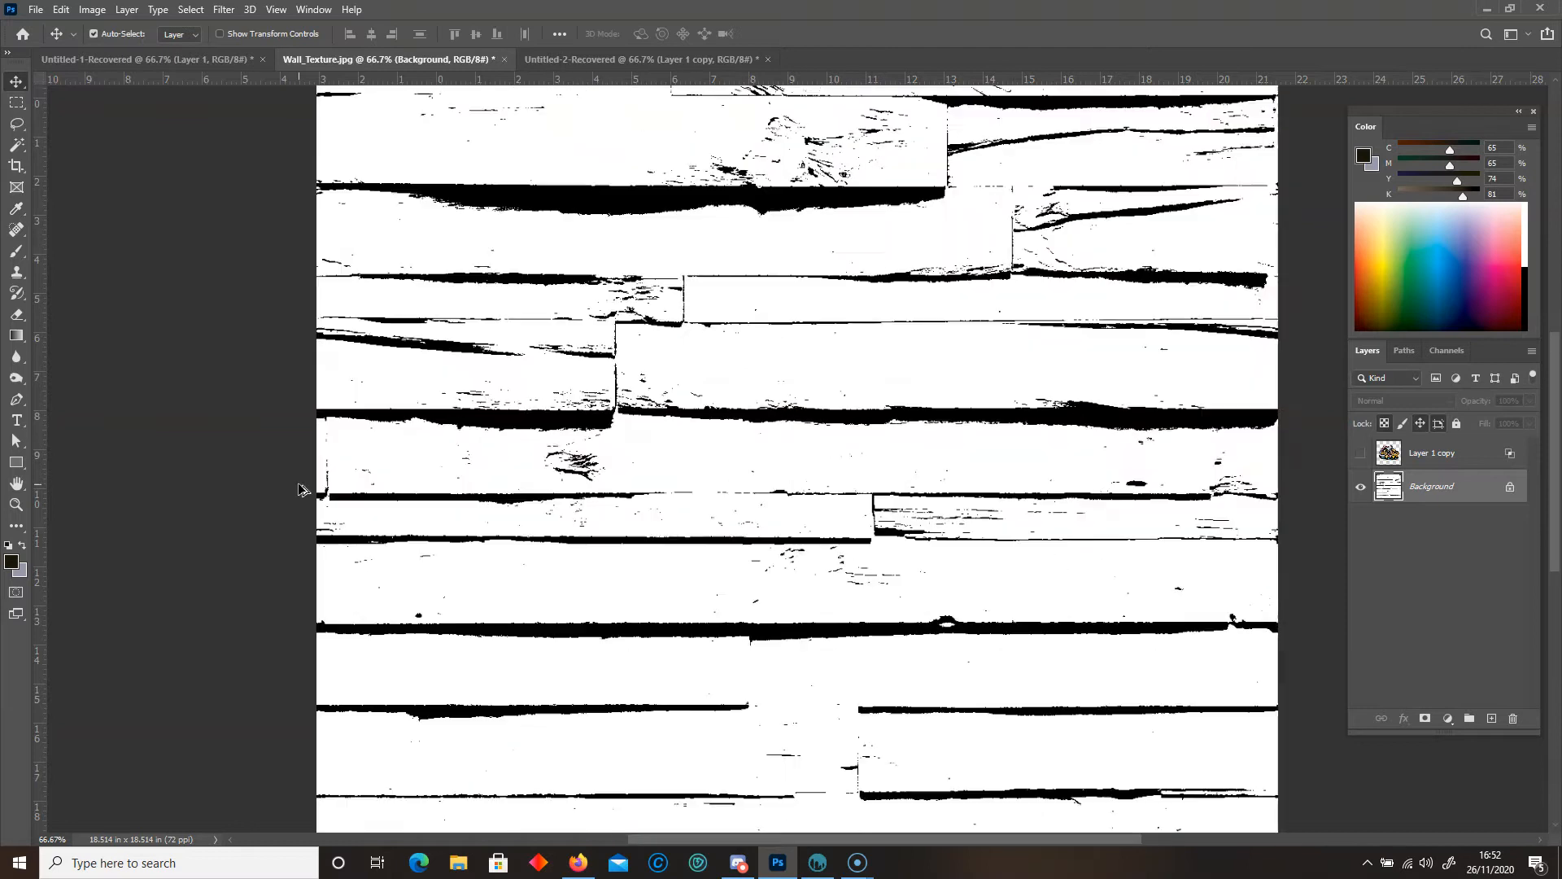
left_click(223, 11)
mouse_move(314, 193)
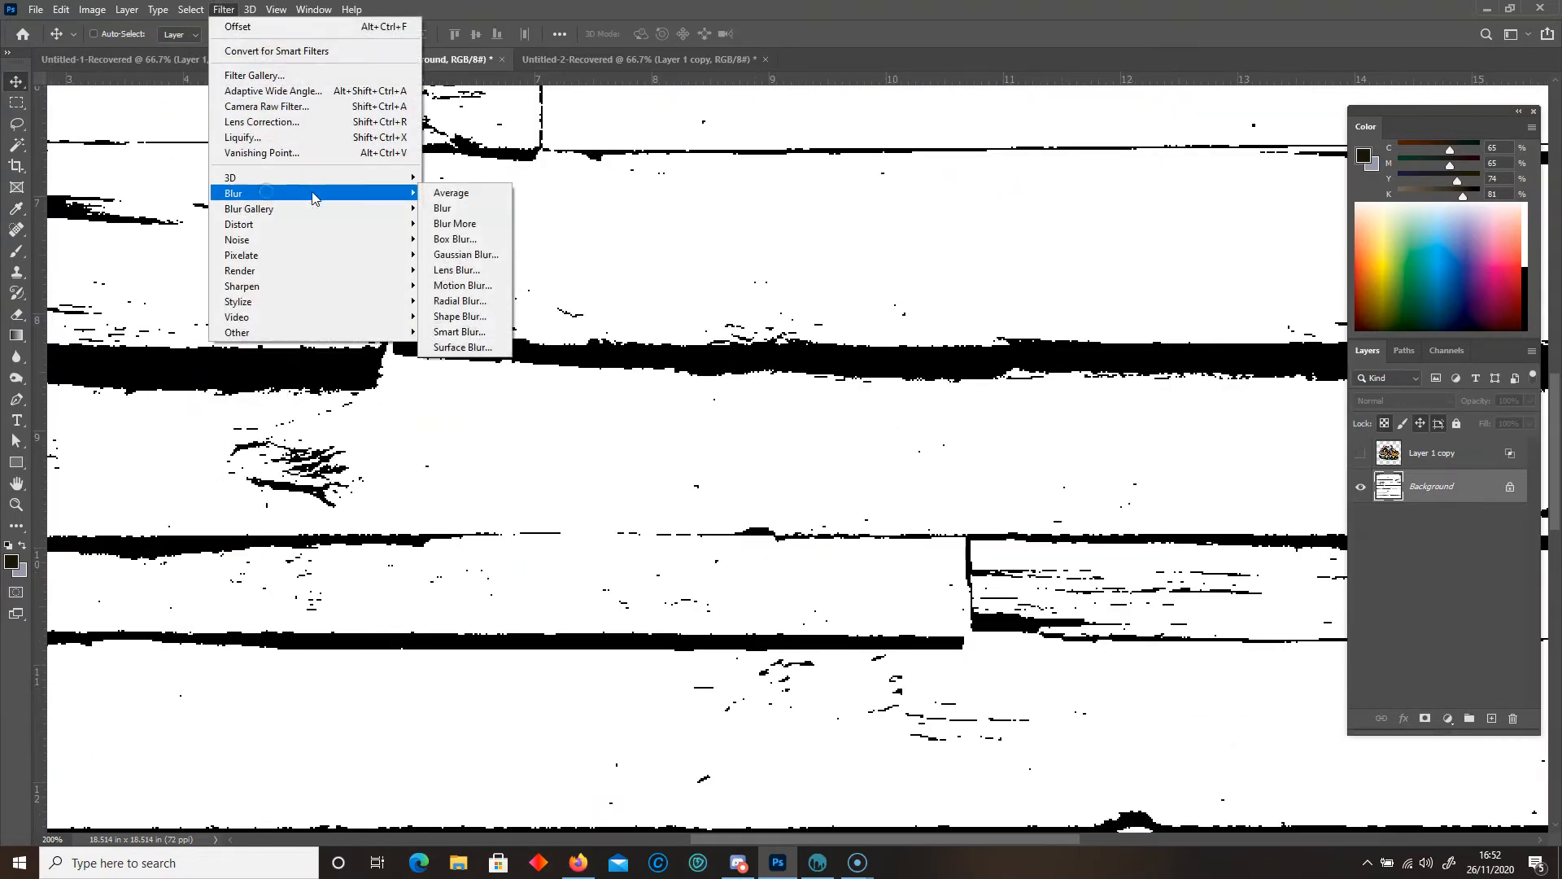
left_click(453, 255)
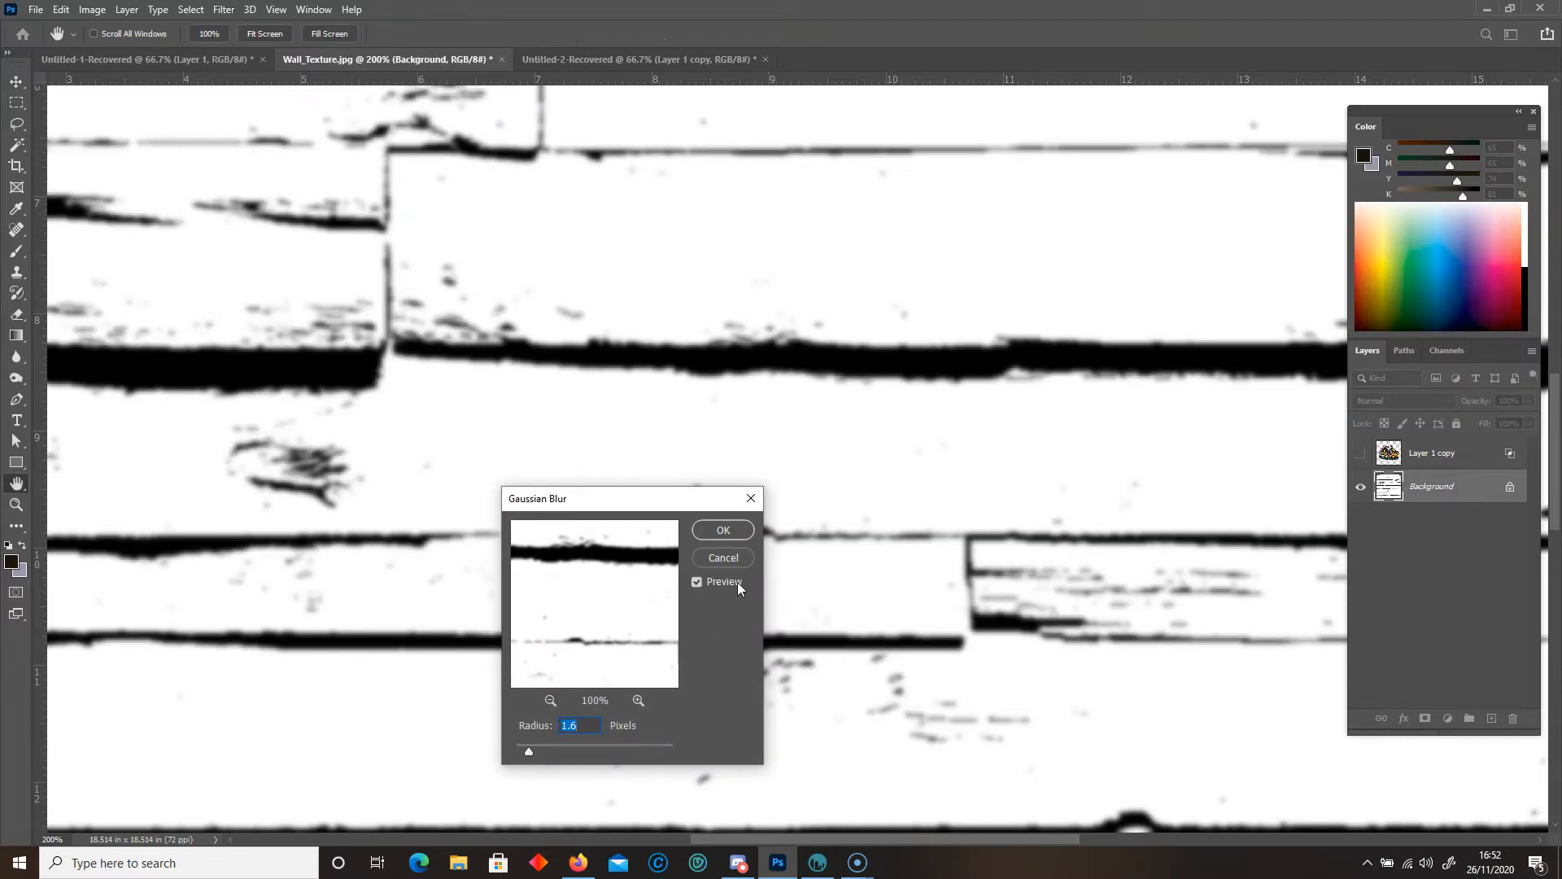
left_click(722, 531)
key("ctrl+minus")
key("ctrl+minus")
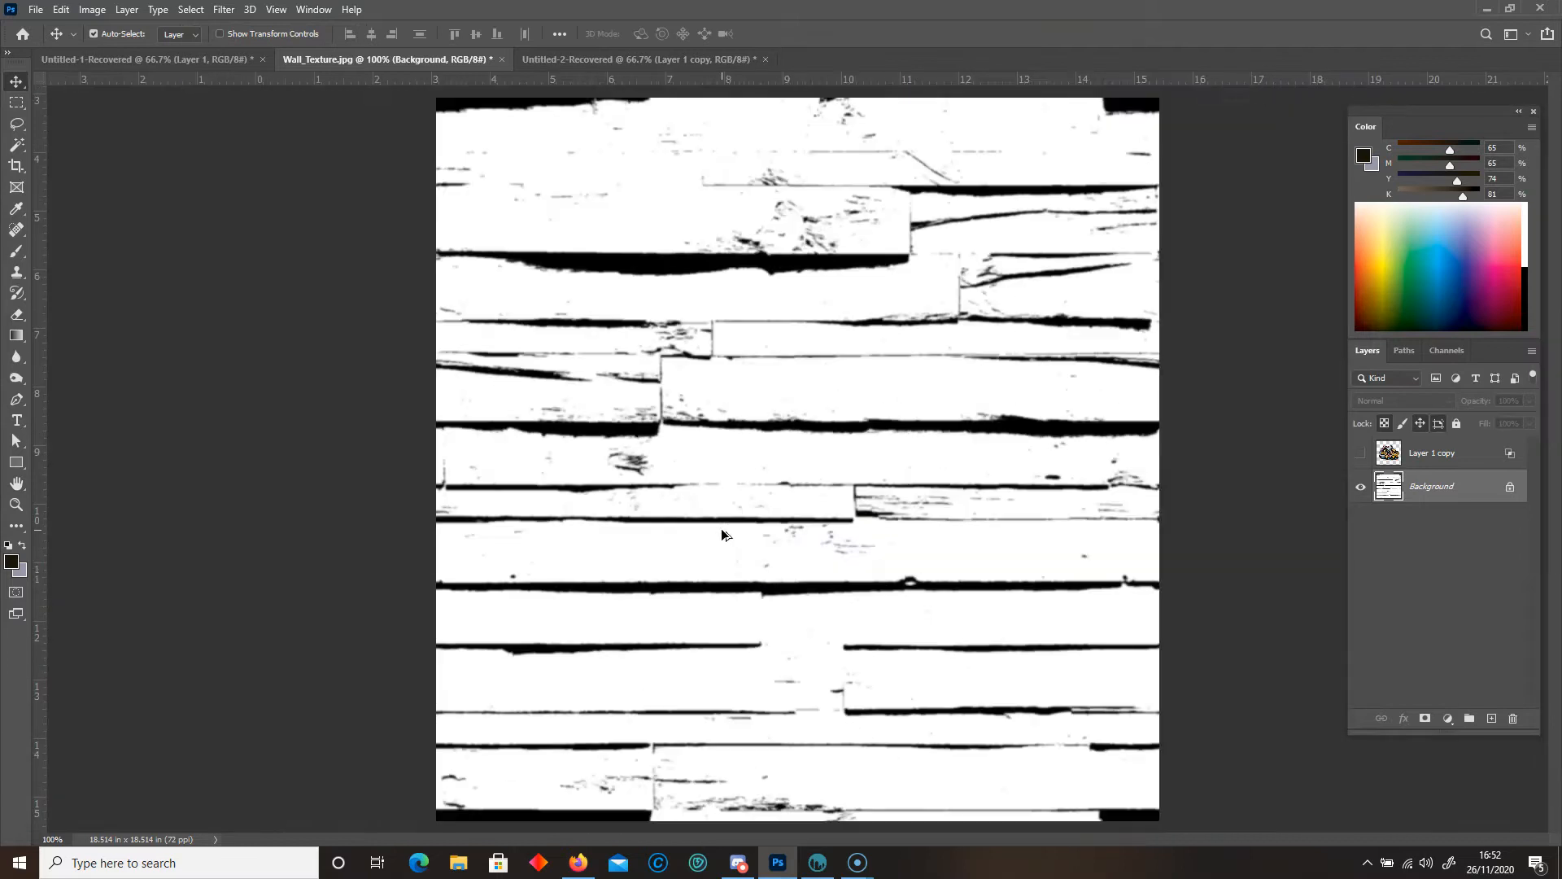
- Save the black-and-white image to the Desktop as Wall_Stencil.jpg at JPEG quality 12, dismissing the System Information popup
key("ctrl+shift+s")
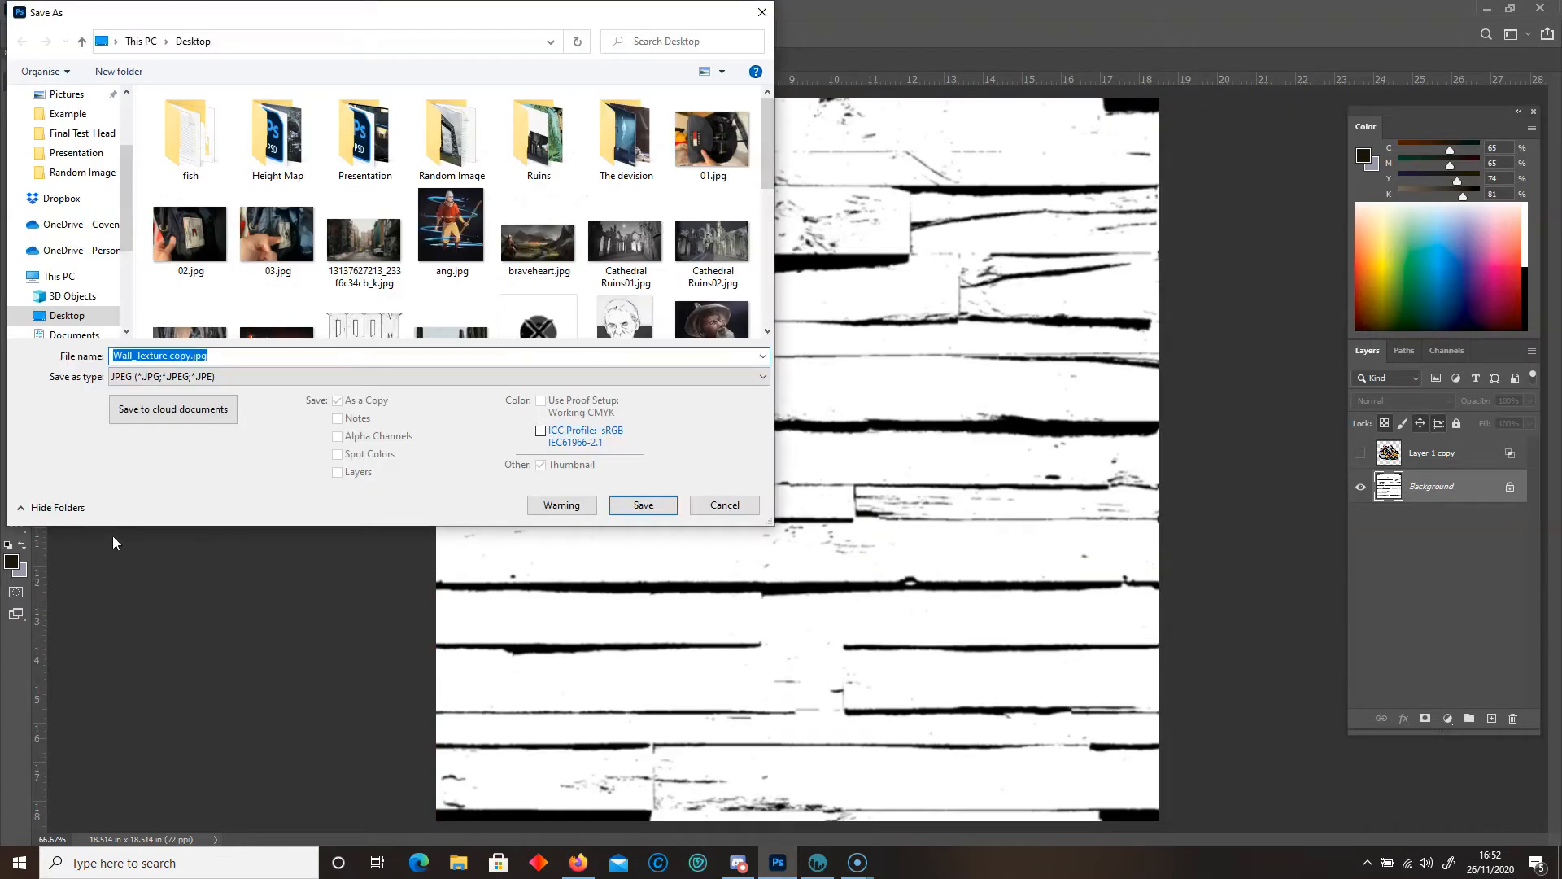
left_click(187, 355)
left_click_drag(167, 355, 146, 356)
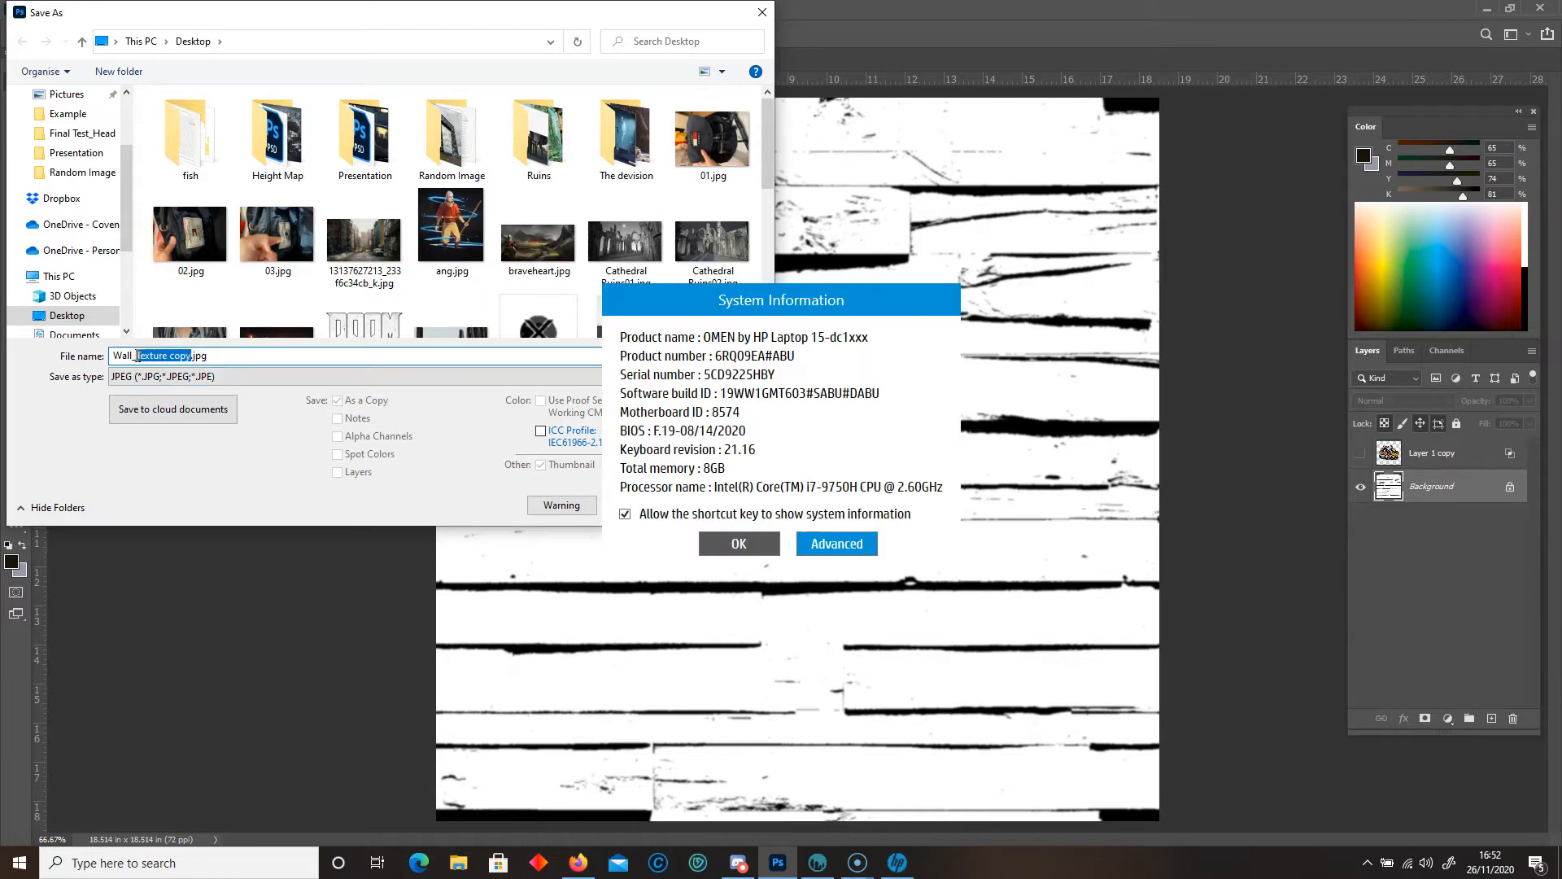
key("BackSpace")
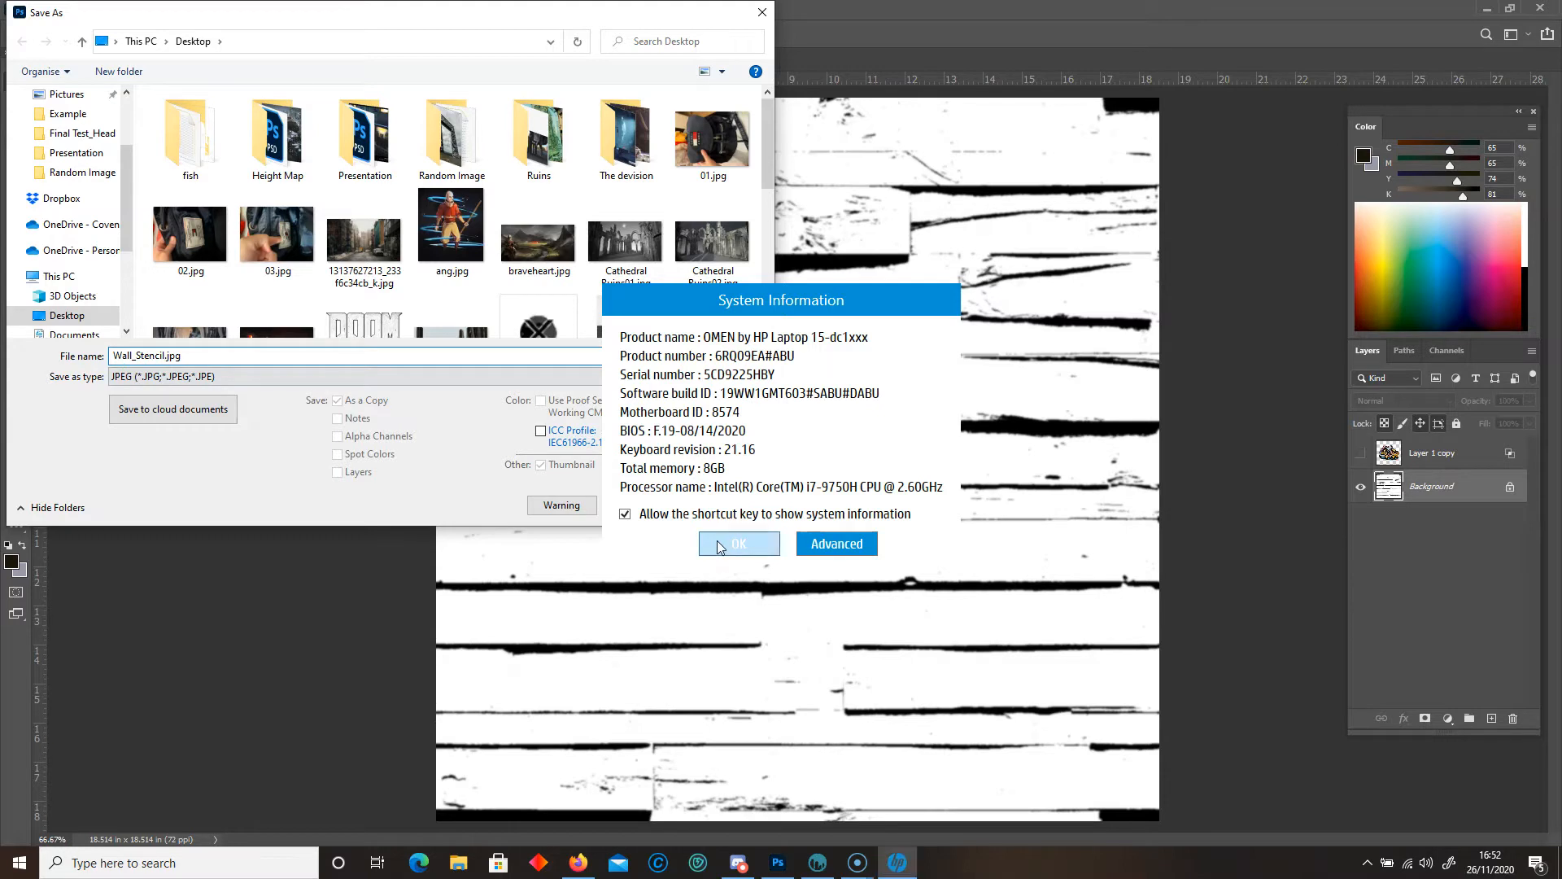
left_click(716, 540)
left_click(643, 505)
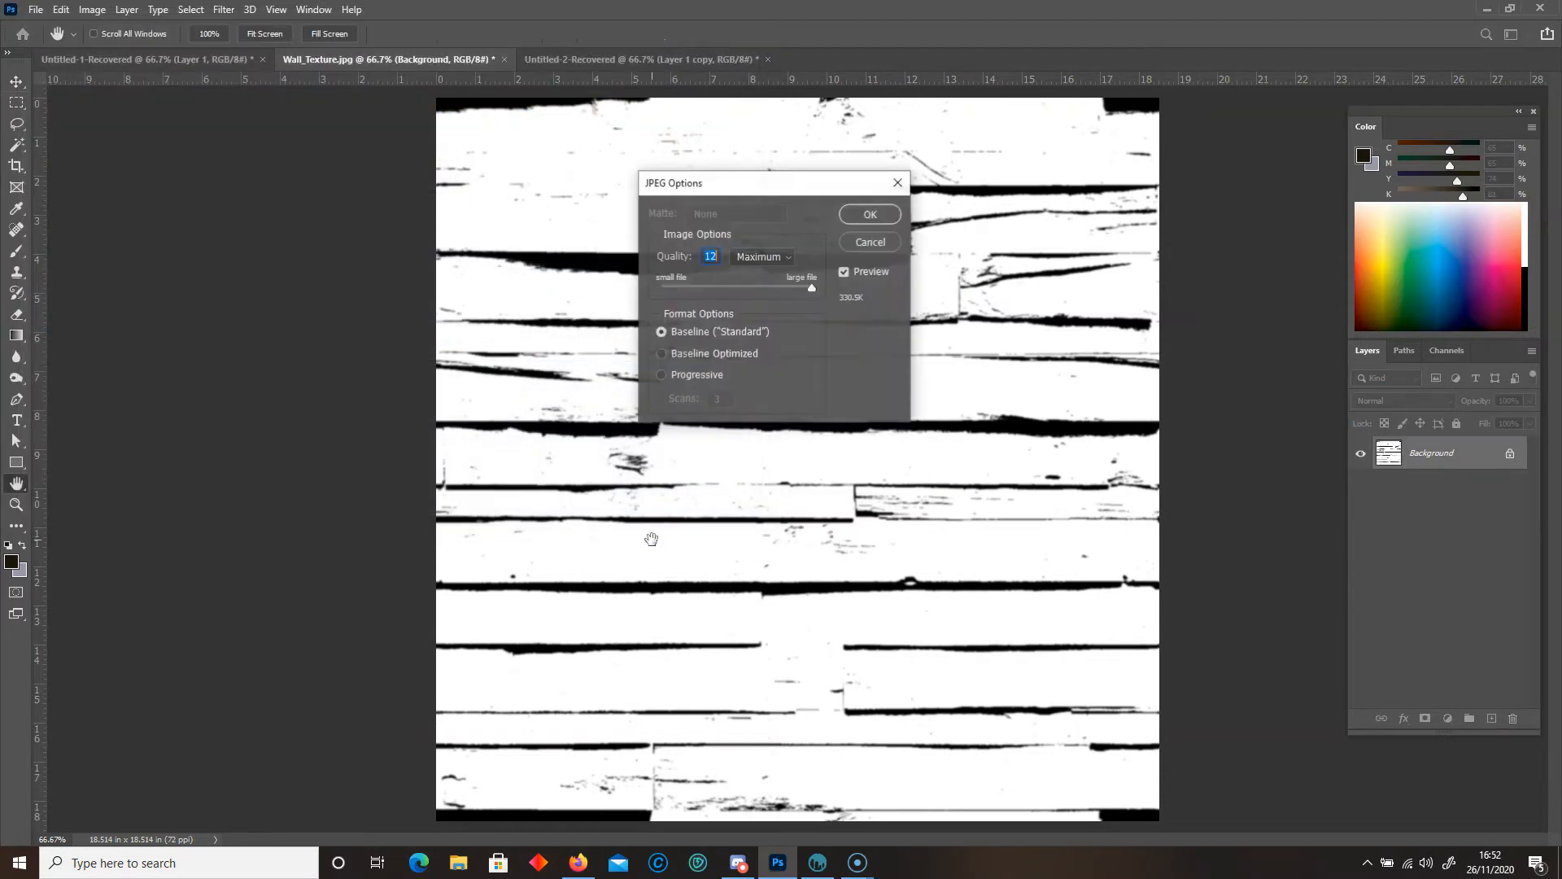
left_click(872, 216)
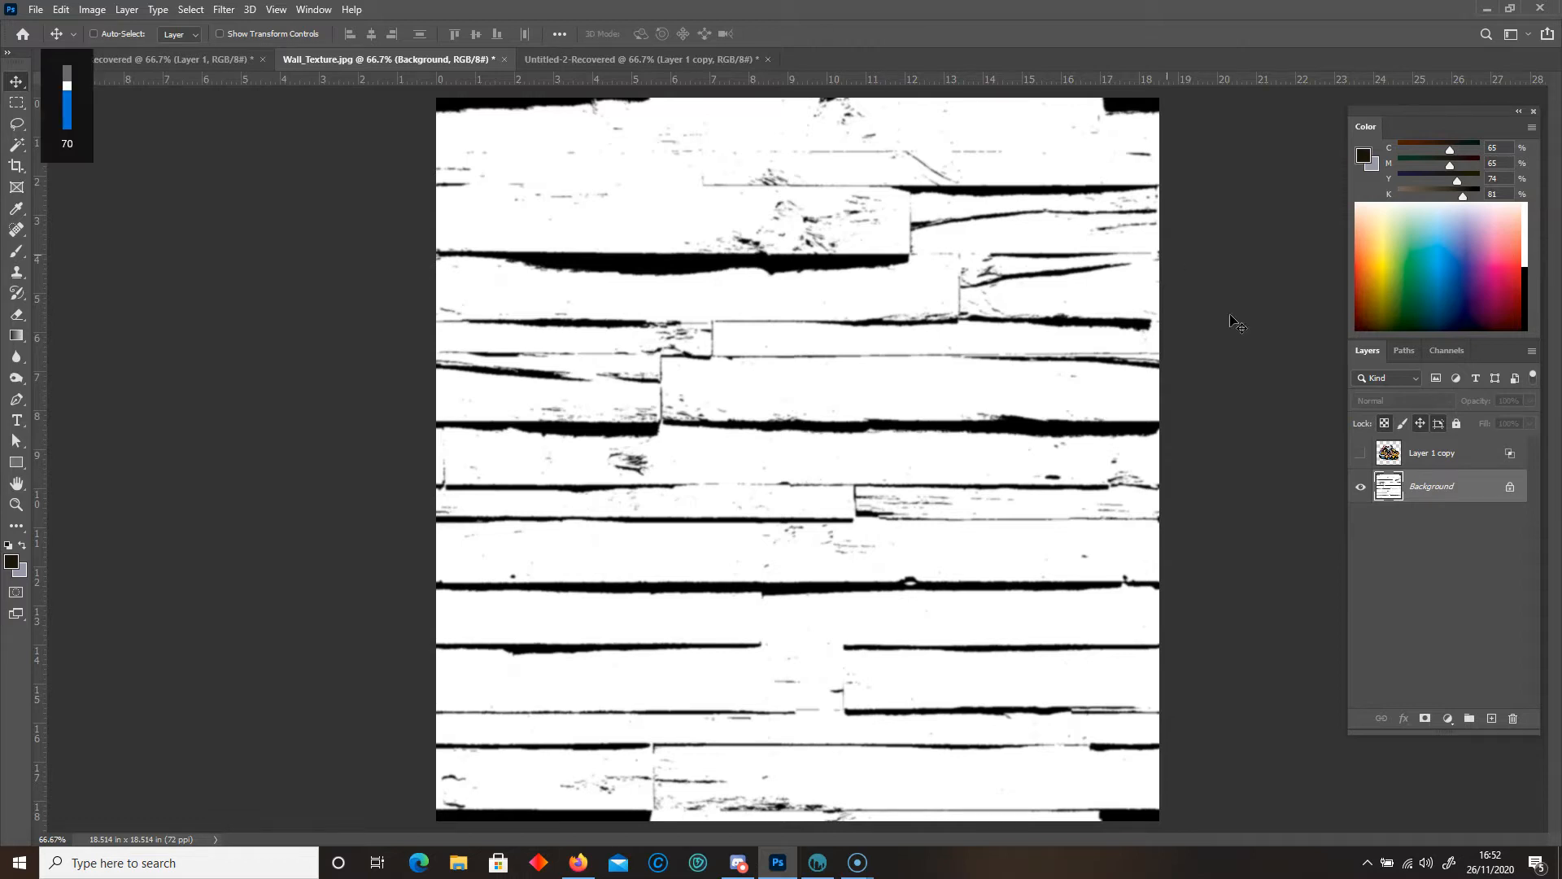
- Undo the blur and threshold on the Background, and check the graffiti layer by showing it and hiding it again
key("ctrl+z")
key("ctrl+z")
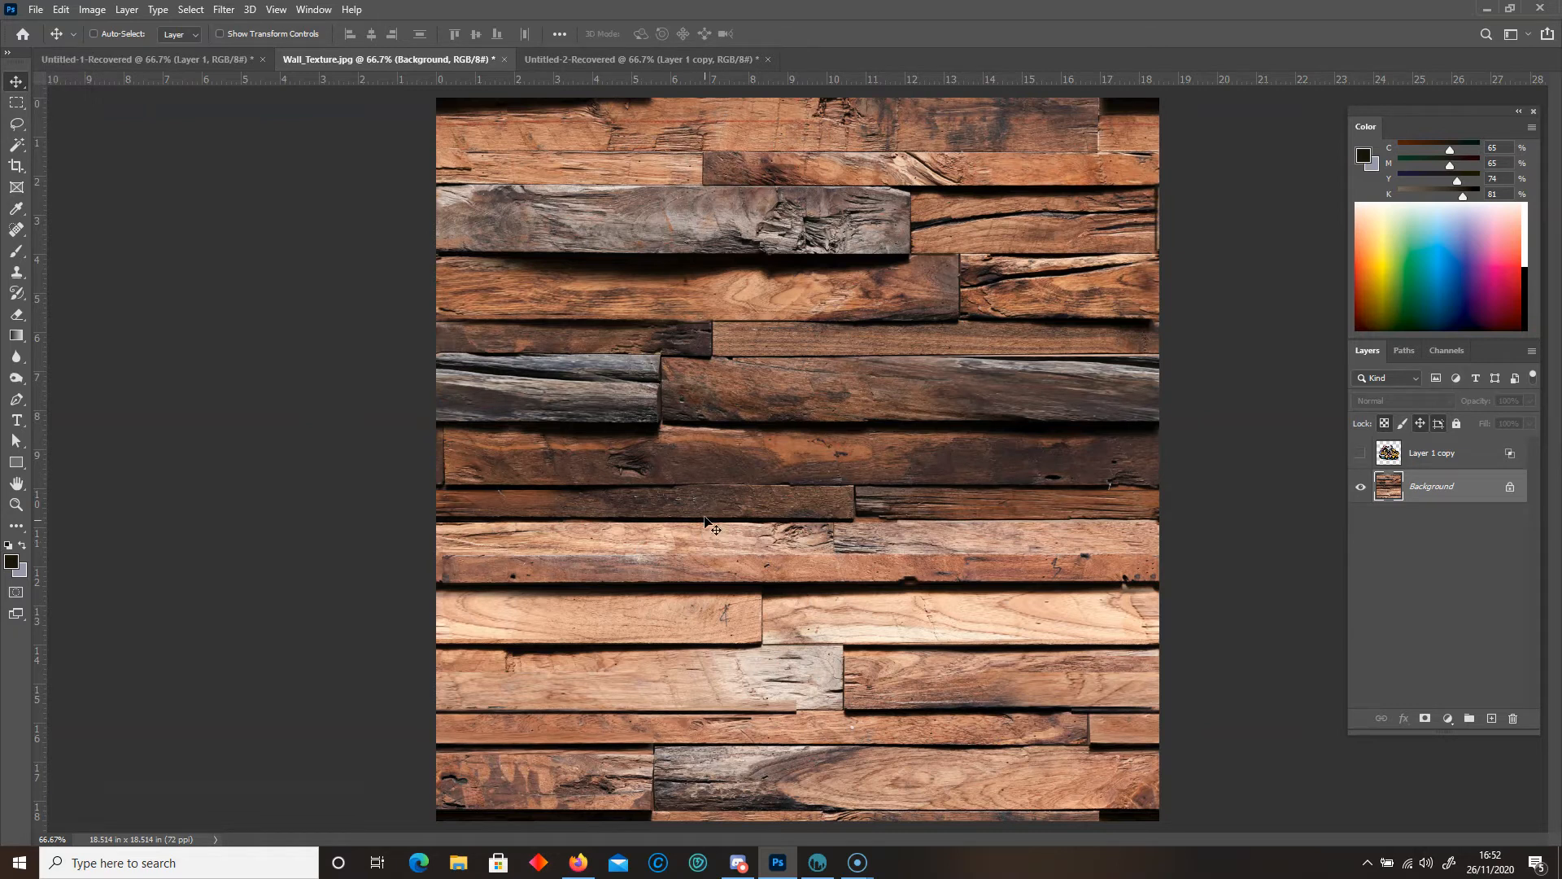
left_click(1359, 454)
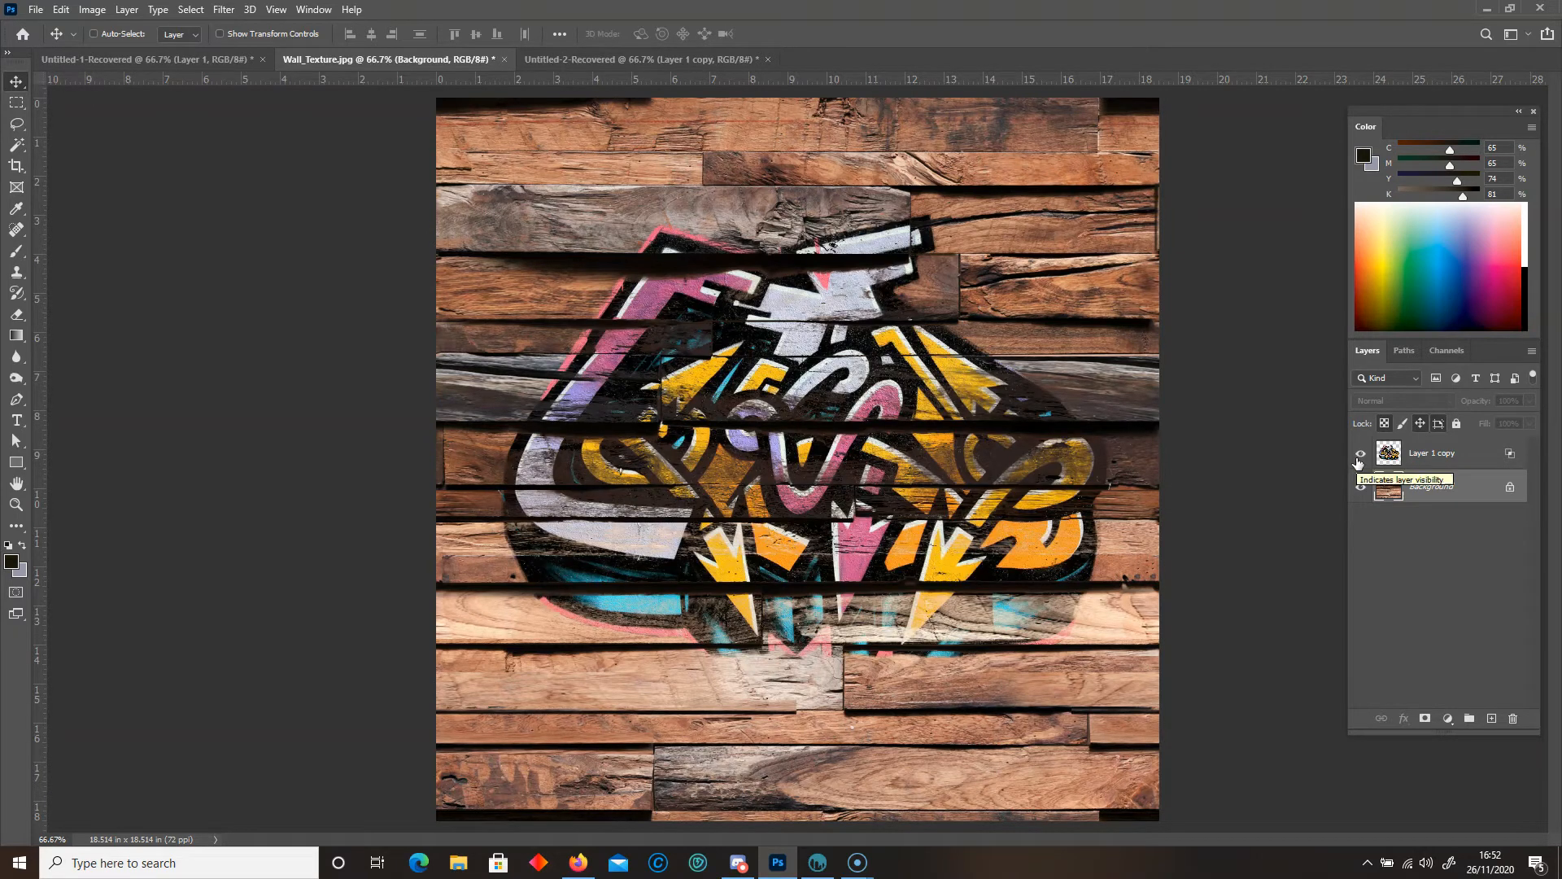
left_click(1360, 454)
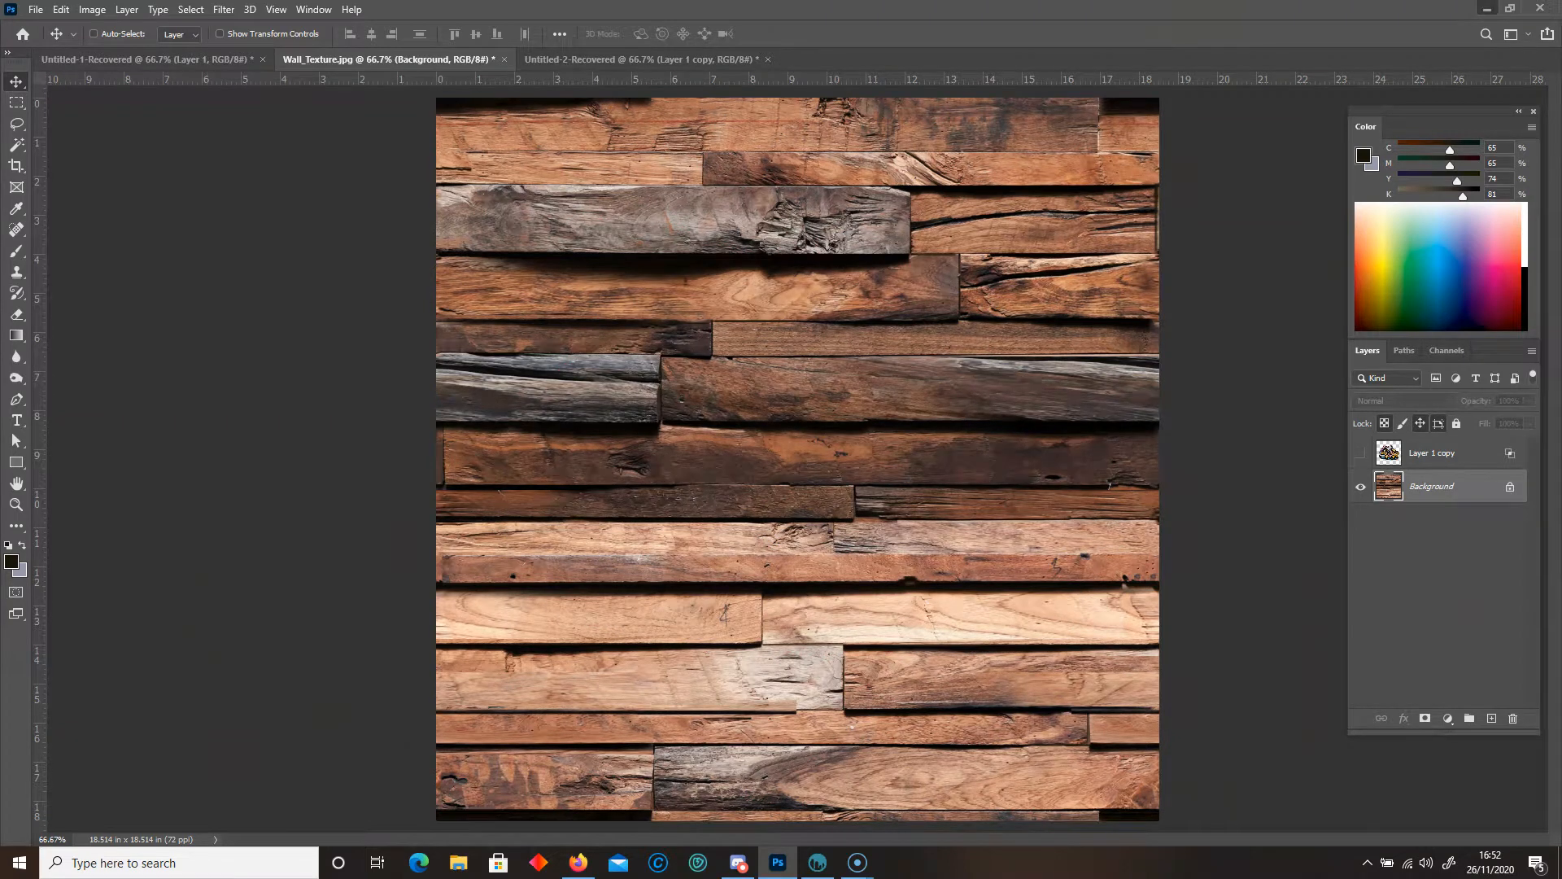
- Minimise Photoshop, switch to 3D-Coat, and start a Voxel Sculpting scene with the cube primitive
left_click(1487, 8)
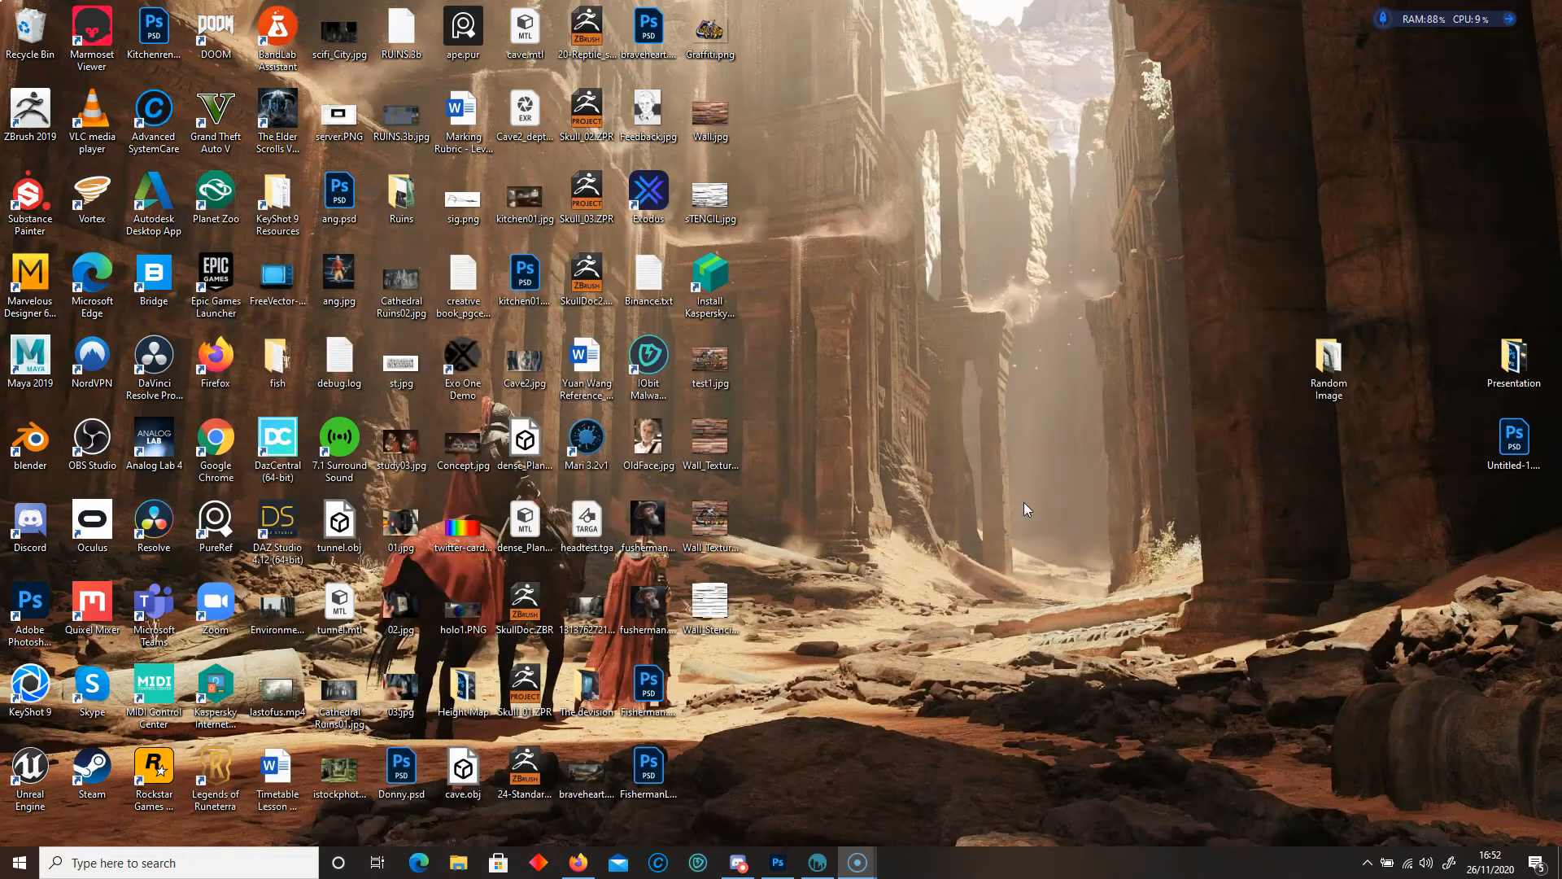
left_click(818, 865)
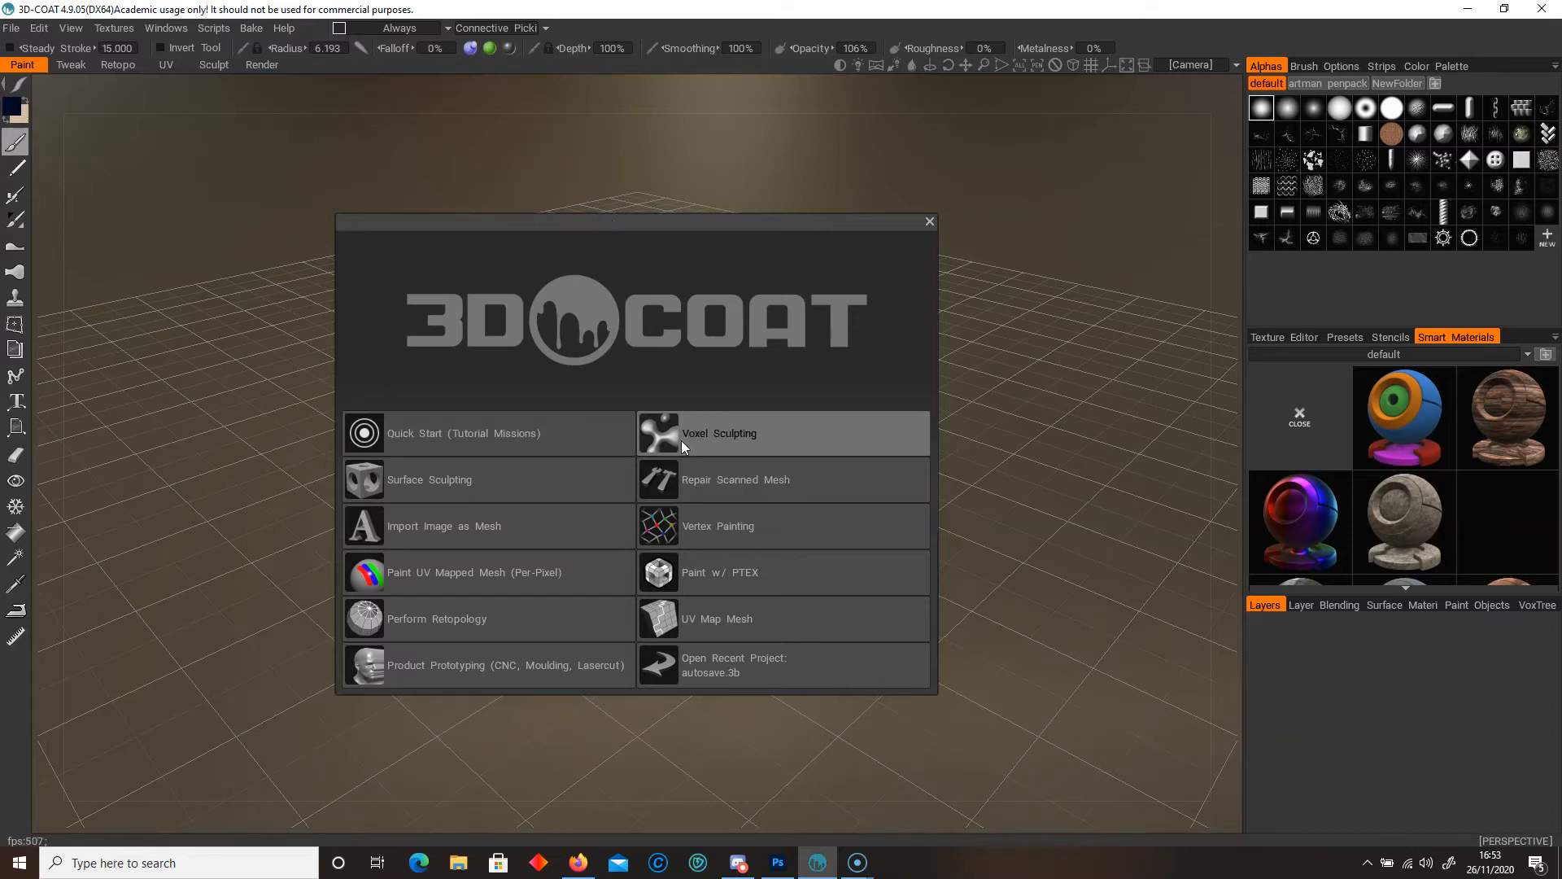
left_click(705, 438)
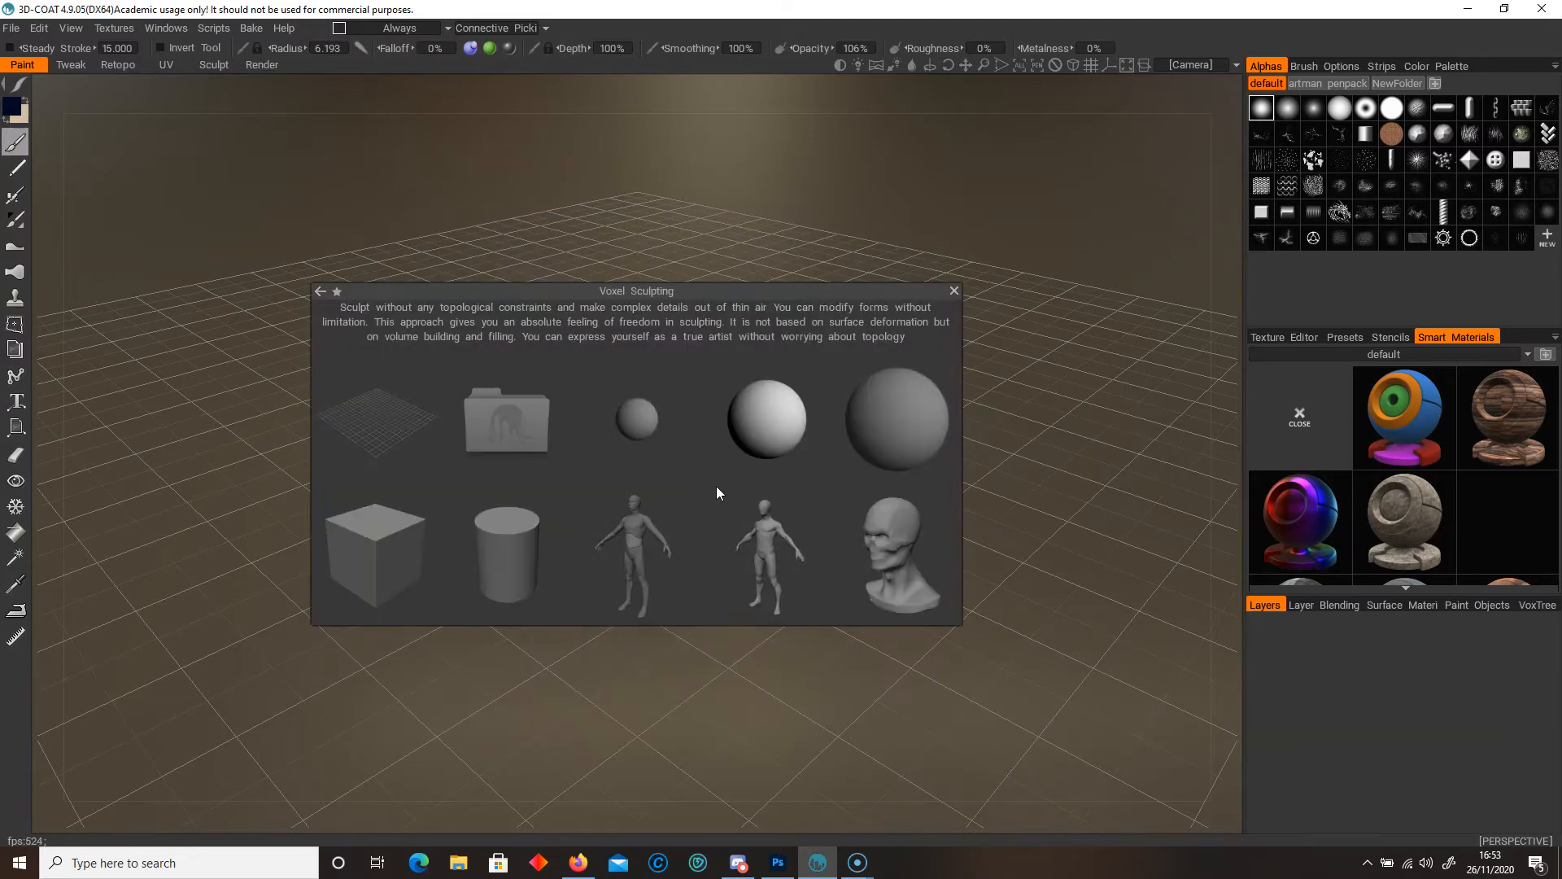
left_click(398, 542)
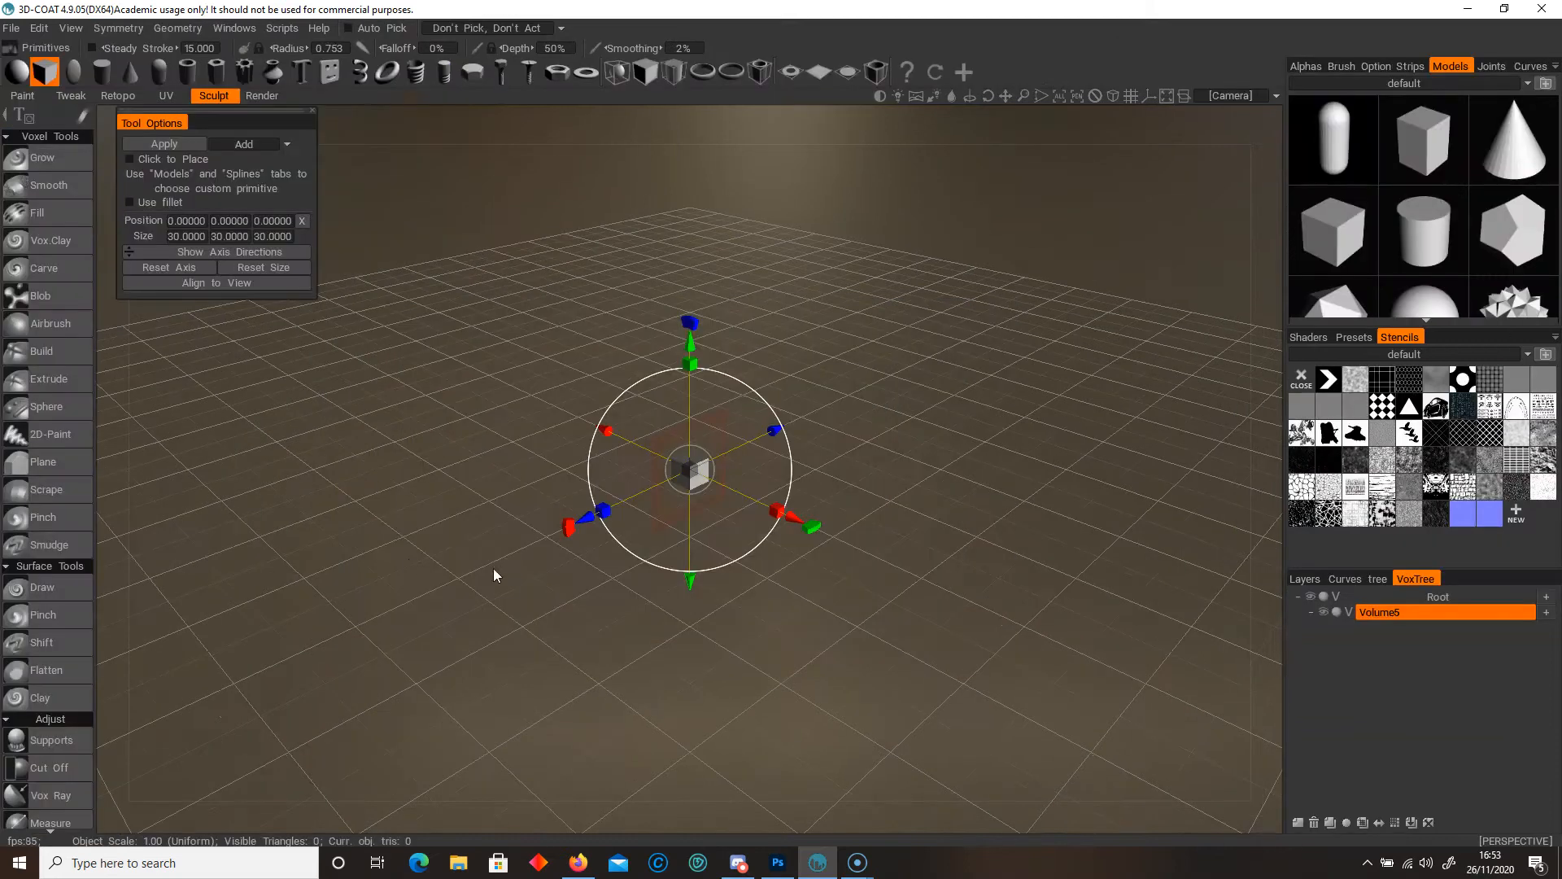
- Enlarge the cube primitive uniformly to about 265 units and switch to an orthographic side view
left_click_drag(690, 470, 864, 397)
left_click_drag(980, 545, 893, 482)
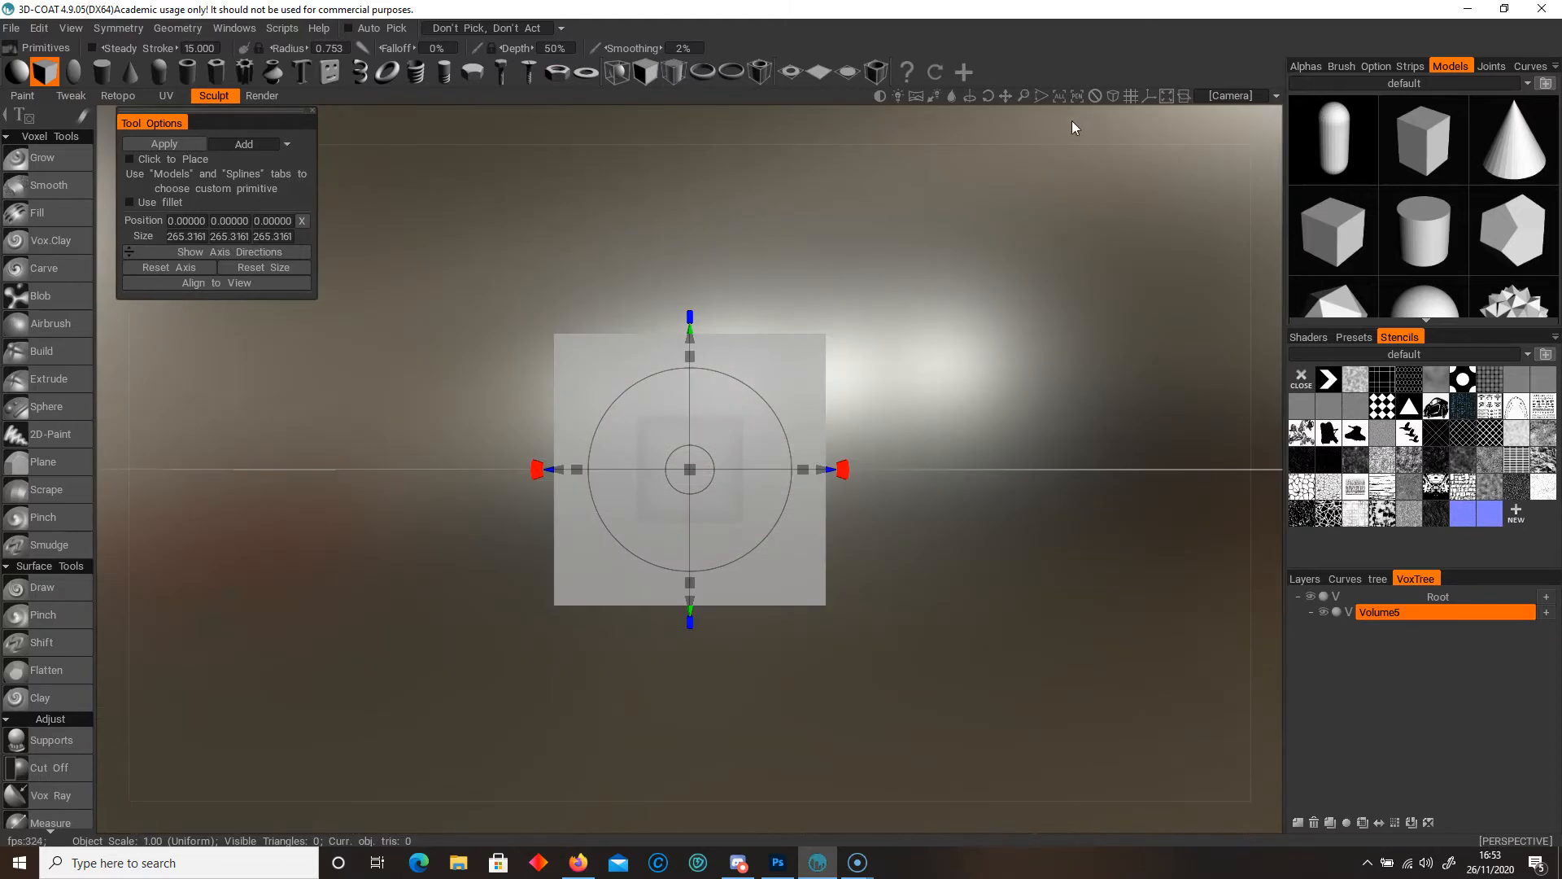
left_click(1113, 96)
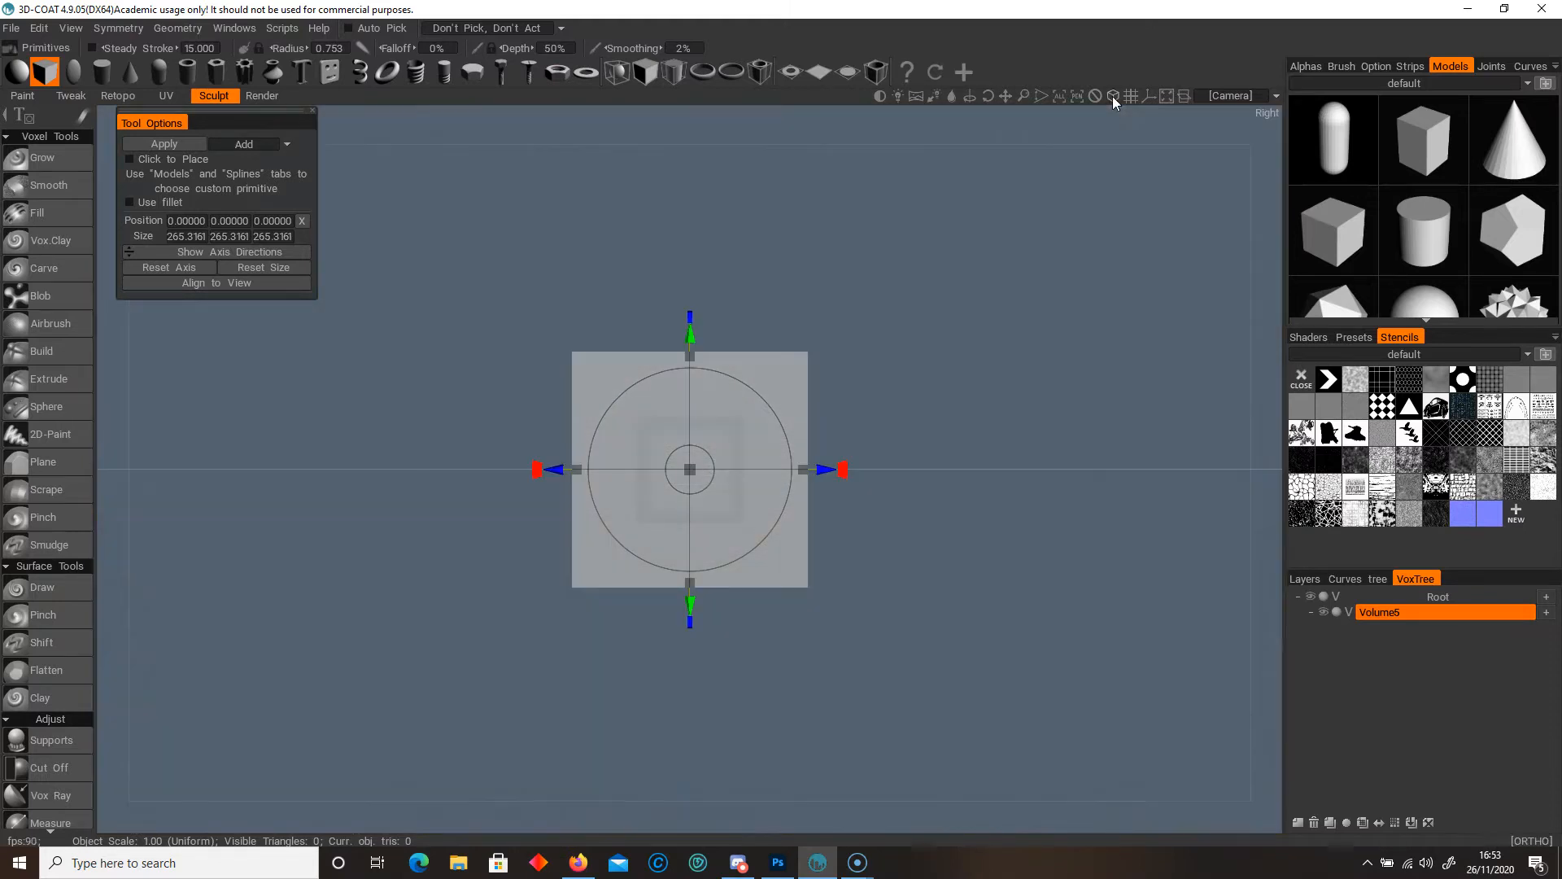
- Raise the cube about 135 units so it stands on the ground line, and thin it to about 15 units along X
left_click_drag(690, 335, 674, 220)
left_click_drag(580, 446, 772, 465)
left_click_drag(809, 350, 698, 347)
scroll(980, 558, "up", 5)
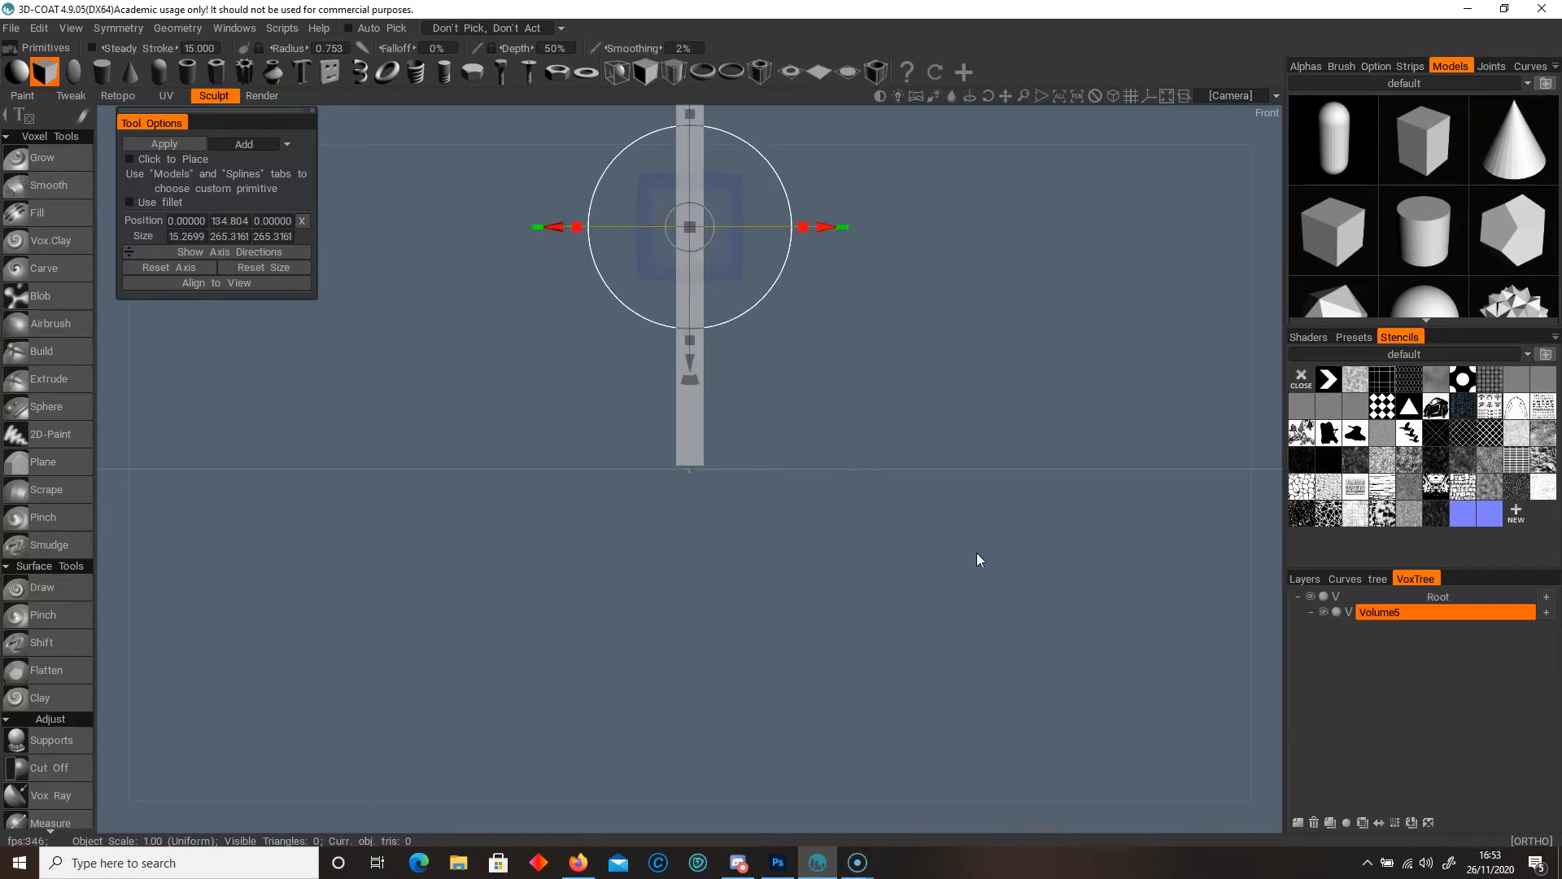
- Apply the thin cube primitive to the volume to create the wall, and switch to the Grow tool facing its broad side
left_click_drag(815, 431, 807, 634)
left_click_drag(810, 440, 748, 452)
left_click_drag(892, 462, 766, 489)
key("Return")
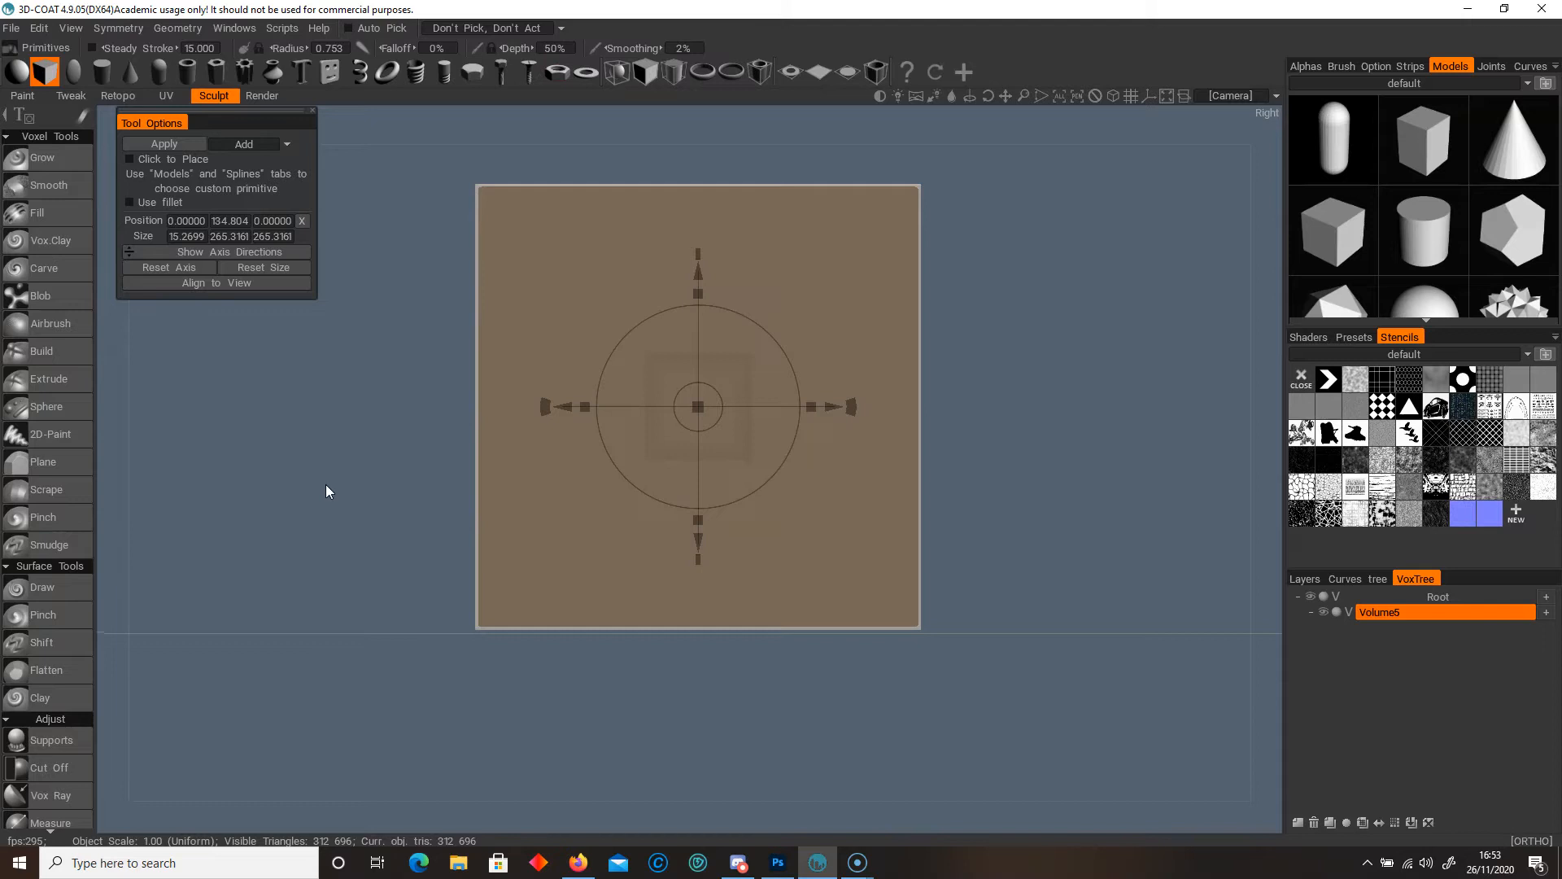
left_click(49, 155)
left_click_drag(421, 362, 559, 384)
left_click(1110, 368)
scroll(1082, 399, "up", 2)
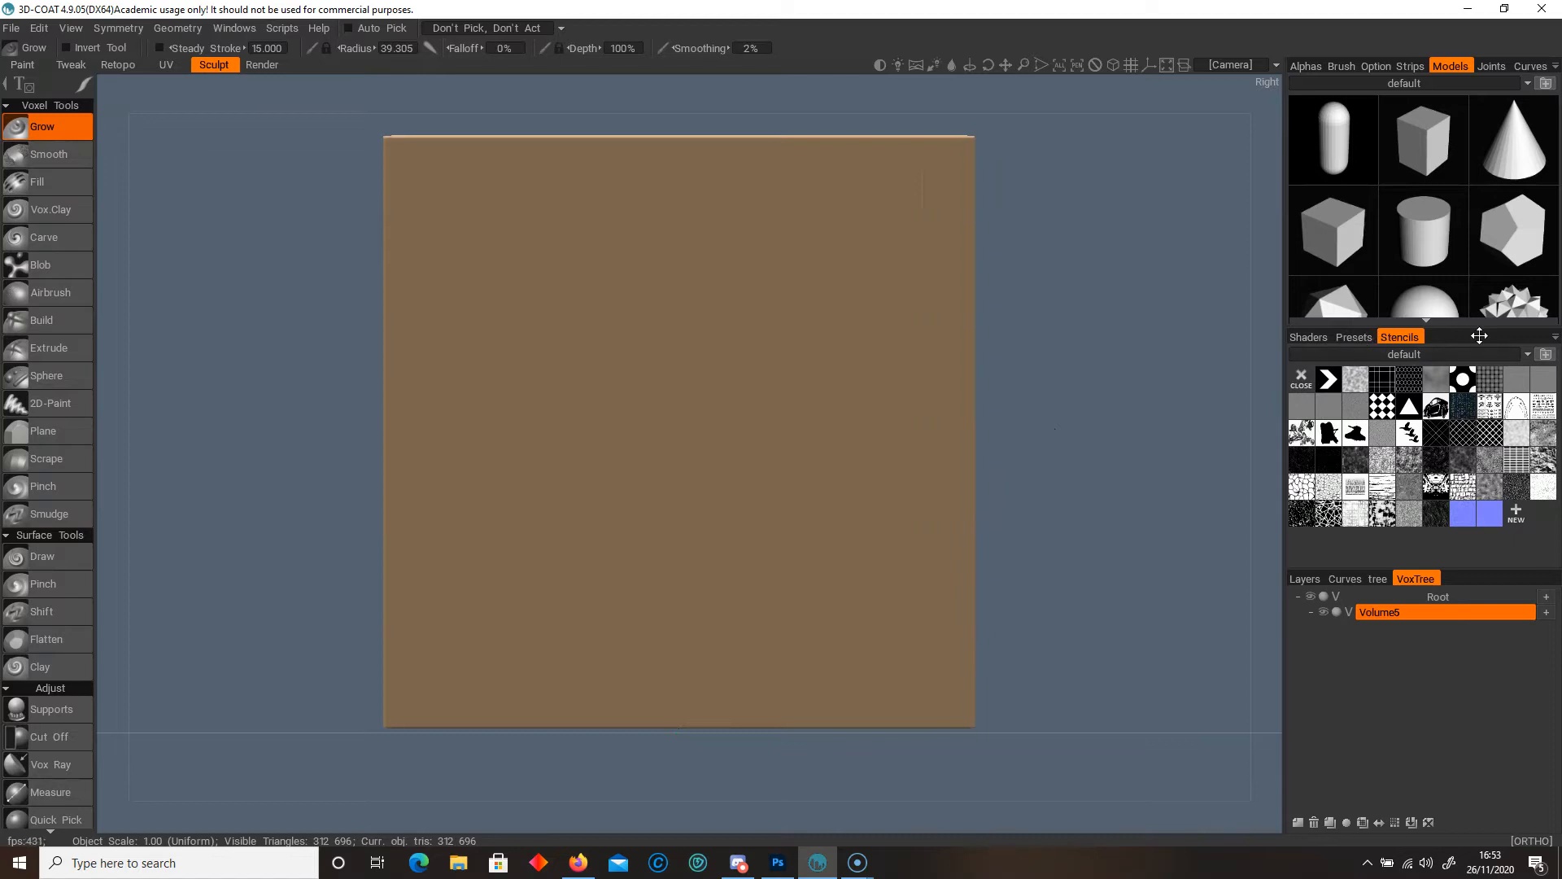
- Add Wall_Stencil.jpg from the Desktop as a new stencil in the default stencil set
left_click(1308, 337)
left_click(1353, 337)
left_click(1397, 336)
left_click(1516, 514)
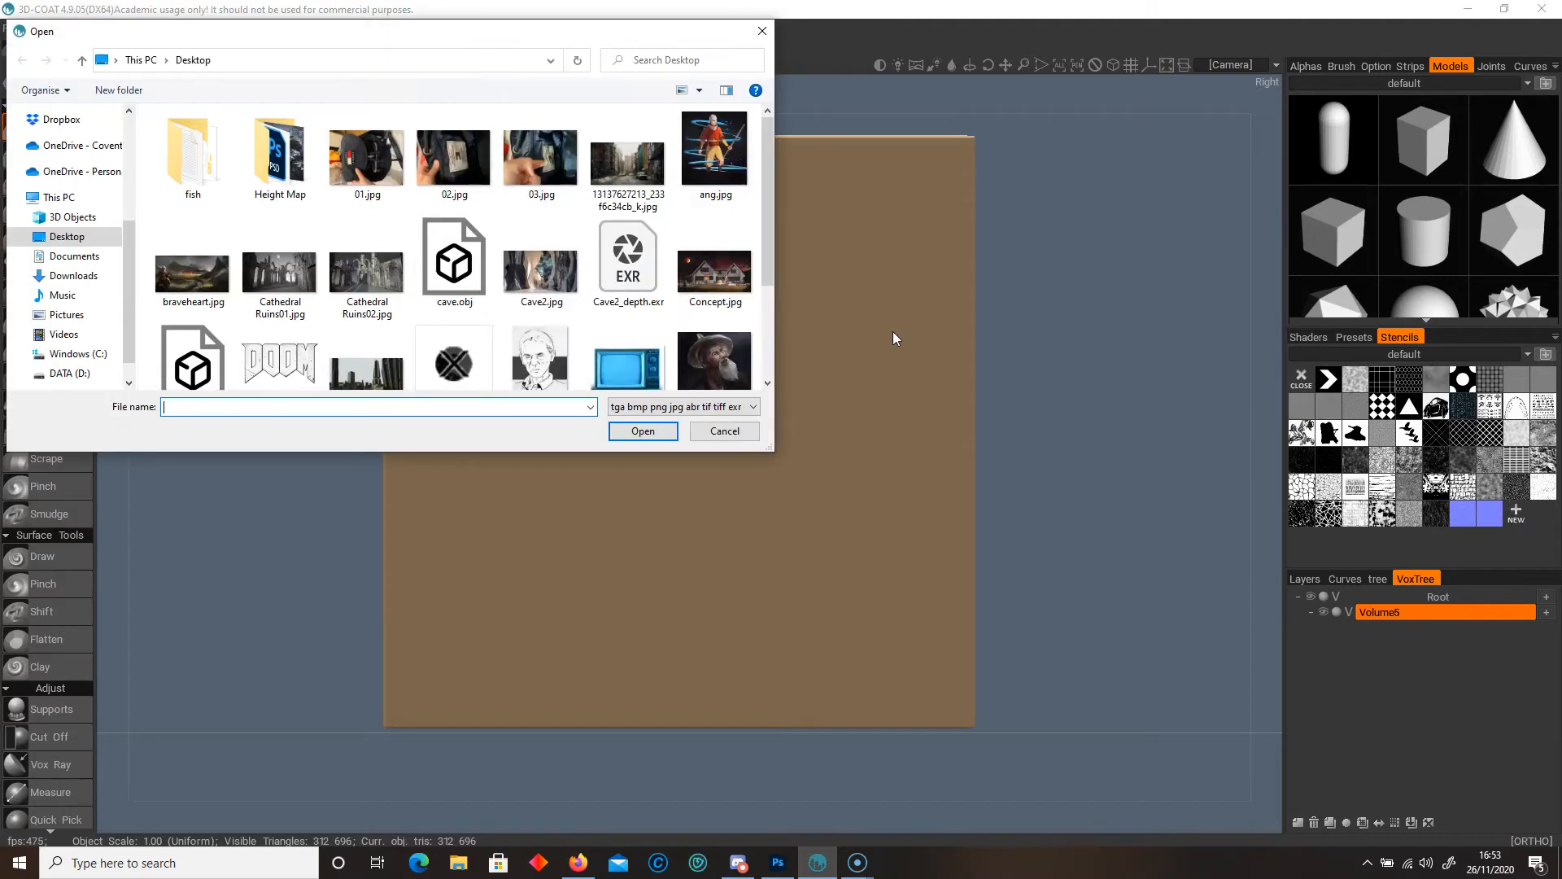
left_click_drag(767, 123, 762, 339)
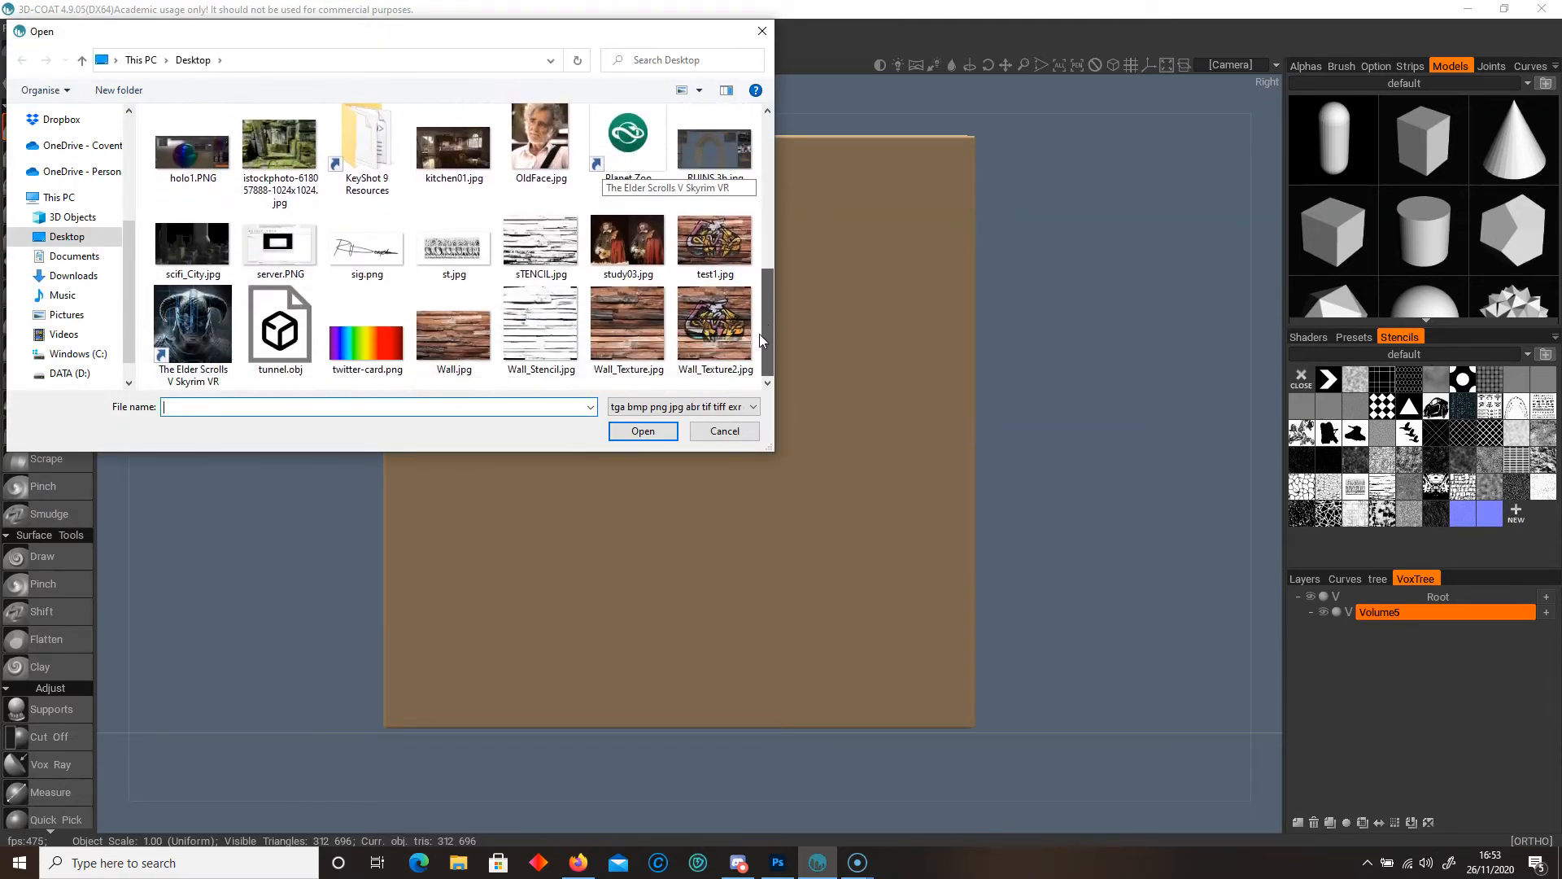
double_click(535, 352)
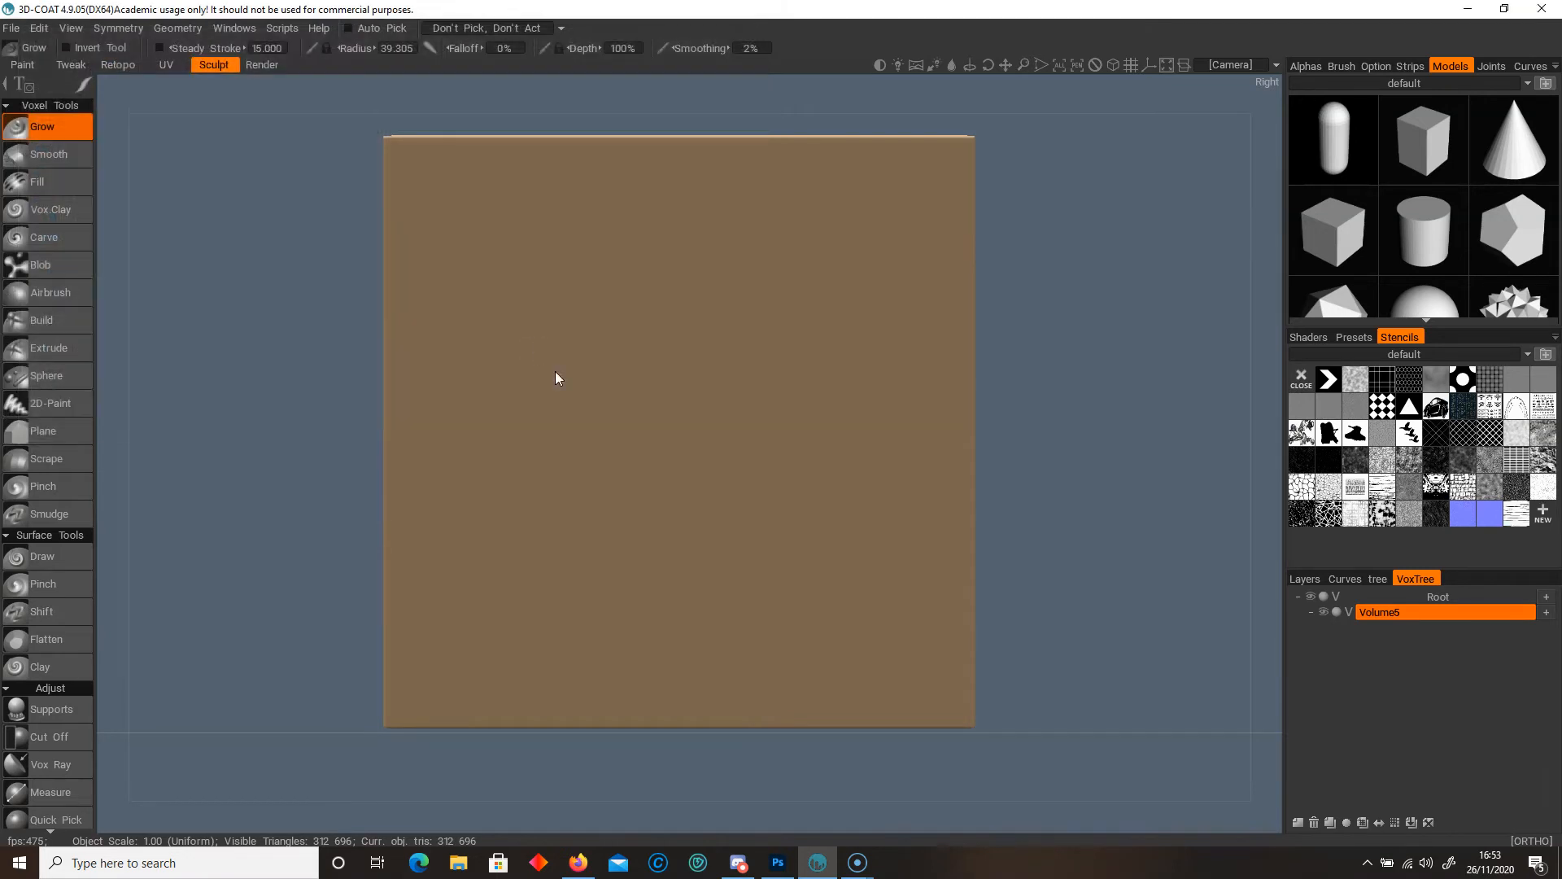
- Activate the new wood stencil, turn off its tiling, and fit it over the wall's broad face
left_click(1515, 517)
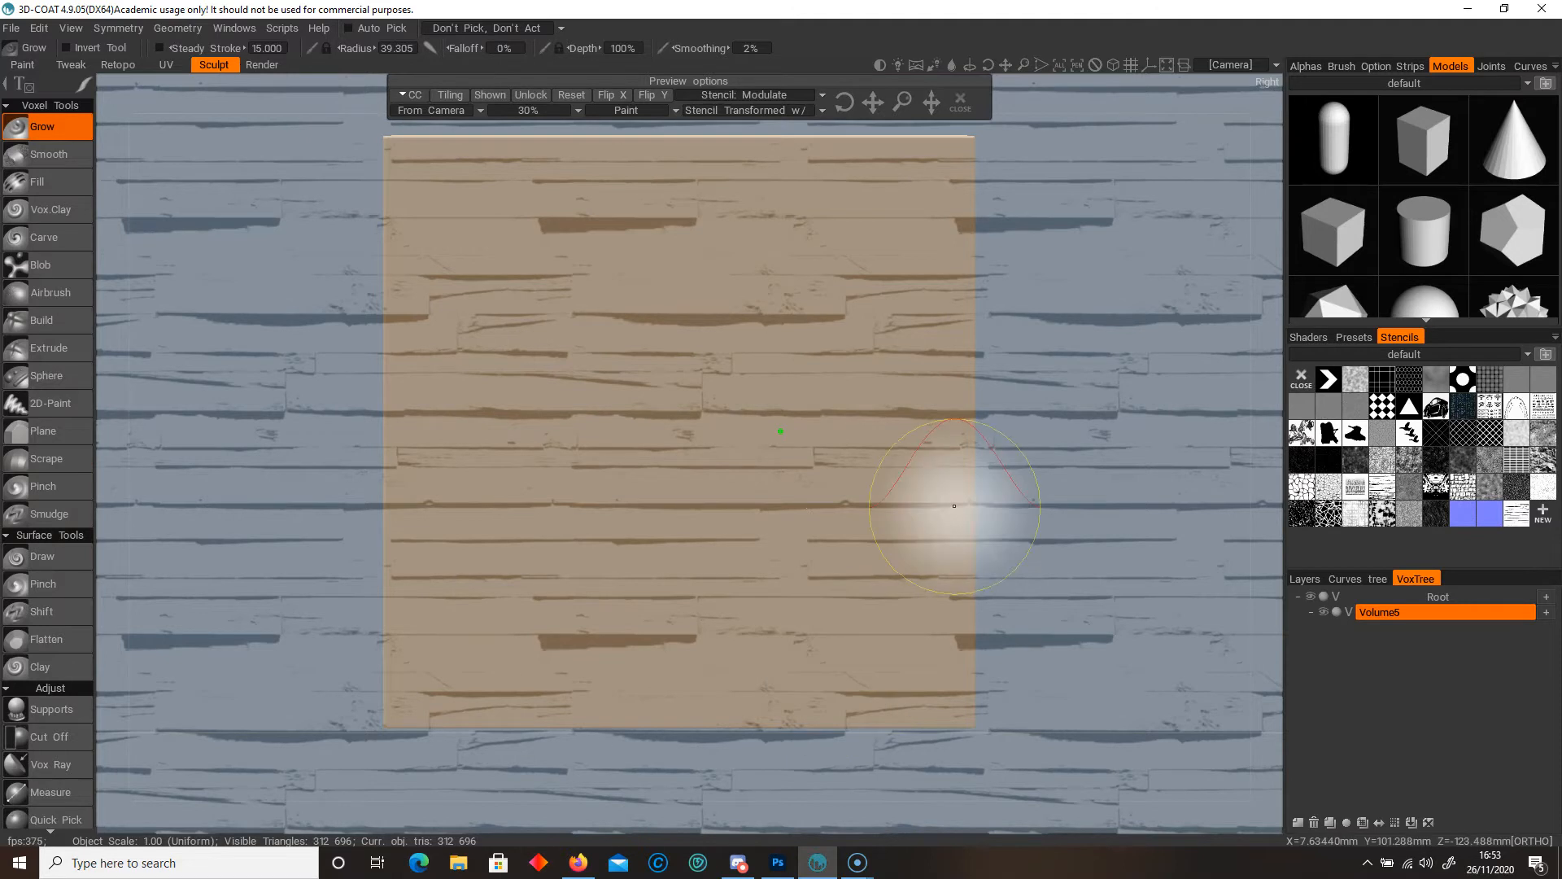
left_click(450, 95)
mouse_move(873, 101)
left_mouse_down()
mouse_move(855, 131)
mouse_move(874, 144)
mouse_move(868, 94)
mouse_move(792, 105)
mouse_move(1269, 147)
mouse_move(856, 98)
mouse_move(905, 100)
mouse_move(879, 108)
left_mouse_up()
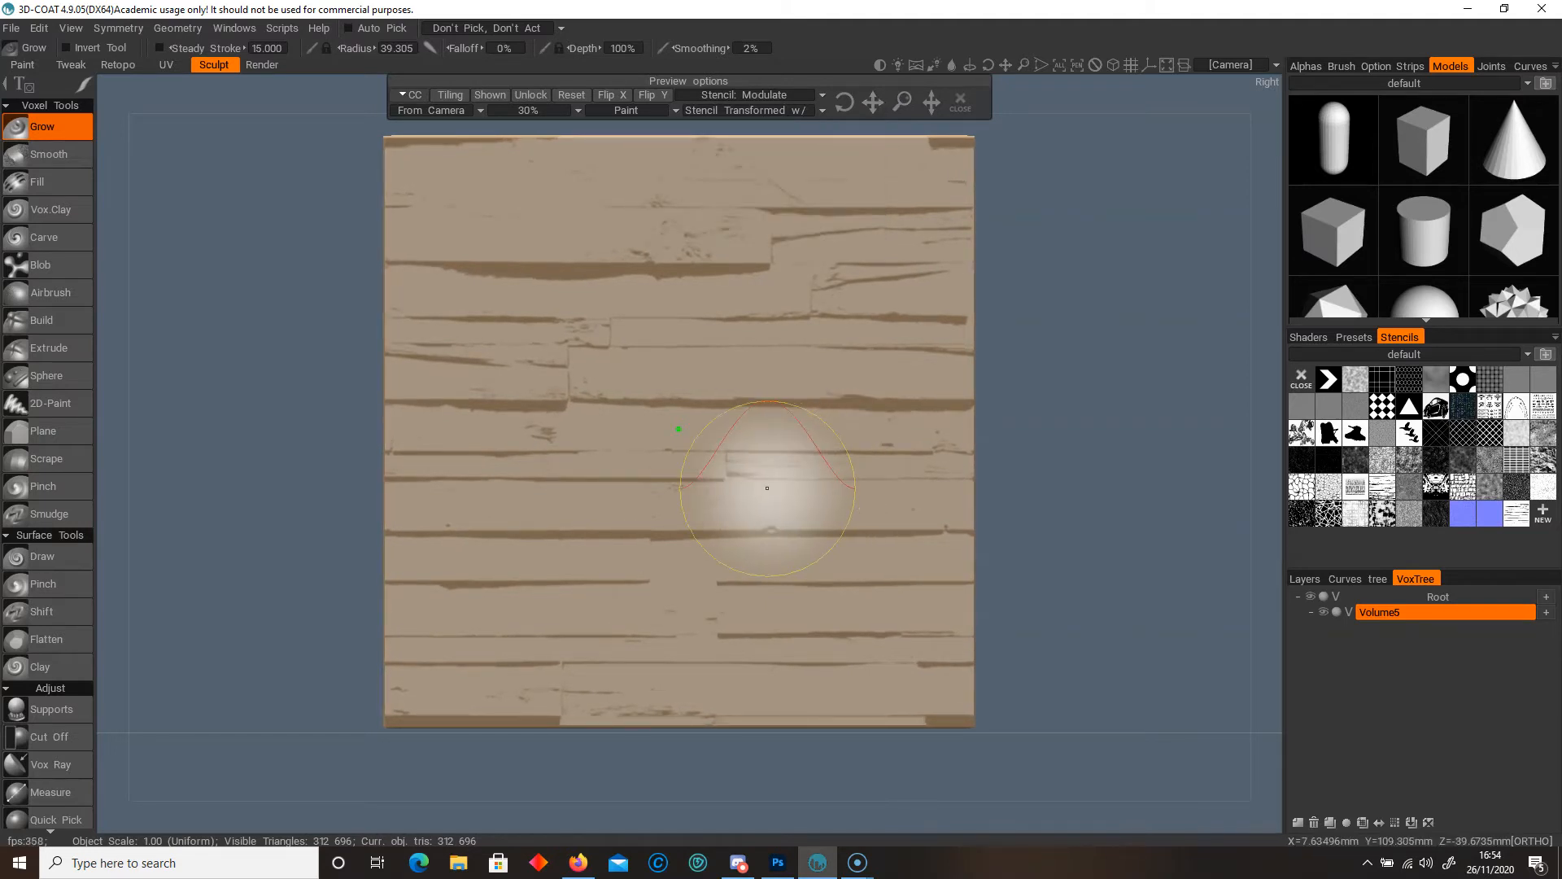
- Emboss the wood stencil across the whole wall face with a rectangular Airbrush selection at 10% depth, and close the stencil
left_click(49, 305)
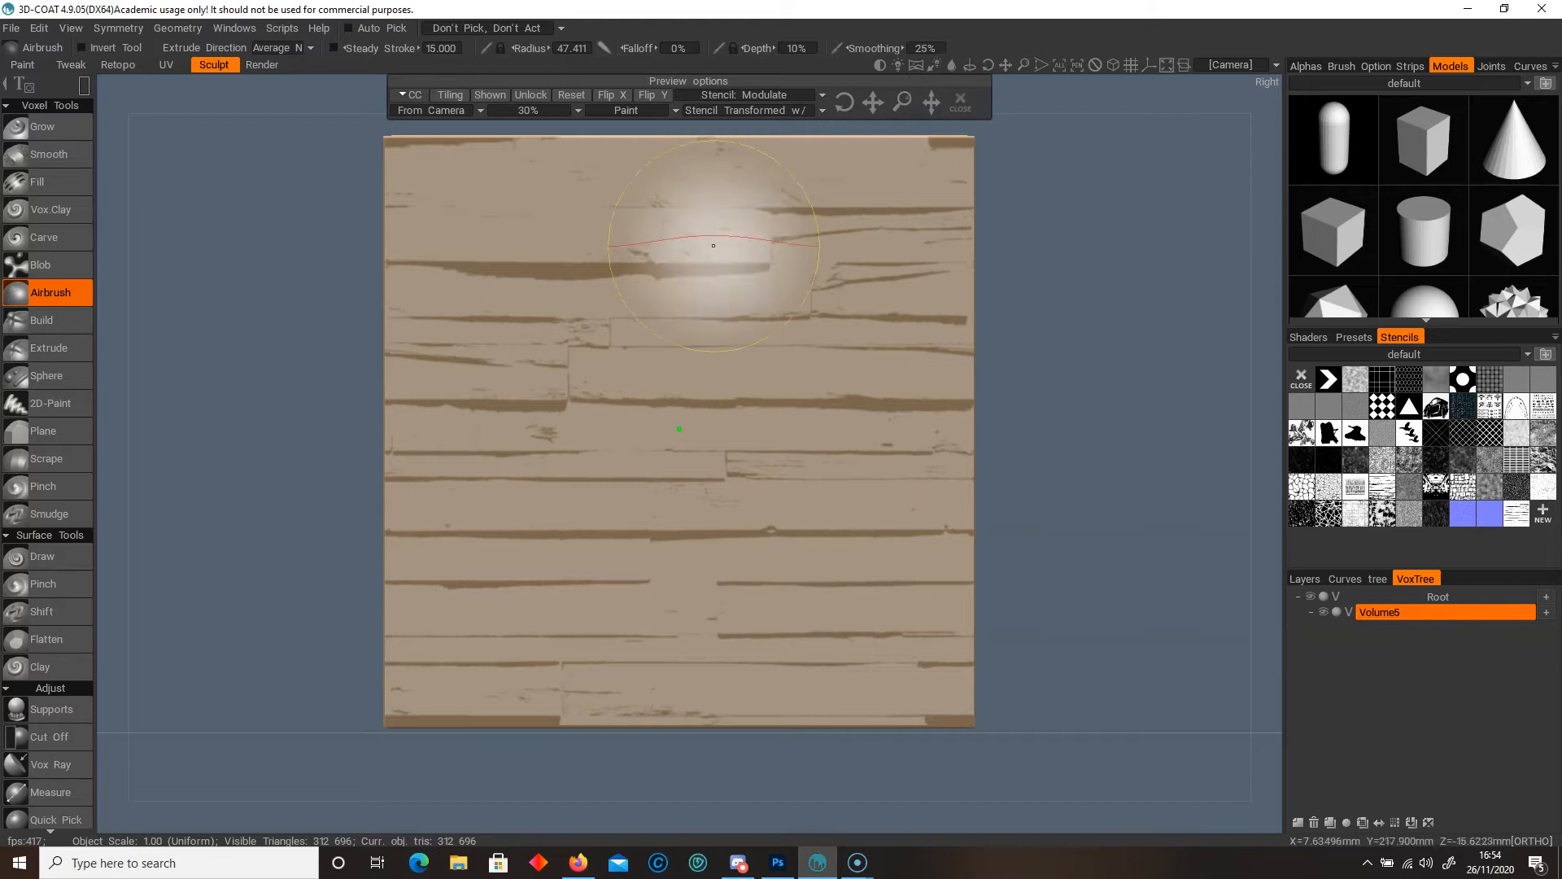
key("space")
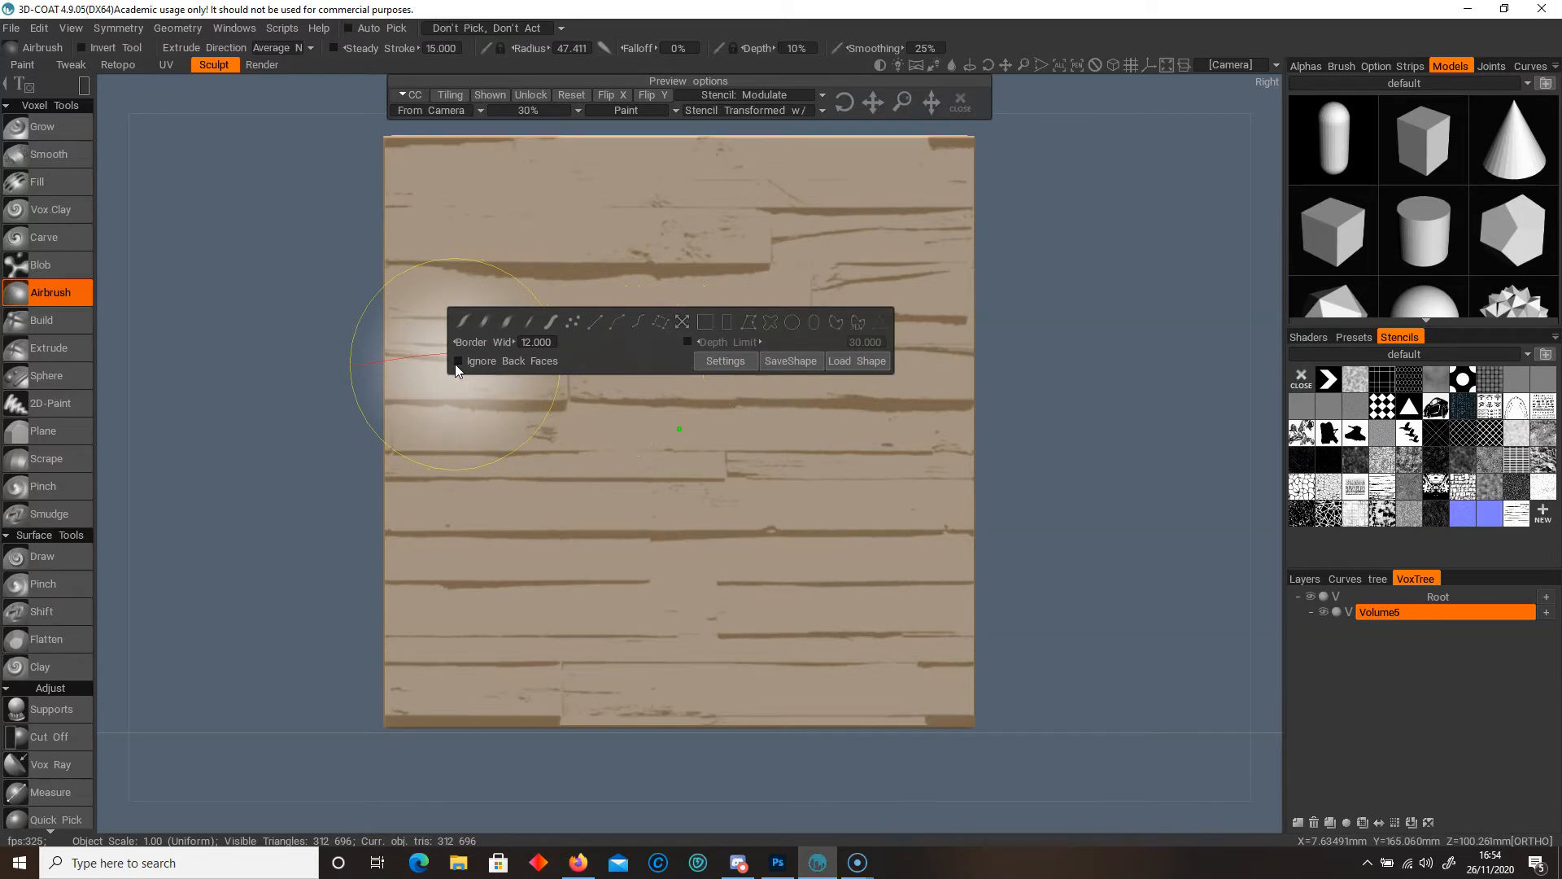
left_click(727, 325)
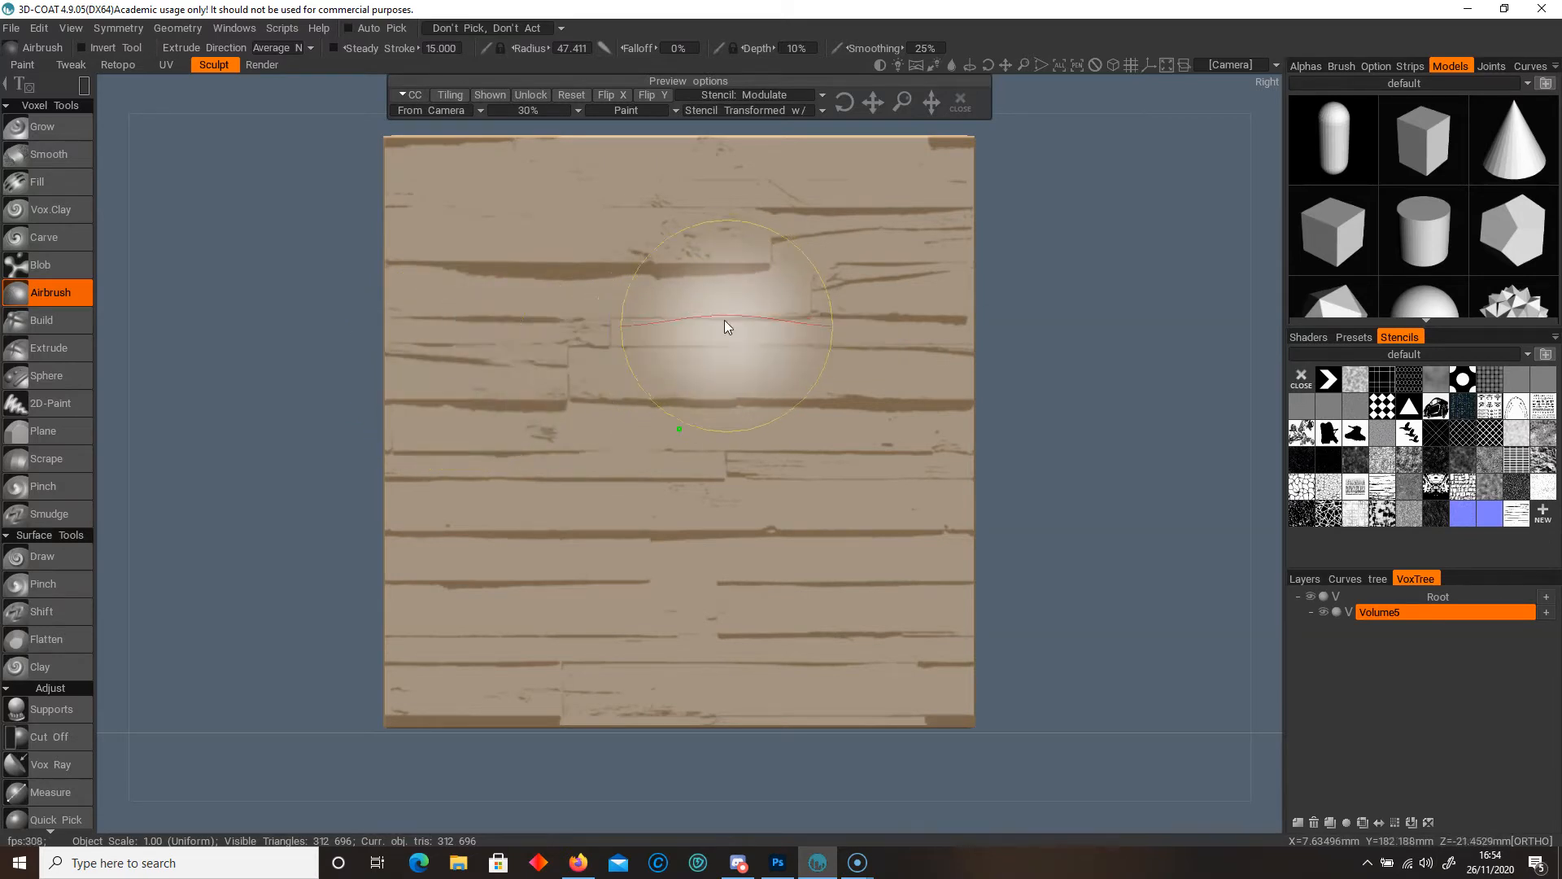
mouse_move(354, 126)
left_mouse_down()
mouse_move(782, 590)
mouse_move(1006, 747)
left_mouse_up()
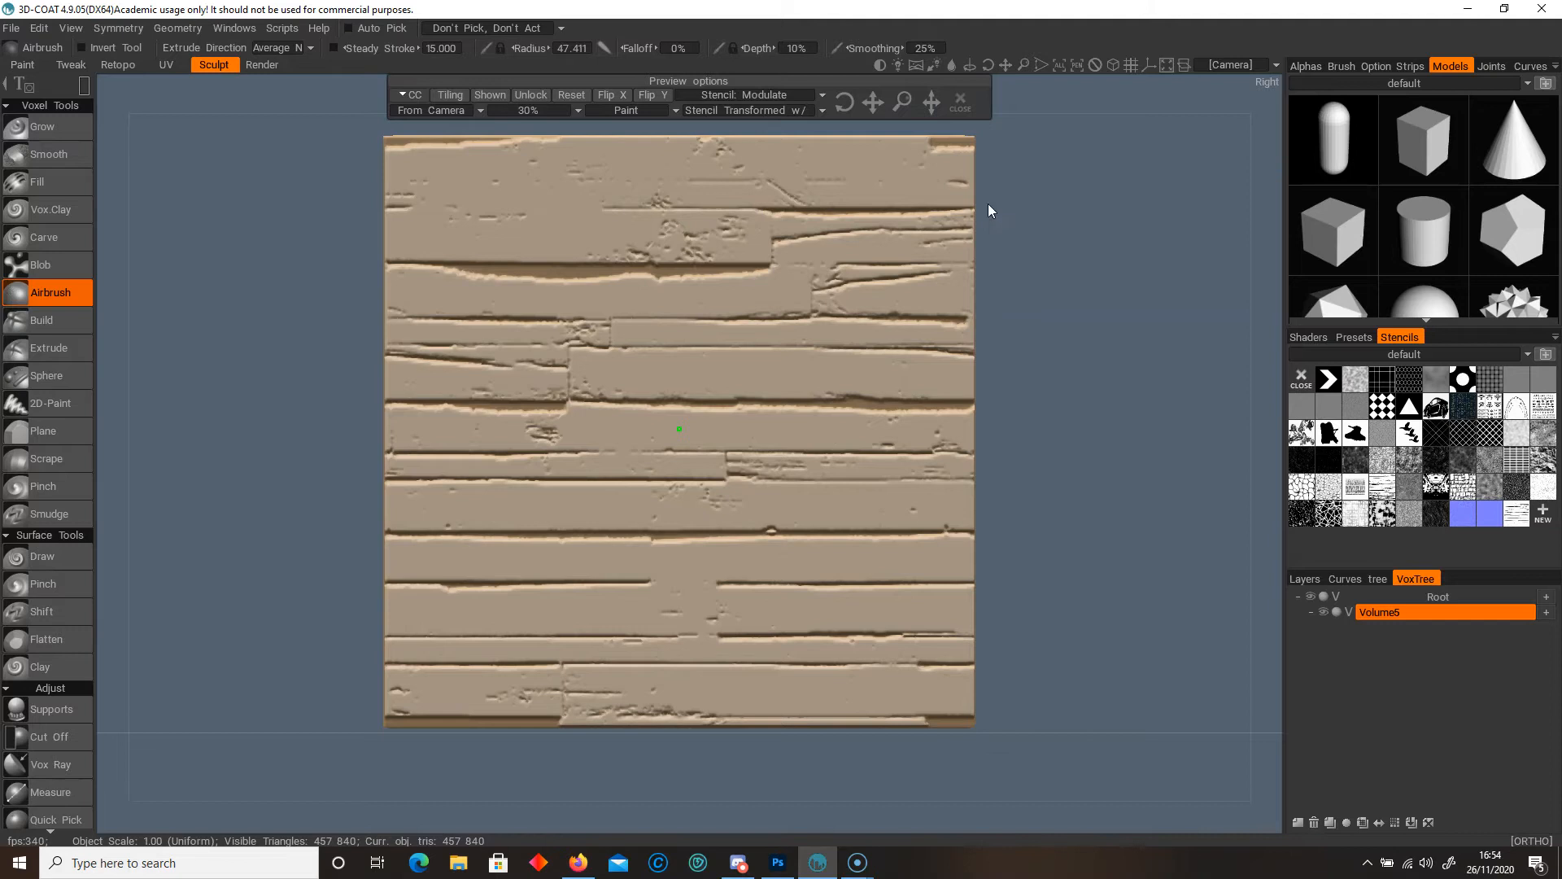
left_click(959, 101)
- Cut a thin slice off the back of the wall with a rectangular Cut Off selection in the front view
left_click_drag(955, 96, 793, 416)
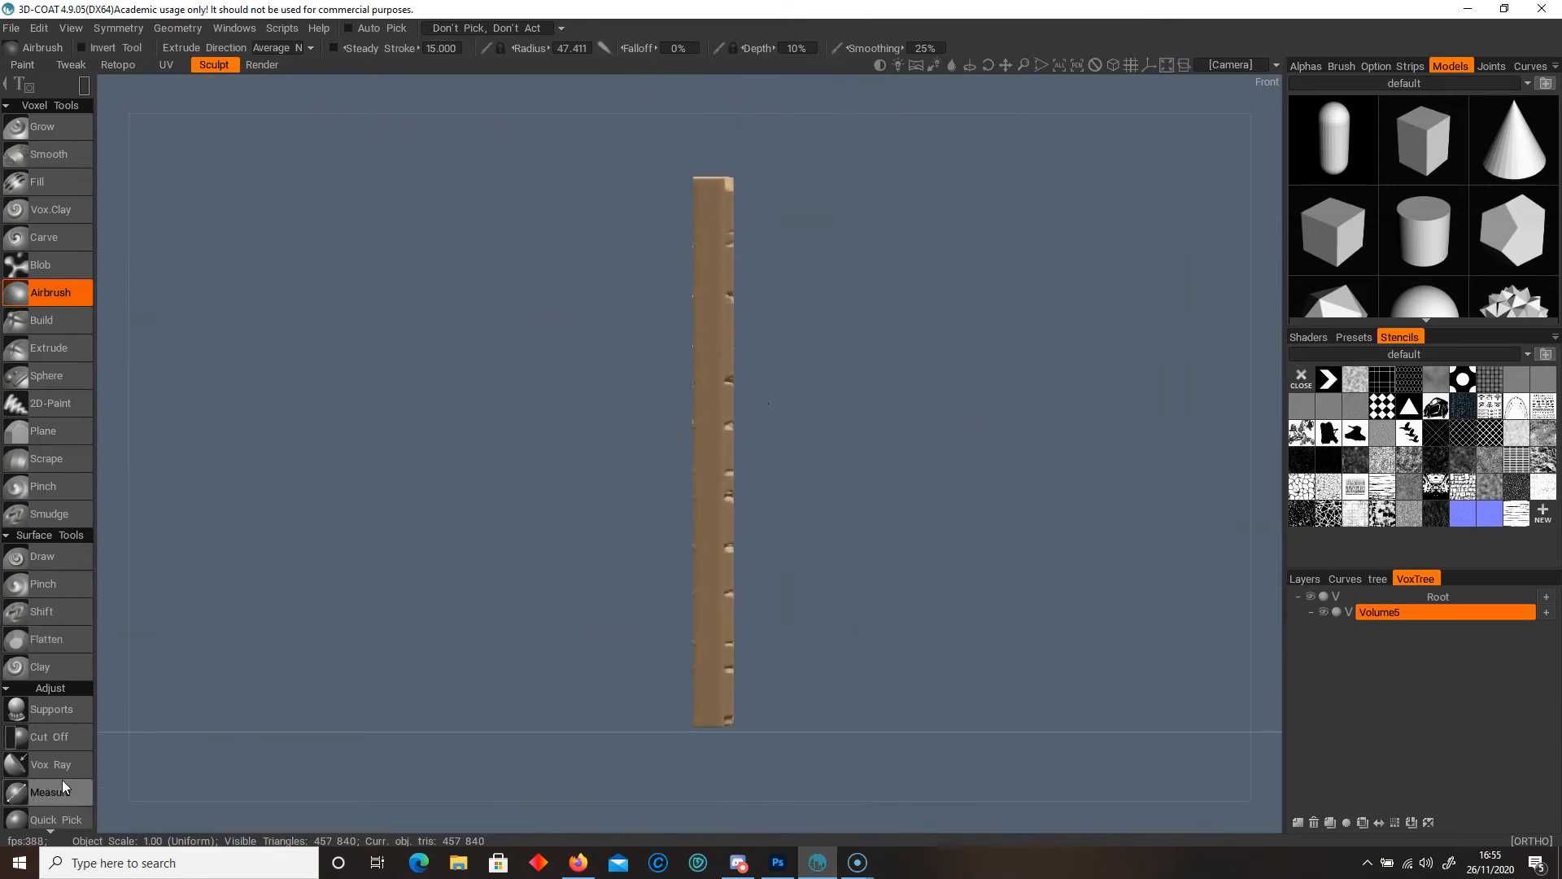
left_click(49, 736)
key("e")
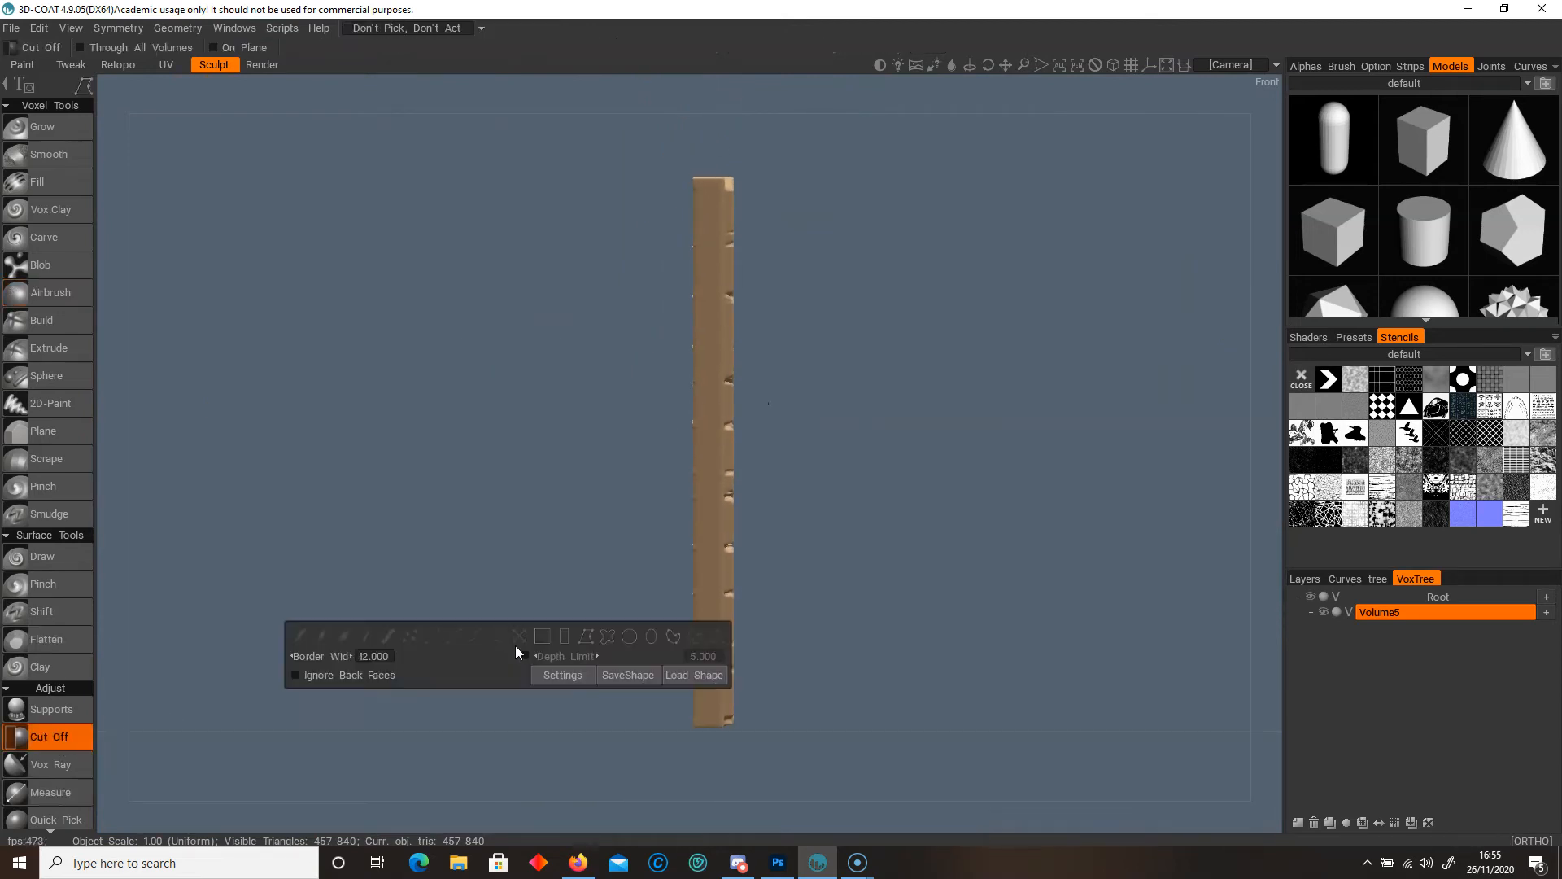
left_click(560, 634)
left_click_drag(573, 138, 701, 763)
mouse_move(627, 588)
left_mouse_down()
mouse_move(731, 607)
mouse_move(569, 598)
left_mouse_up()
left_click_drag(619, 124, 308, 508)
left_click_drag(662, 515, 705, 504)
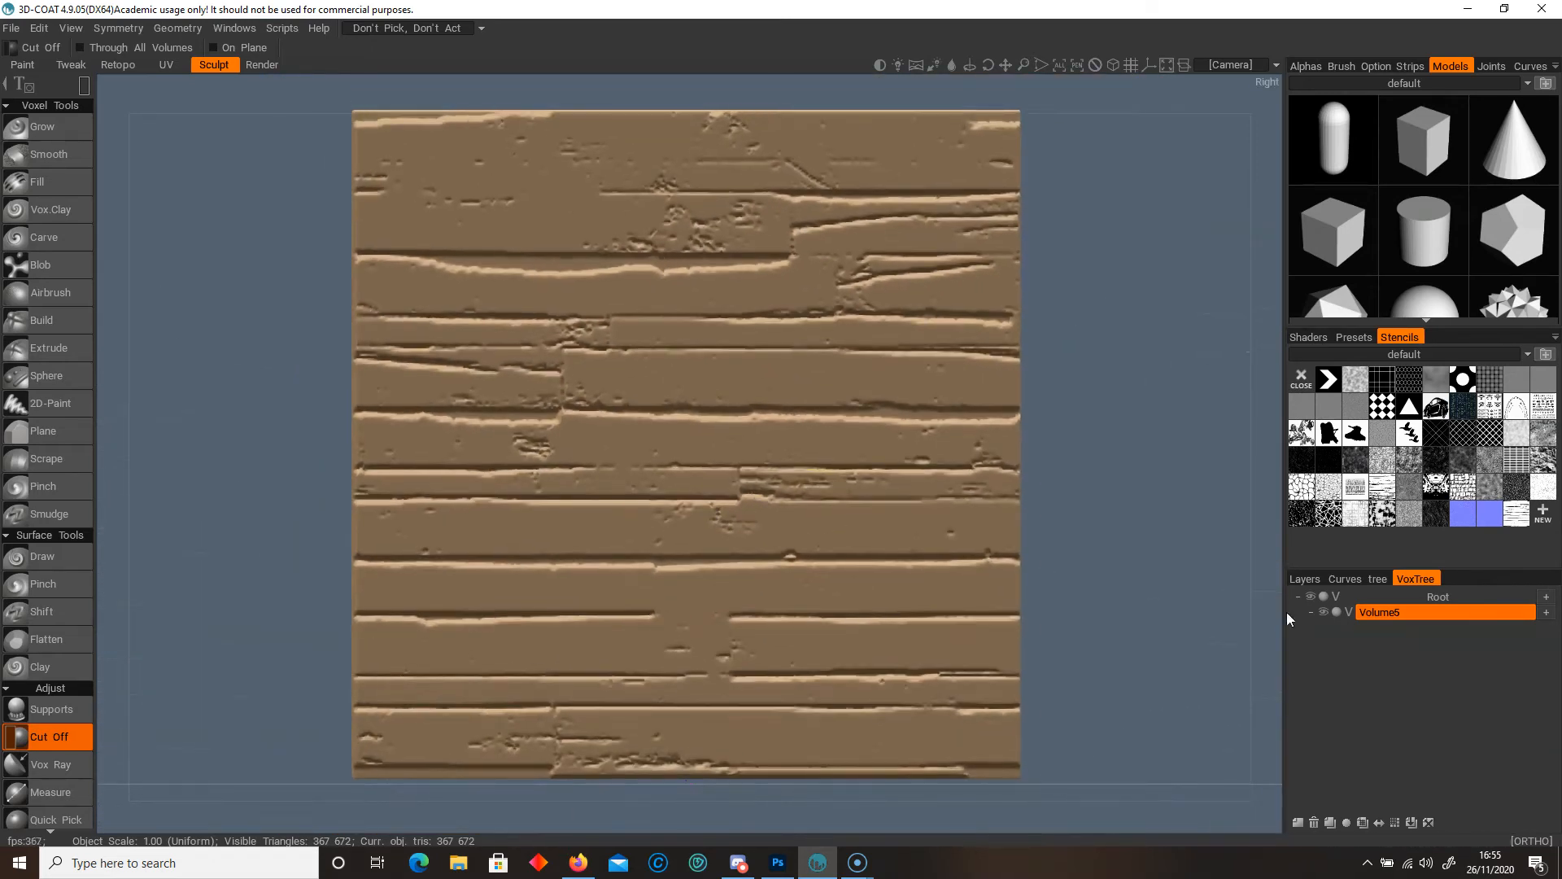
- Examine the wall's wireframe up close to check its mesh density, and return to the shaded view
right_click(1449, 612)
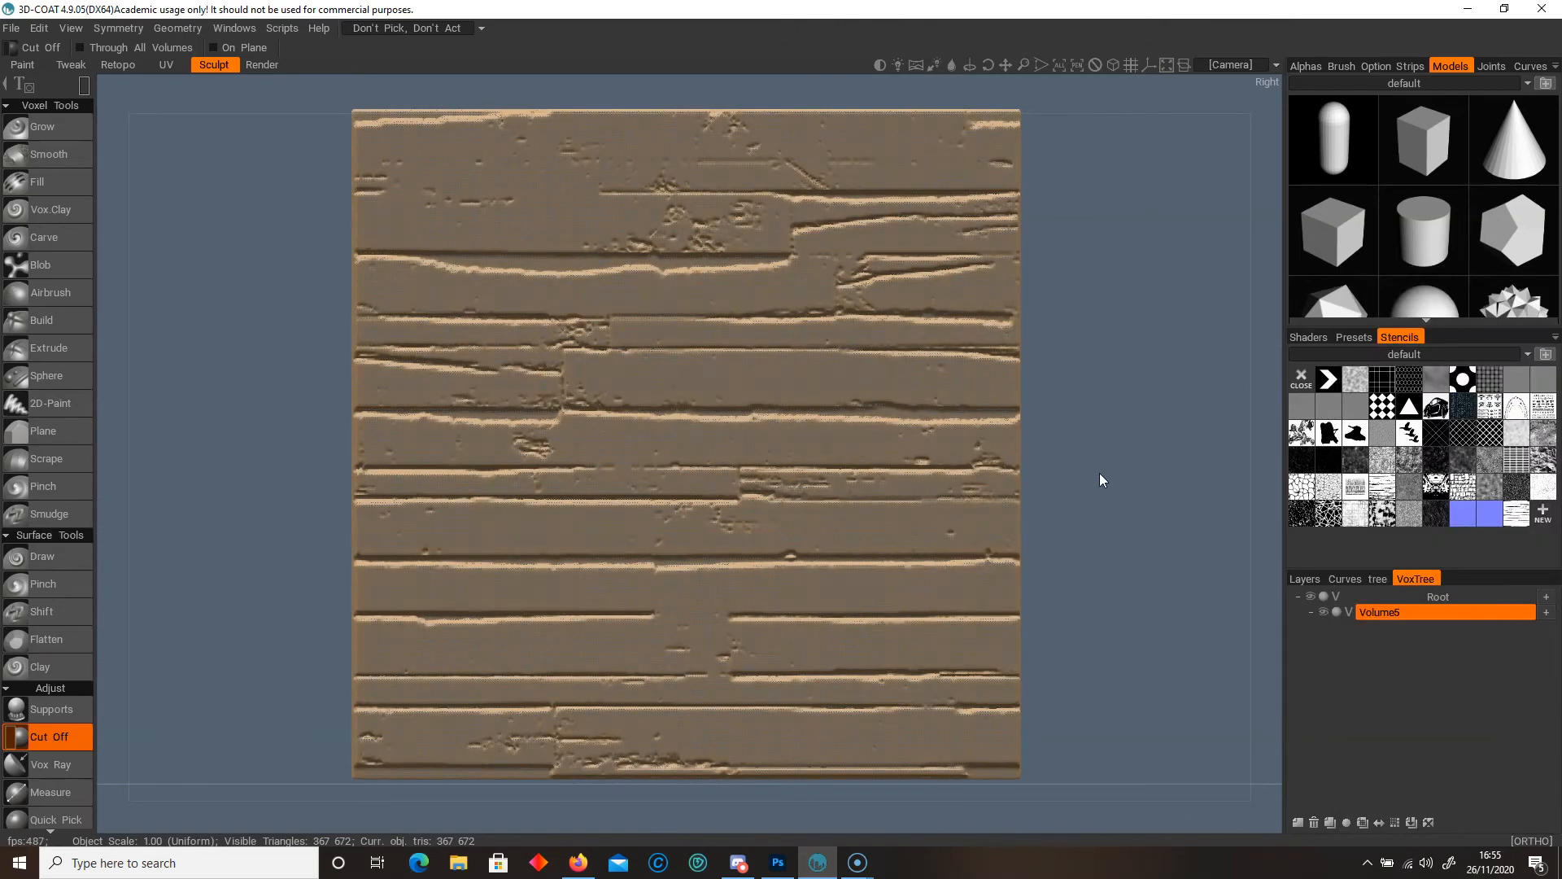
scroll(707, 459, "up", 10)
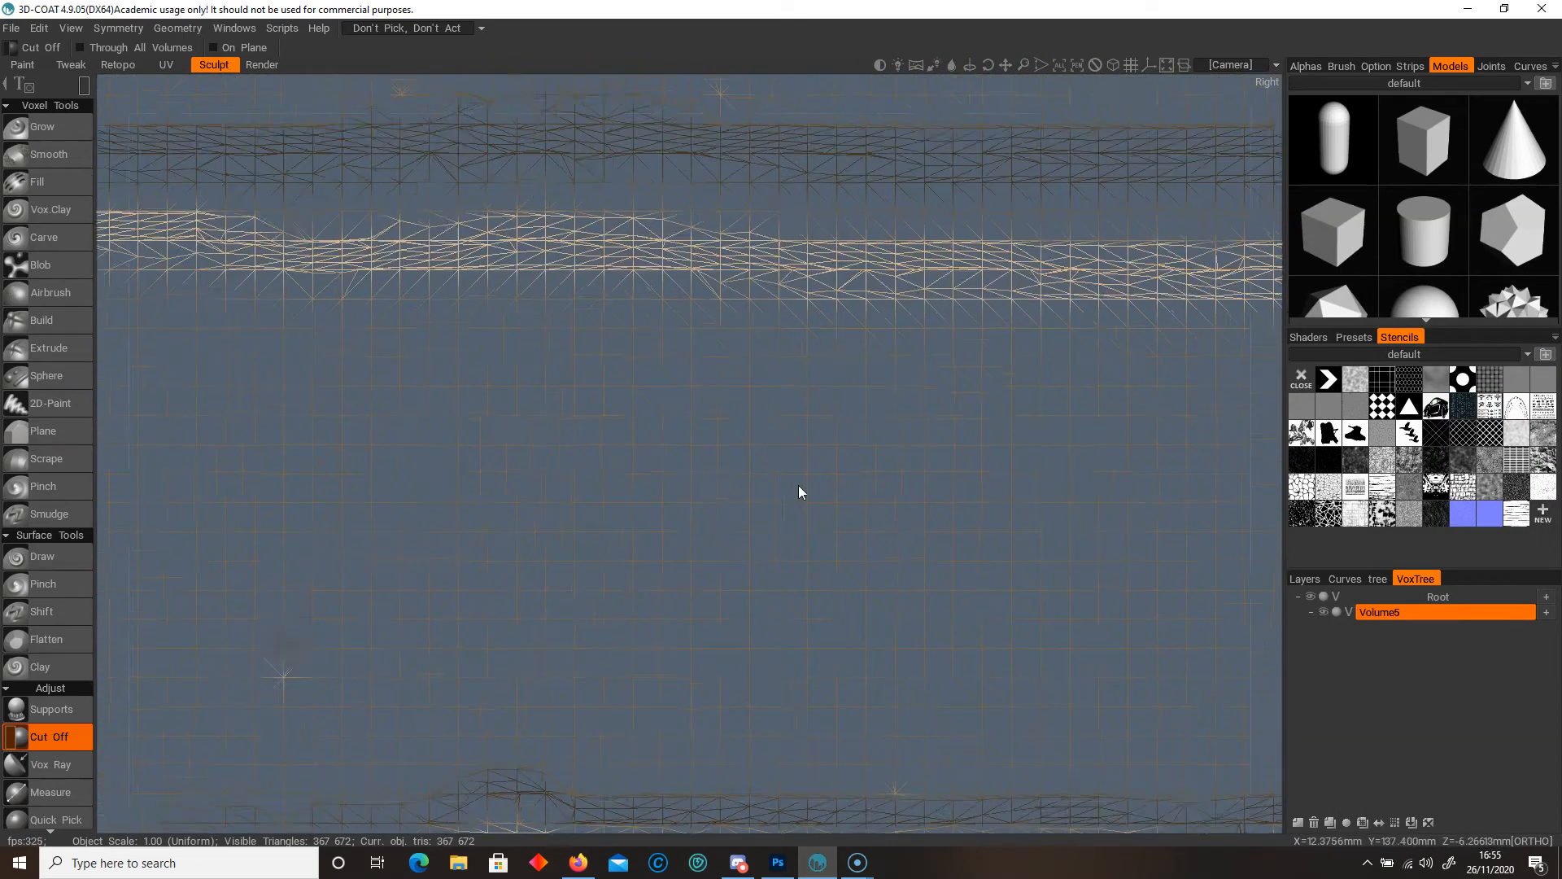
left_click_drag(870, 635, 864, 643)
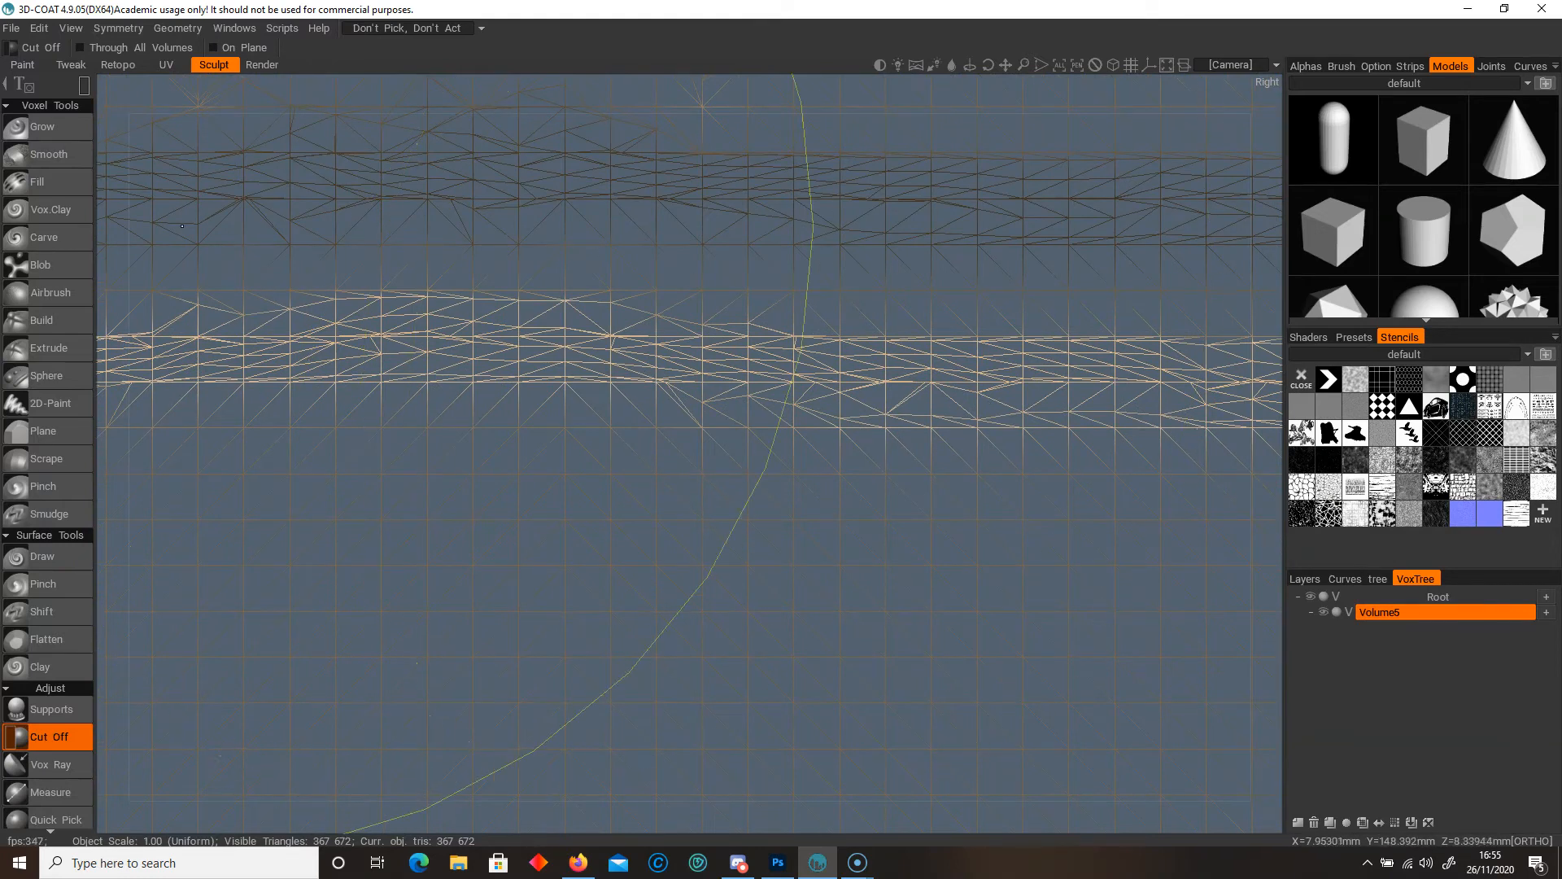
scroll(376, 319, "down", 15)
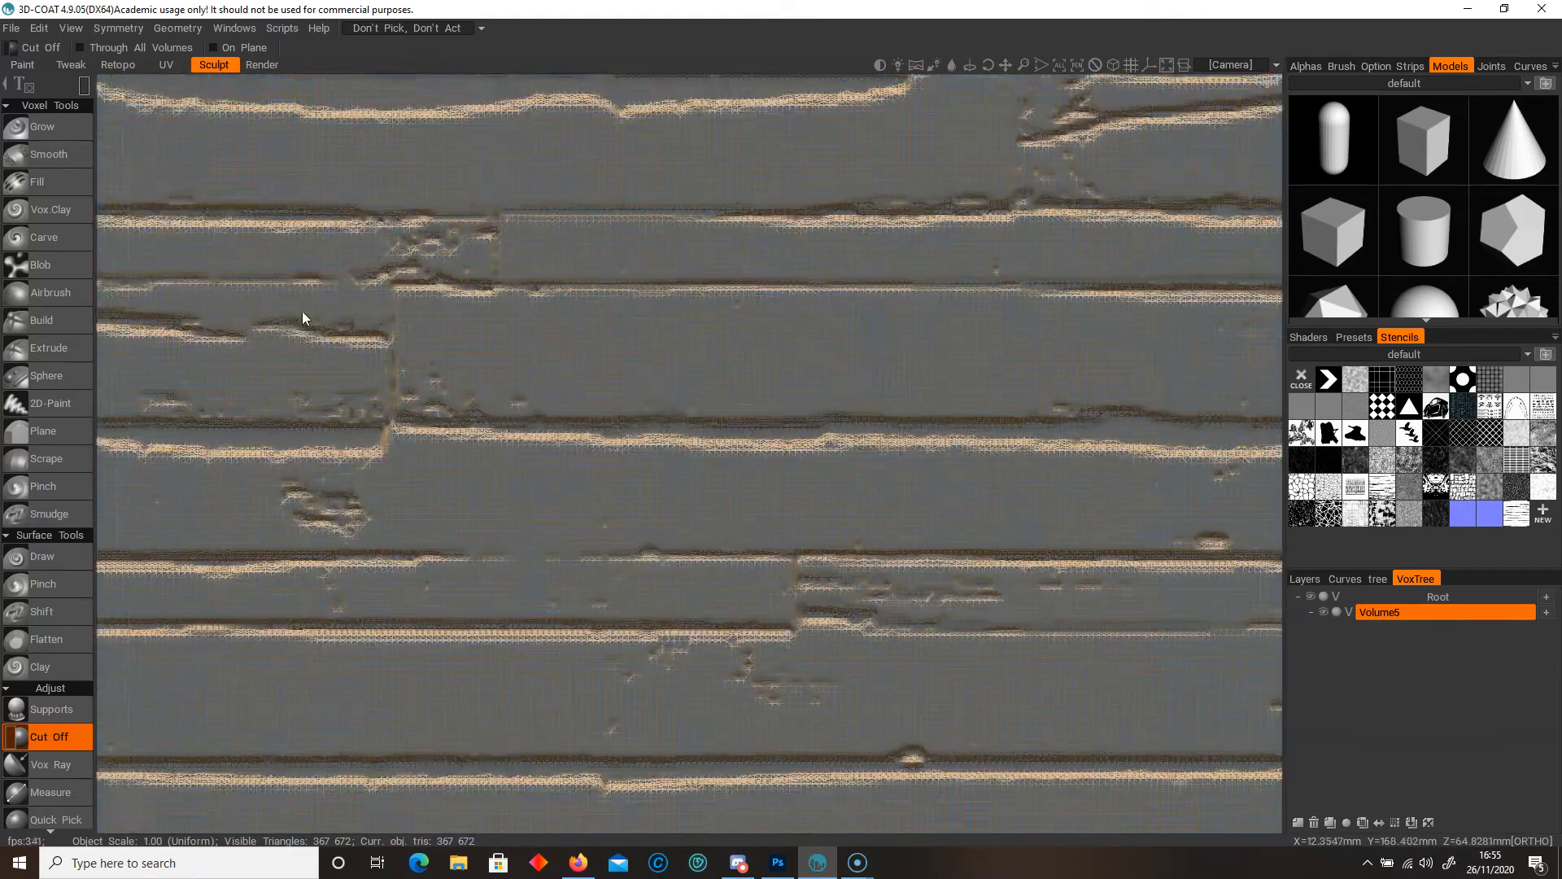
scroll(715, 387, "up", 3)
left_click_drag(715, 387, 690, 401)
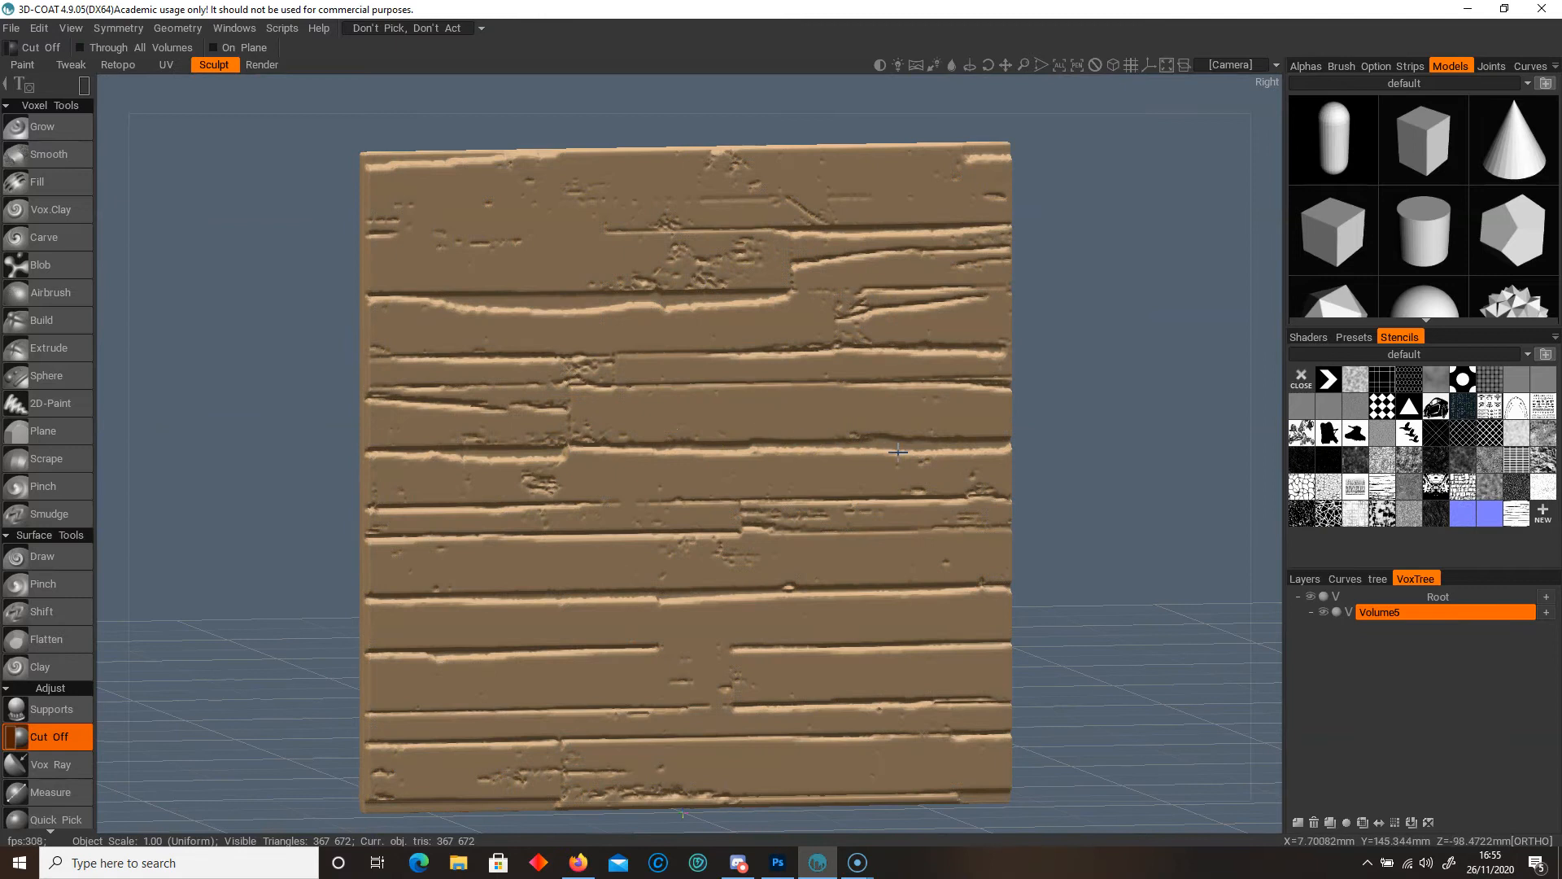
scroll(930, 439, "down", 1)
- Convert the wall volume to global space
right_click(1429, 612)
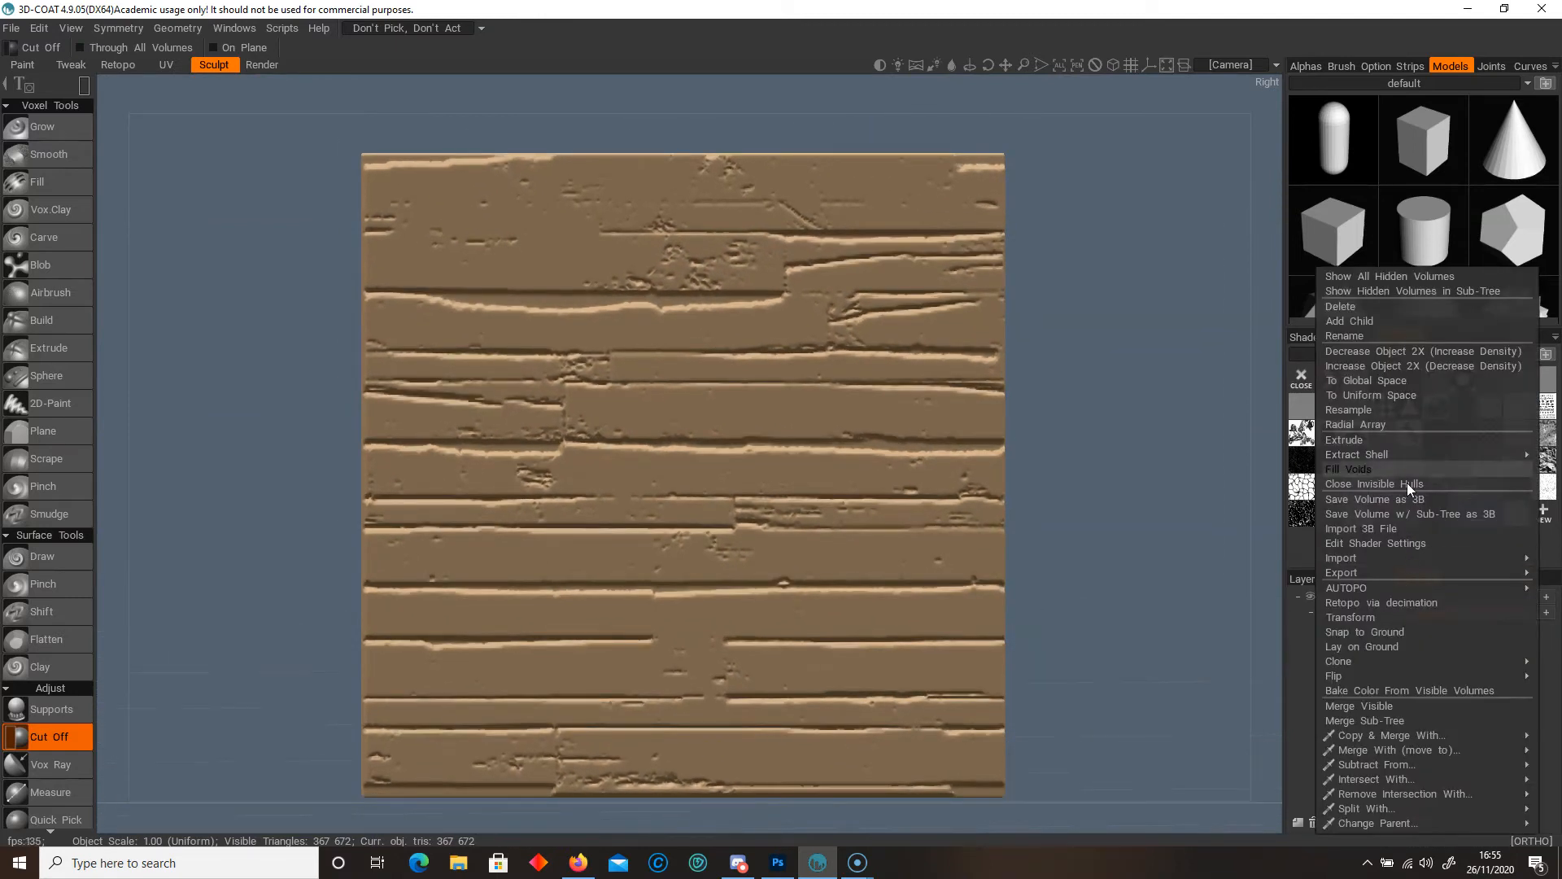
left_click(1403, 381)
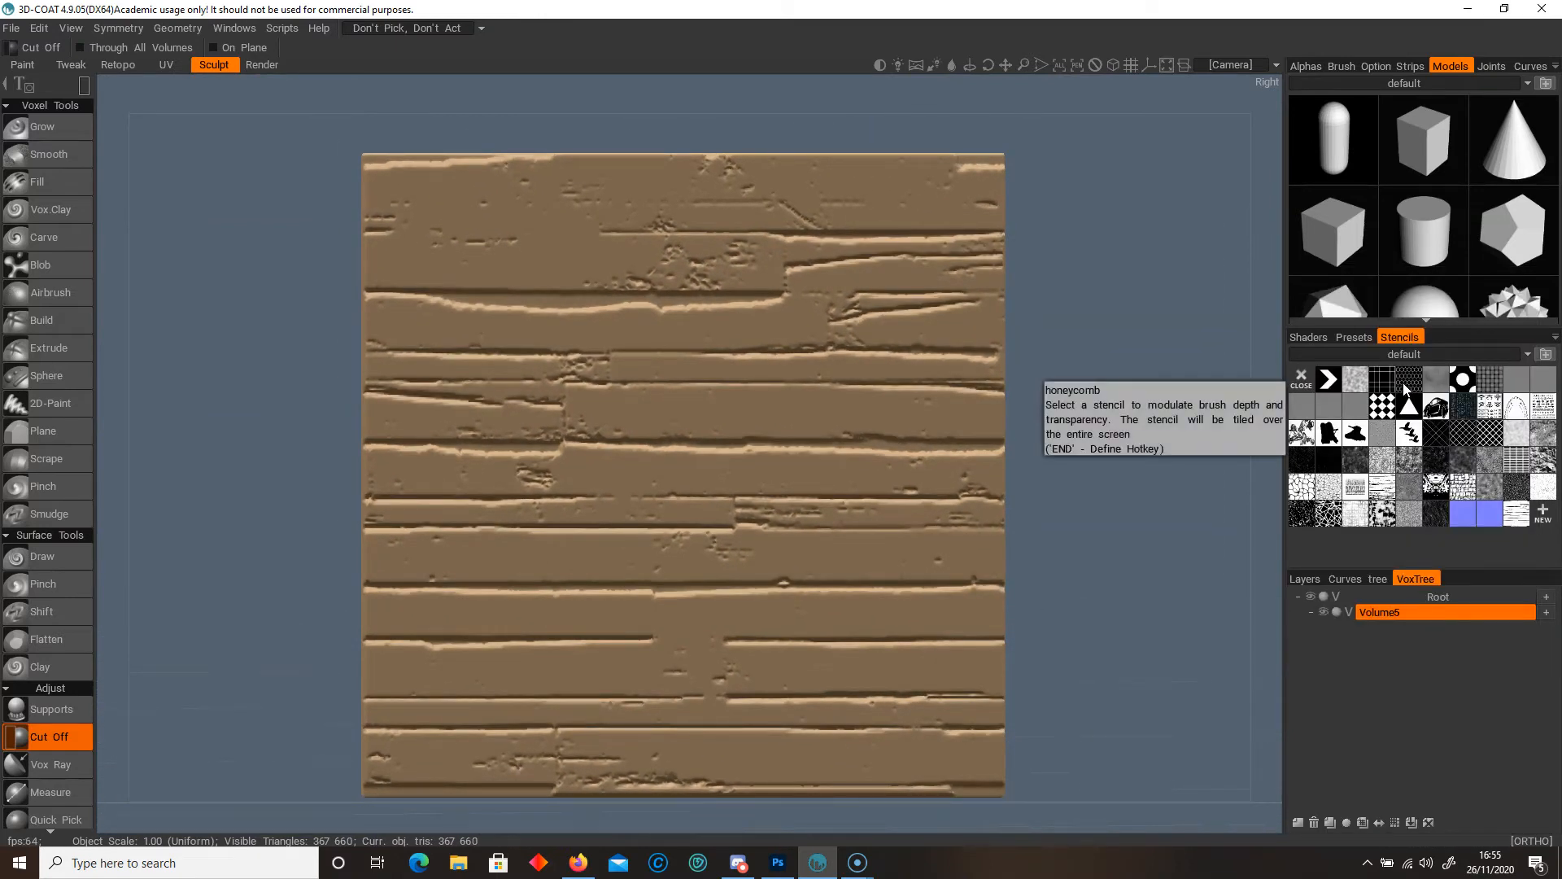
mouse_move(1077, 456)
left_mouse_down()
mouse_move(1258, 472)
mouse_move(1089, 467)
left_mouse_up()
left_click_drag(1081, 580, 1076, 559)
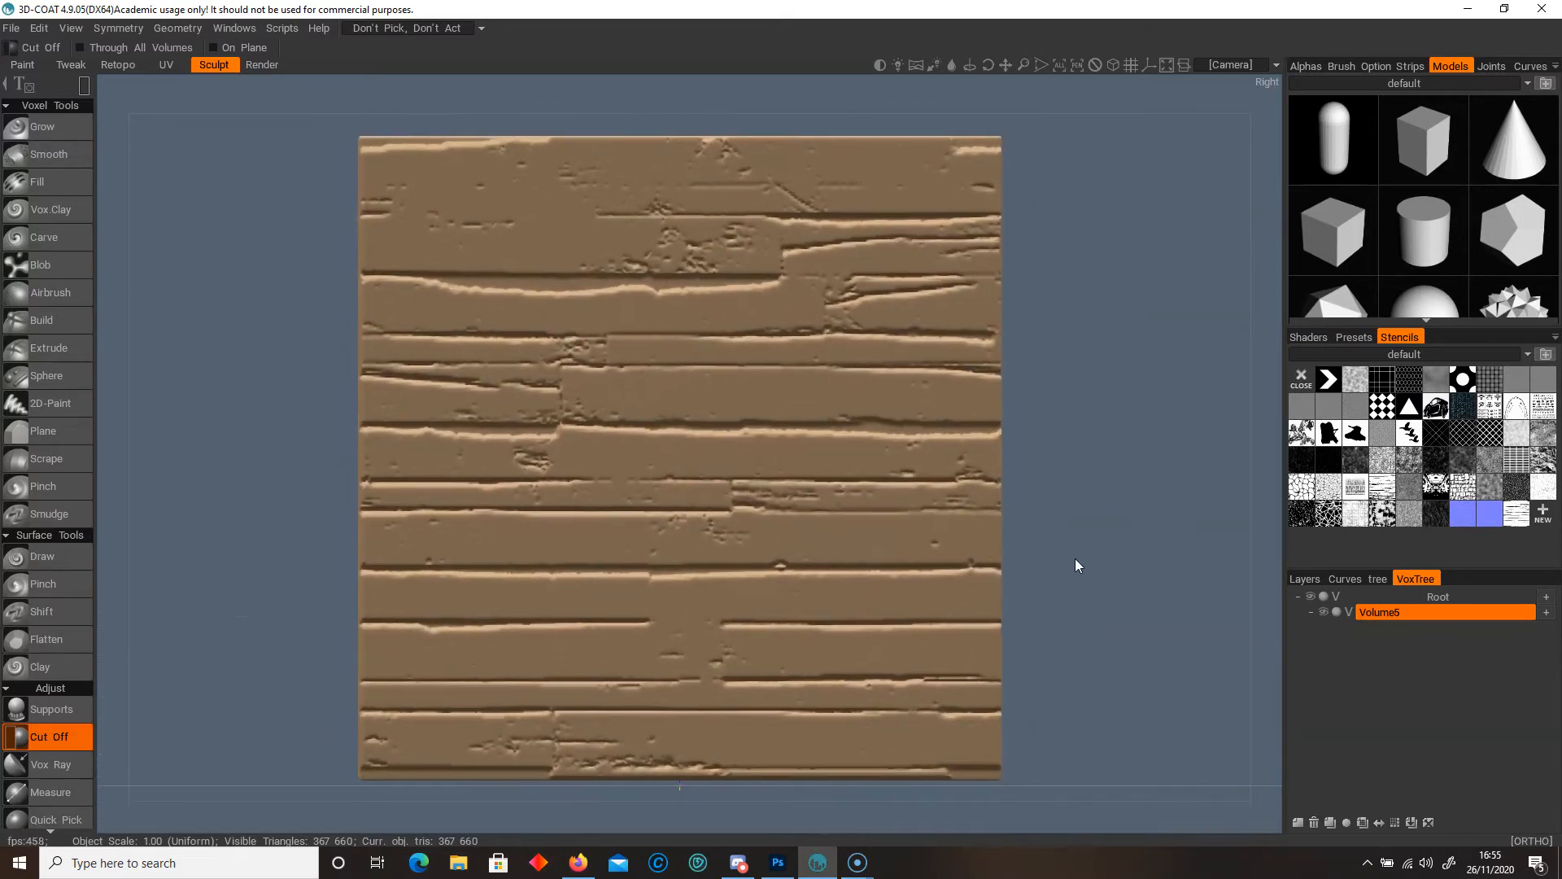
- Retopologize the wall volume via decimation with a reduction percent of 98
right_click(1432, 614)
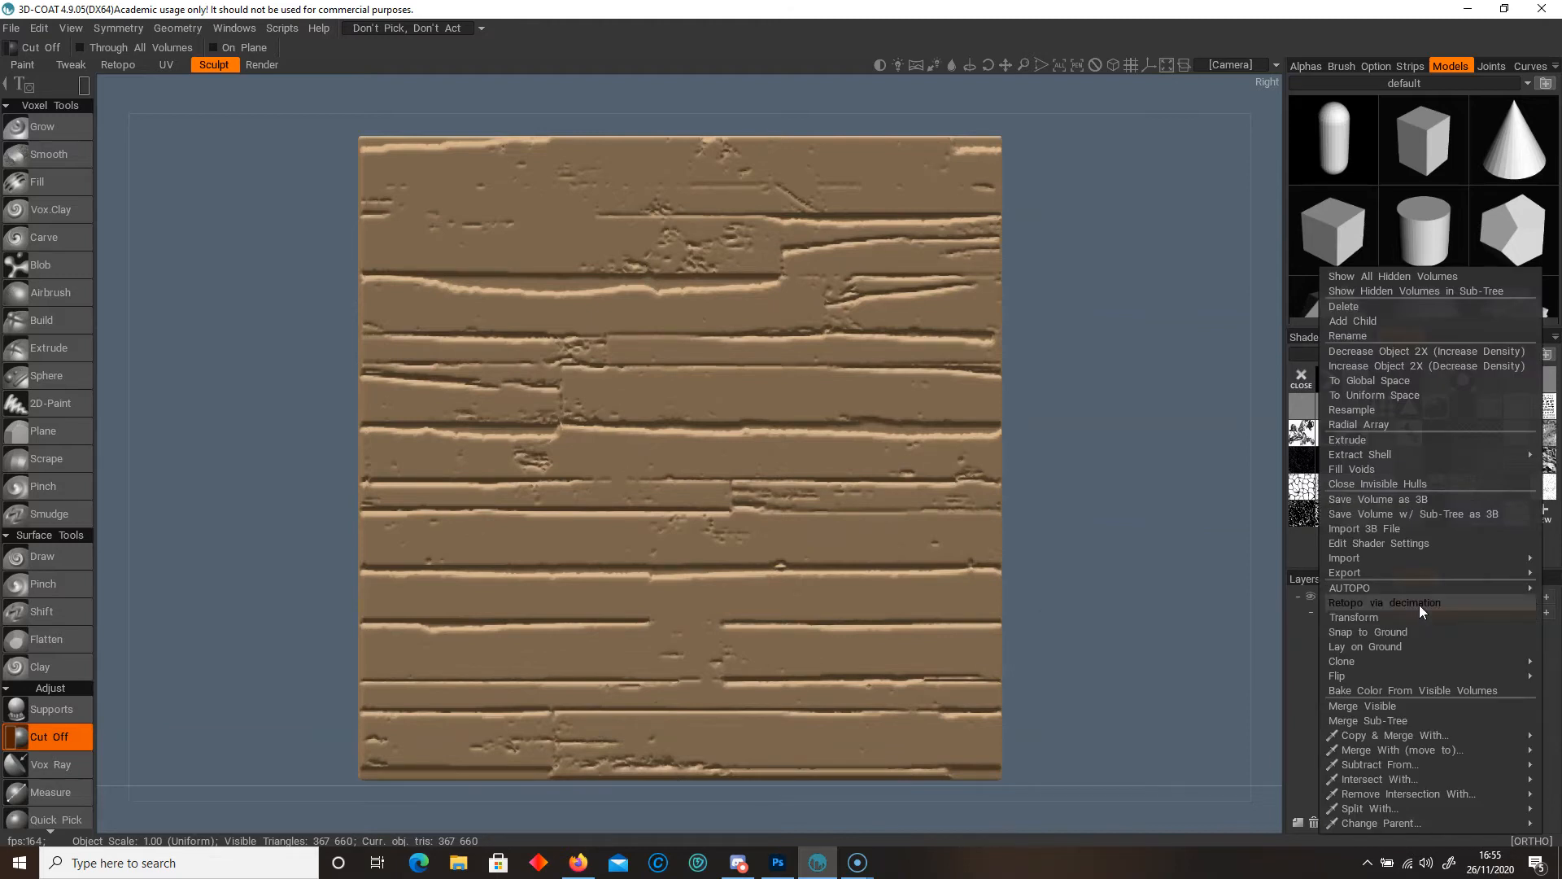
left_click(1419, 604)
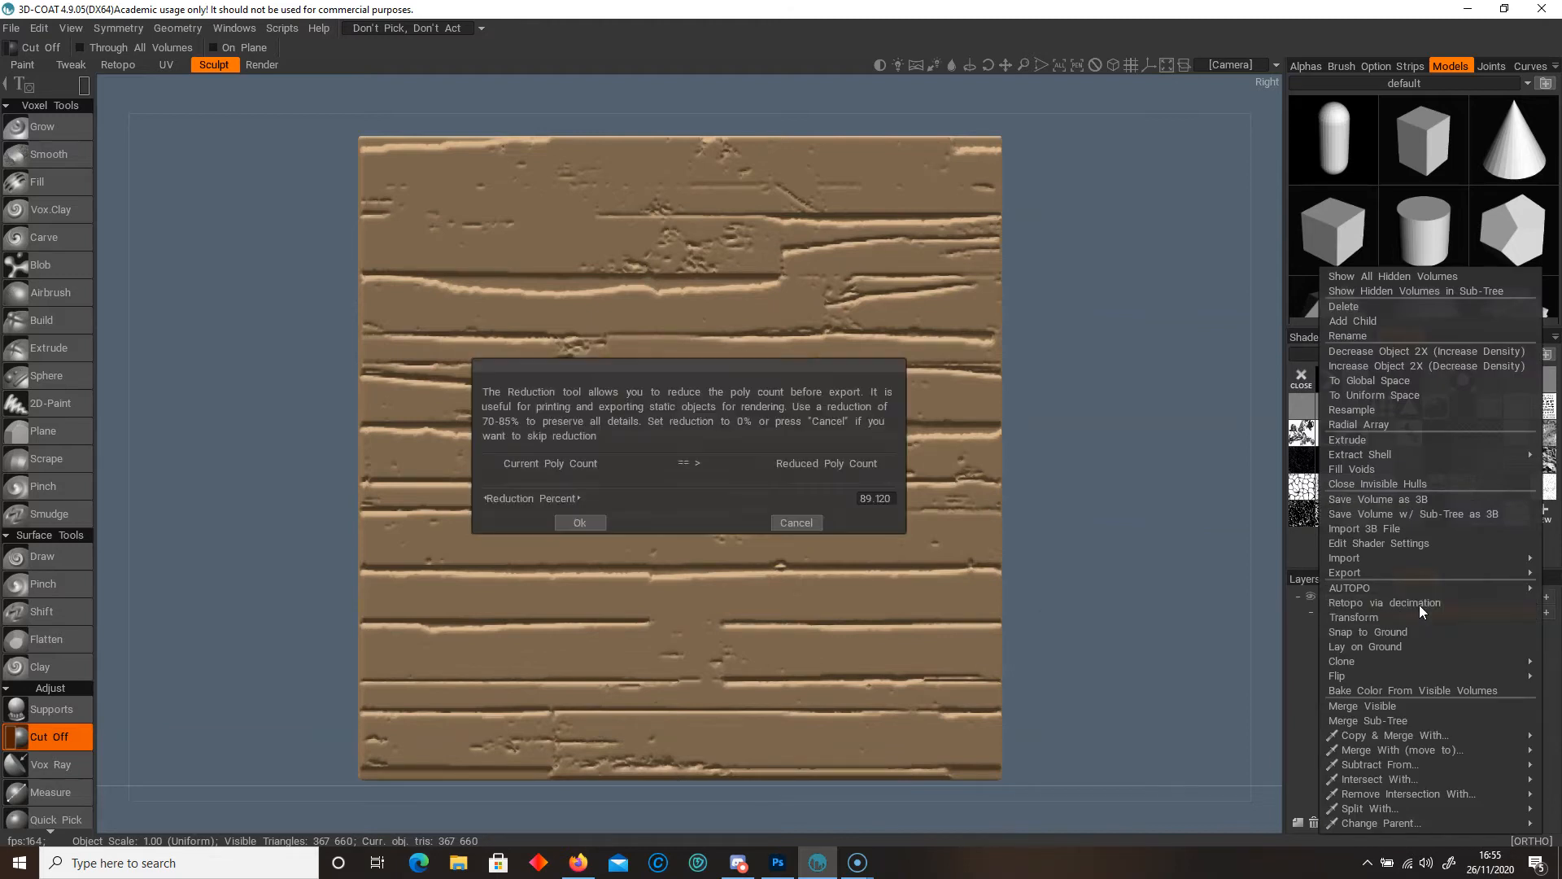
left_click(886, 500)
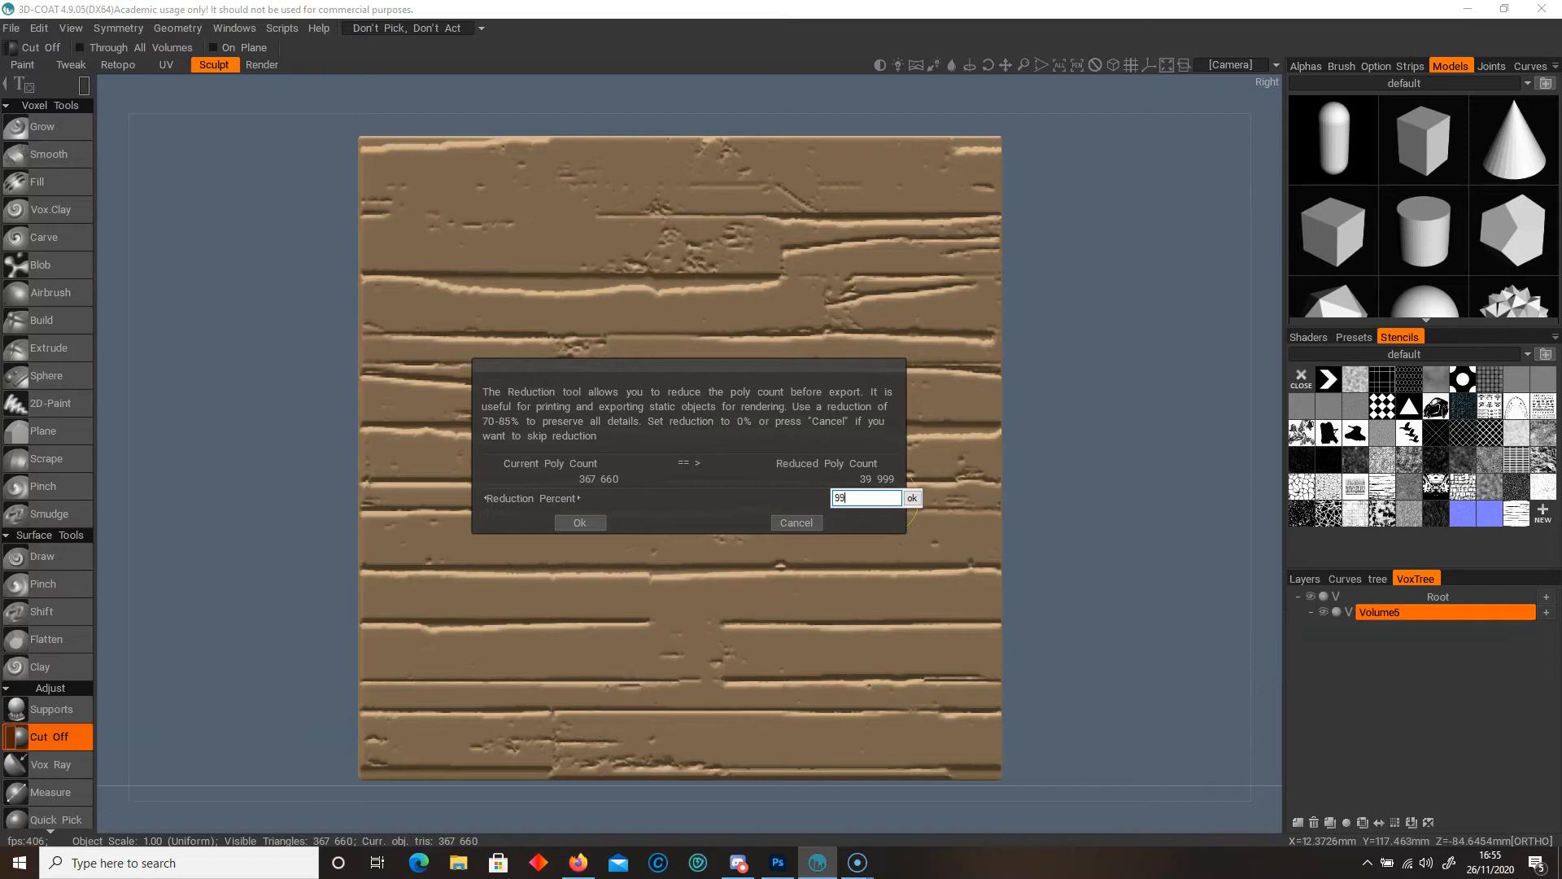
left_click(920, 505)
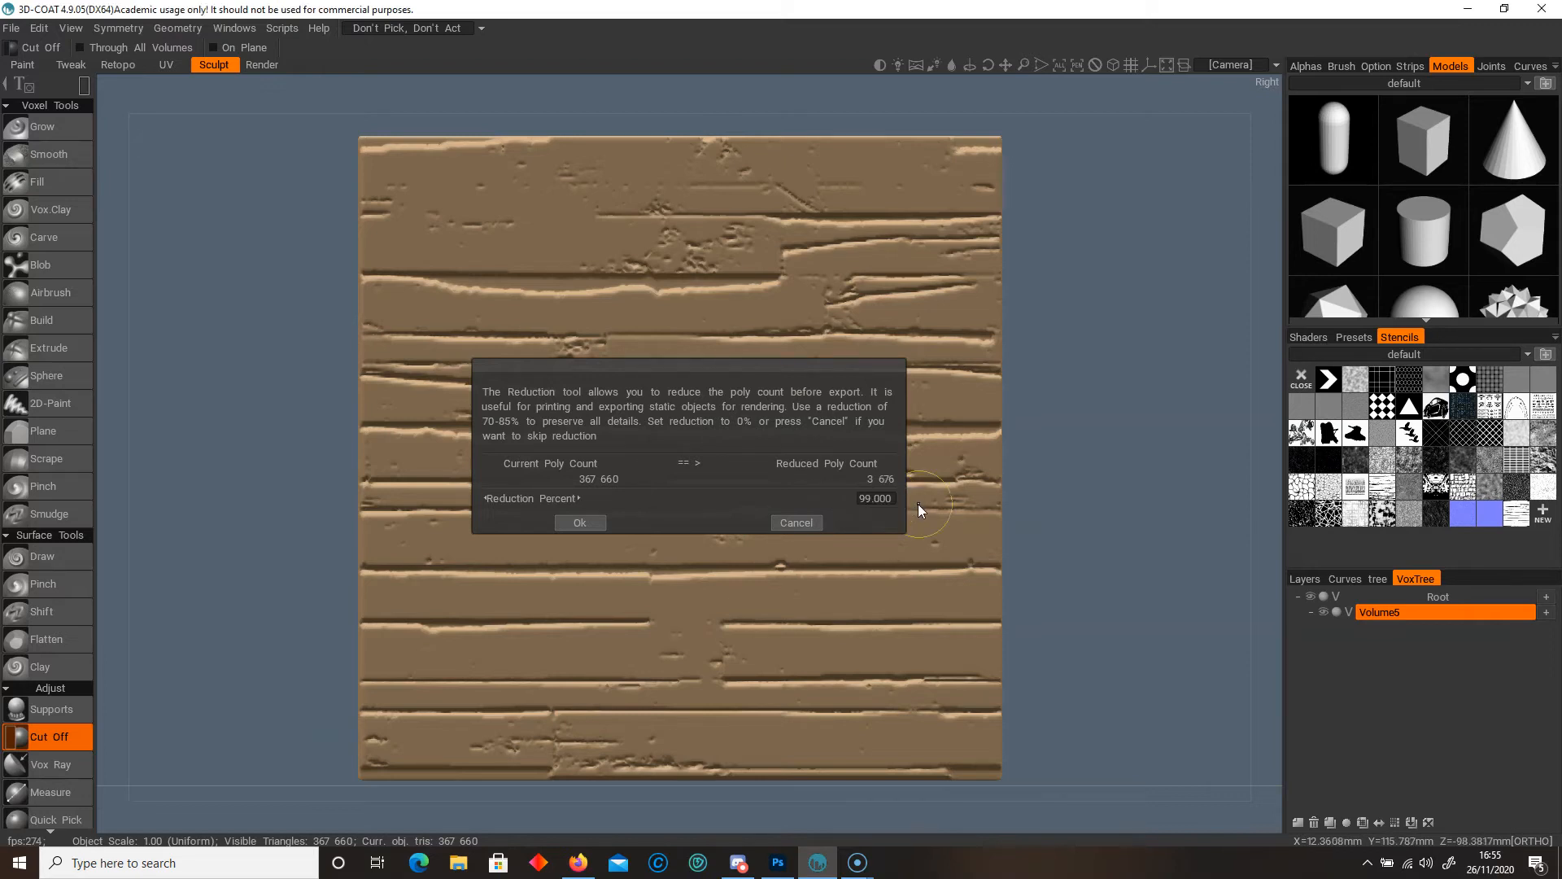
left_click(876, 502)
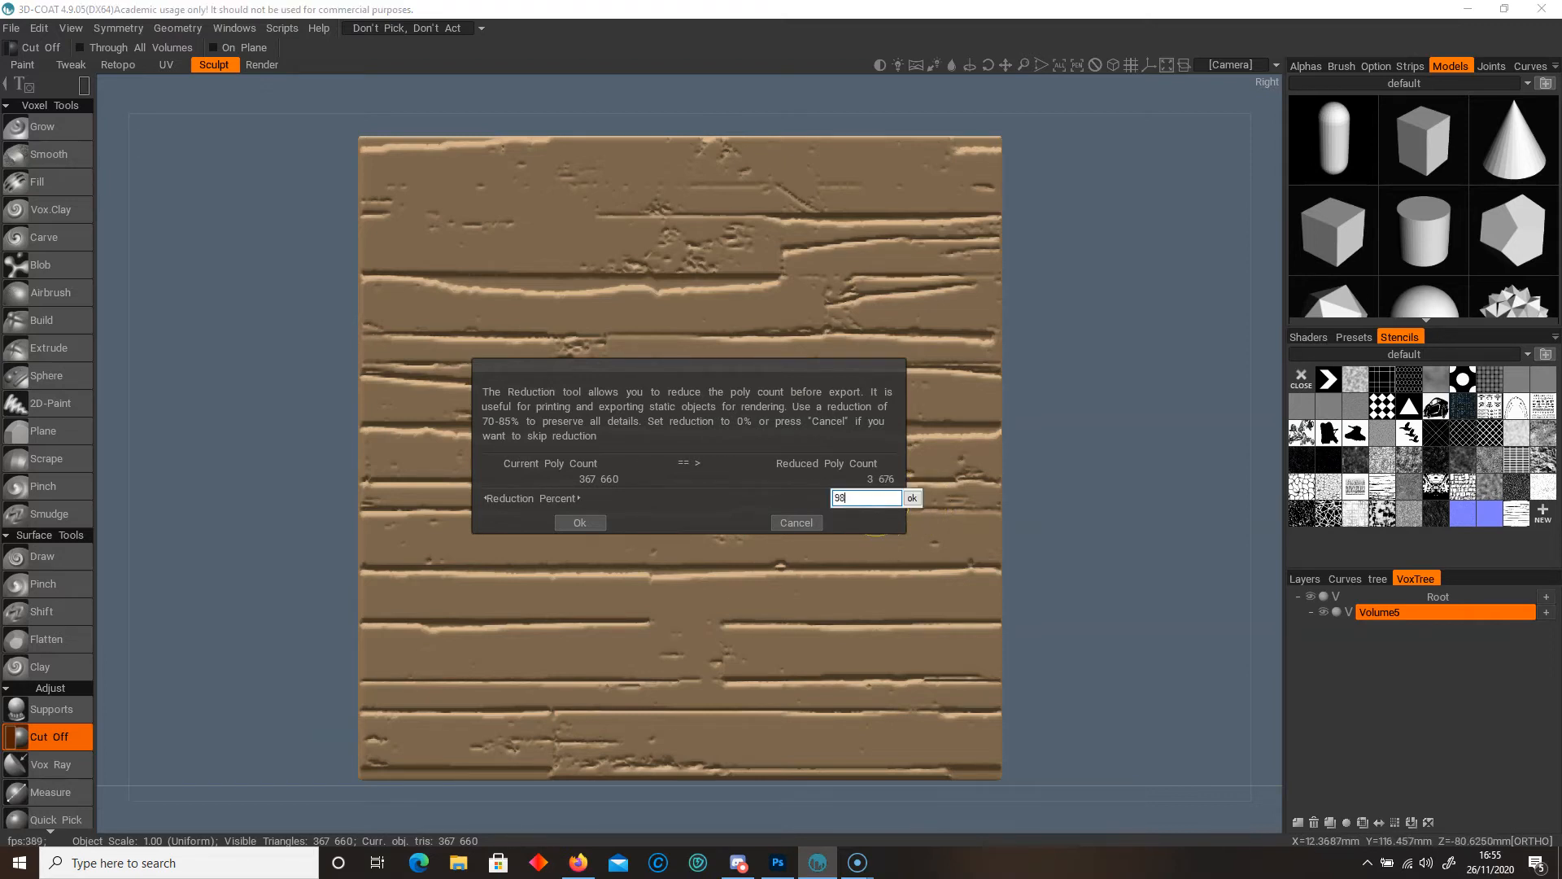
left_click(911, 501)
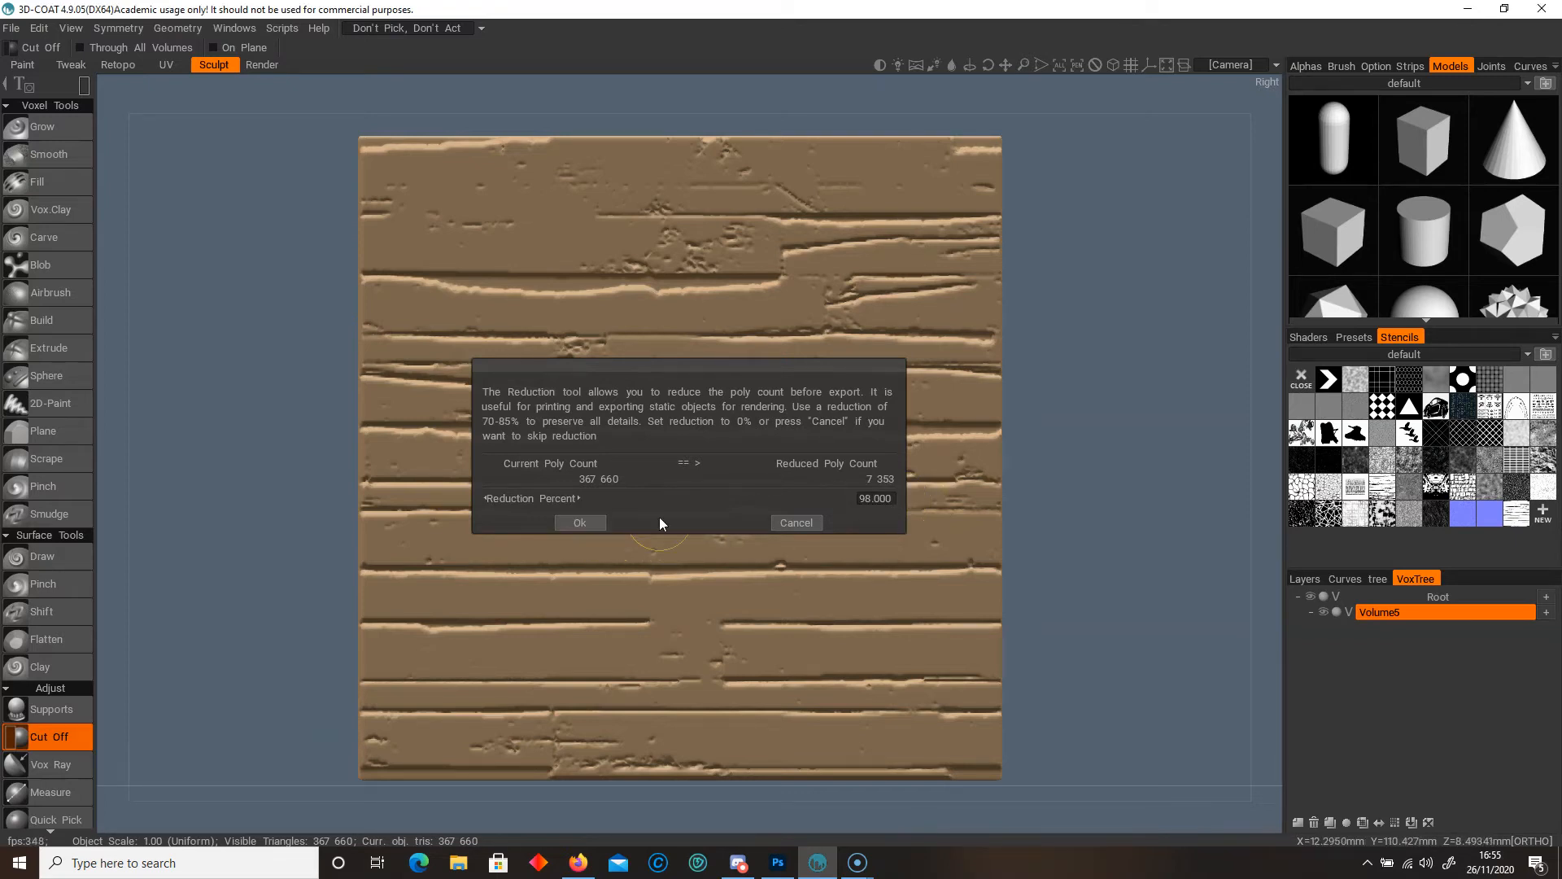
left_click(583, 522)
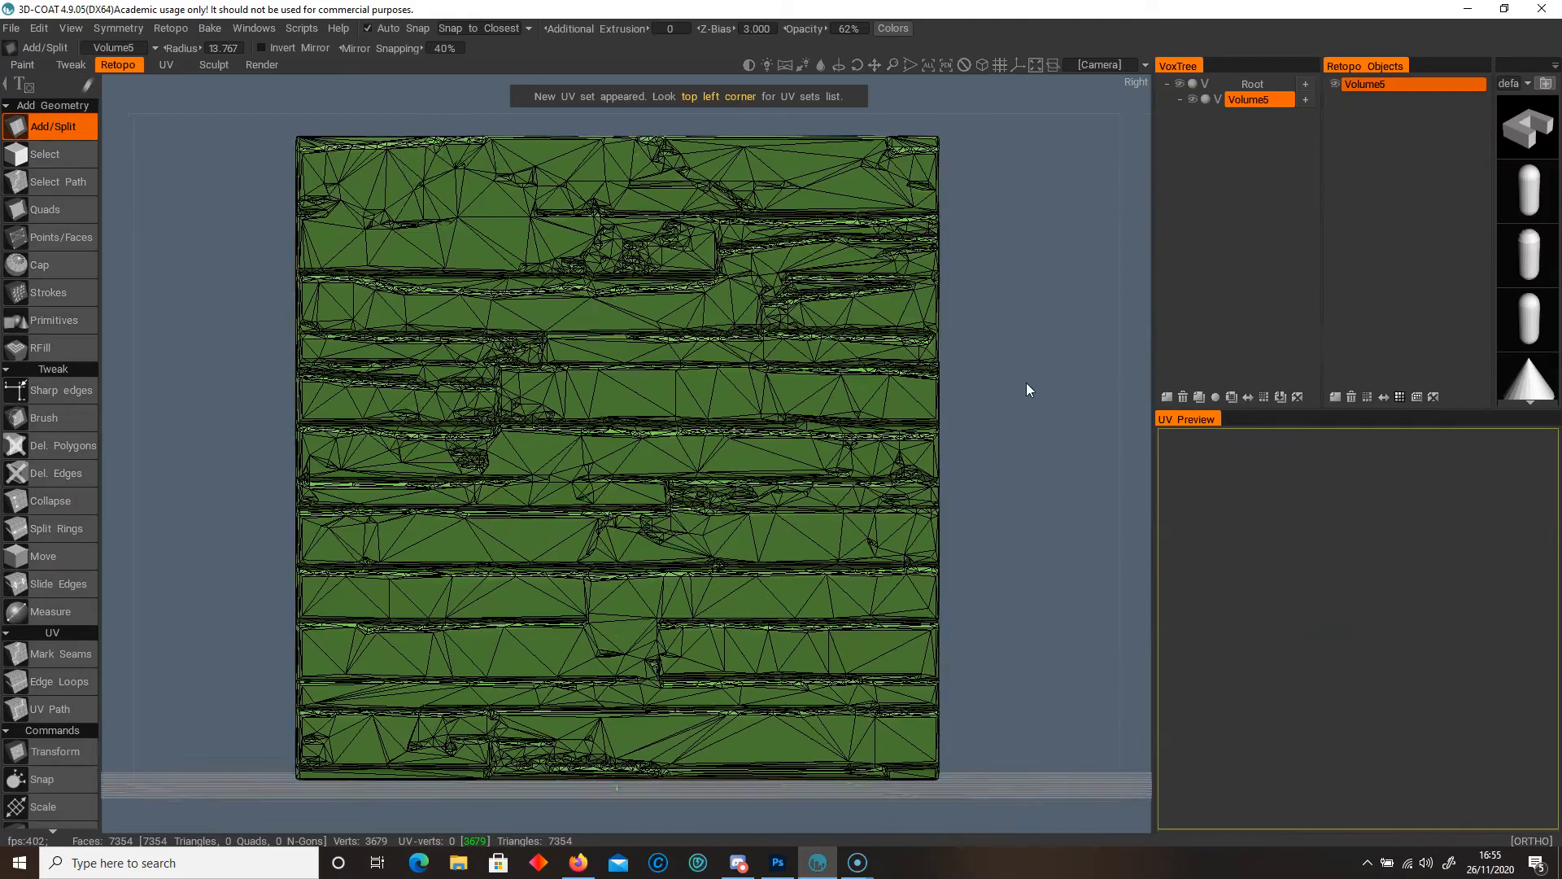
- Start a per-pixel bake with normal map and set the scan depth outside the object to 1.270
mouse_move(1027, 383)
left_mouse_down()
mouse_move(1296, 392)
mouse_move(1032, 388)
left_mouse_up()
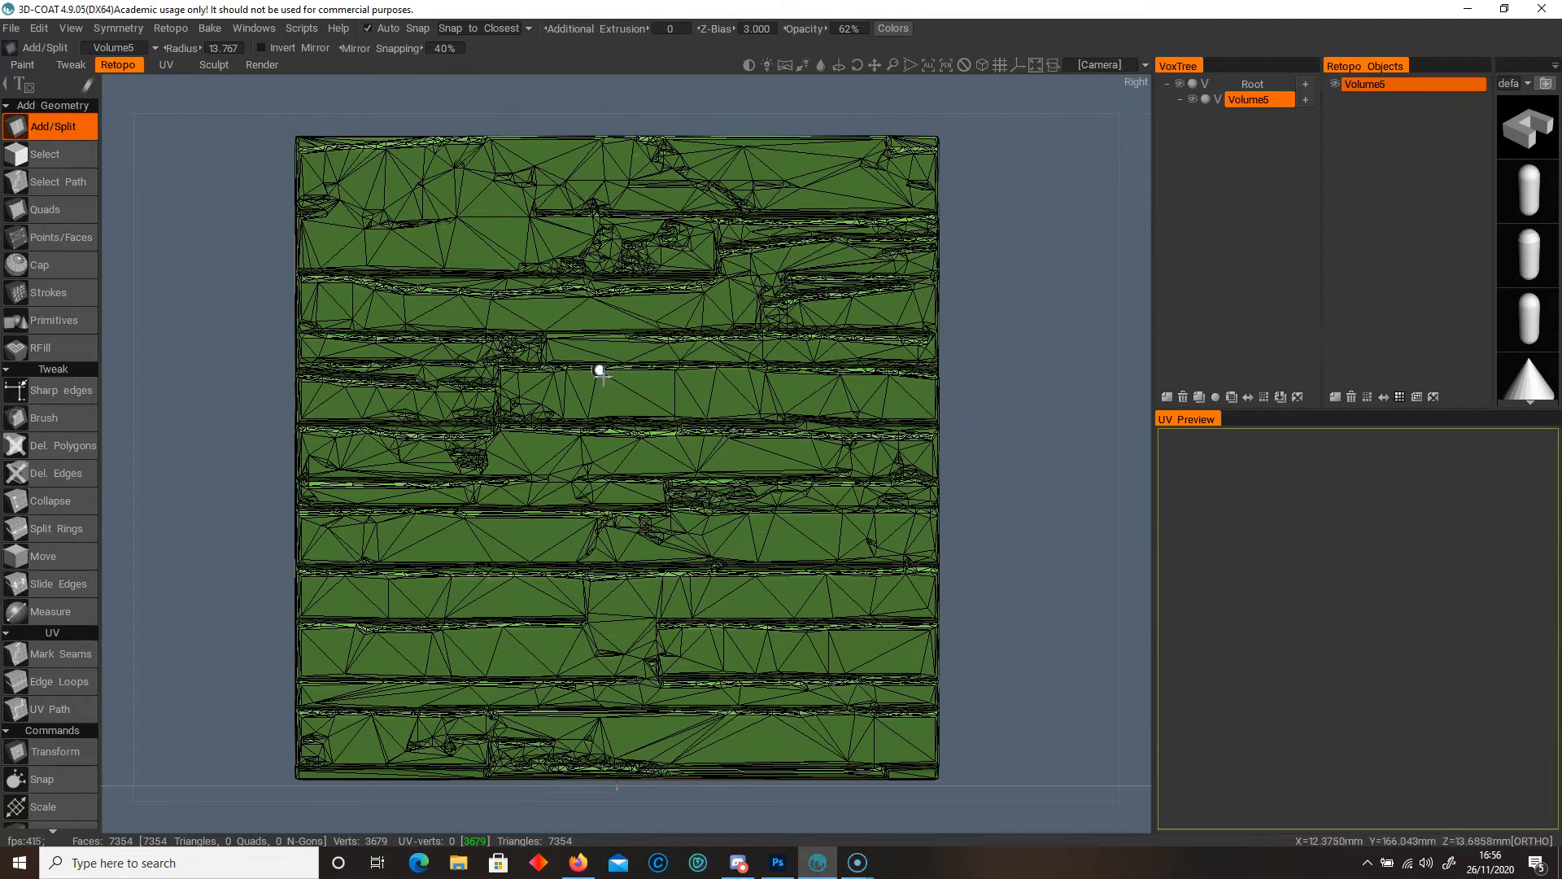
left_click(221, 30)
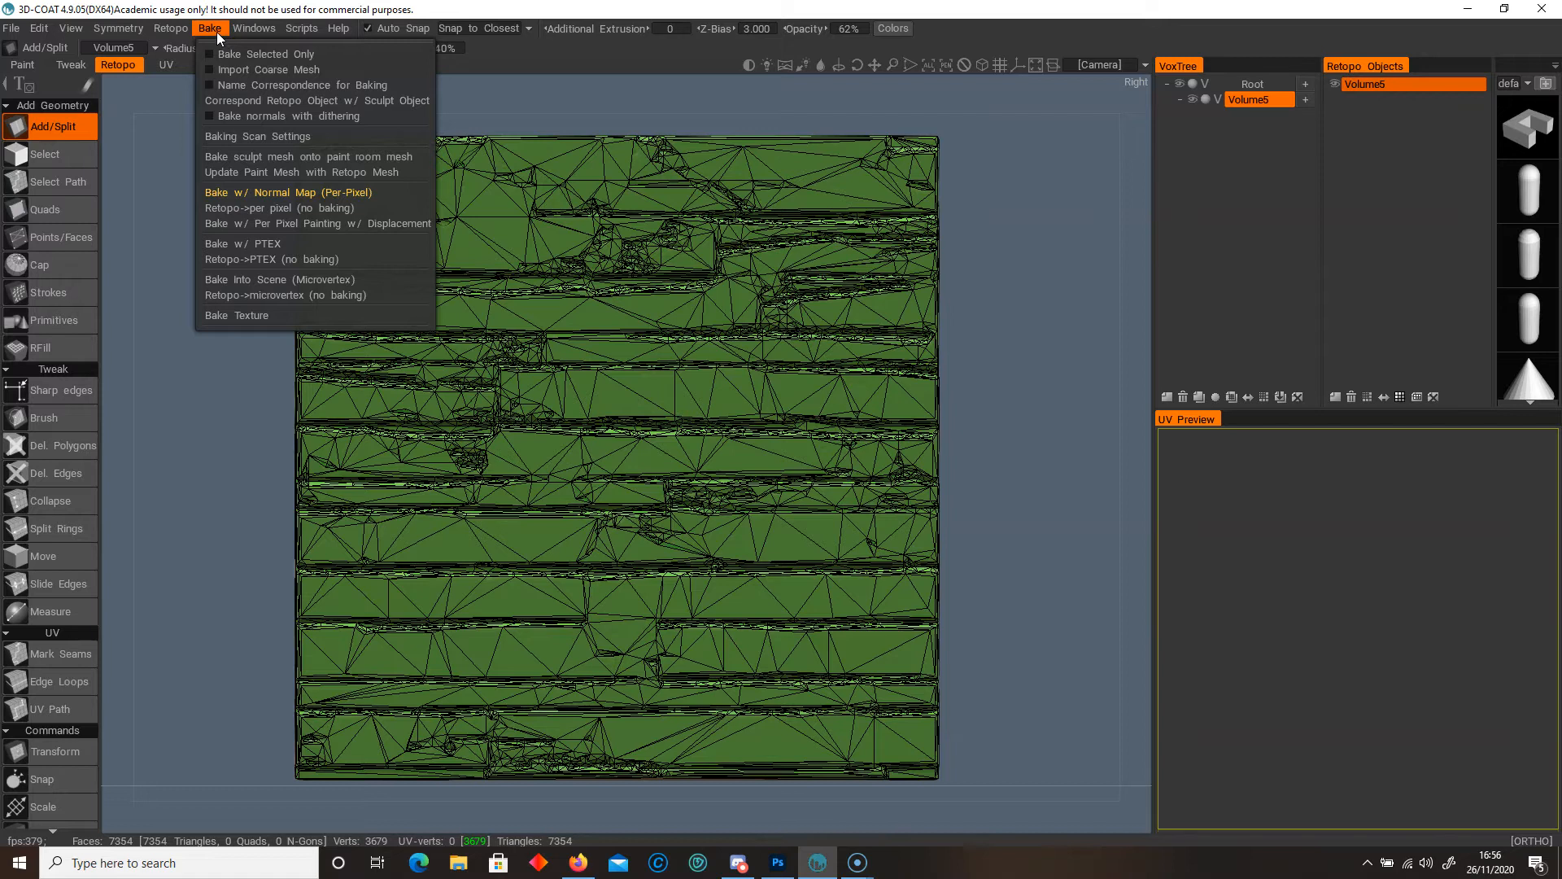
left_click(280, 192)
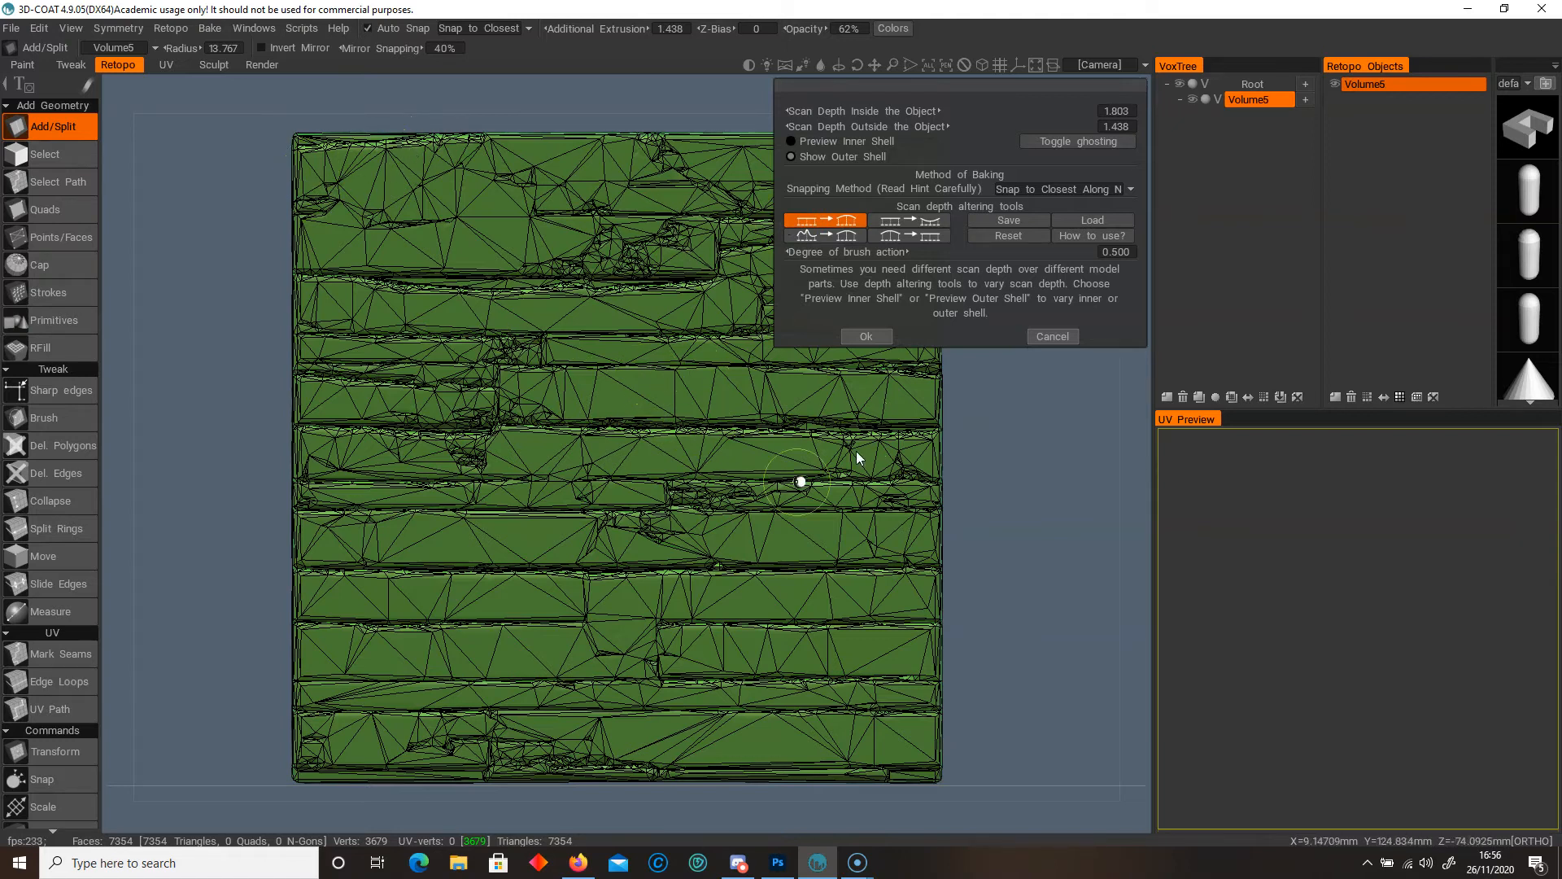
left_click_drag(880, 126, 869, 126)
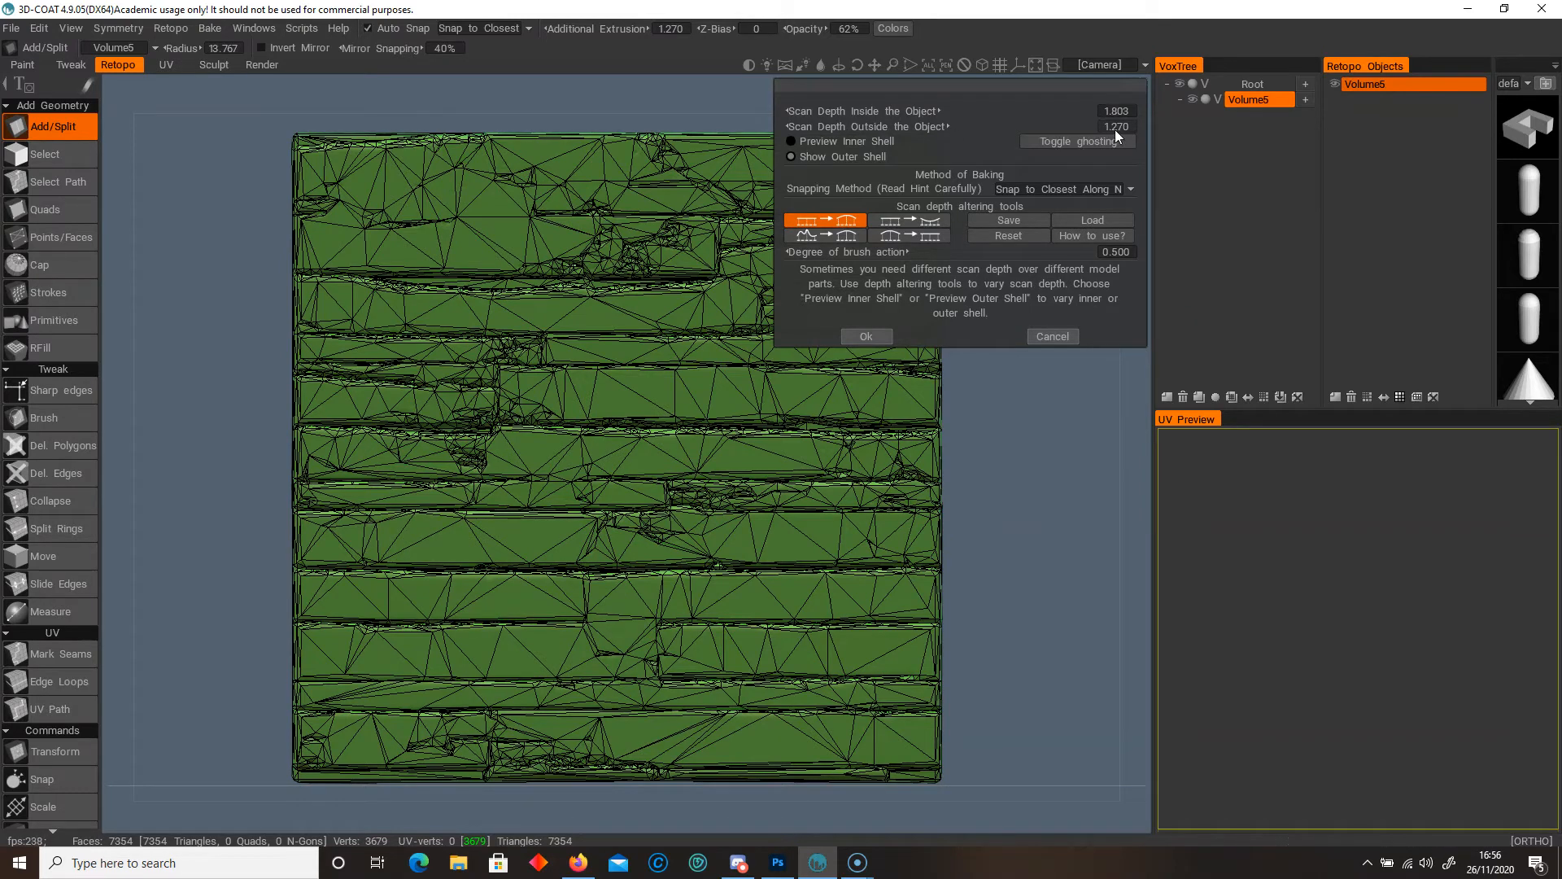
left_click(867, 337)
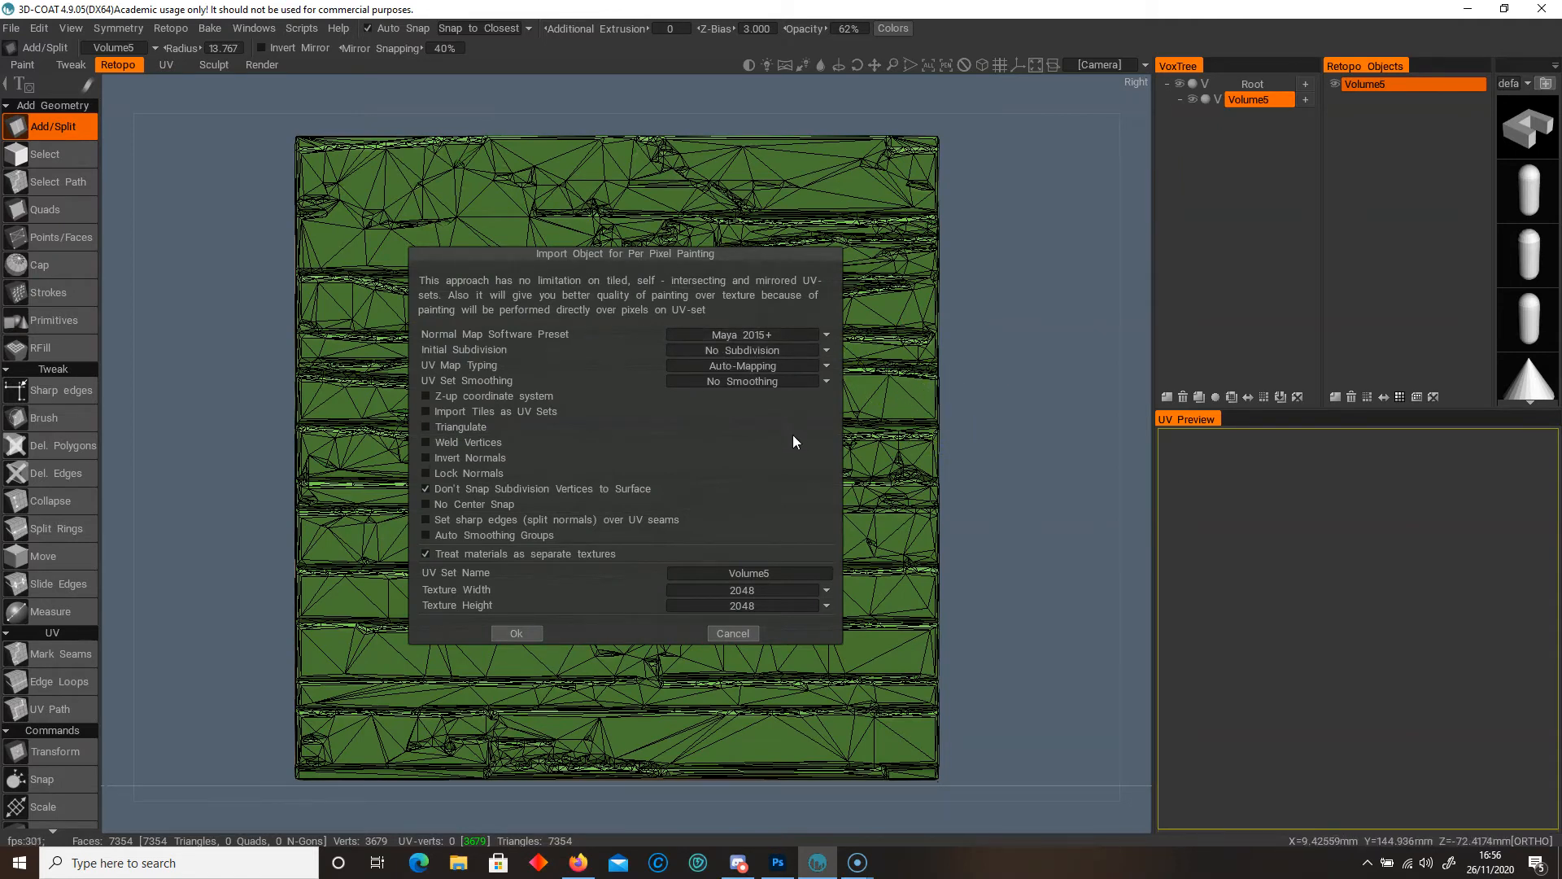
- Run the per-pixel bake with the Unreal Engine normal map preset and a 2048 × 2048 texture
left_click(754, 334)
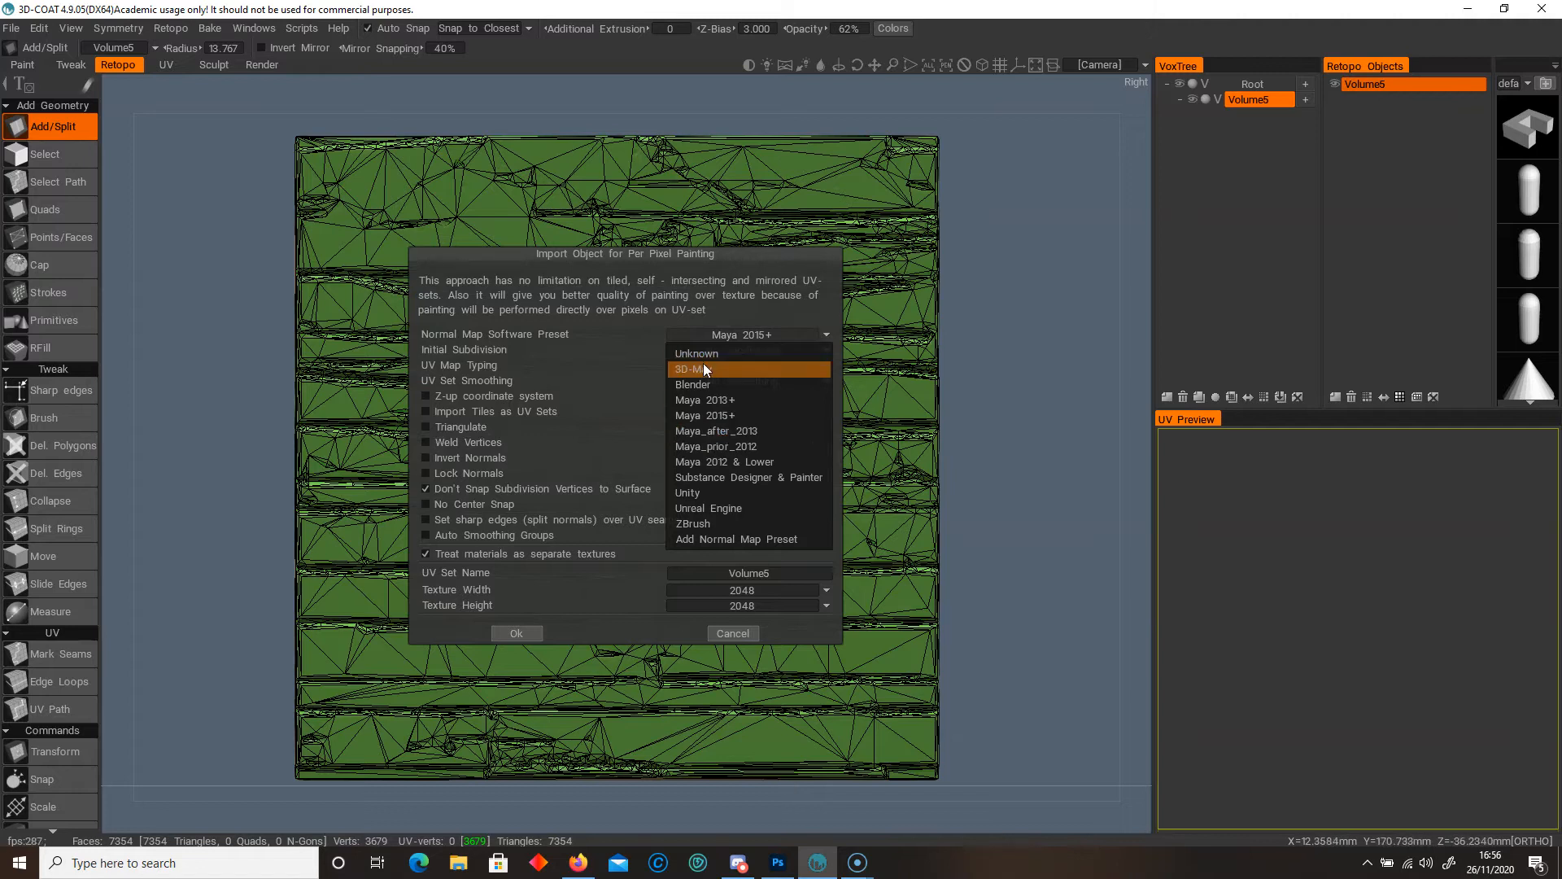
left_click(742, 507)
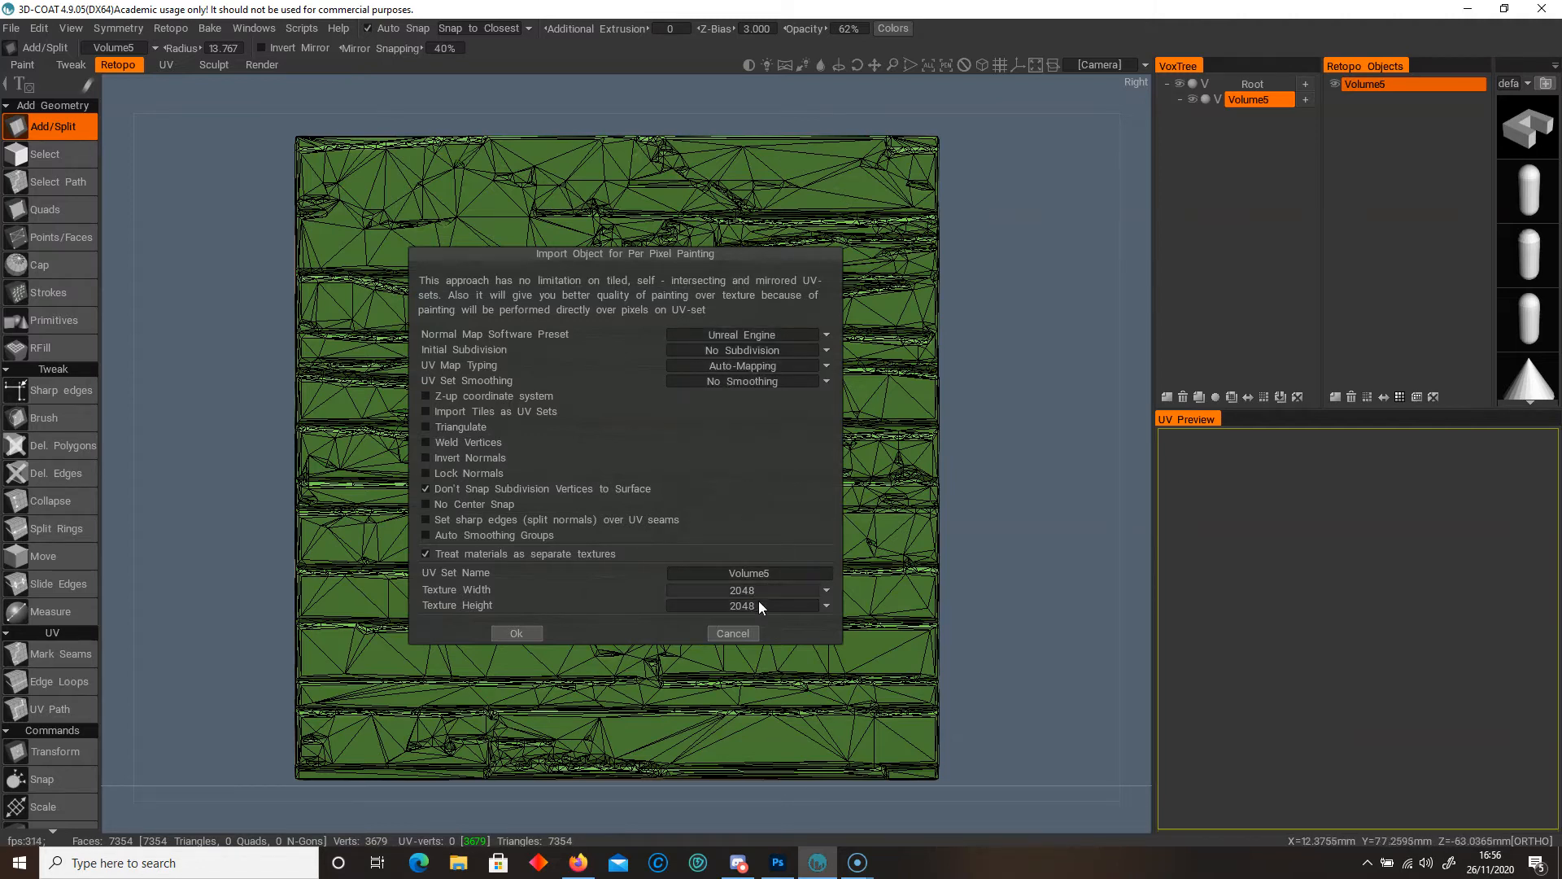
left_click(527, 635)
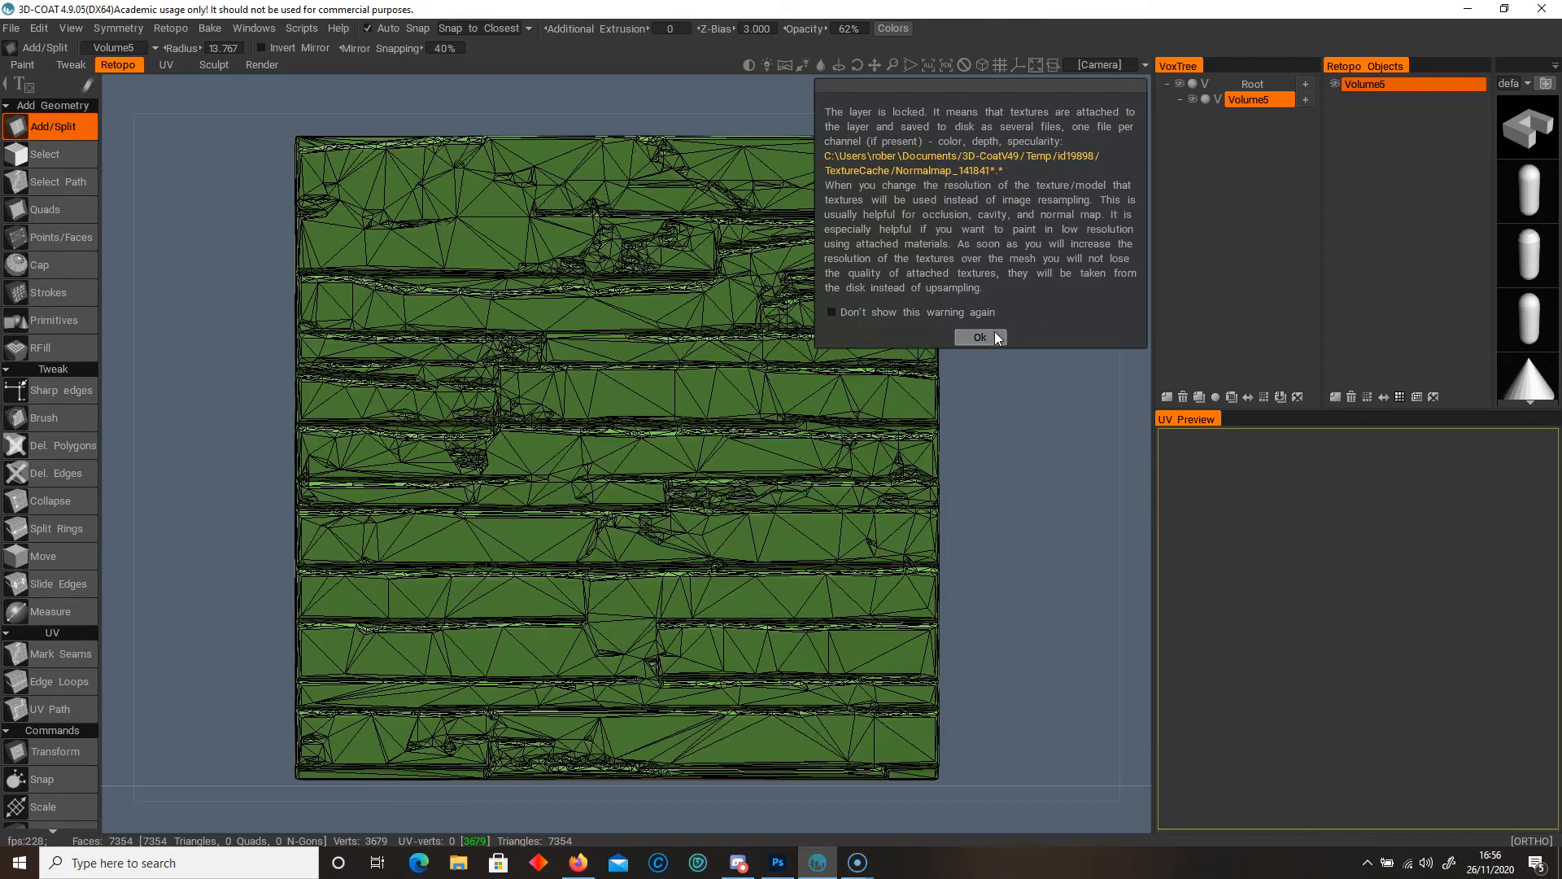
left_click(995, 337)
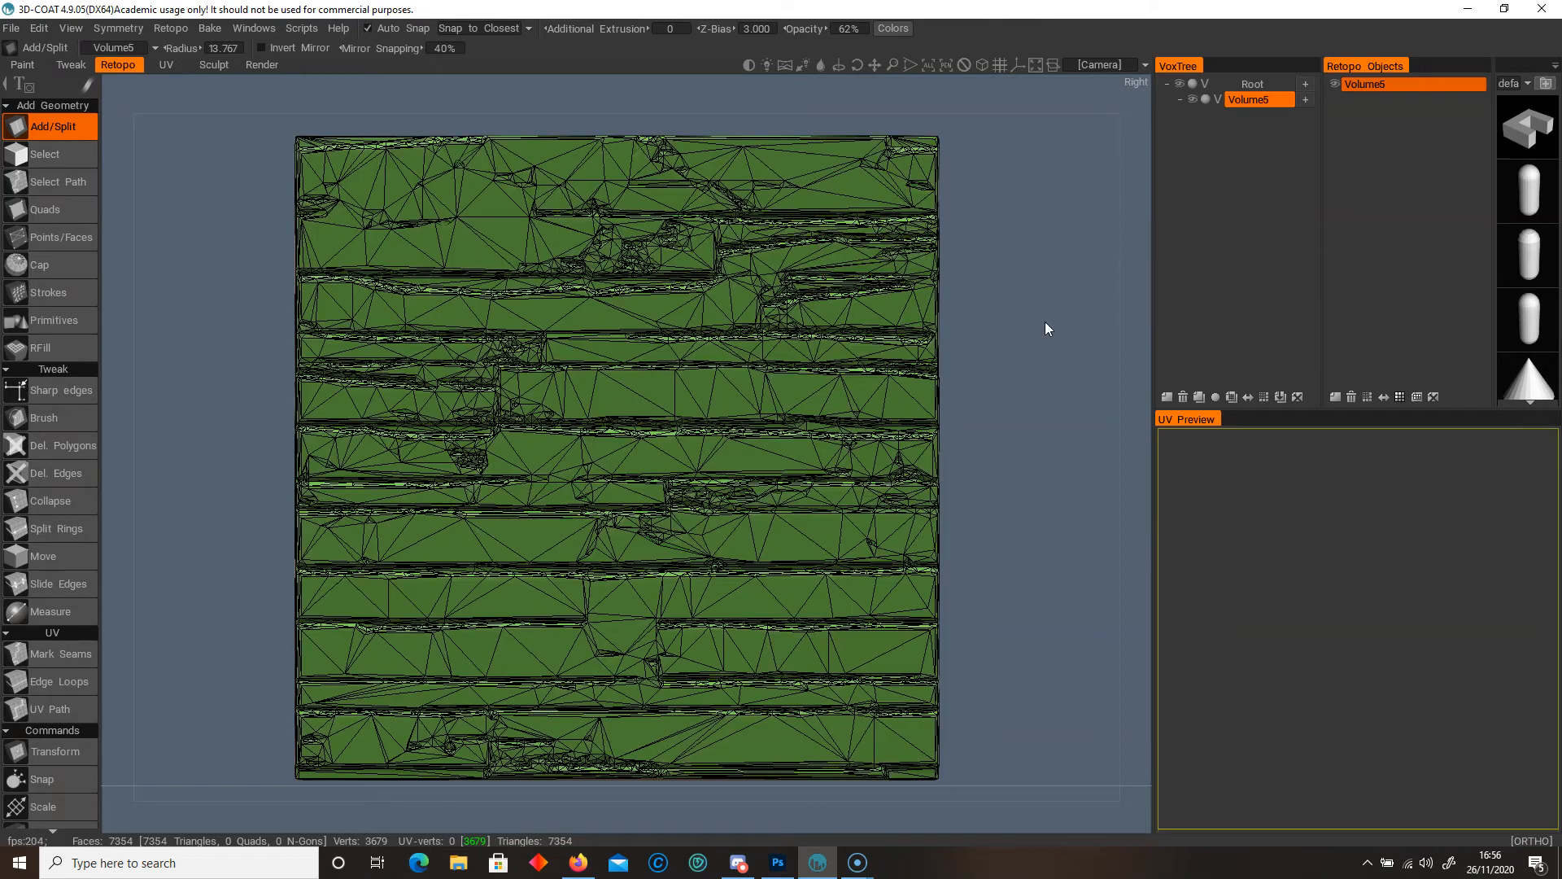
- Hide the high-poly wall volume and switch to the Paint room
left_click(1193, 100)
left_click(213, 67)
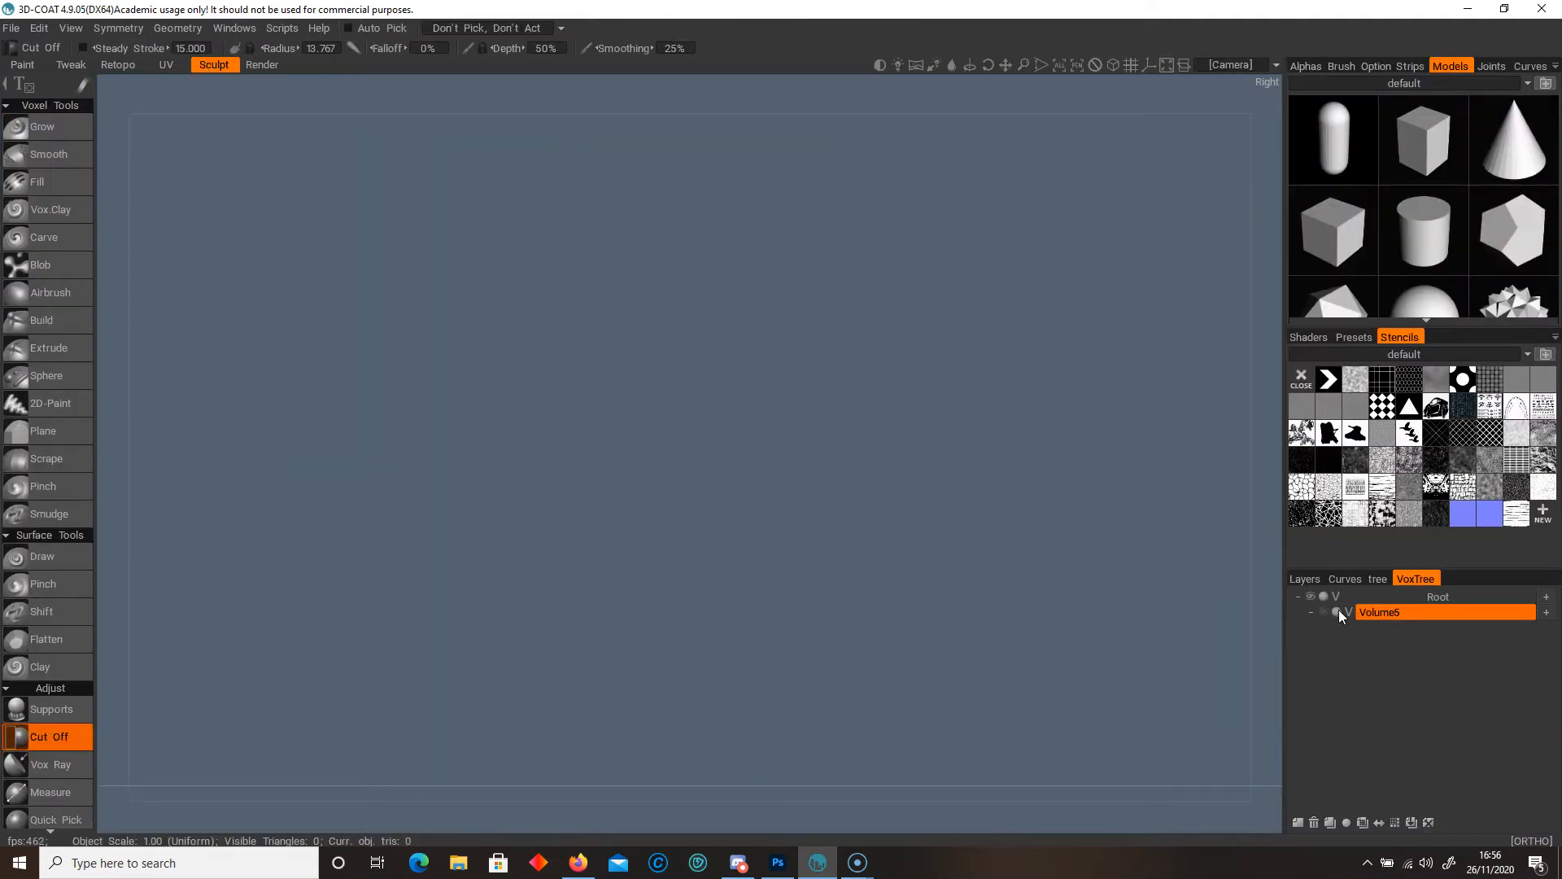
left_click(22, 67)
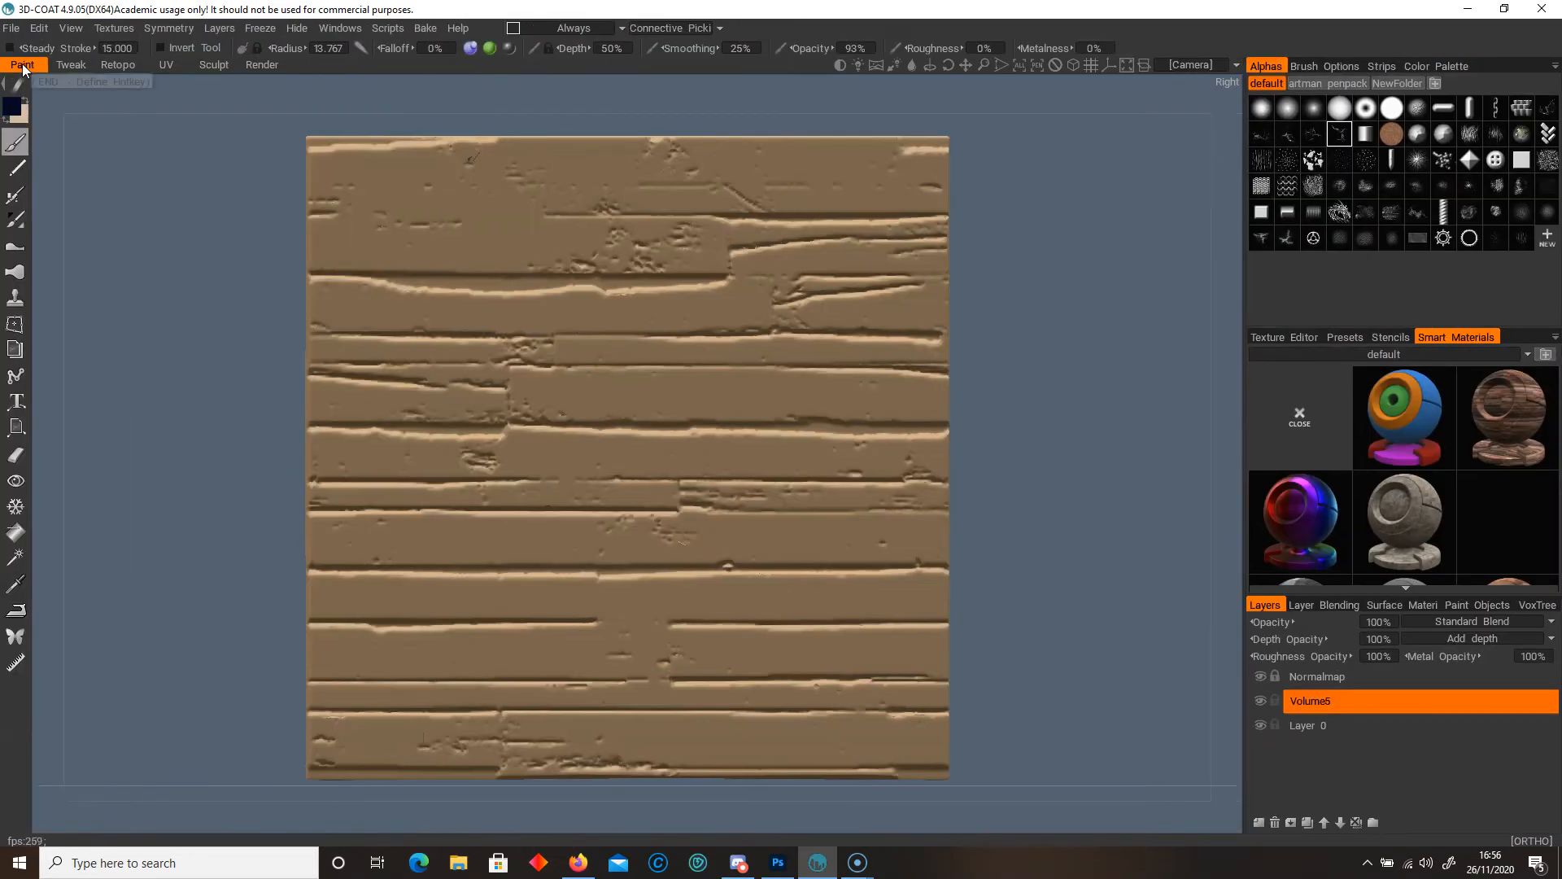
- Inspect the baked wall's wireframe up close and return to the plain shaded view
mouse_move(334, 358)
left_mouse_down()
mouse_move(642, 352)
mouse_move(383, 344)
left_mouse_up()
scroll(617, 345, "up", 4)
key("w")
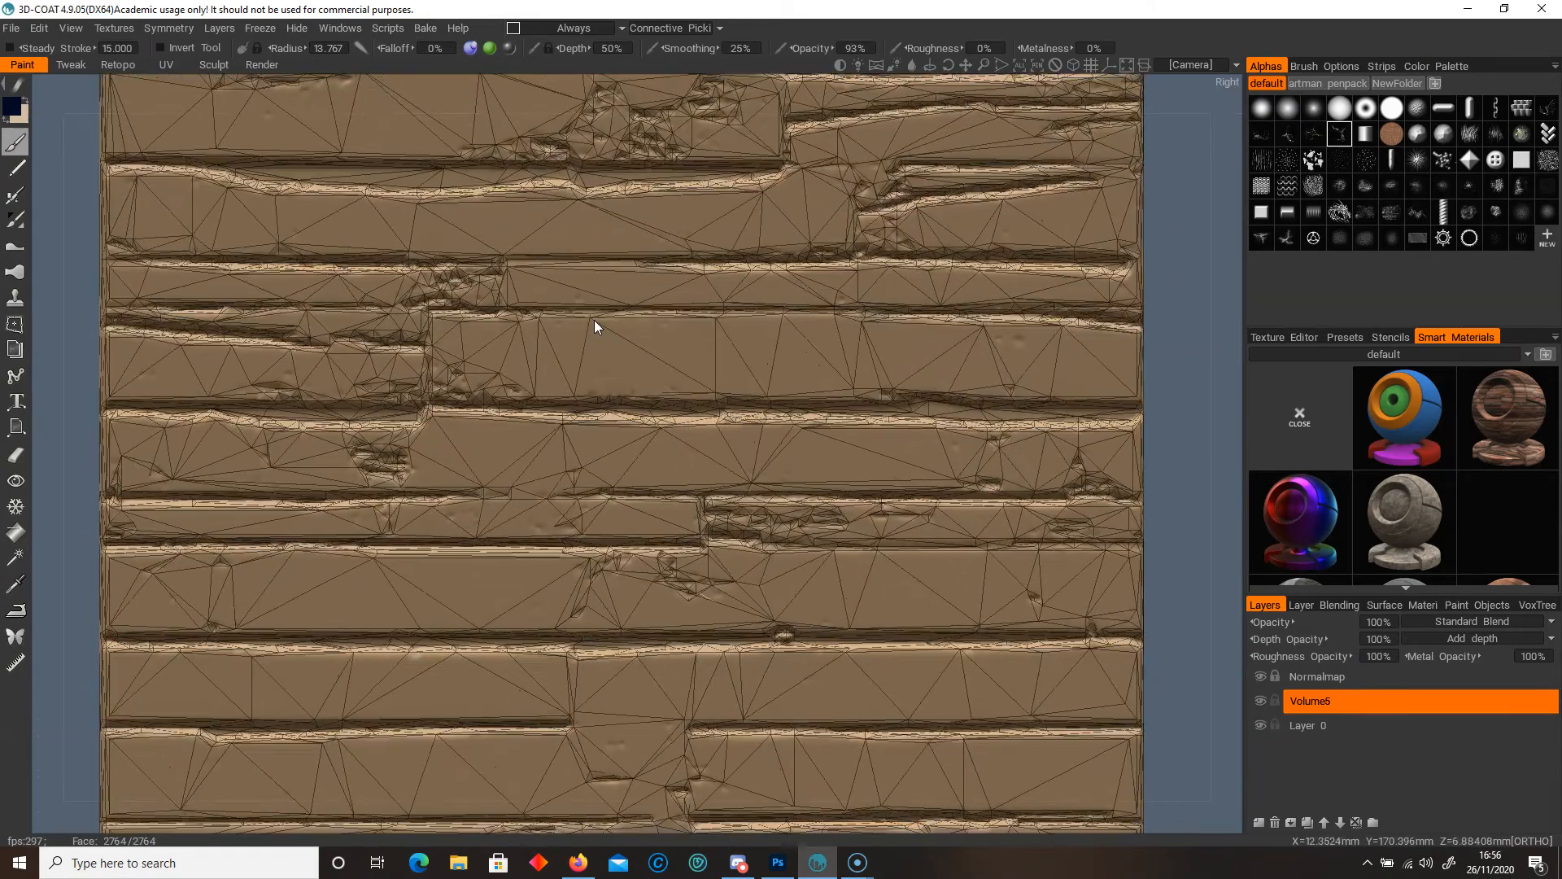
scroll(610, 320, "down", 5)
key("w")
left_click_drag(615, 355, 624, 355)
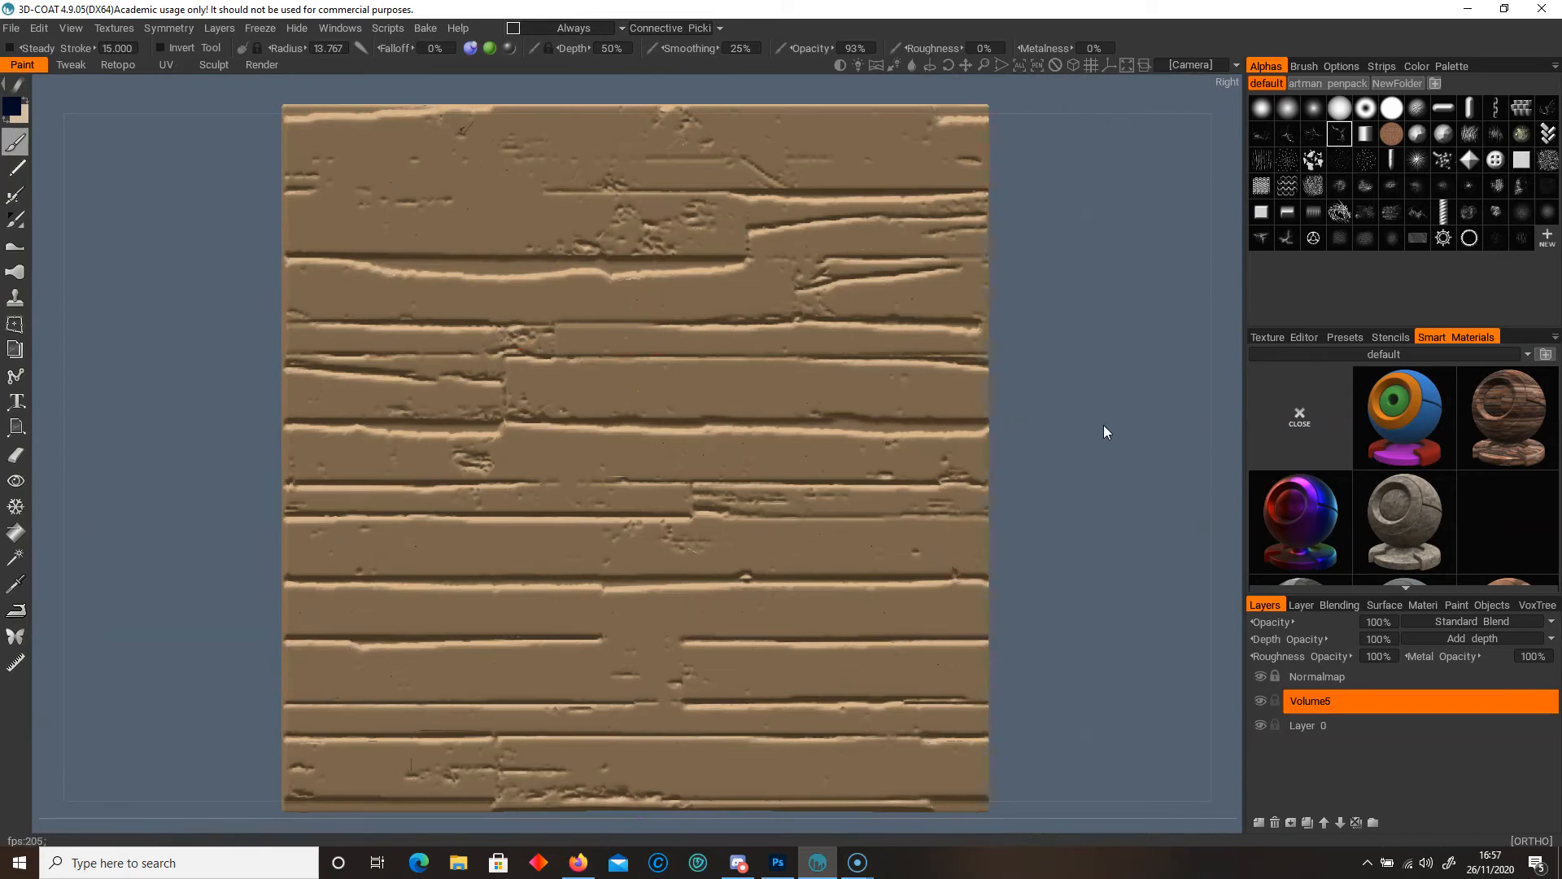
- Create a new smart material with Wall_Texture.jpg as its color texture and save it as new
scroll(1443, 520, "down", 5)
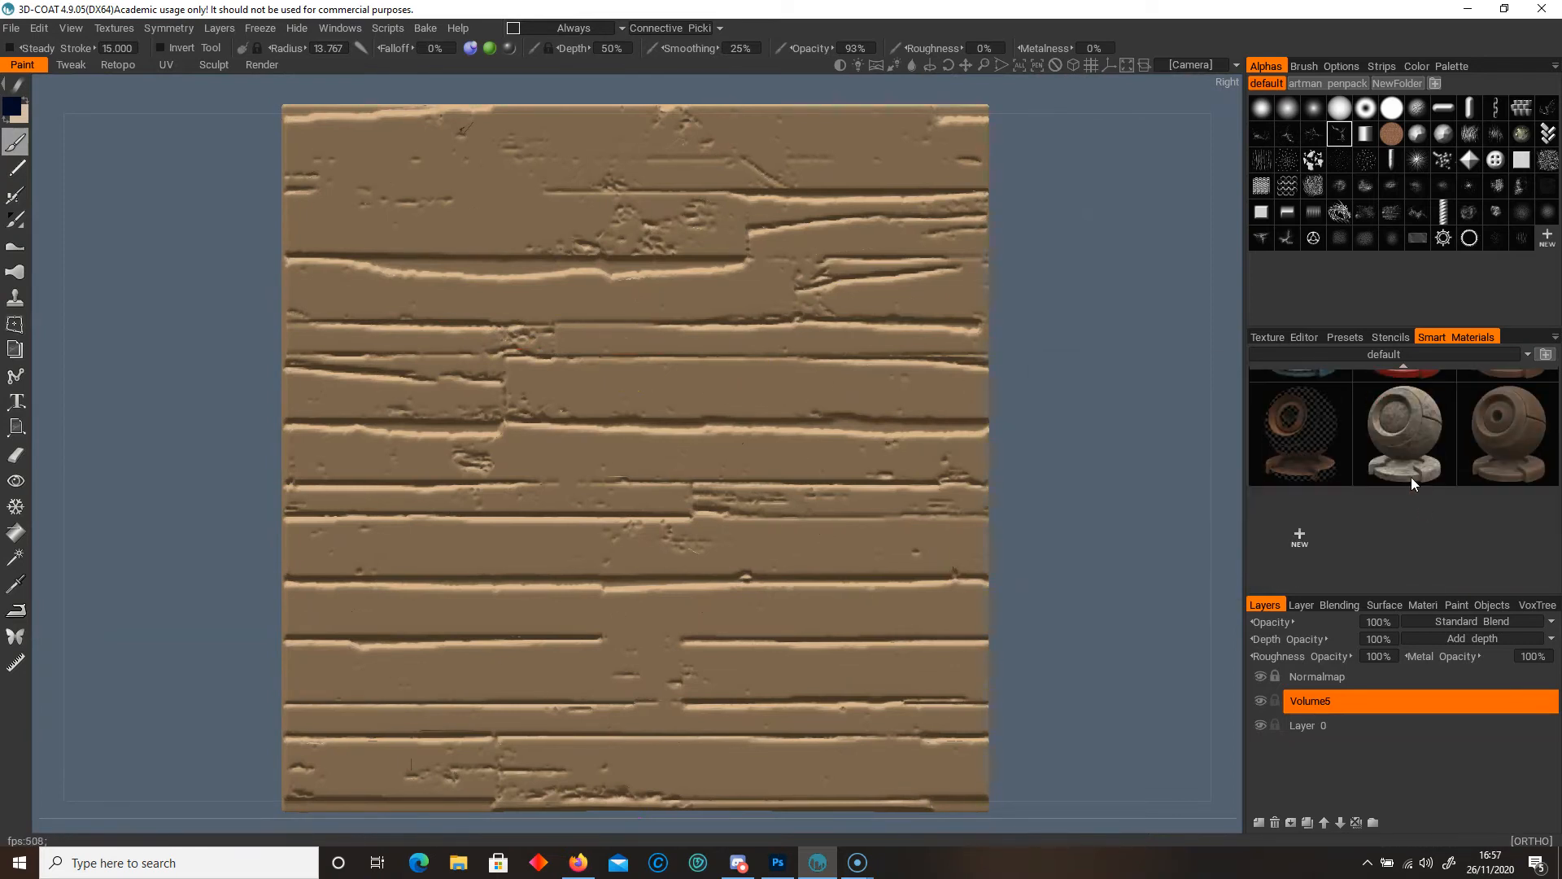
left_click(1299, 533)
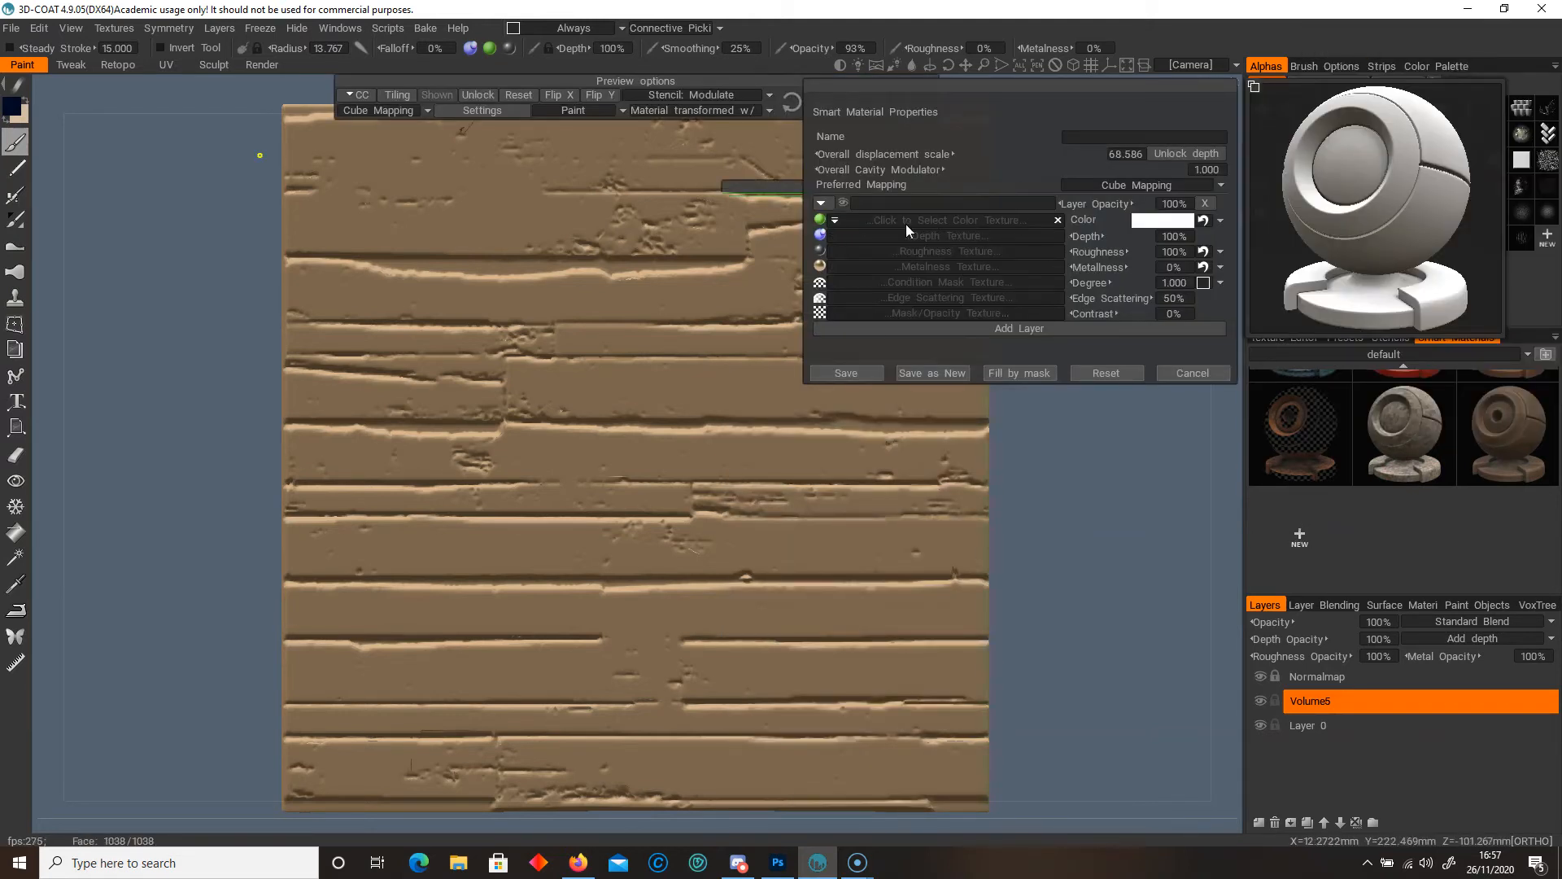
left_click(984, 220)
left_click_drag(769, 163, 793, 340)
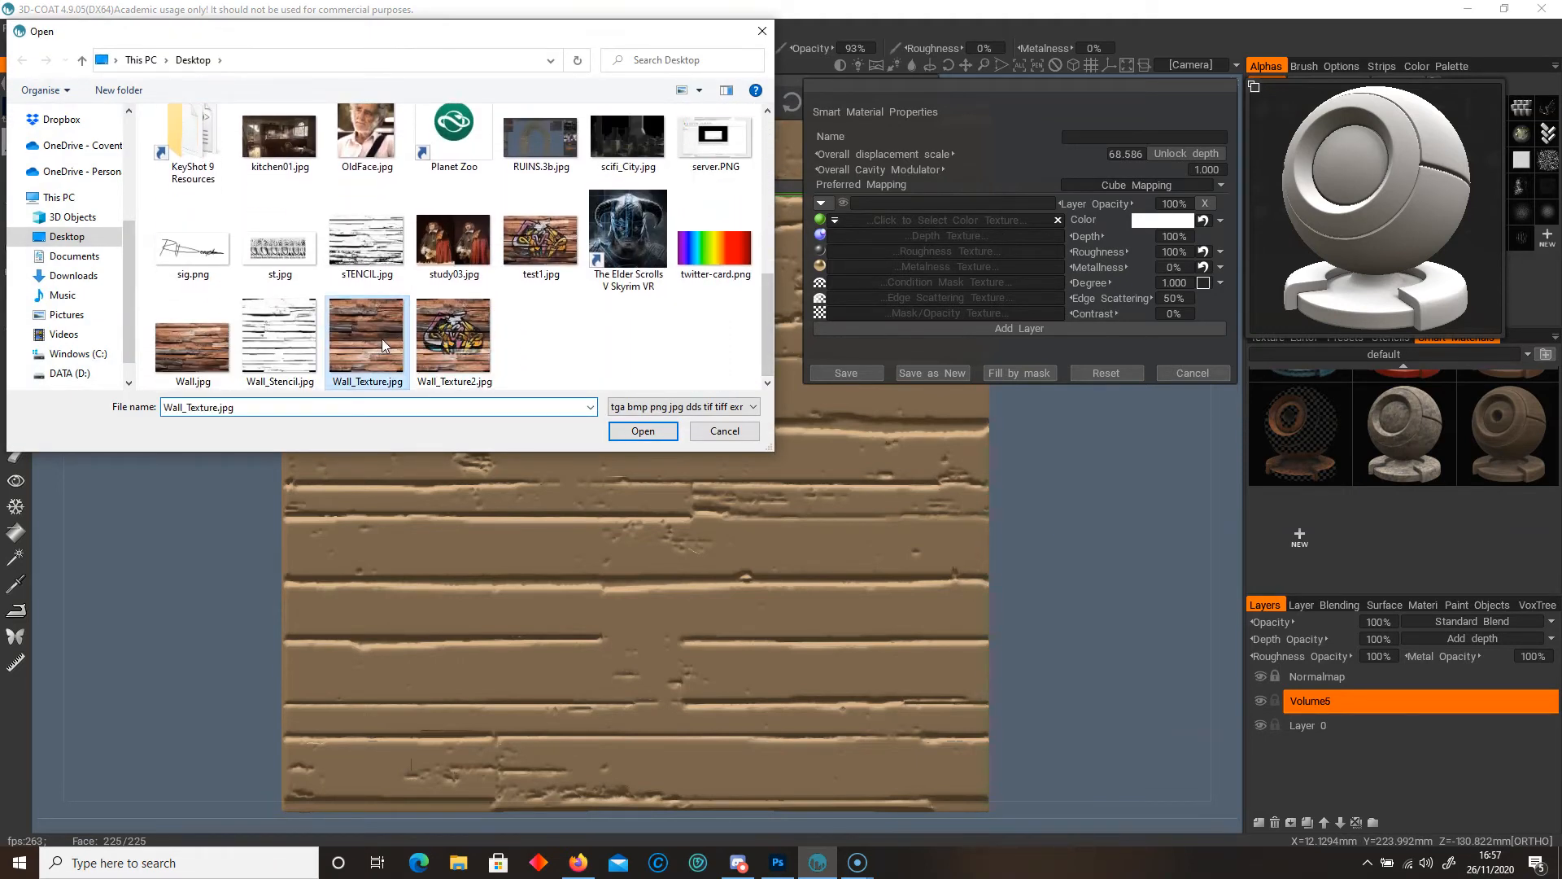
double_click(382, 338)
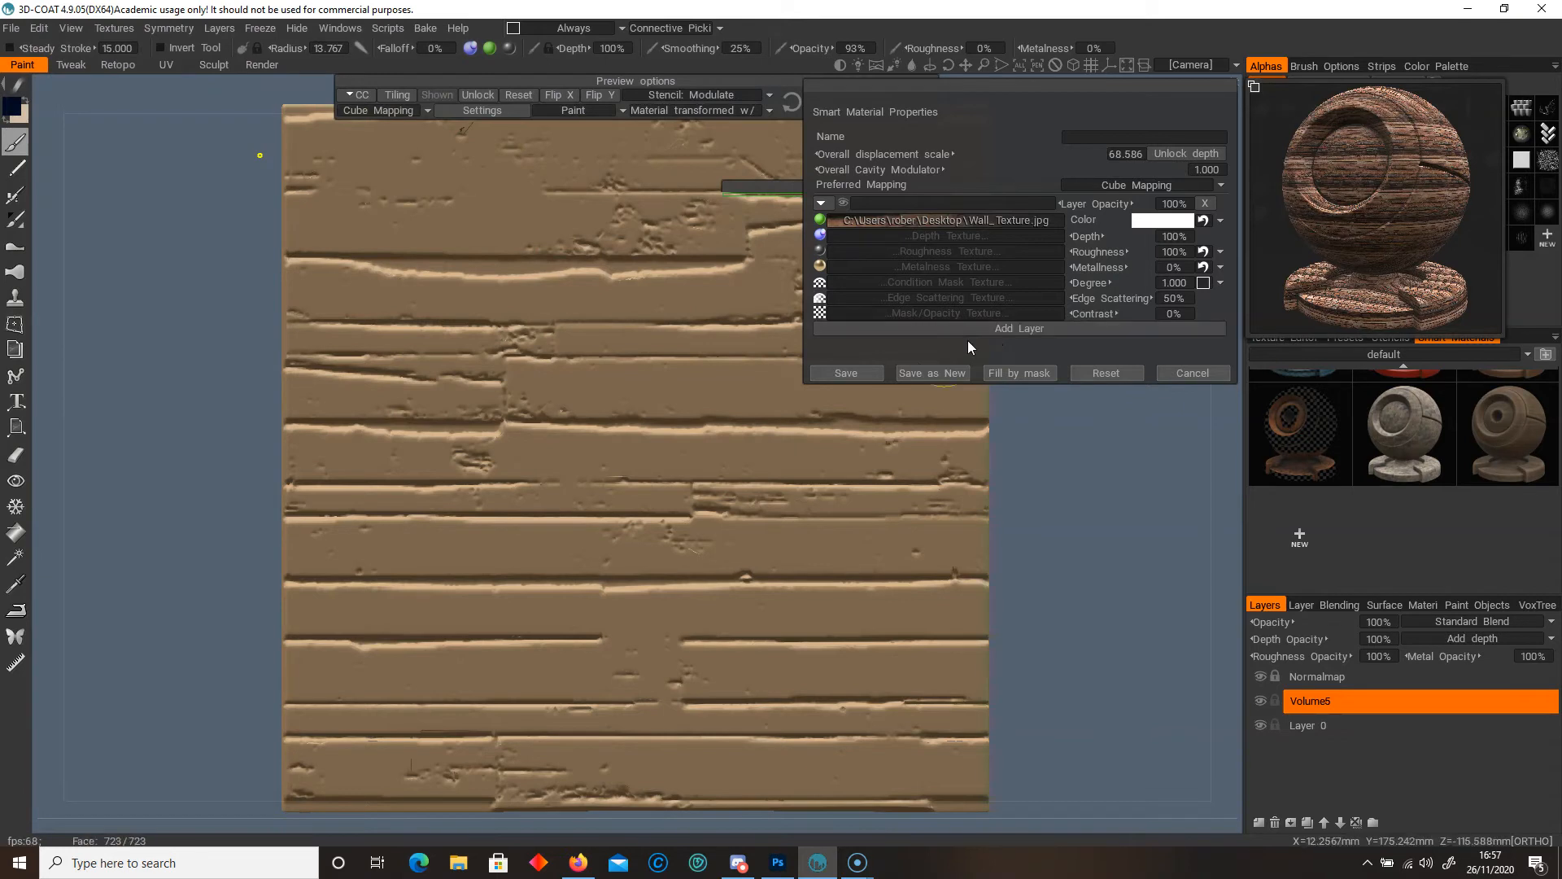
left_click(944, 375)
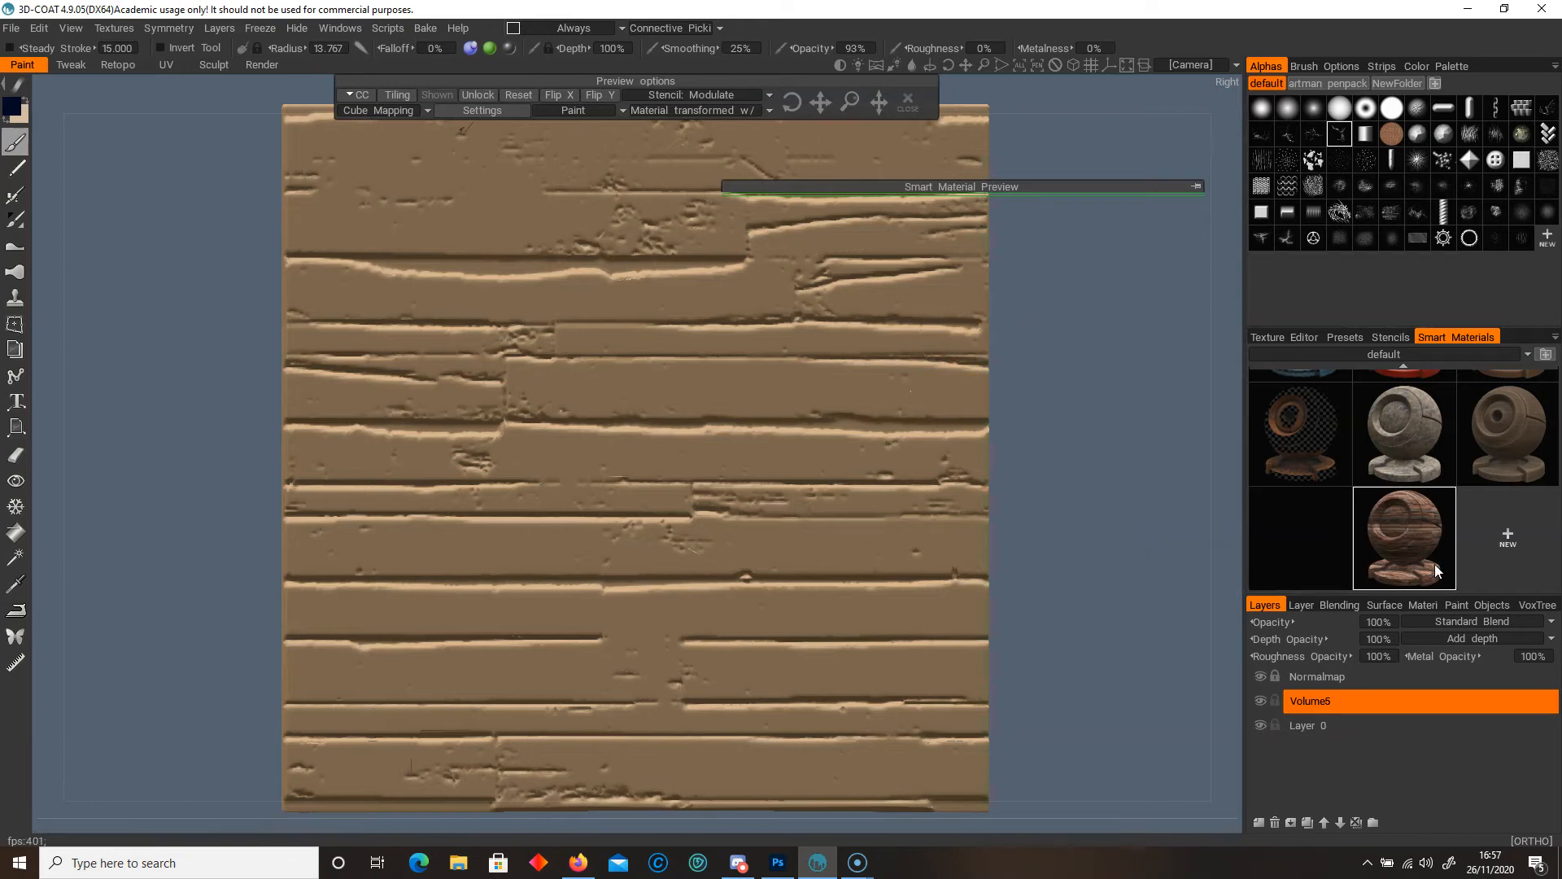
- Set the wood material's mapping to From Camera, then scale and move its preview until it lines up with the sculpted planks
left_click(397, 111)
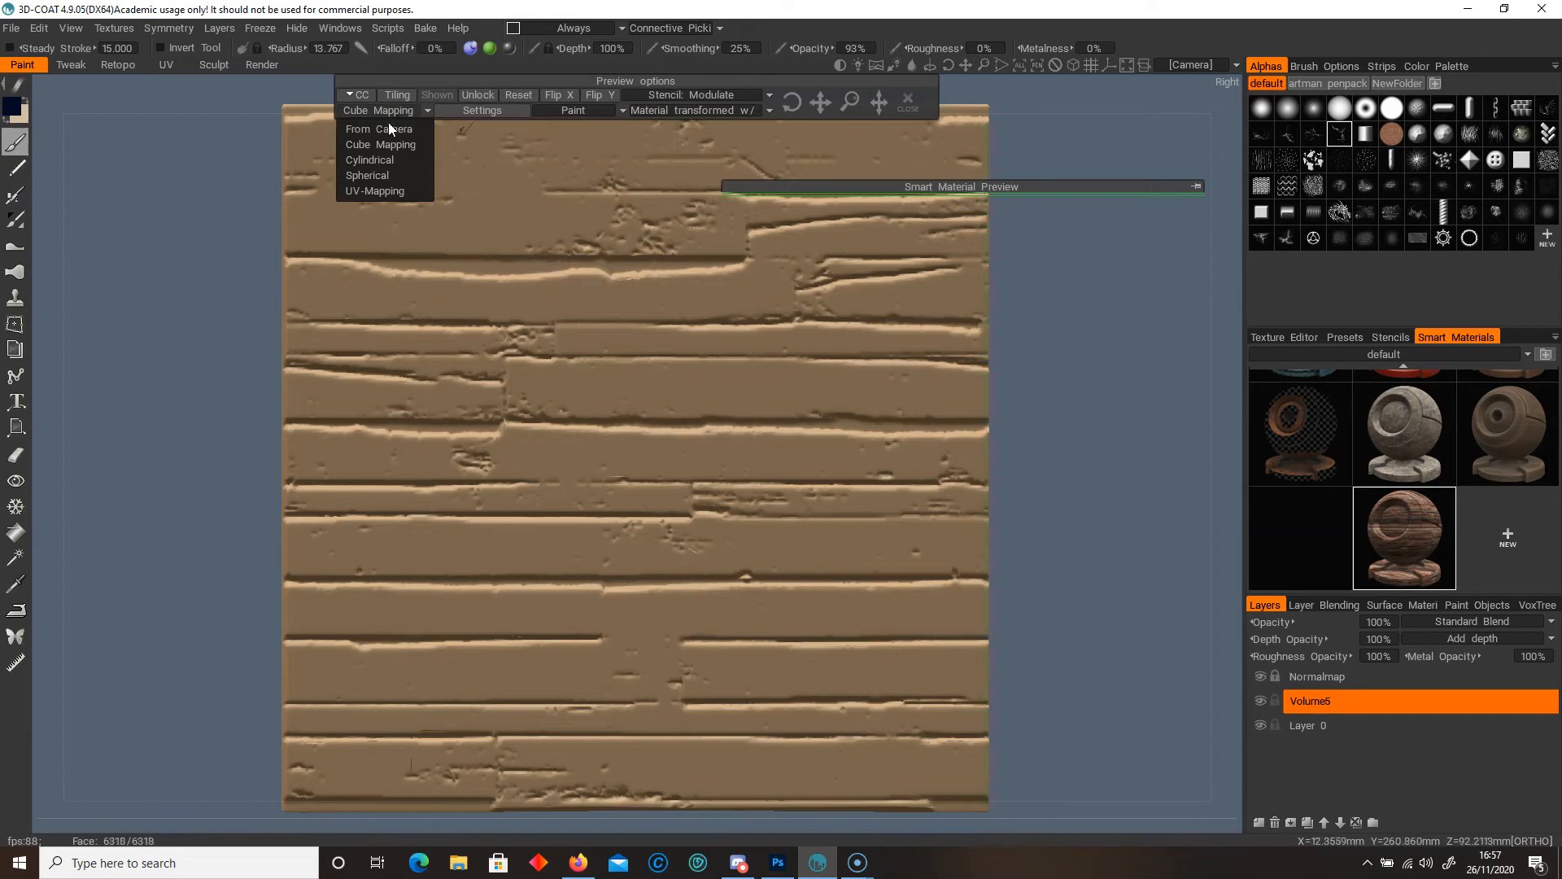
left_click(383, 129)
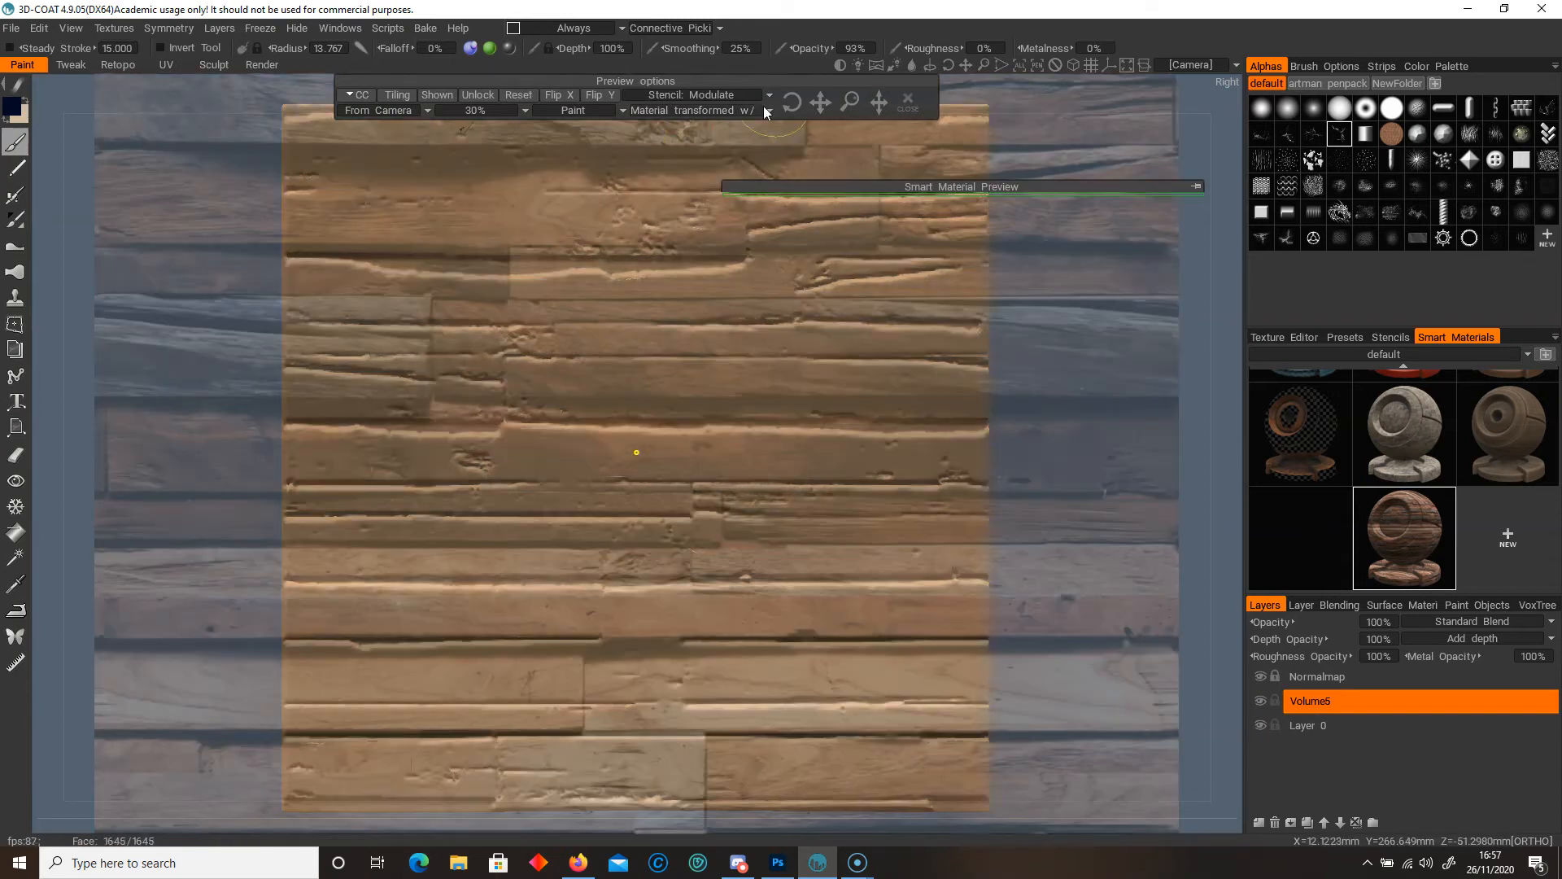
left_click_drag(850, 103, 821, 103)
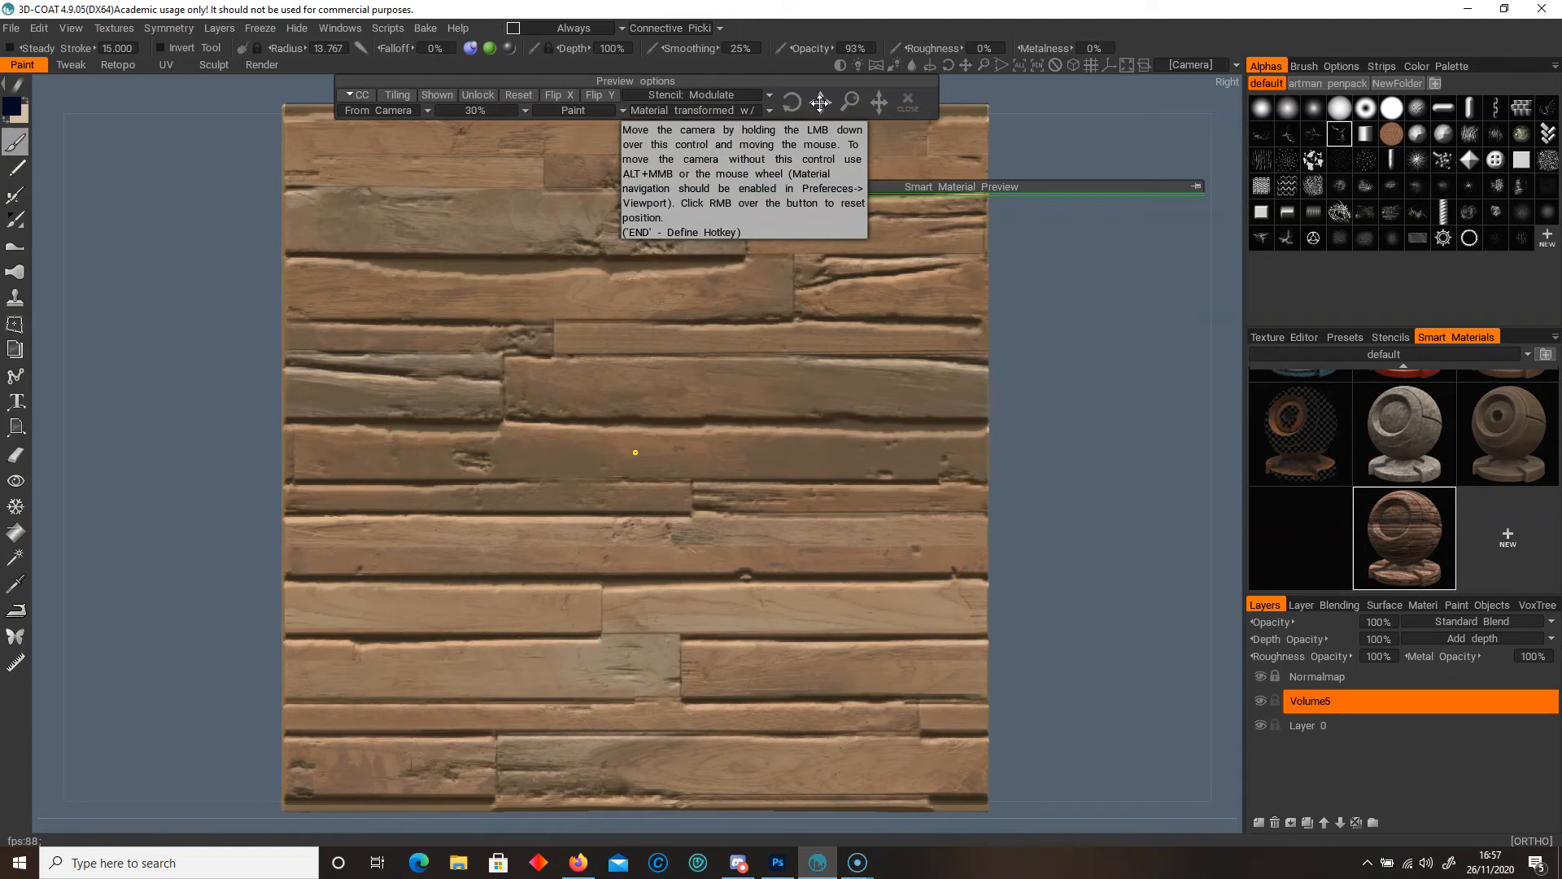
left_click_drag(820, 104, 820, 102)
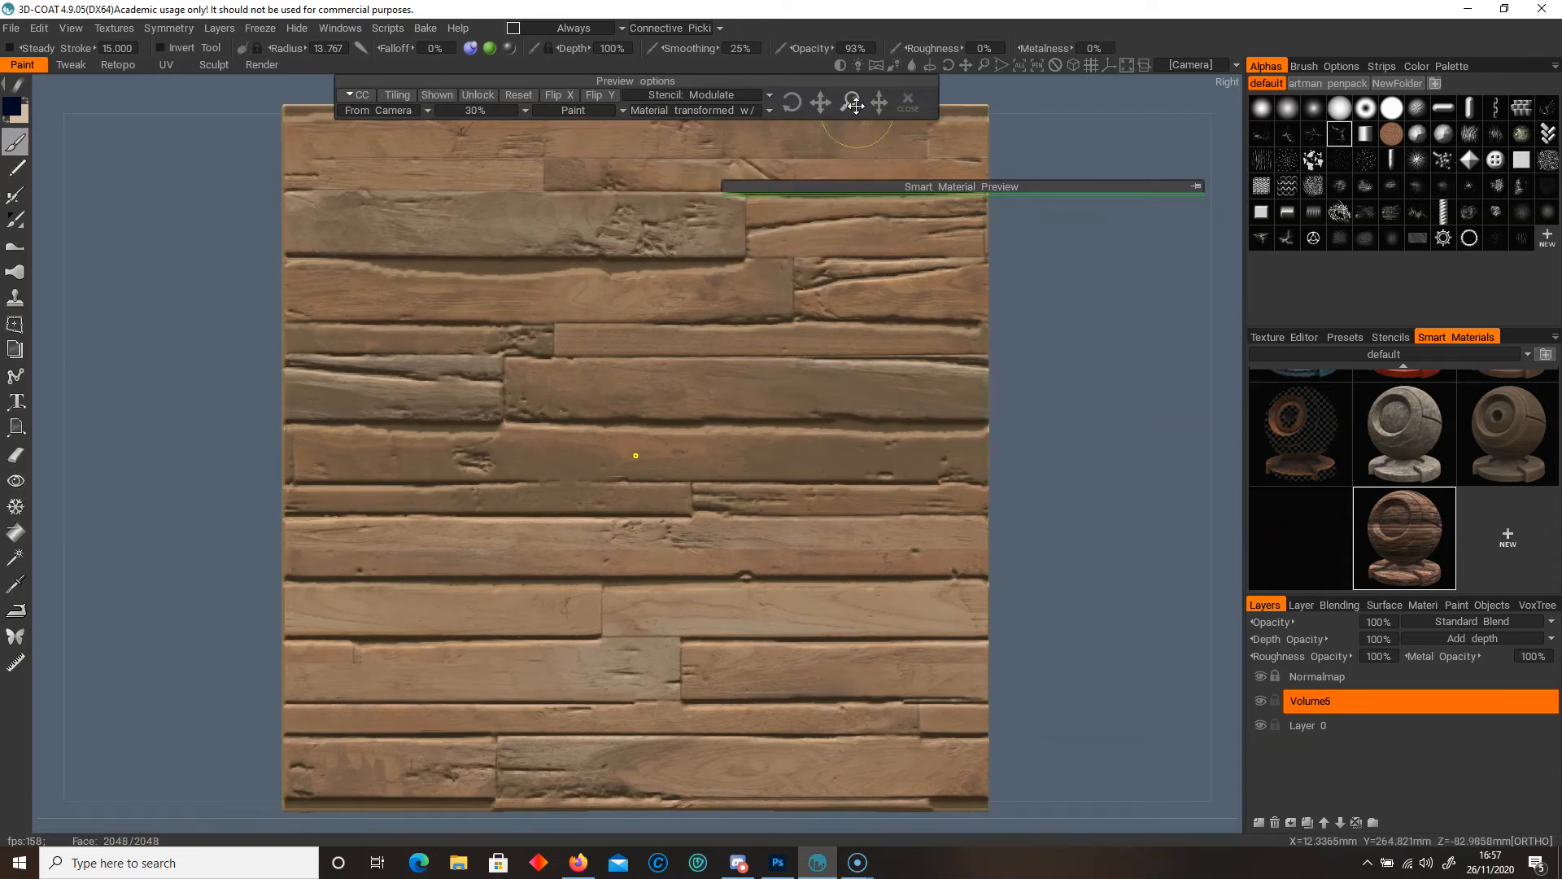
left_click_drag(854, 99, 855, 99)
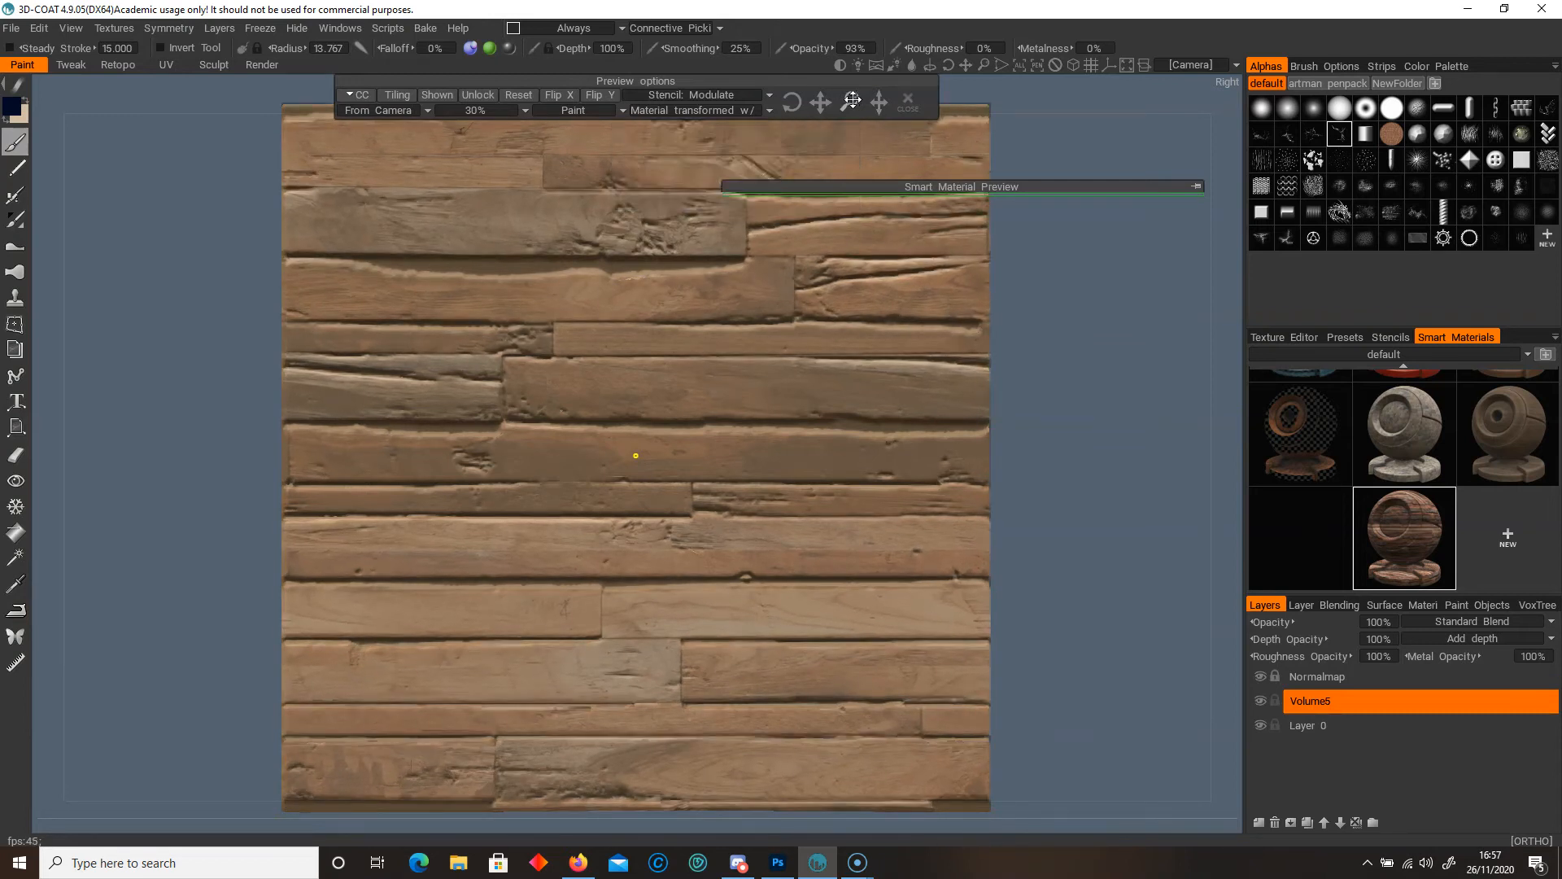
- Fill the whole wall with the aligned wood material using the Fill tool with a brush, and close the material preview
left_click(17, 534)
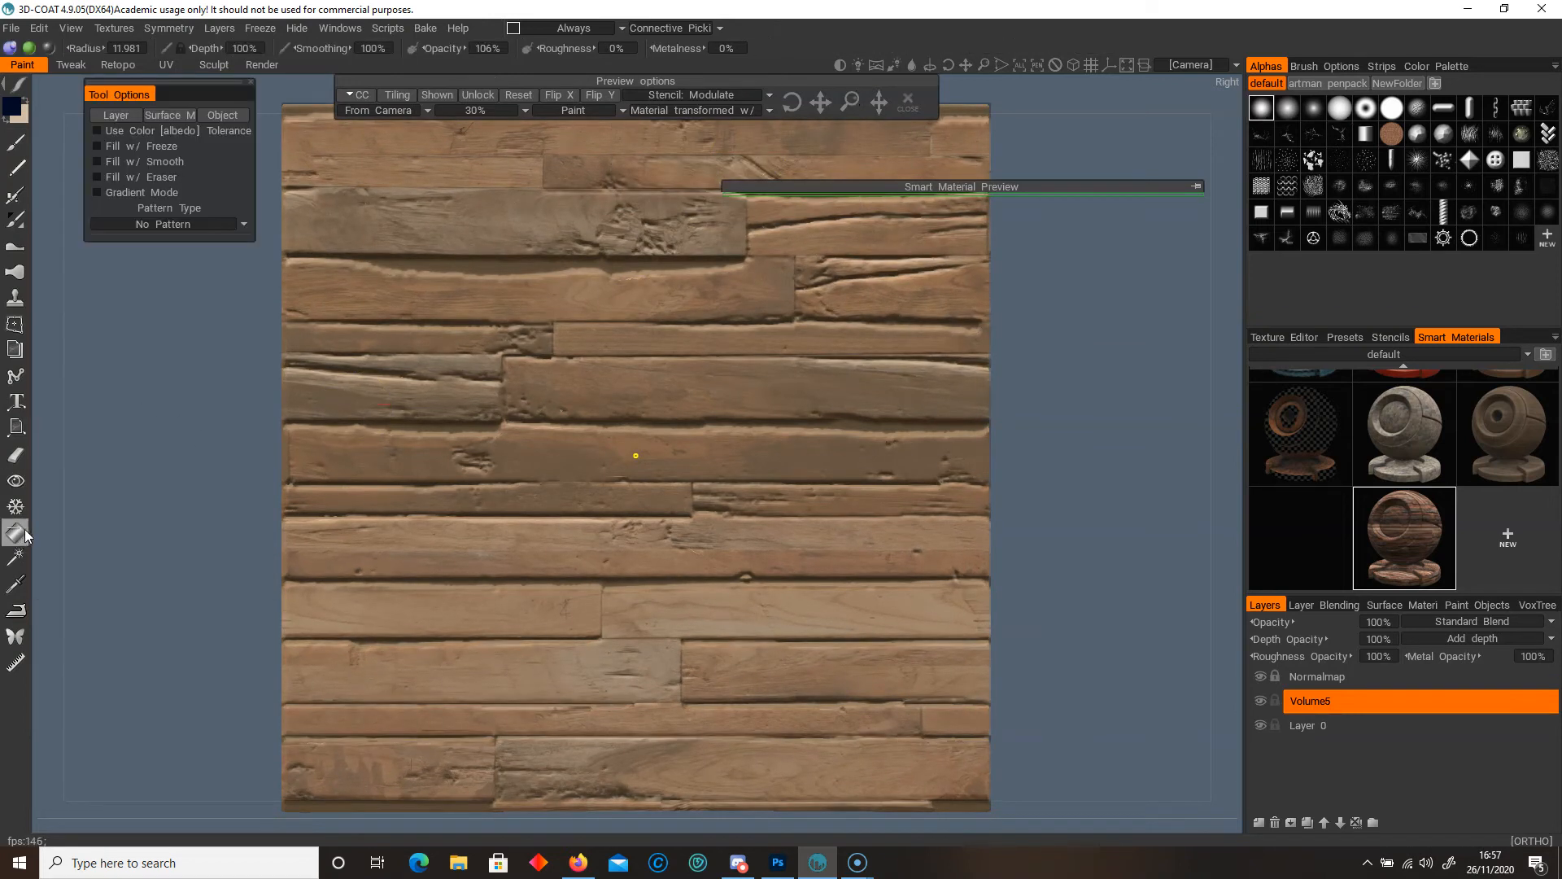
key("e")
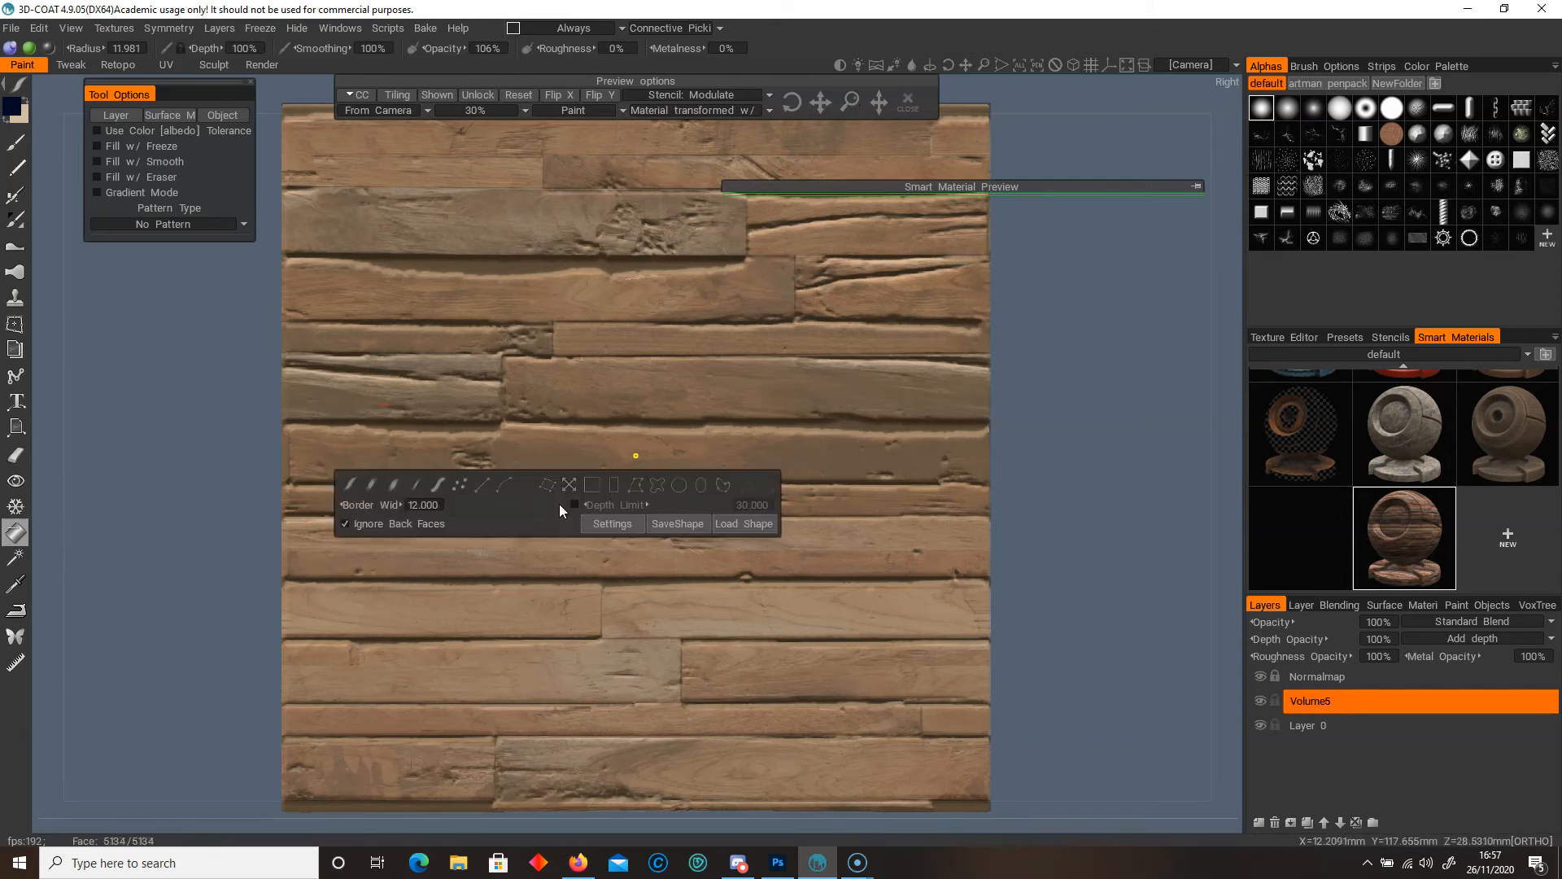
left_click(350, 486)
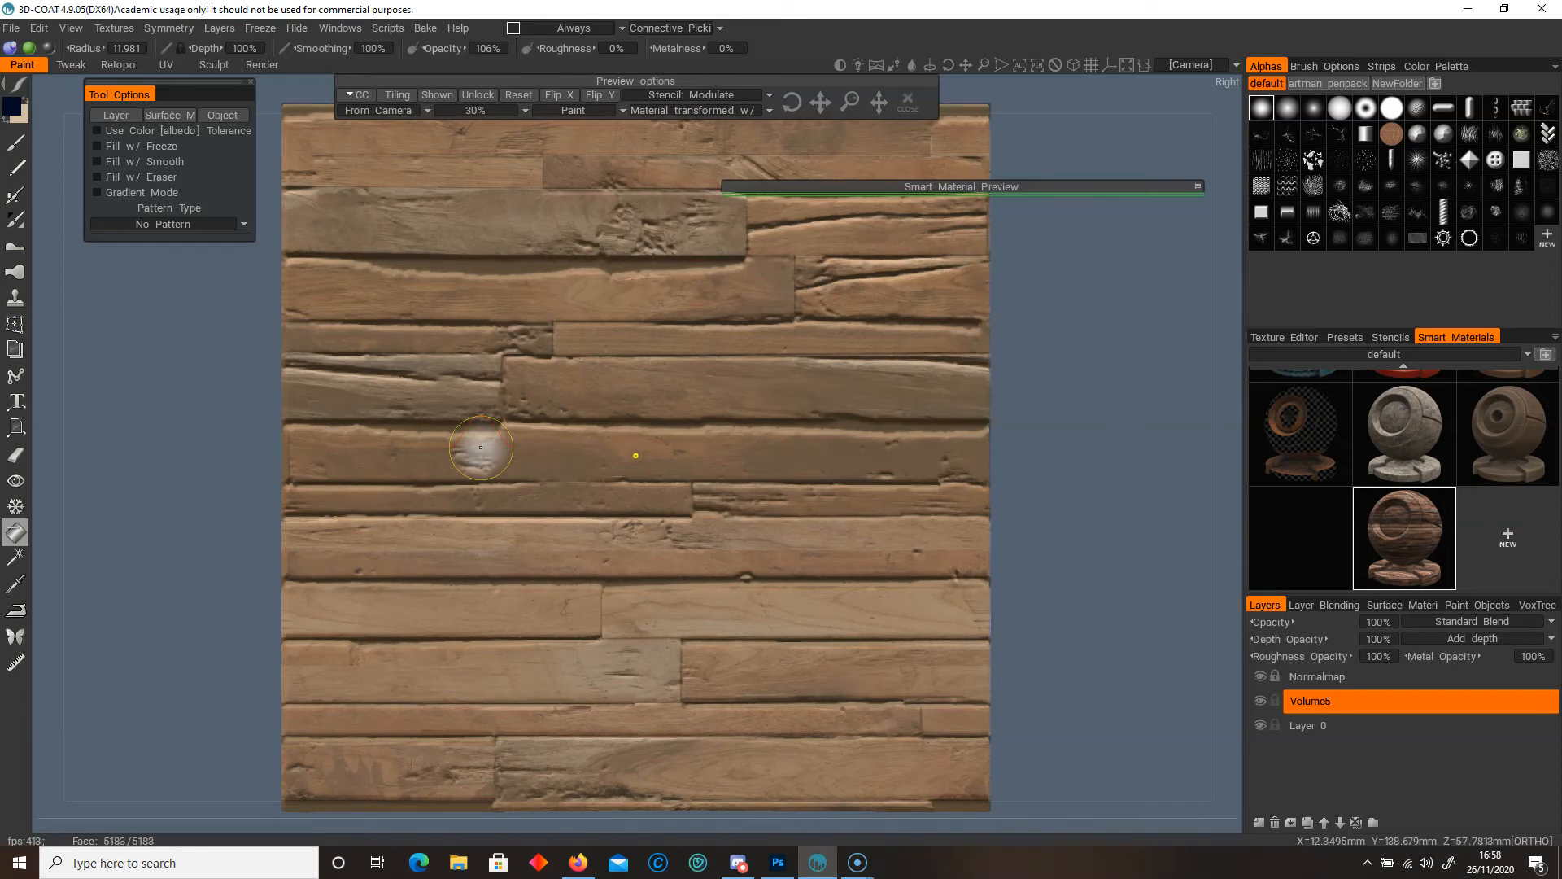
left_click(481, 447)
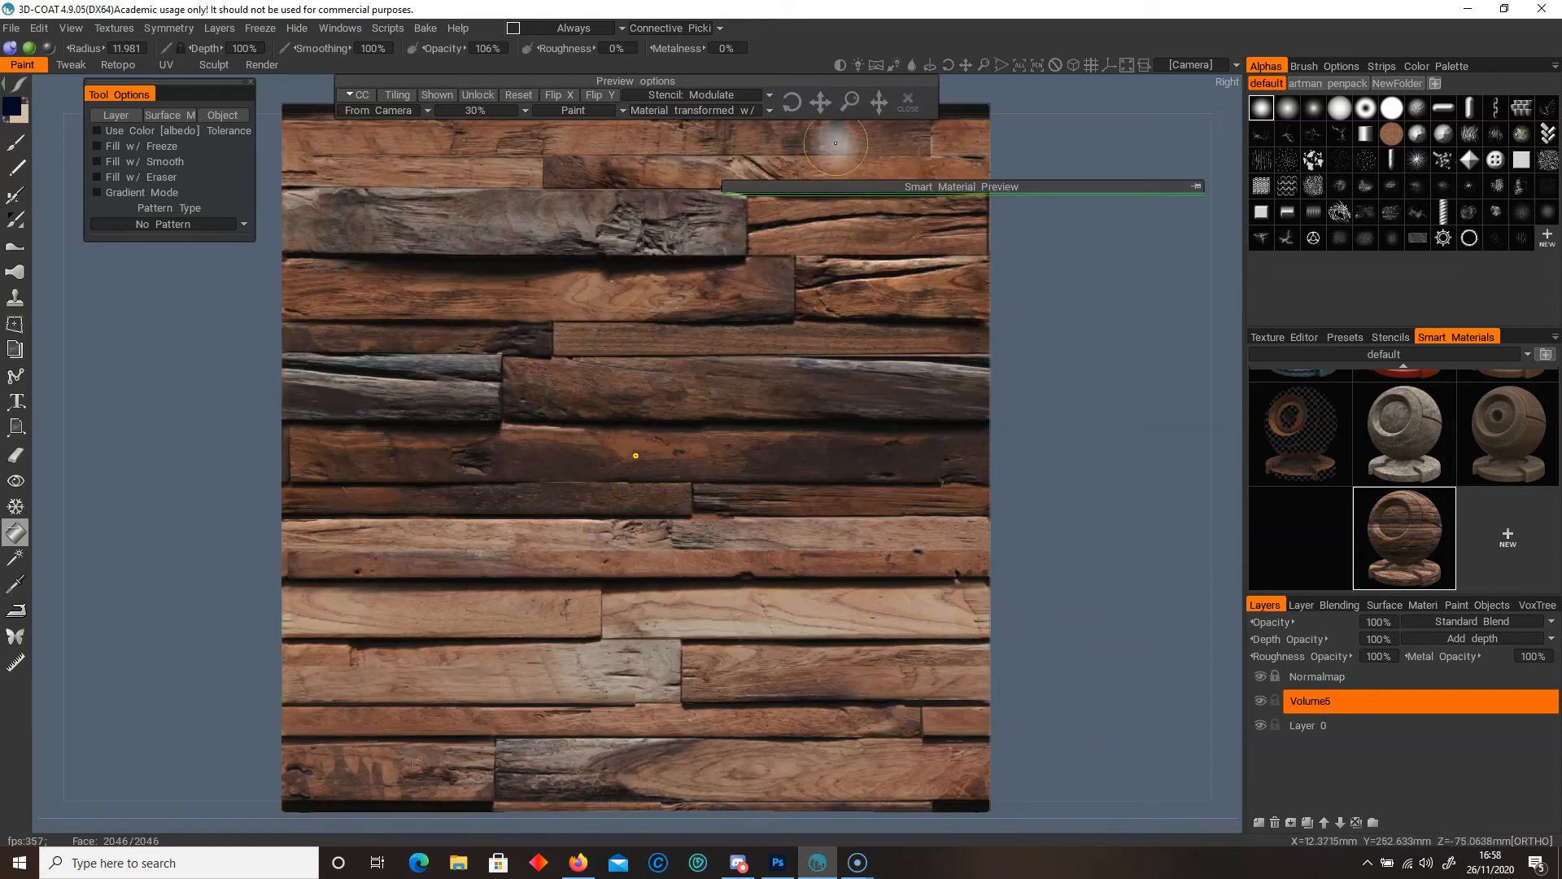
left_click(906, 102)
left_click_drag(844, 454, 809, 572)
scroll(809, 565, "down", 5)
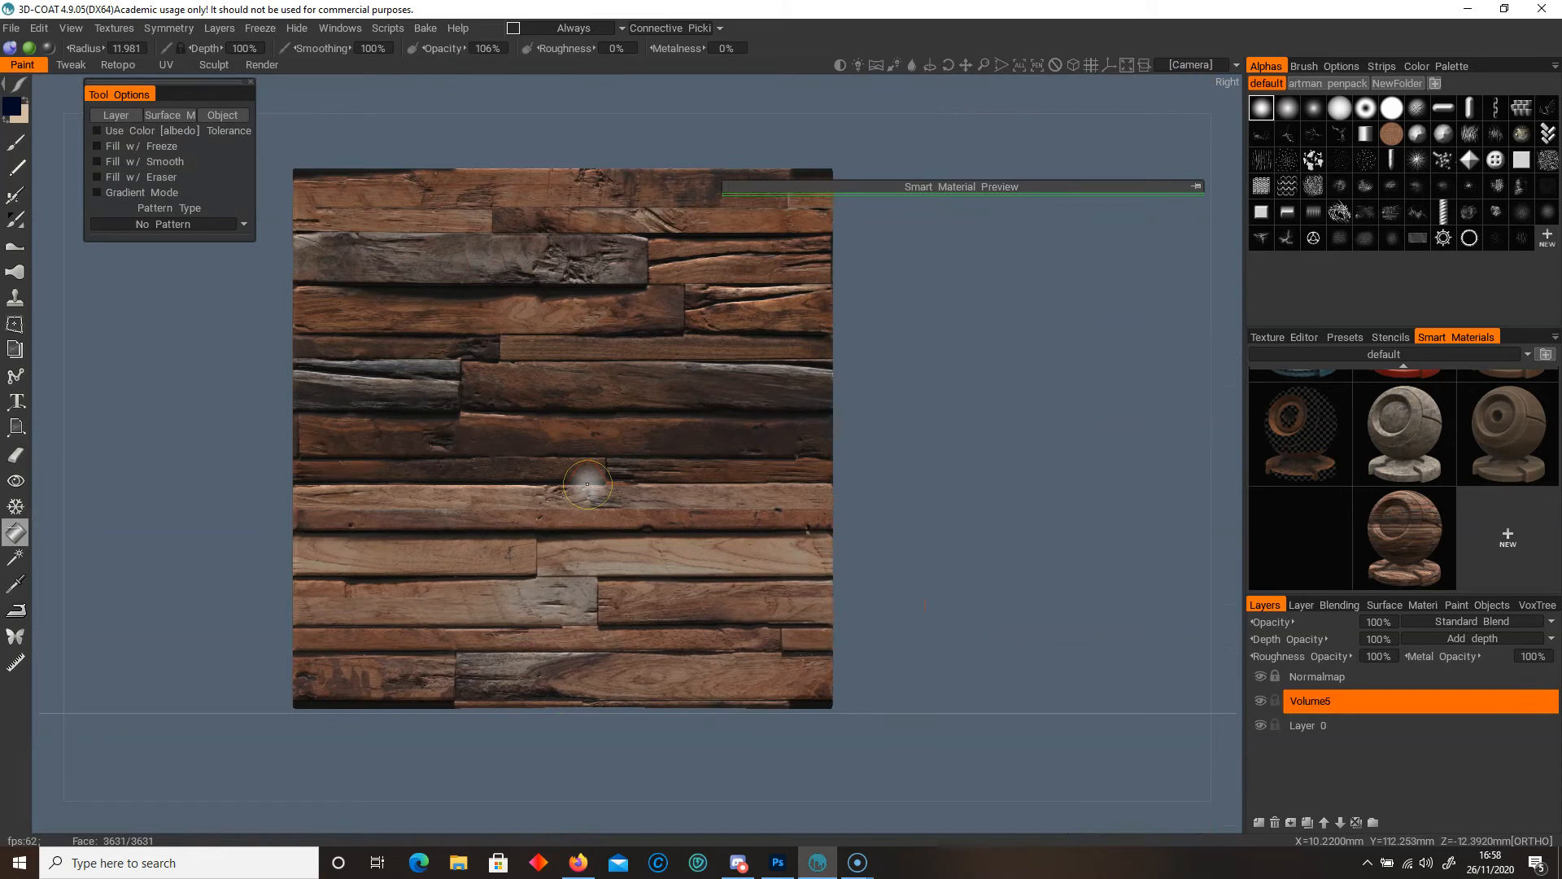
- Replace the wood smart material's color texture with Wall_Texture2.jpg and save the material
left_click(1420, 530)
right_click(1419, 531)
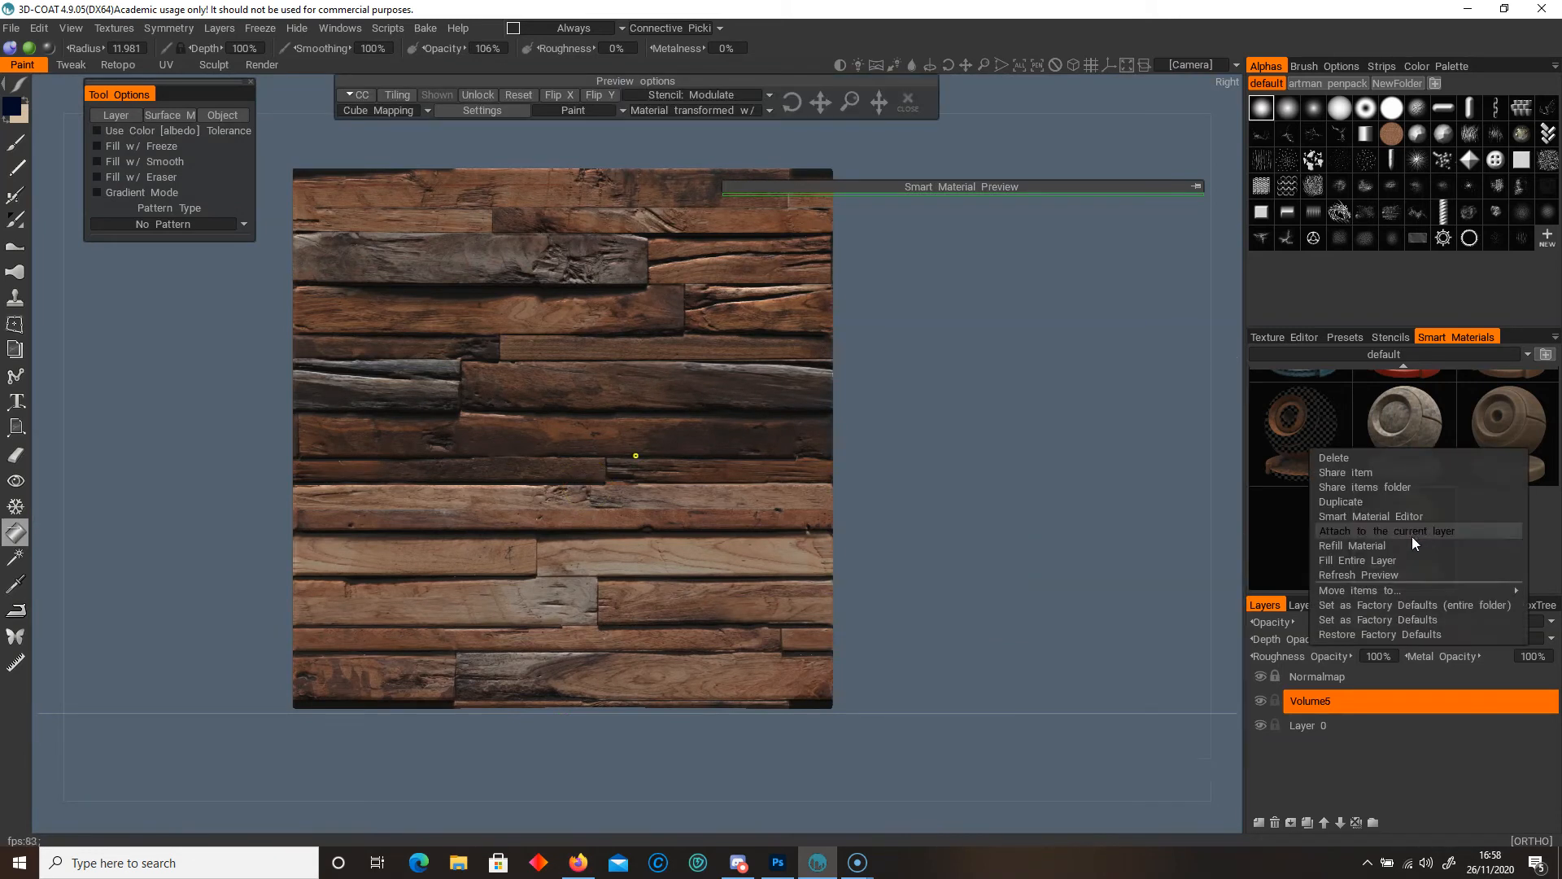
left_click(1376, 516)
left_click(953, 220)
scroll(589, 286, "down", 5)
double_click(449, 338)
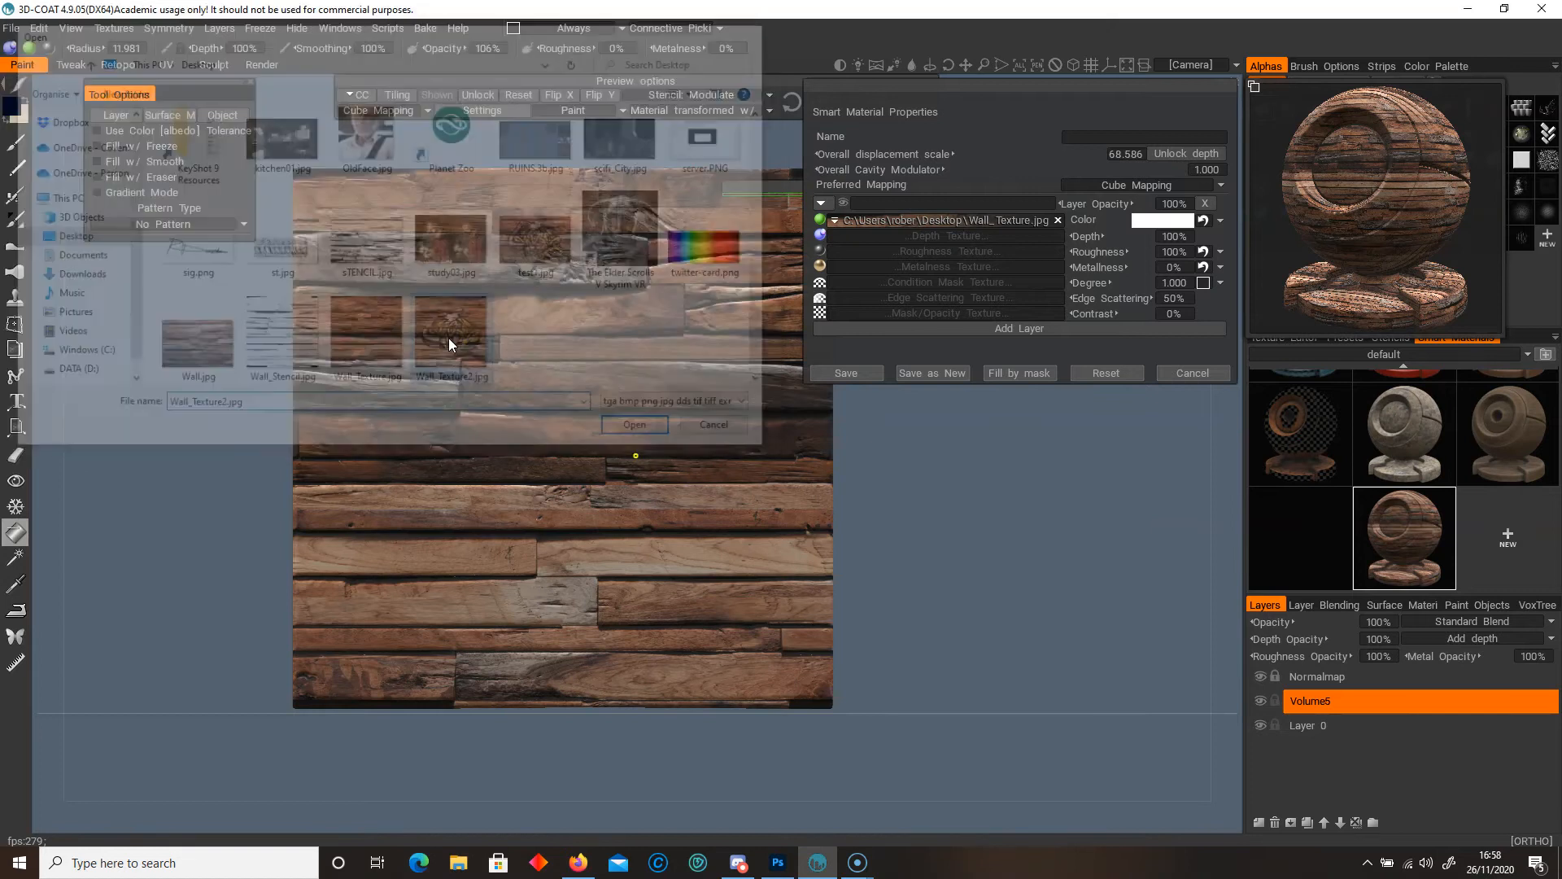
left_click(846, 374)
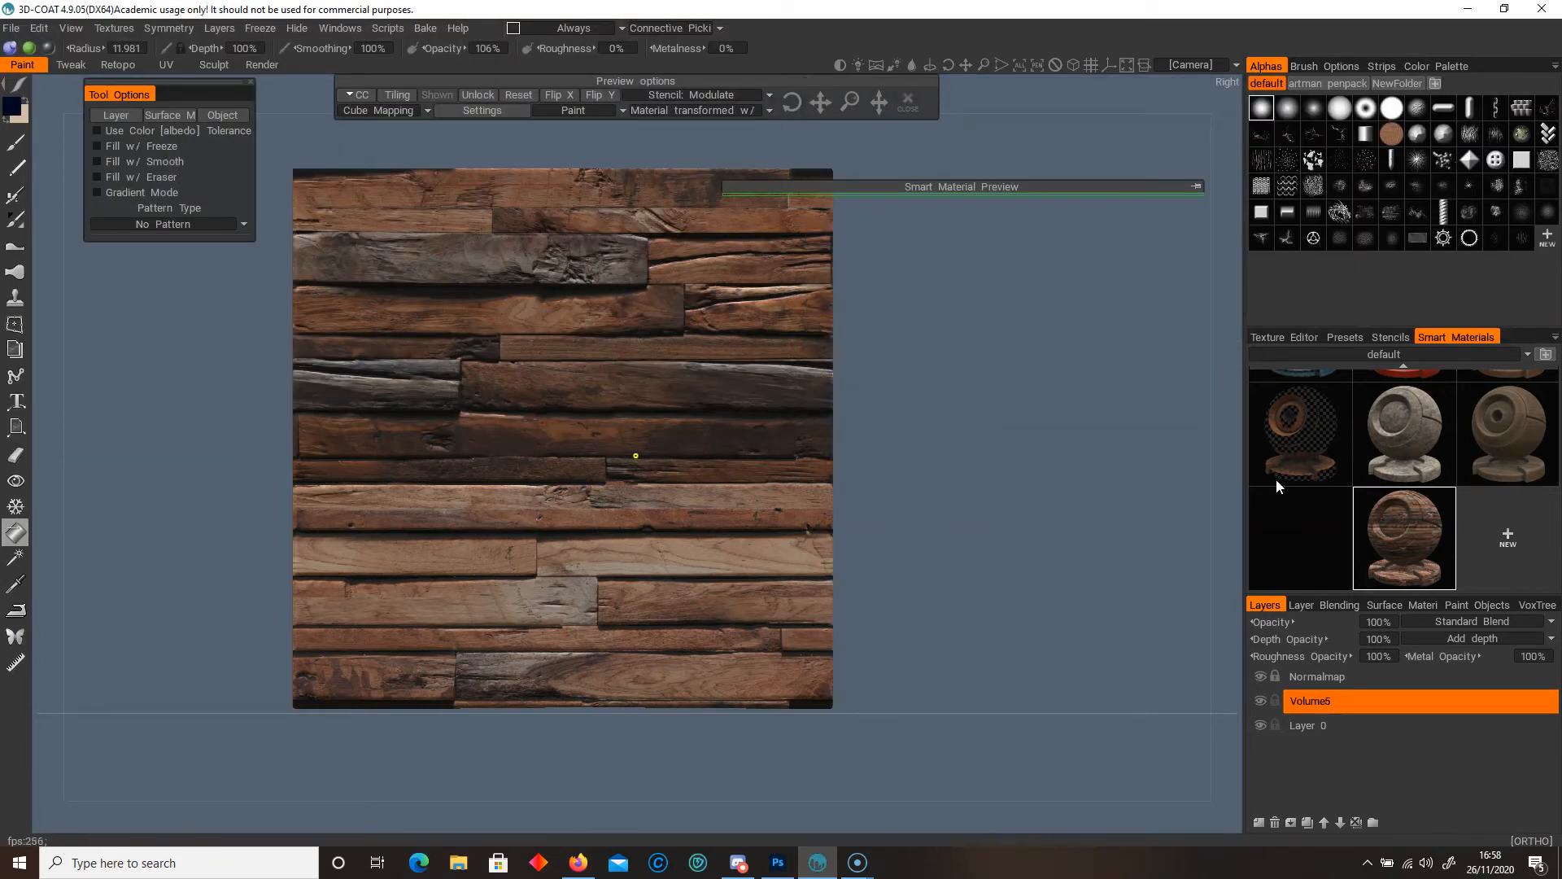
- Set the graffiti material's mapping to From Camera, then scale and move its preview to match the wall's planks
left_click(392, 116)
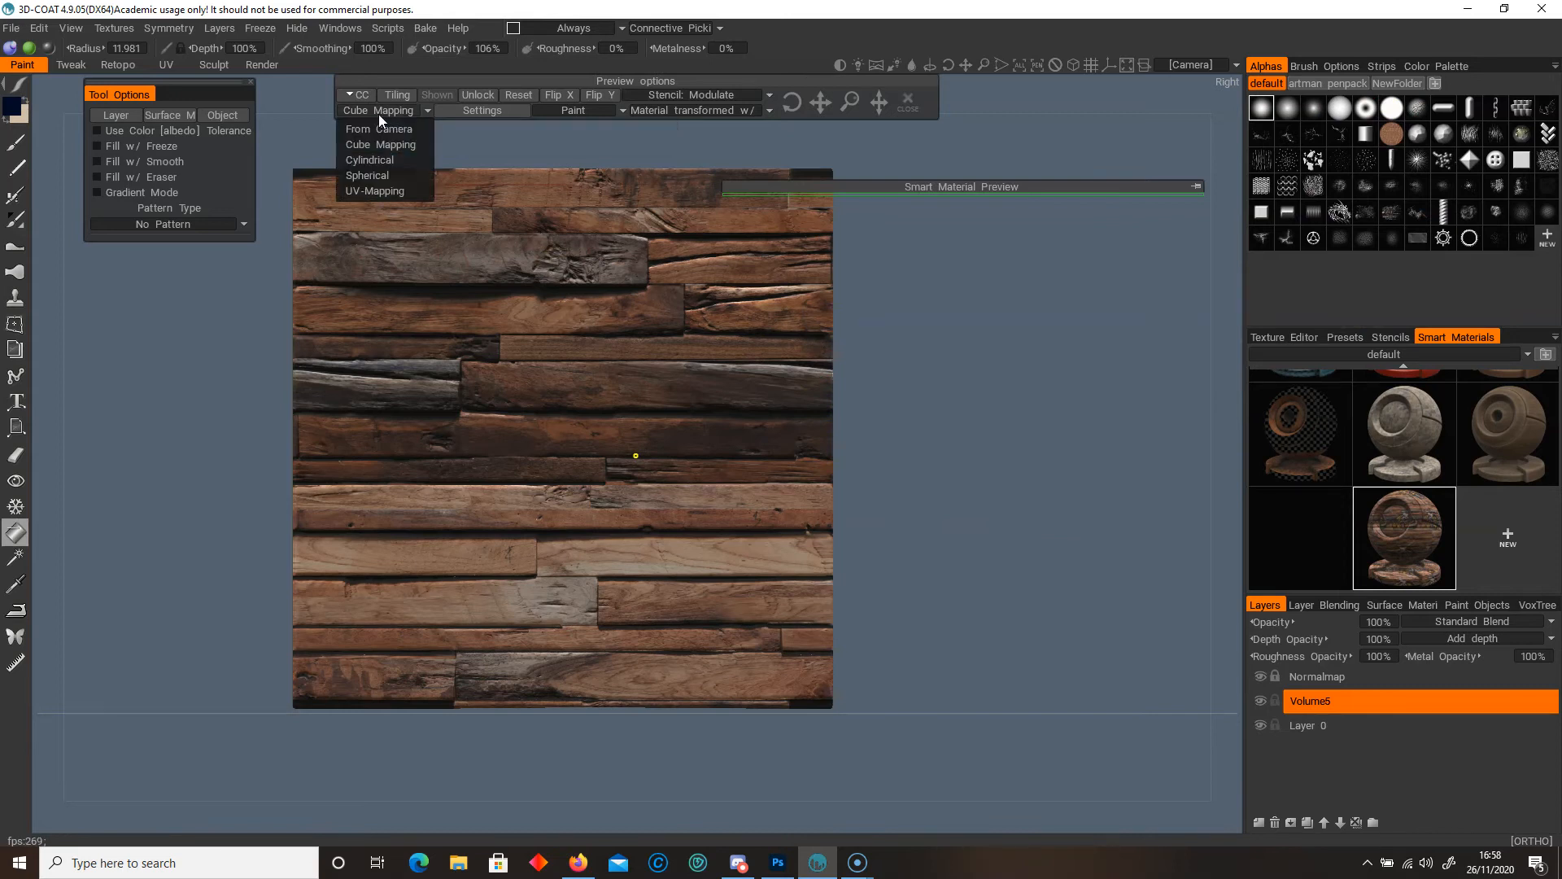
left_click(384, 130)
mouse_move(850, 101)
left_mouse_down()
mouse_move(821, 104)
mouse_move(850, 101)
left_mouse_up()
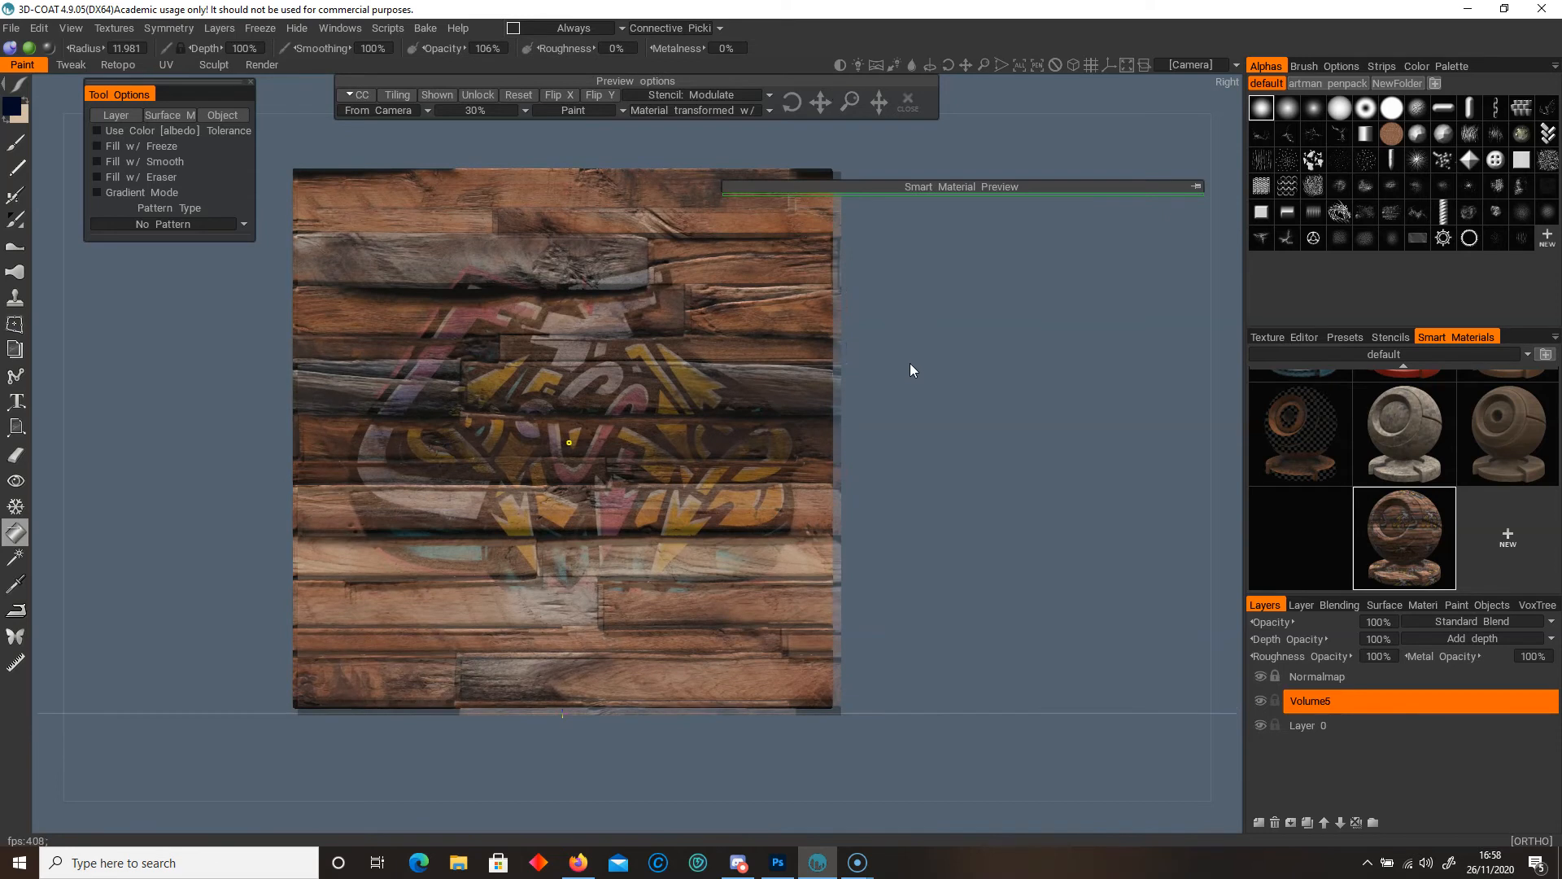
scroll(910, 363, "up", 2)
left_click_drag(920, 342, 994, 376)
left_click_drag(823, 99, 824, 99)
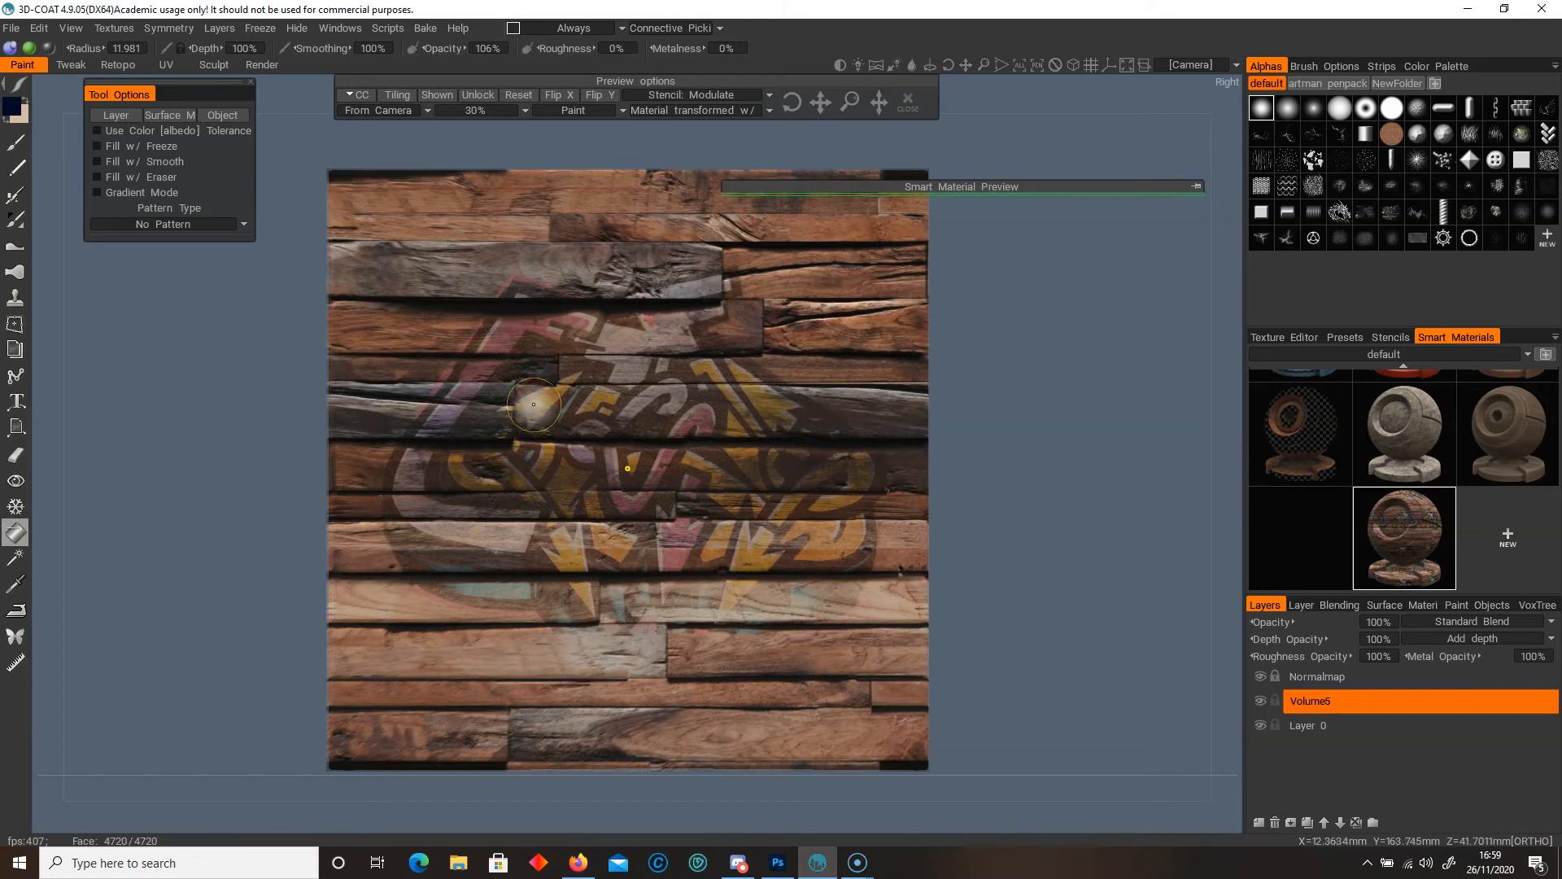
- Fill the wall with the aligned graffiti material and close the material preview
left_click(533, 404)
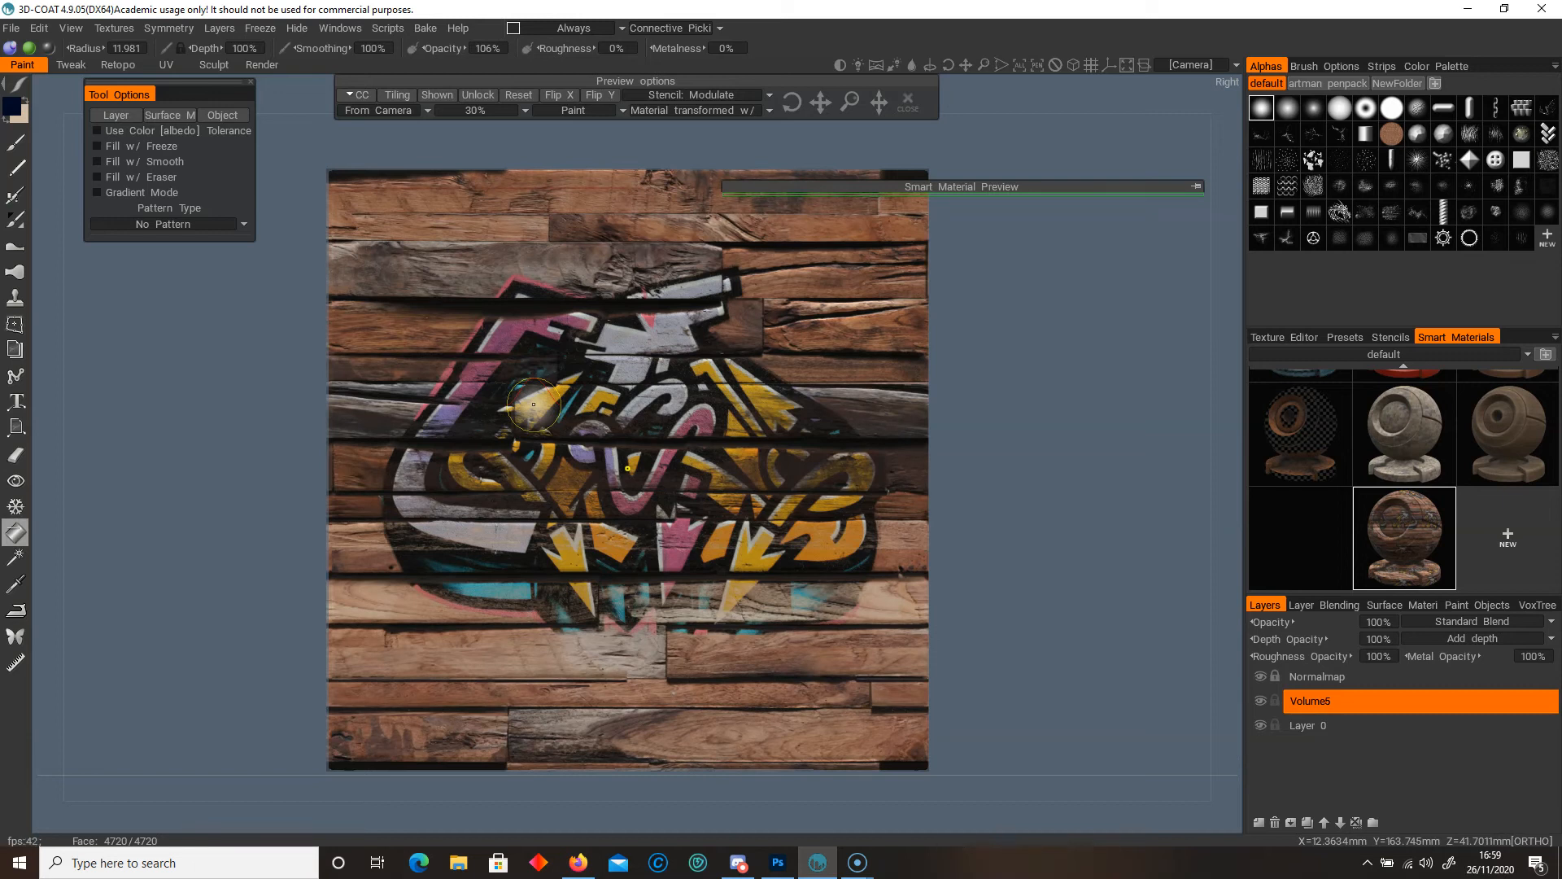
left_click_drag(960, 416, 900, 474)
left_click(908, 102)
- Examine the graffiti-textured wall up close and from several angles
scroll(900, 475, "up", 5)
scroll(1137, 540, "down", 3)
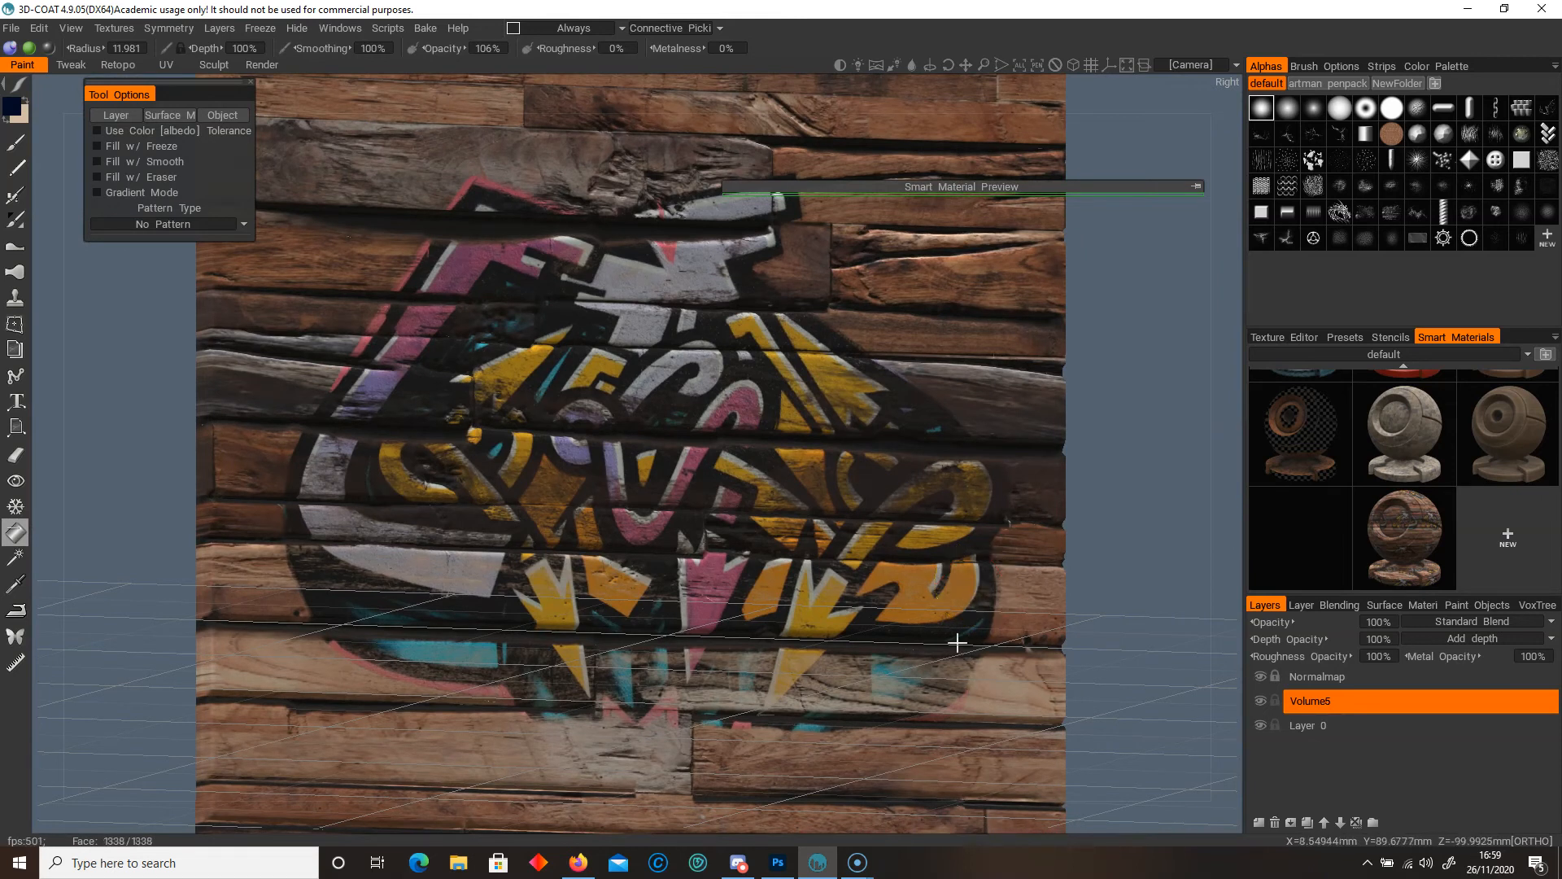
scroll(1018, 535, "up", 6)
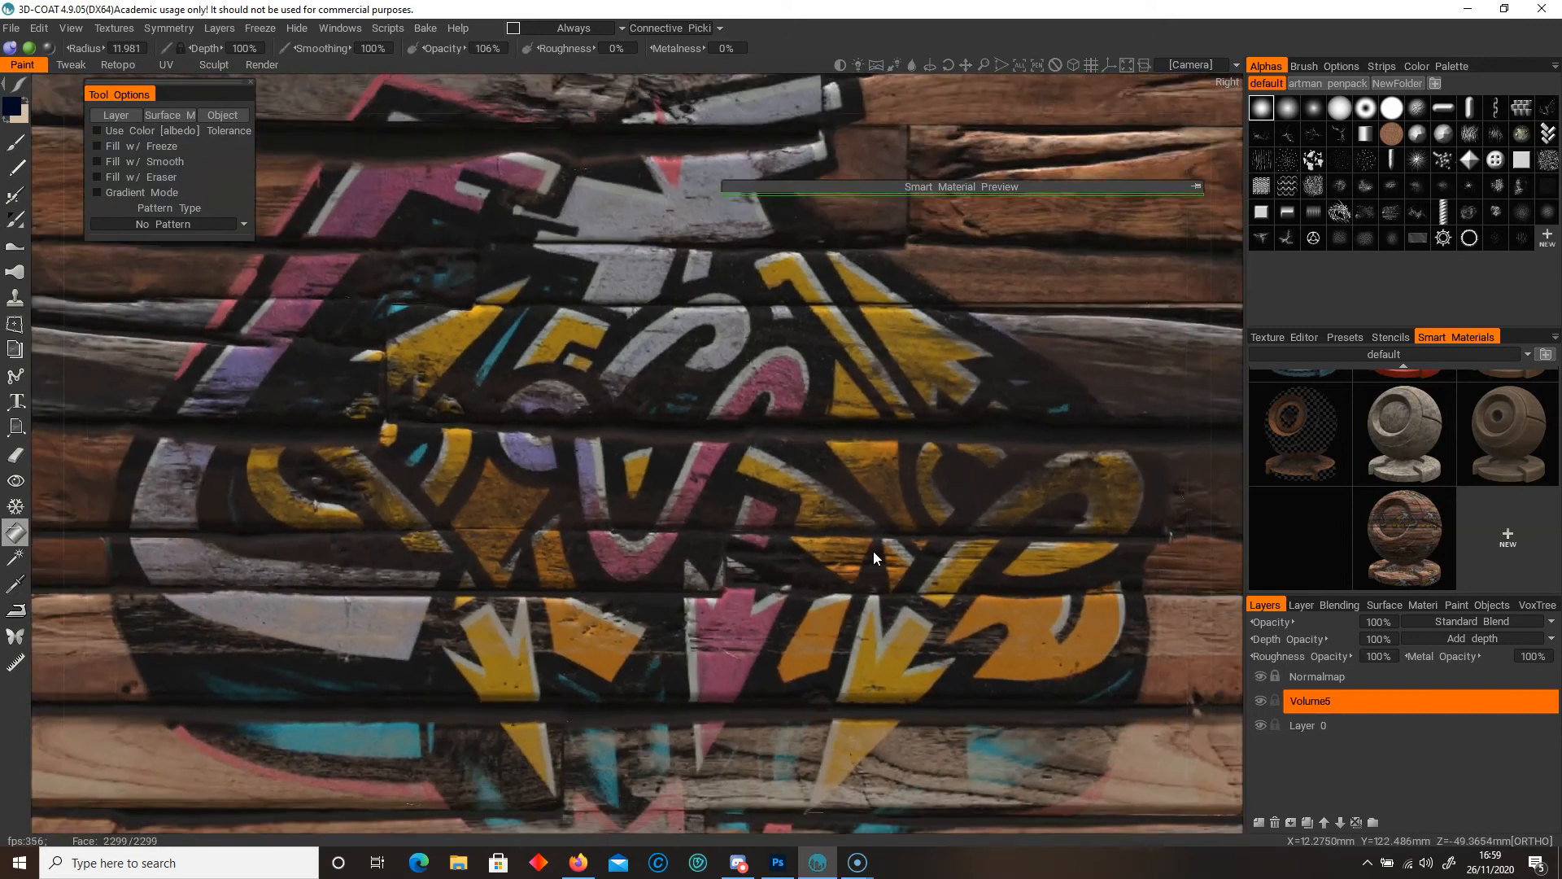
scroll(873, 555, "down", 1)
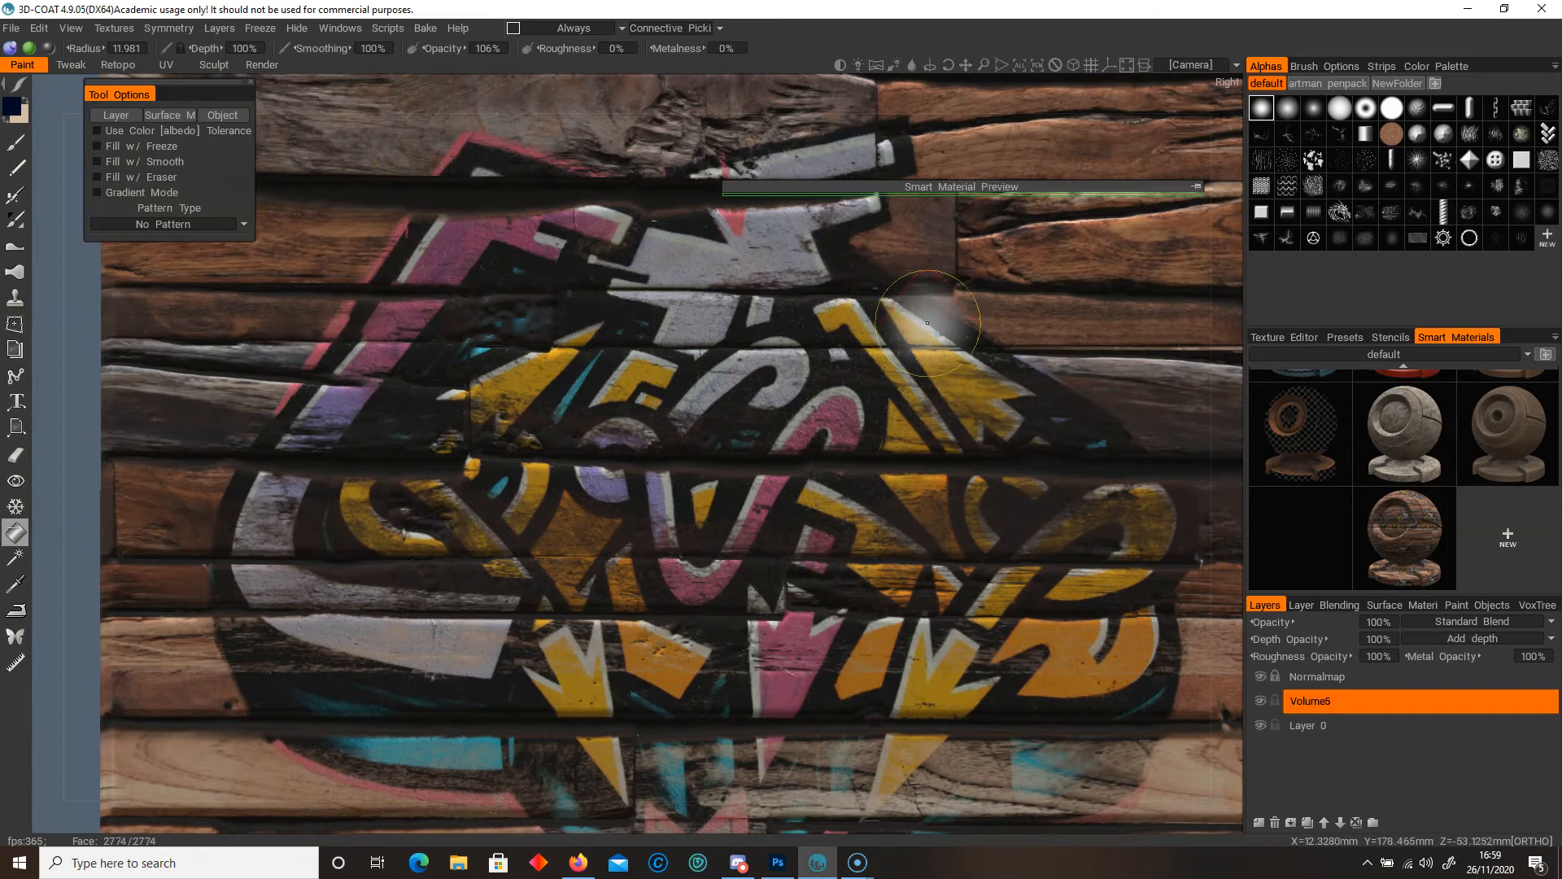
mouse_move(765, 600)
left_mouse_down()
mouse_move(783, 487)
mouse_move(730, 468)
mouse_move(865, 523)
mouse_move(733, 387)
left_mouse_up()
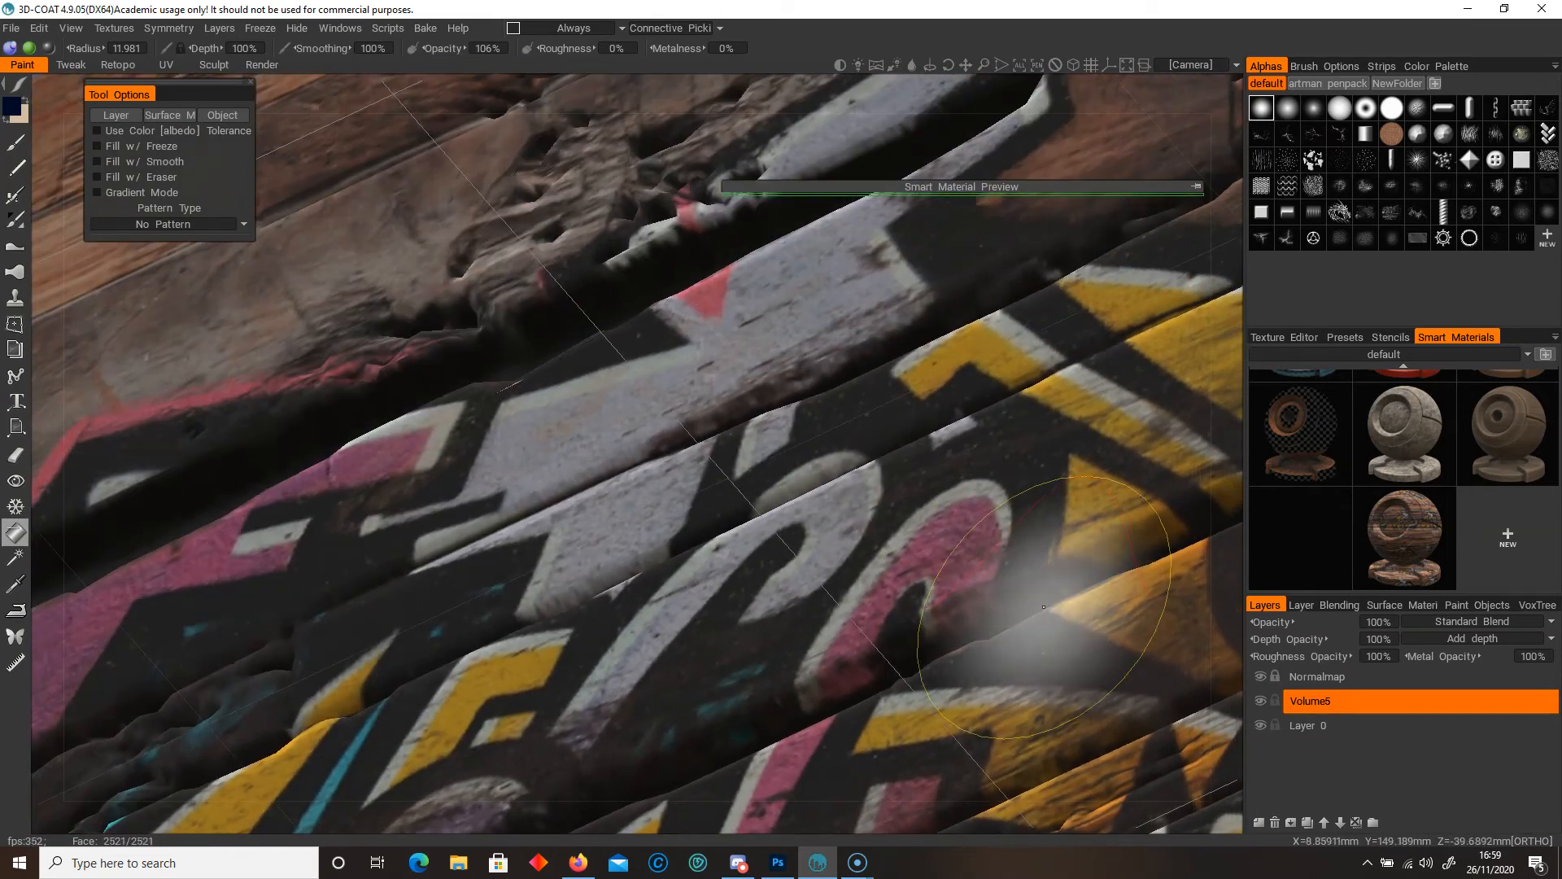
mouse_move(683, 692)
left_mouse_down()
mouse_move(1045, 622)
mouse_move(1029, 568)
mouse_move(871, 569)
mouse_move(851, 647)
mouse_move(892, 536)
mouse_move(495, 462)
mouse_move(539, 482)
left_mouse_up()
scroll(1325, 506, "up", 1)
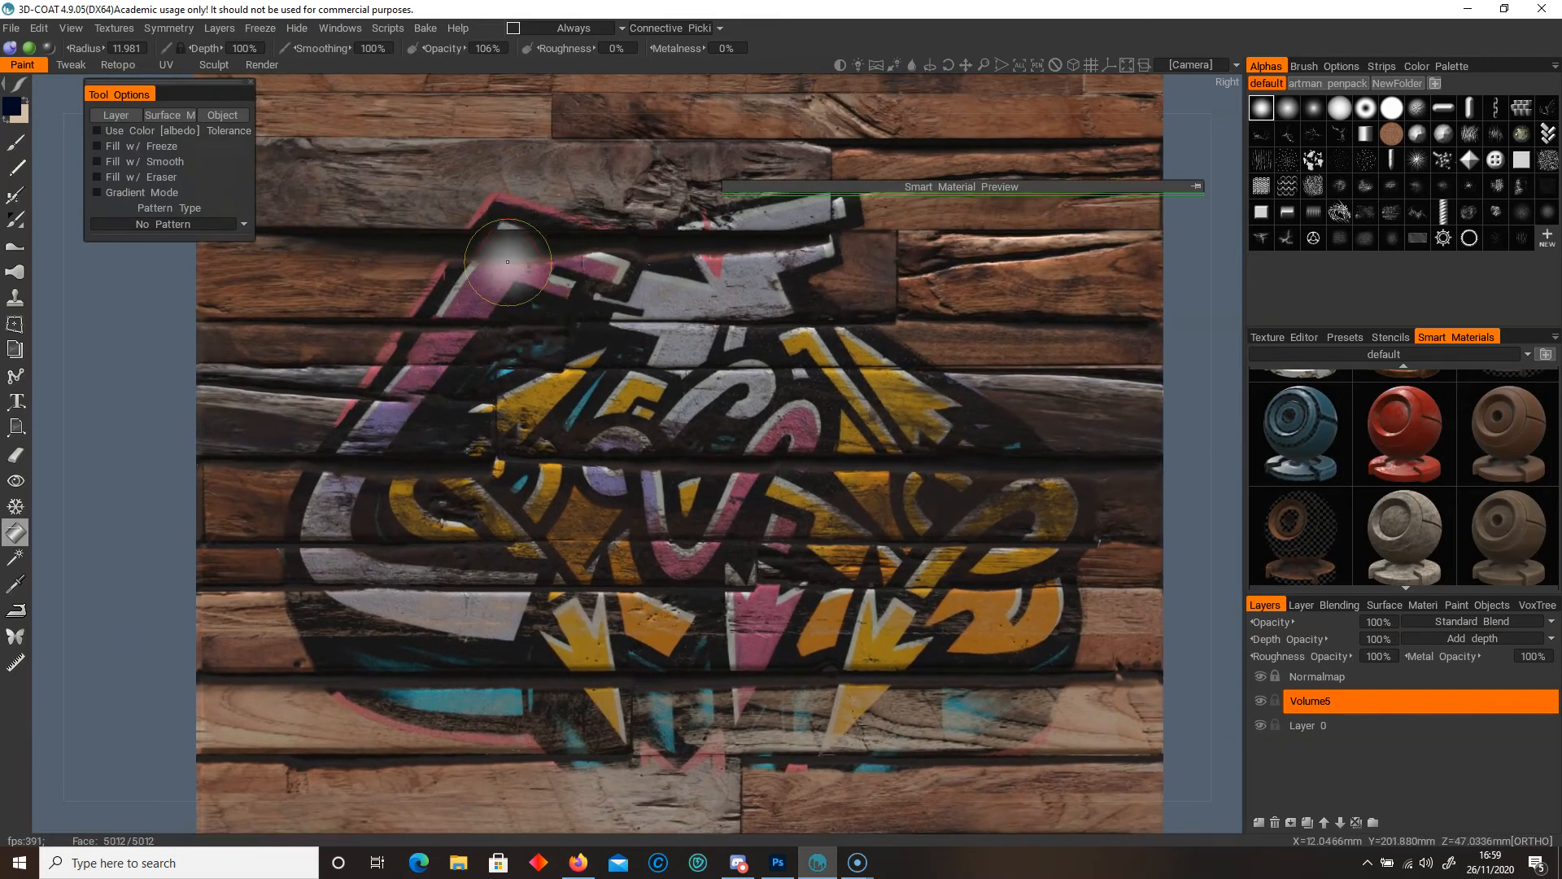
- Select the red smart material and calculate the curvature and ambient occlusion layers it requires
left_click(1367, 416)
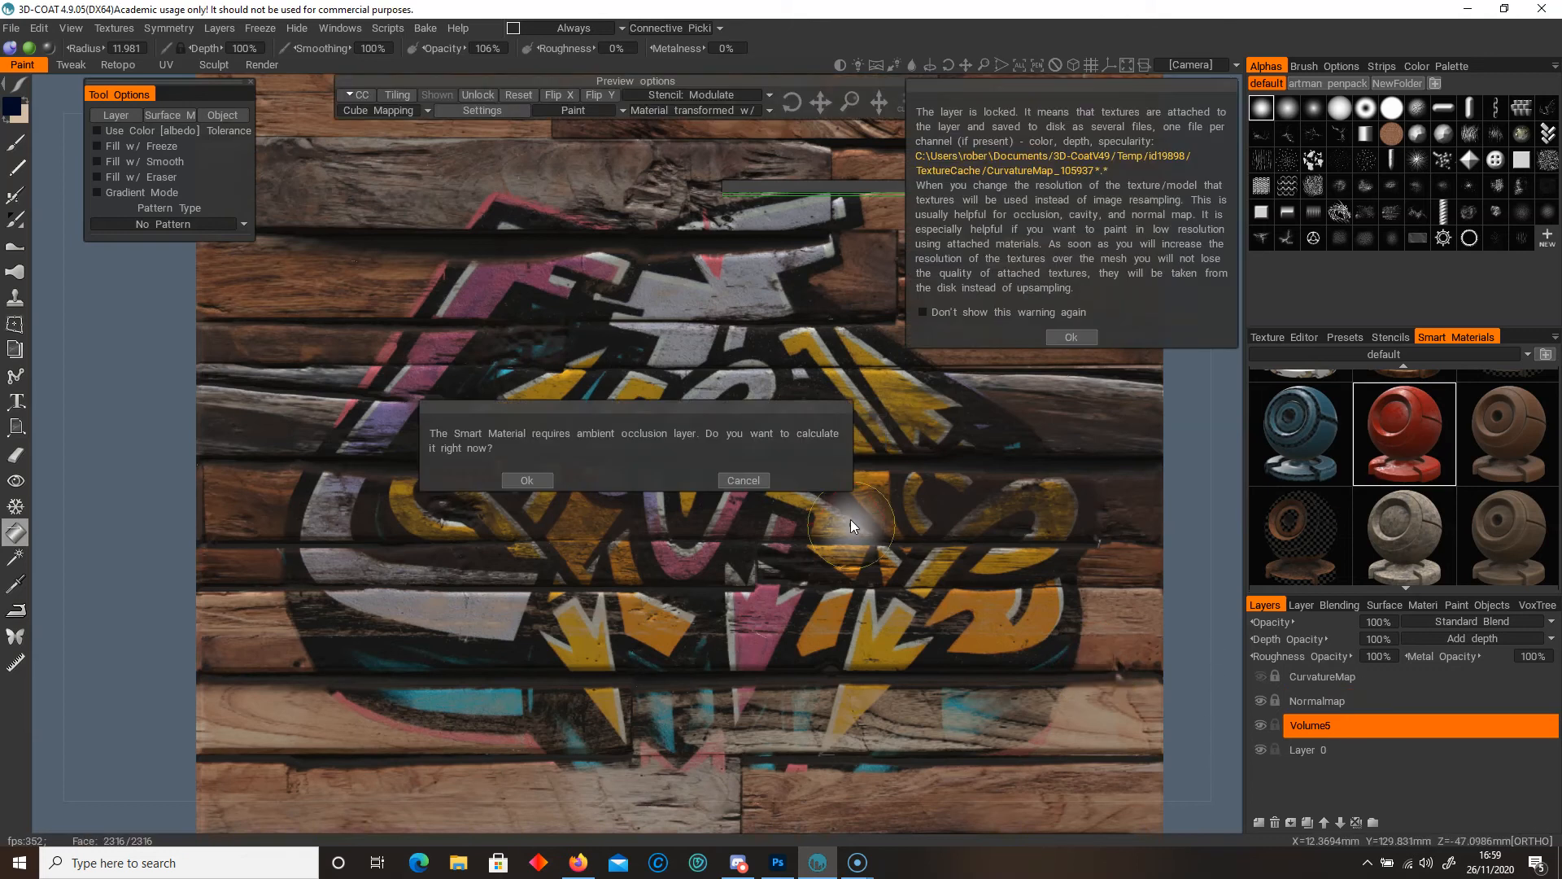
left_click(525, 480)
left_click(526, 539)
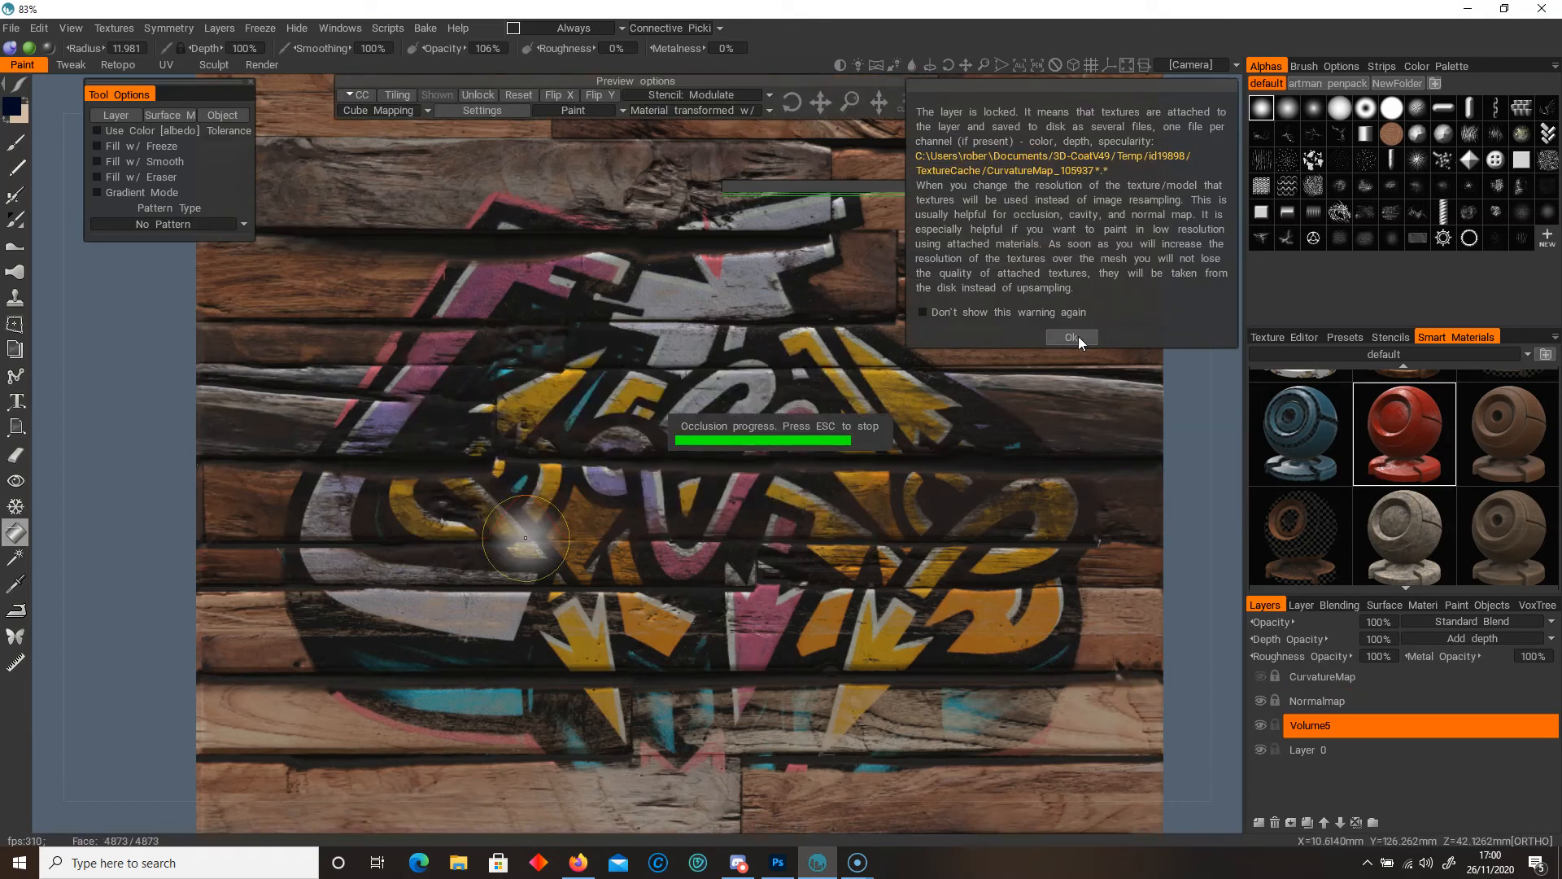
left_click(1071, 337)
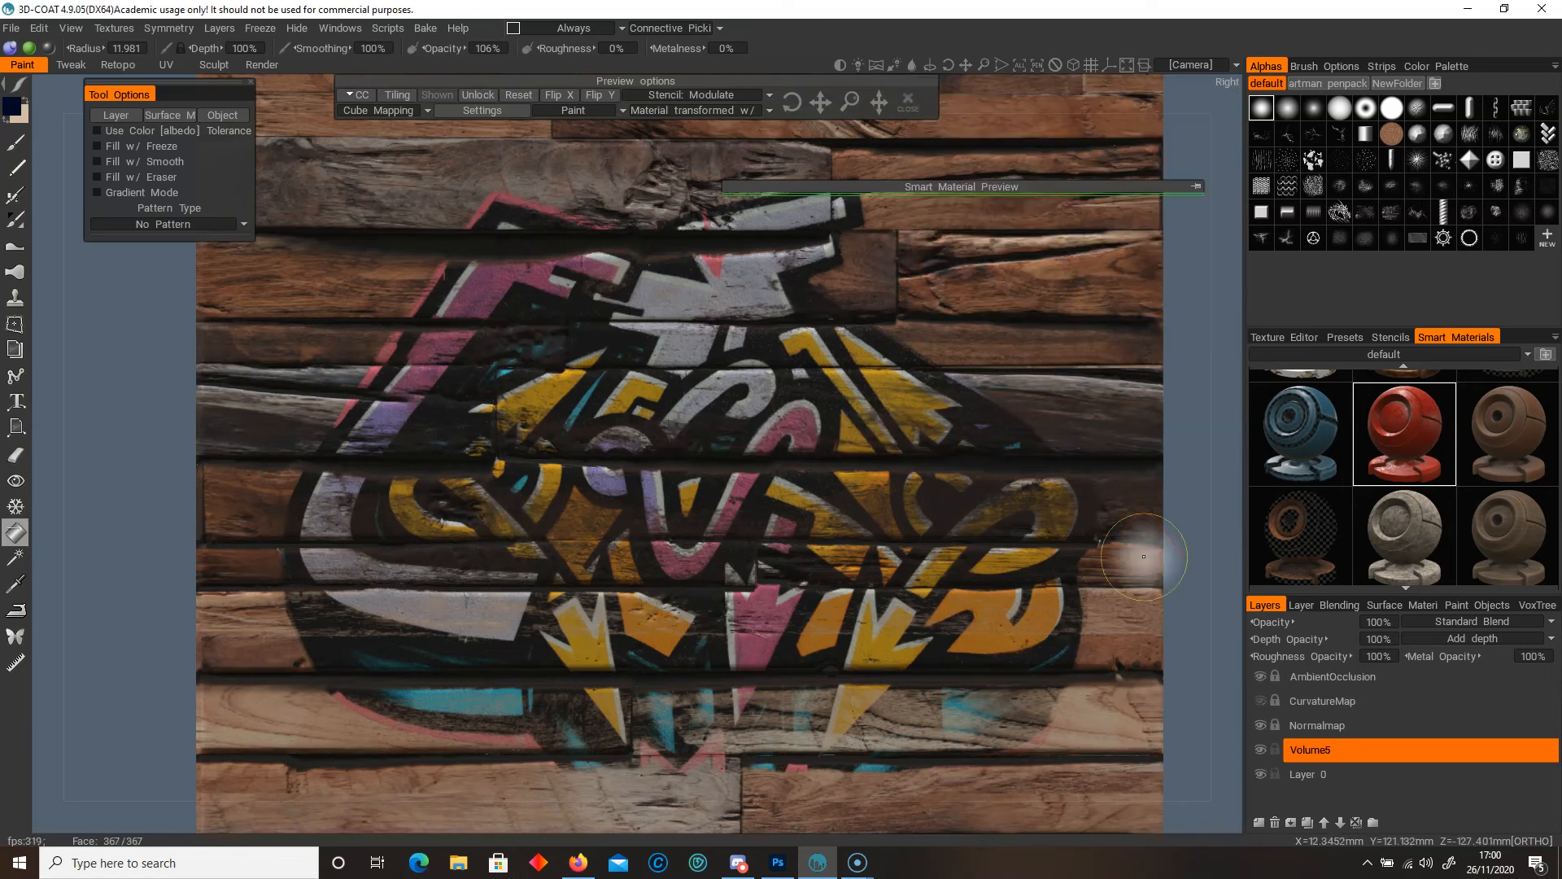
- Add a new layer and paint a red splatter over the upper-right part of the graffiti using a crack-shaped brush alpha
left_click(1260, 822)
left_click(15, 142)
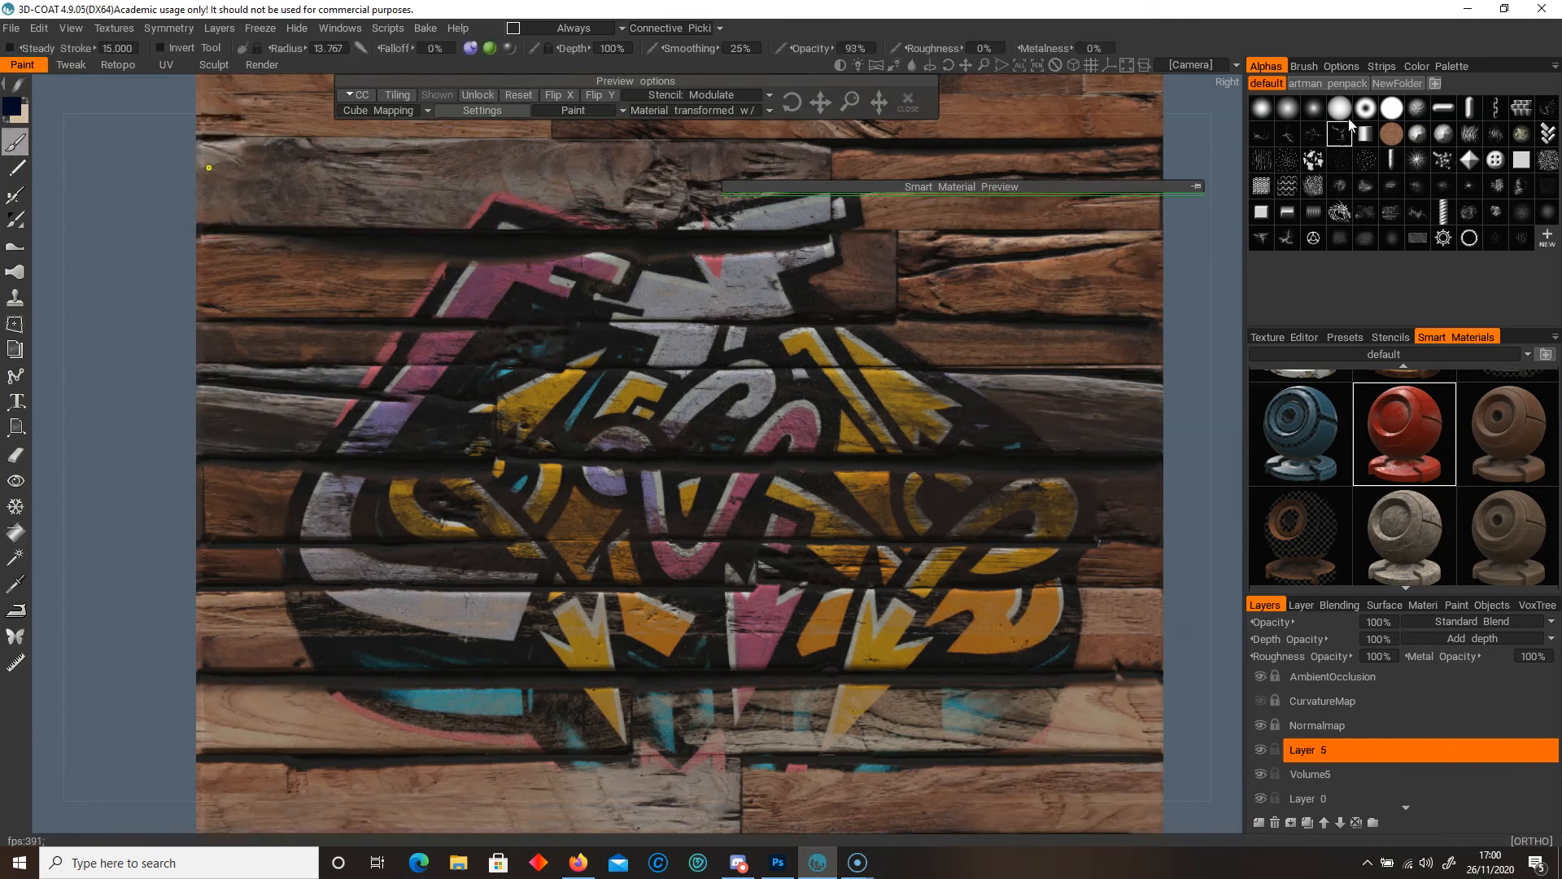
scroll(943, 313, "up", 7)
mouse_move(905, 298)
left_mouse_down()
mouse_move(832, 316)
mouse_move(792, 258)
mouse_move(900, 318)
left_mouse_up()
mouse_move(1004, 314)
left_mouse_down()
mouse_move(1031, 318)
mouse_move(970, 257)
mouse_move(969, 334)
mouse_move(746, 623)
mouse_move(634, 479)
mouse_move(650, 418)
mouse_move(677, 413)
mouse_move(712, 469)
mouse_move(711, 553)
mouse_move(777, 586)
left_mouse_up()
scroll(969, 334, "up", 4)
mouse_move(793, 661)
left_mouse_down()
mouse_move(788, 601)
mouse_move(832, 496)
mouse_move(744, 466)
mouse_move(778, 487)
mouse_move(556, 495)
mouse_move(613, 445)
left_mouse_up()
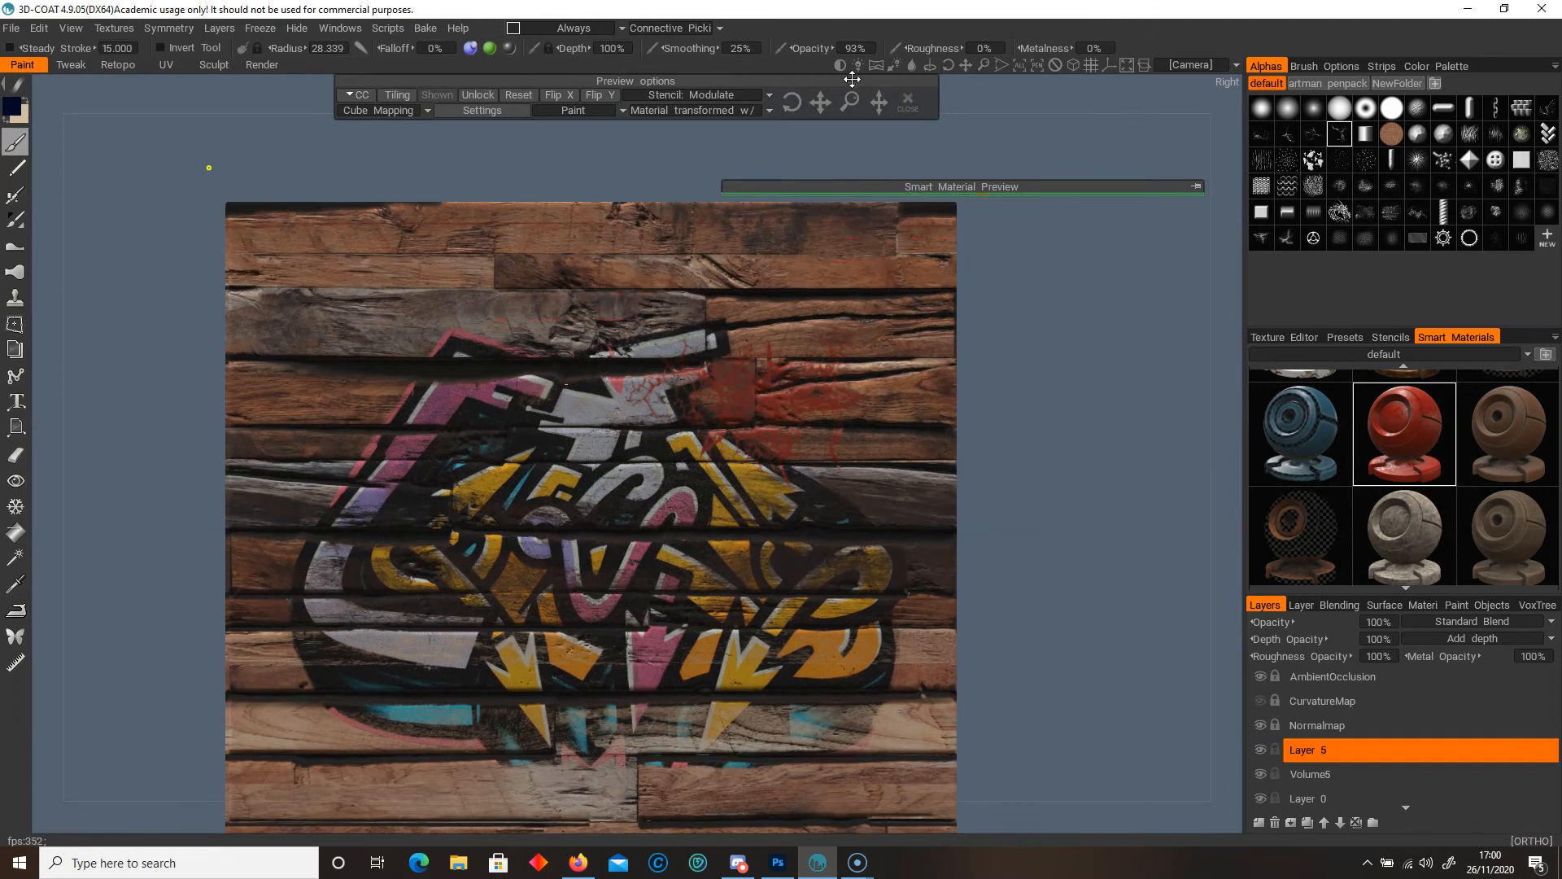
- Set the brush opacity to 100%, set the painting condition to More on Concave, and move the material preview over the wall
left_click_drag(808, 50, 925, 73)
left_click(536, 27)
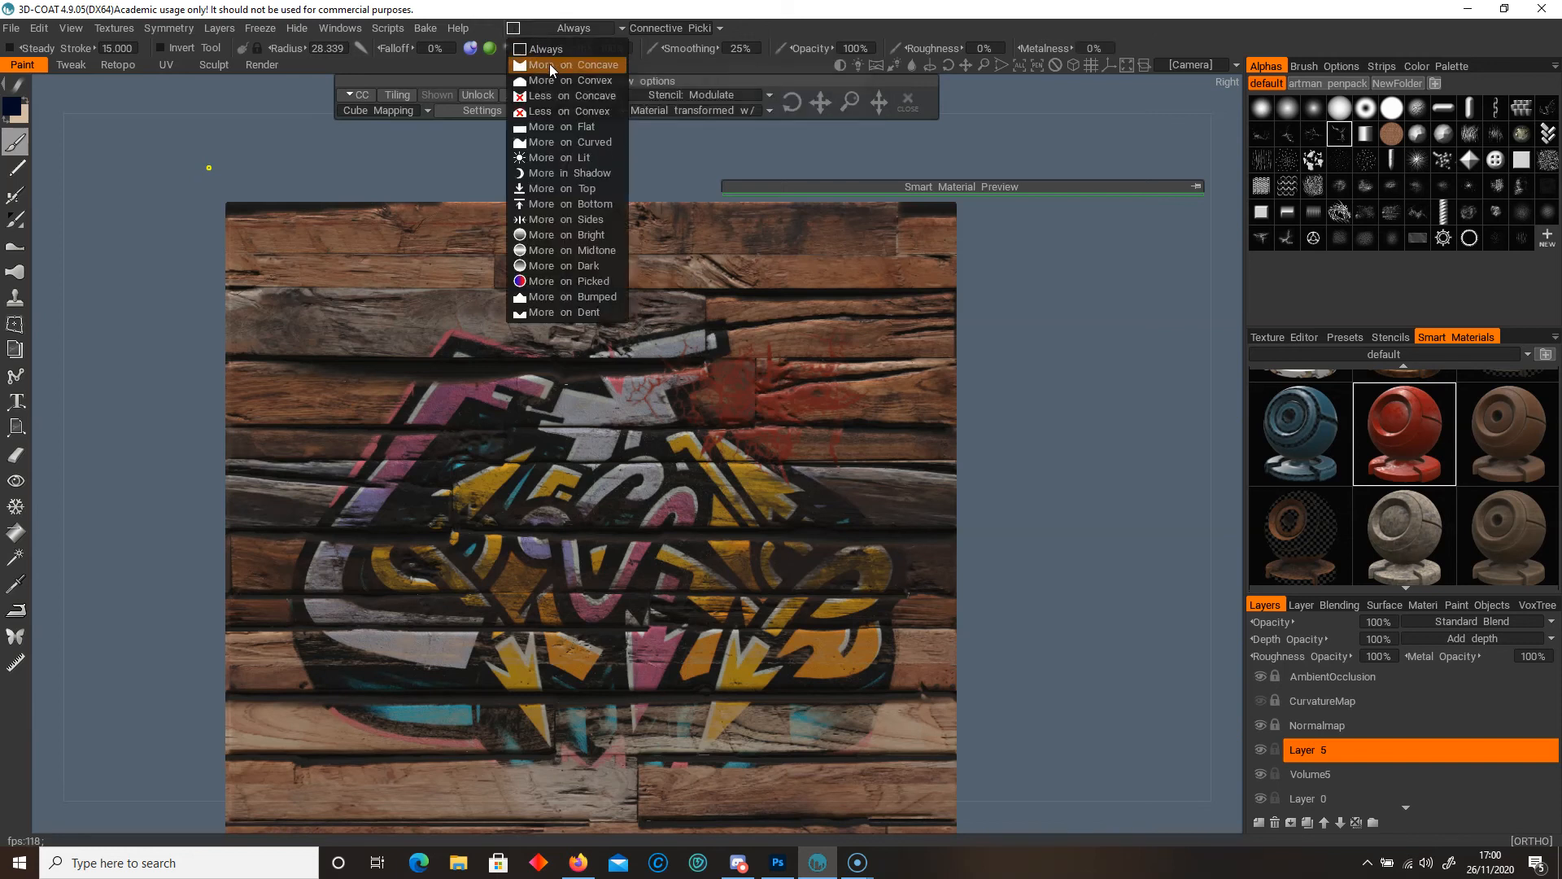
left_click(550, 63)
left_click_drag(974, 183, 614, 162)
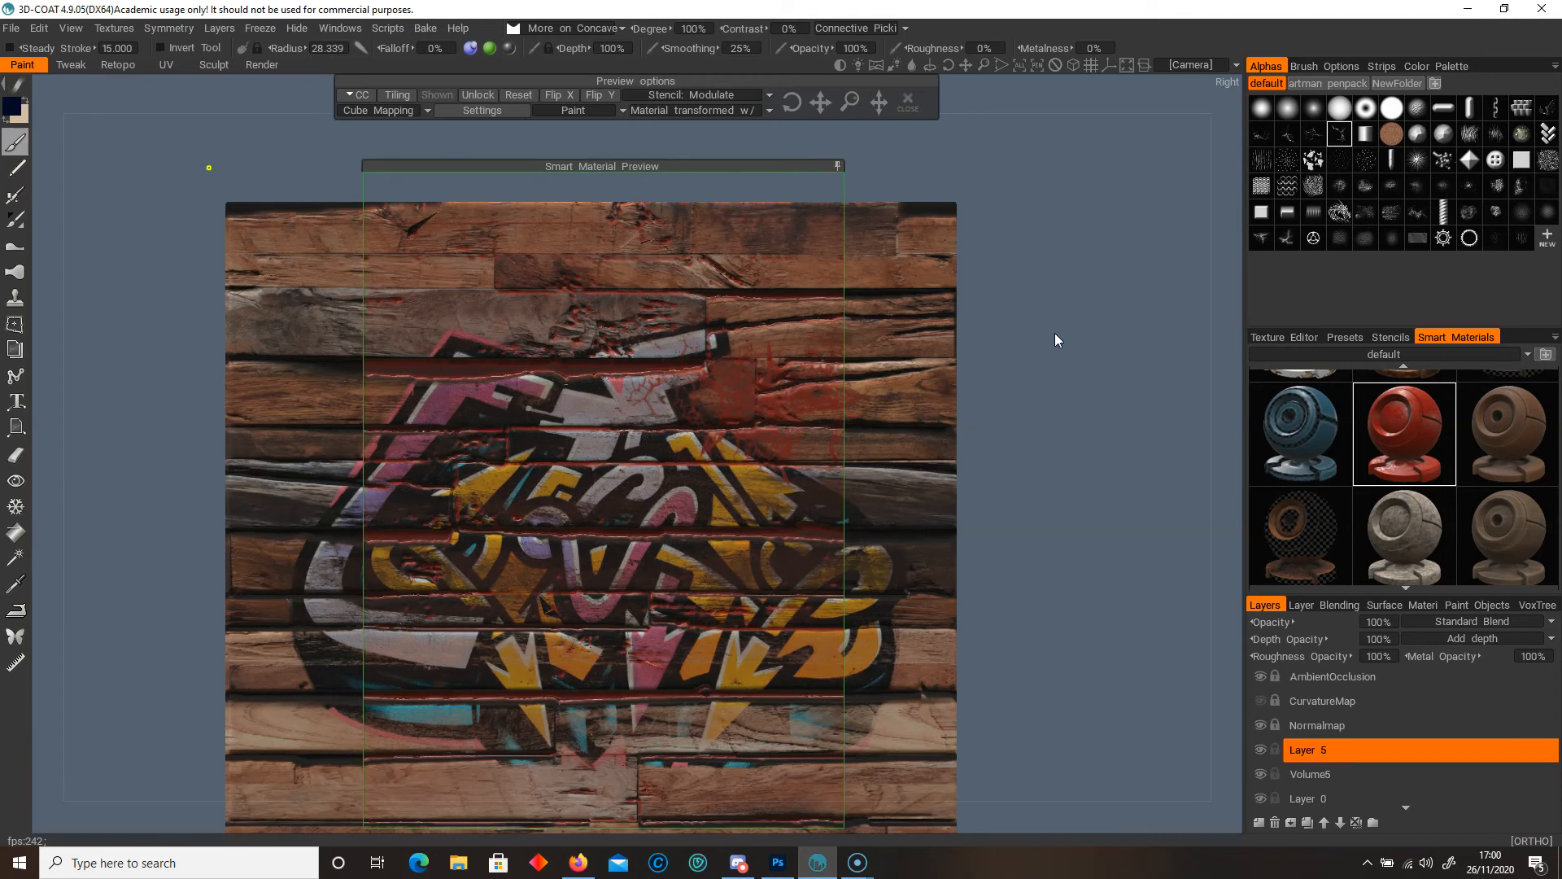
- Try filling the wall's concave areas with the red smart material, inspect the crevices up close, and undo the fill
left_click(15, 533)
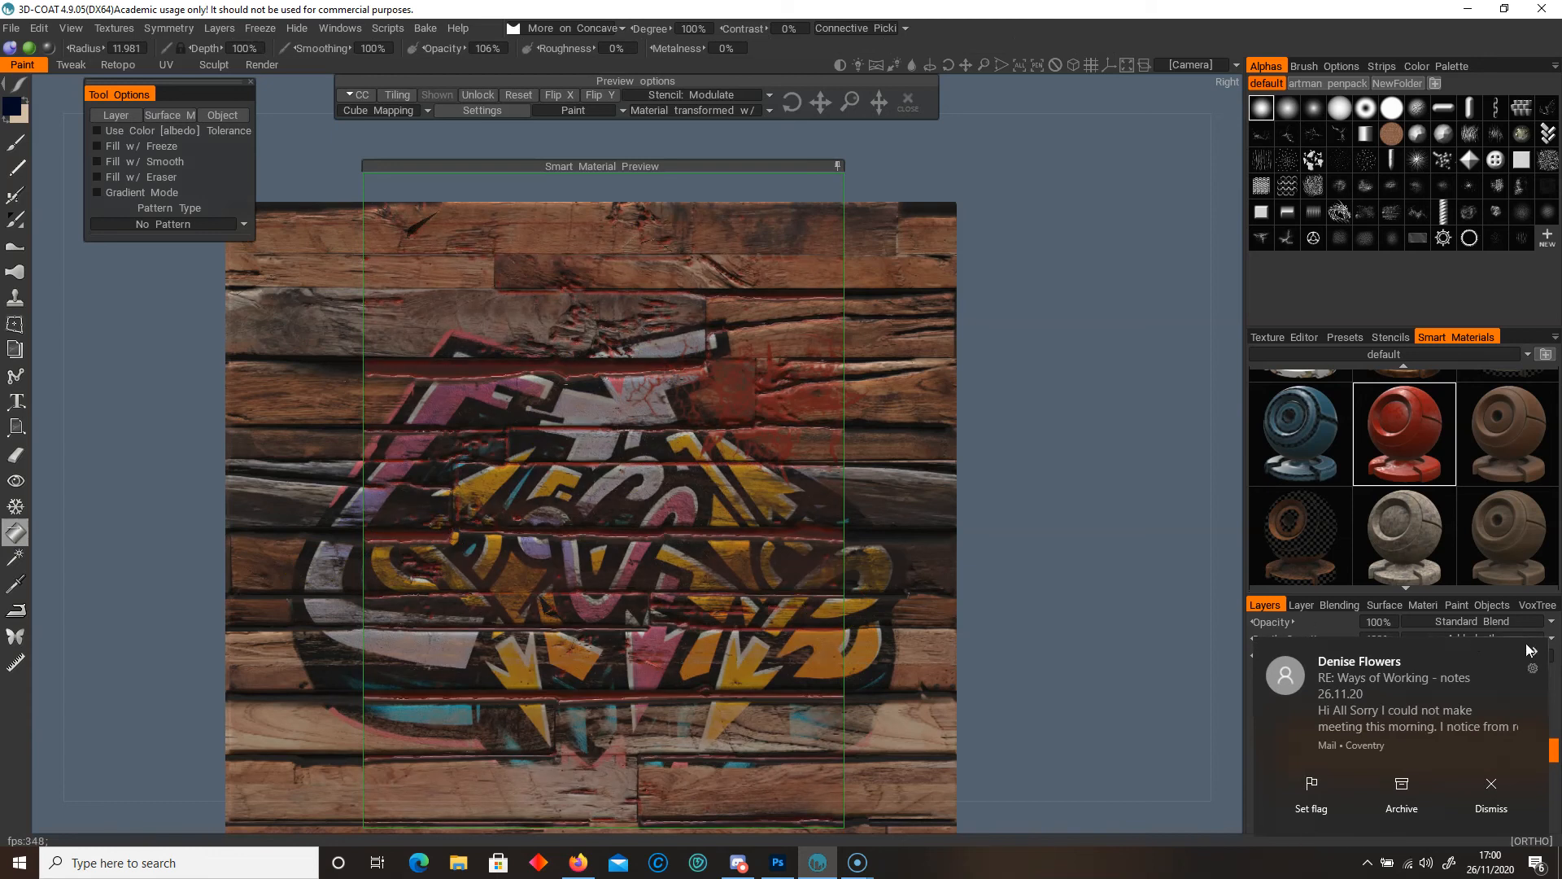
left_click(1527, 647)
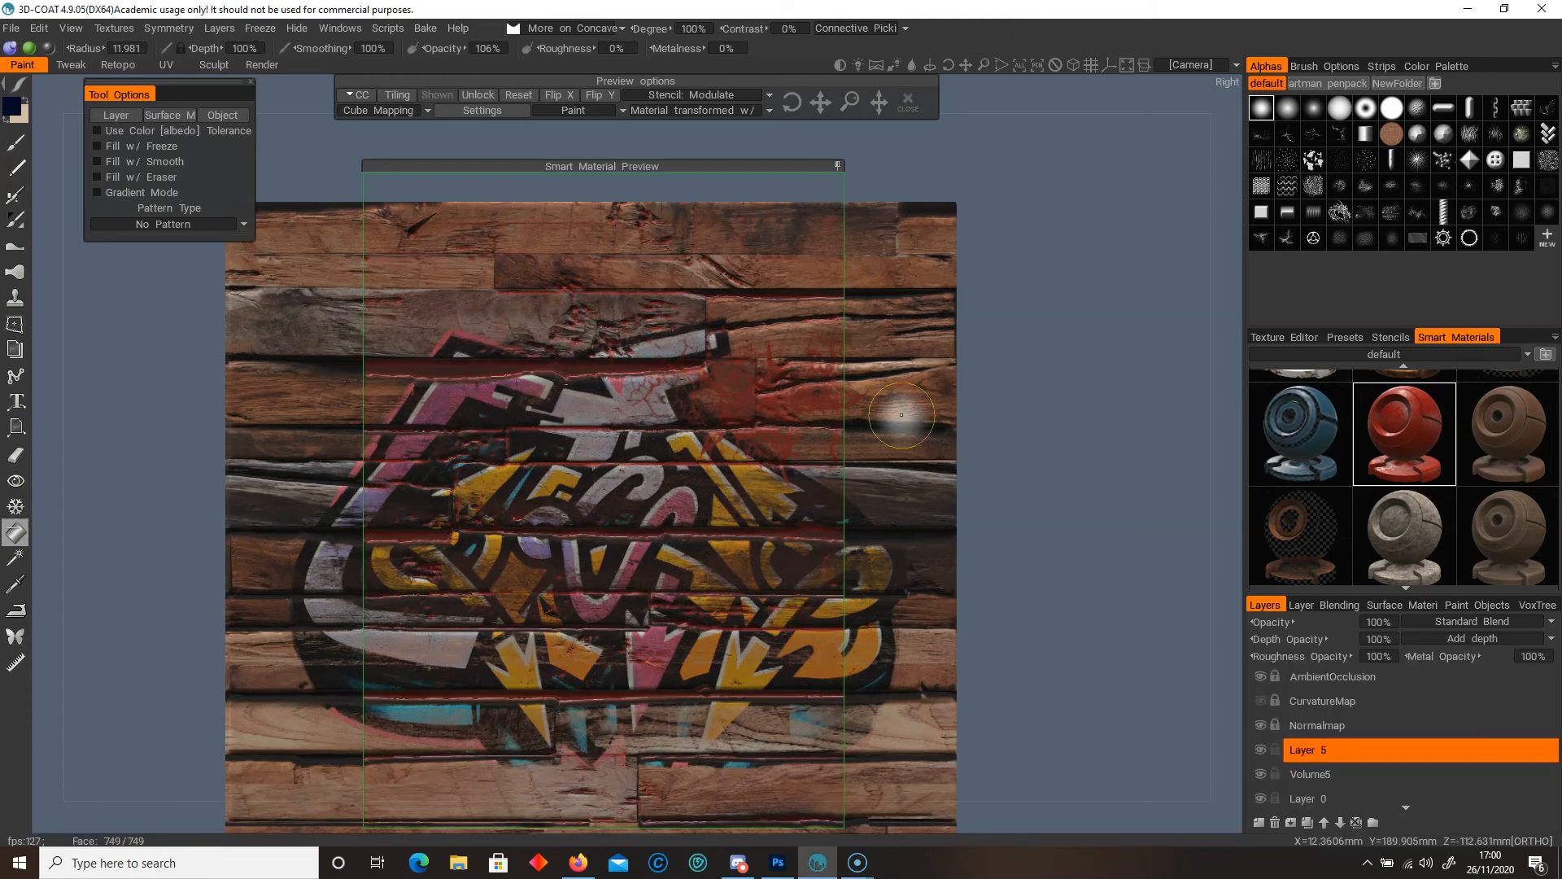
left_click(882, 366)
left_click(836, 166)
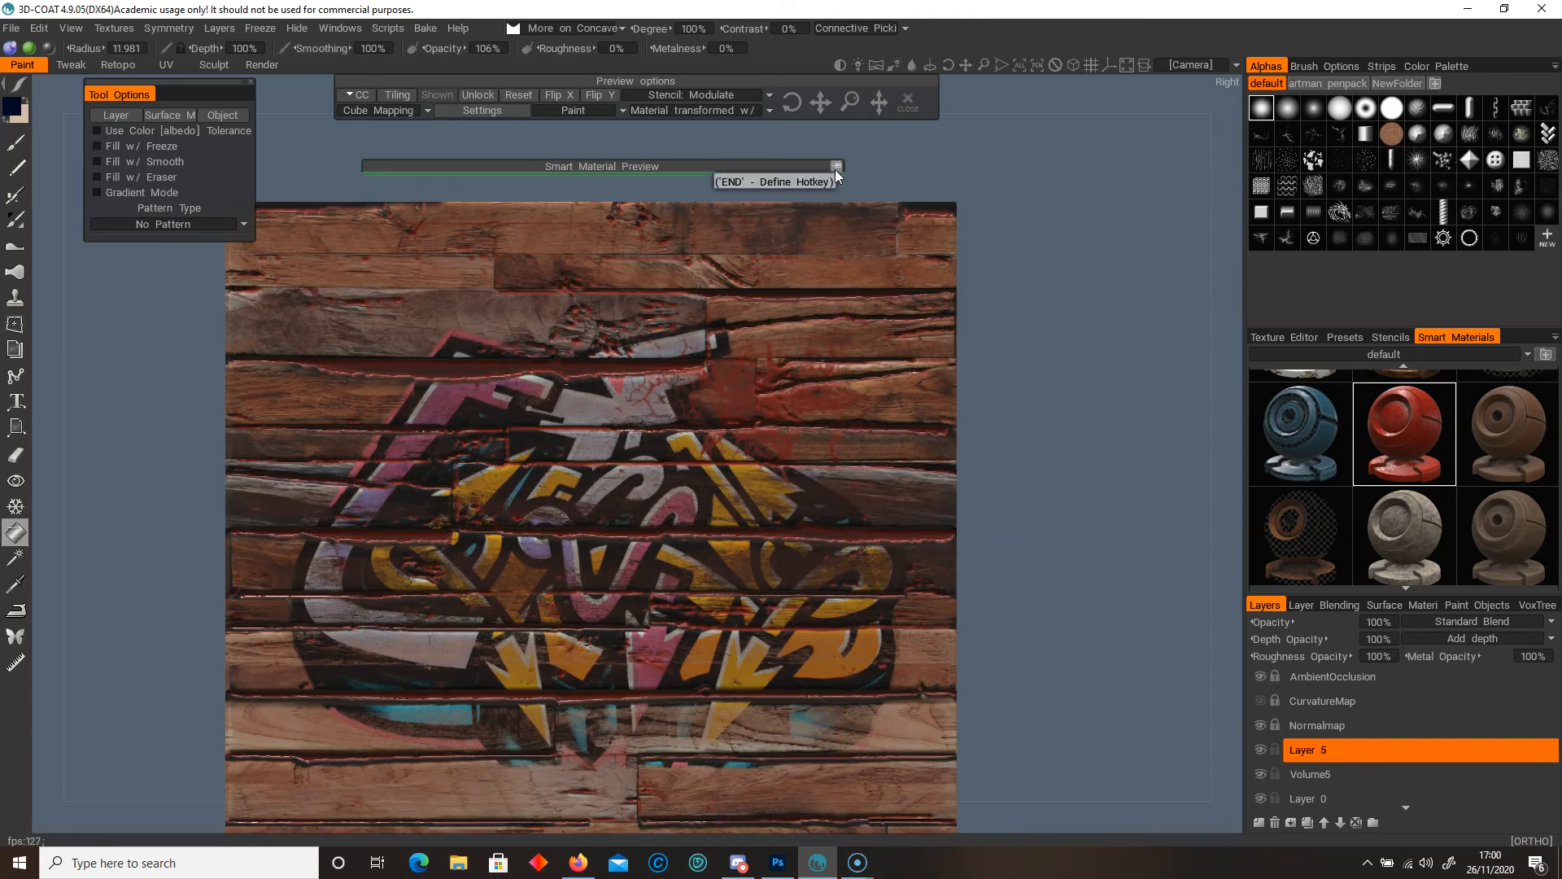
scroll(1053, 350, "up", 4)
mouse_move(504, 506)
left_mouse_down()
mouse_move(767, 359)
mouse_move(774, 307)
mouse_move(658, 334)
mouse_move(669, 394)
mouse_move(715, 401)
left_mouse_up()
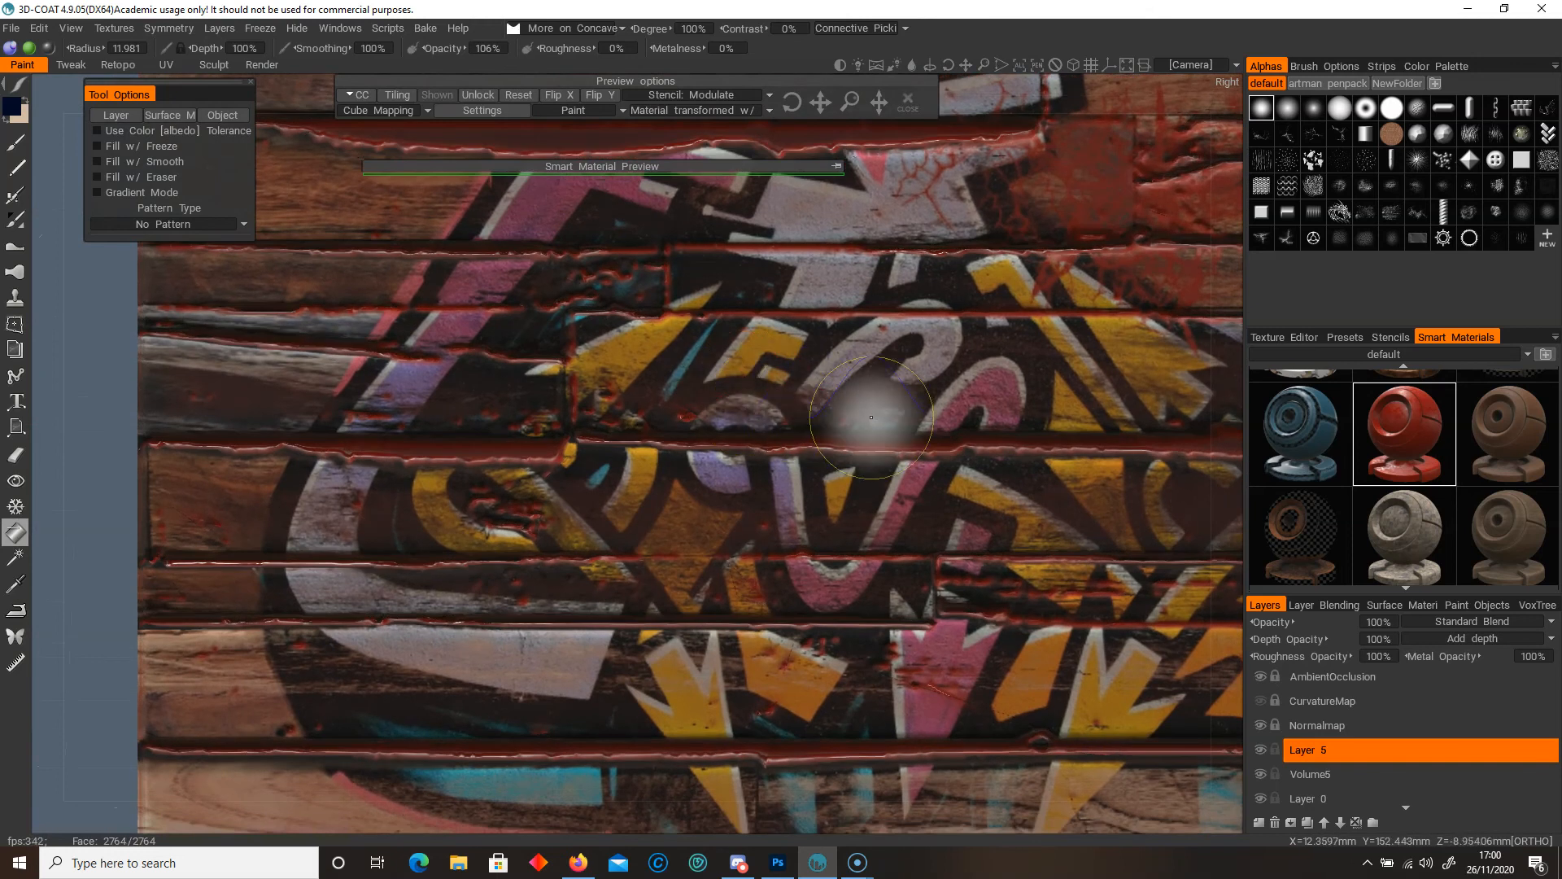
left_click_drag(871, 418, 675, 477)
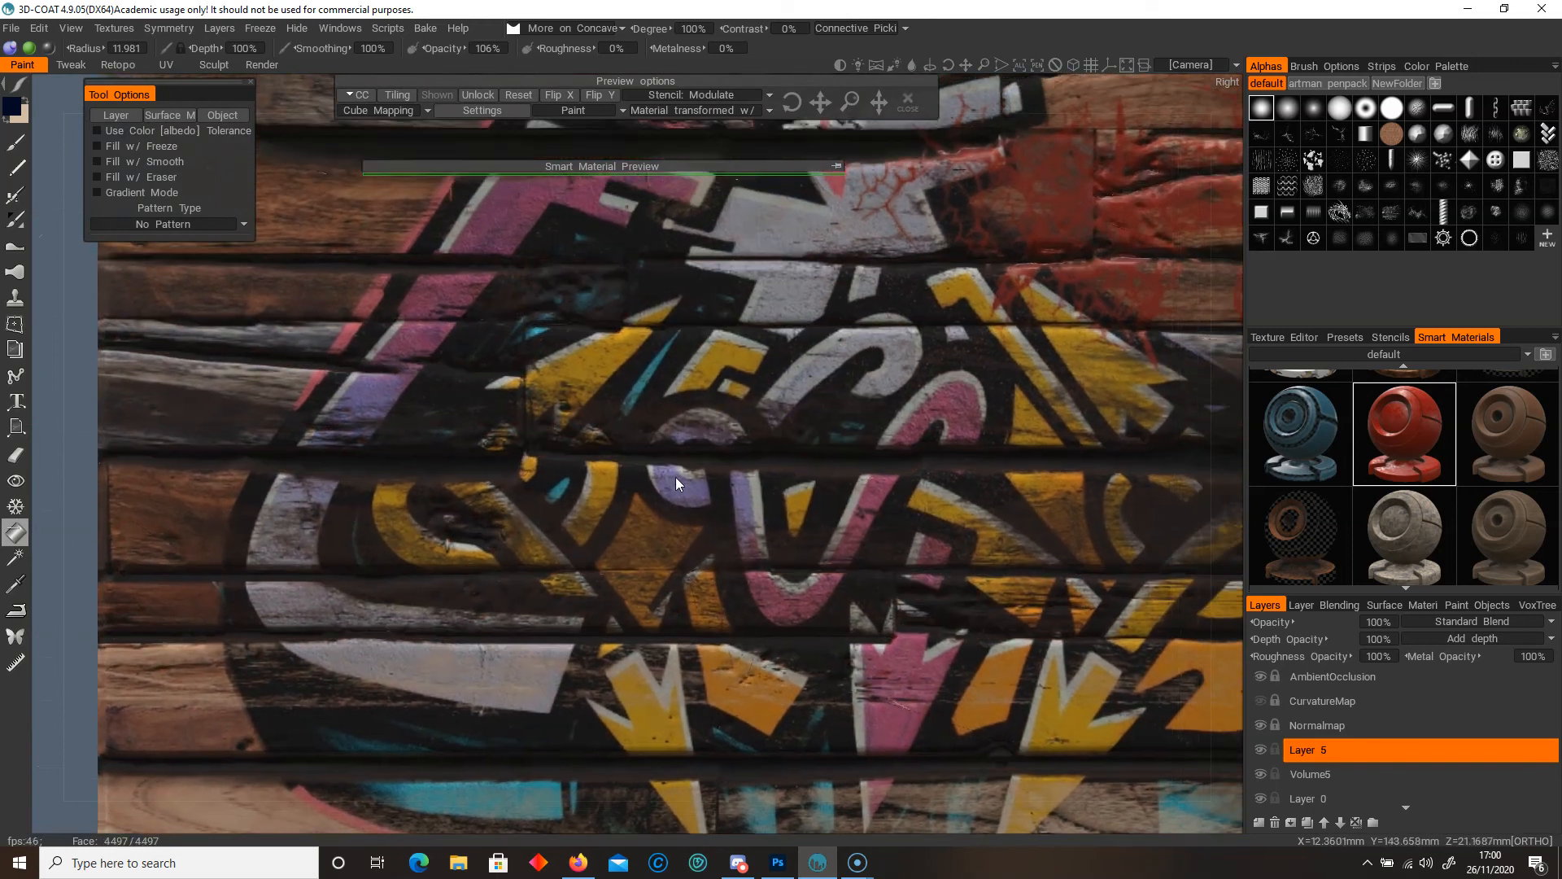
- Choose a gold smart material from the metals folder and try filling the wall's concave areas with it
left_click(1409, 354)
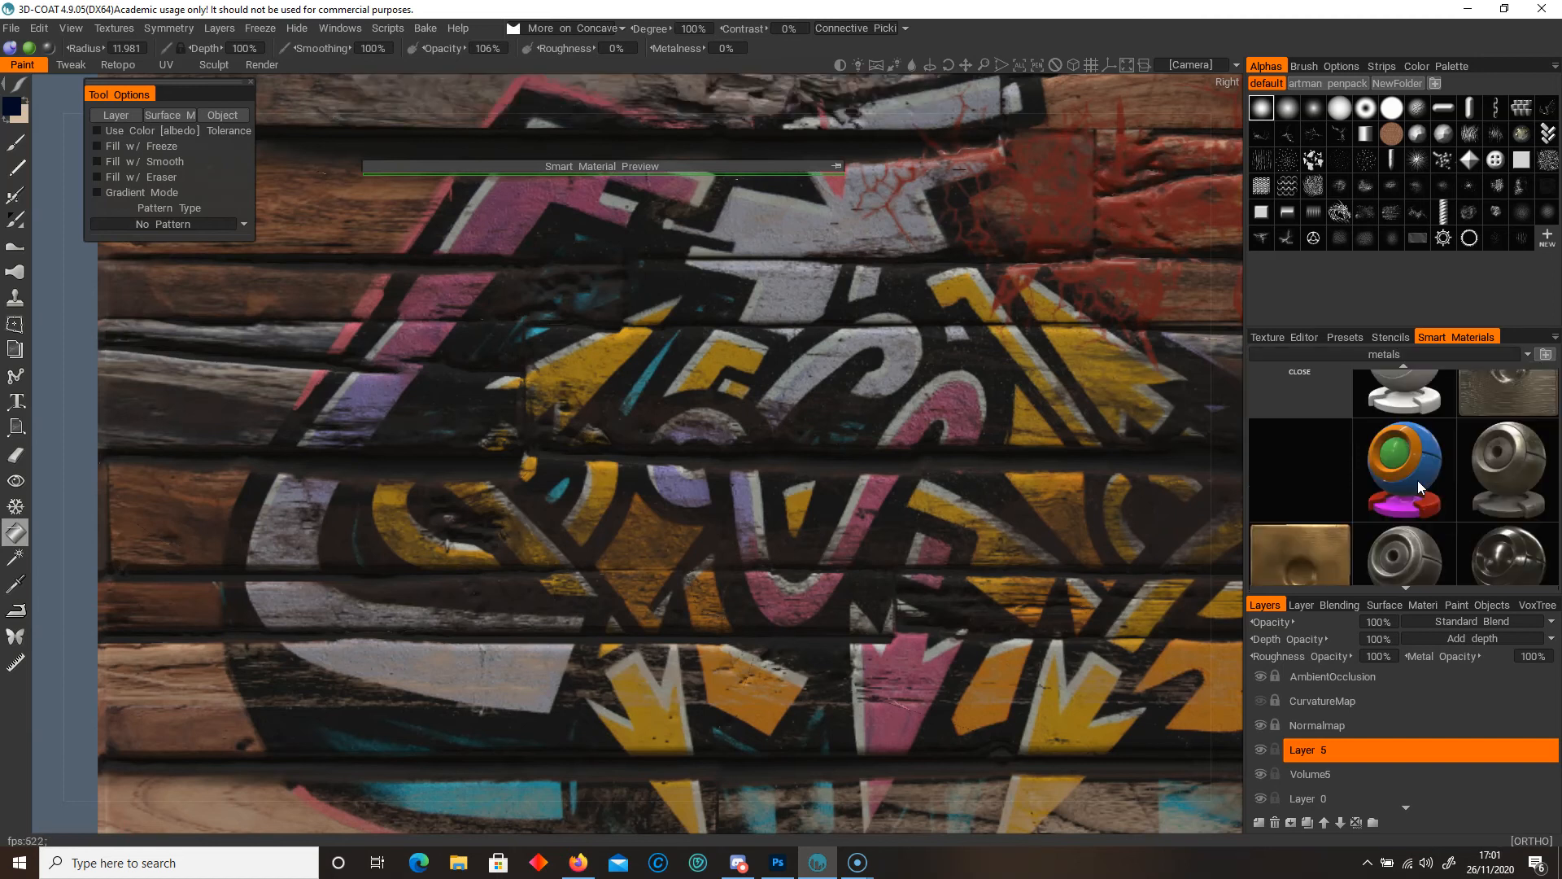
left_click(1507, 463)
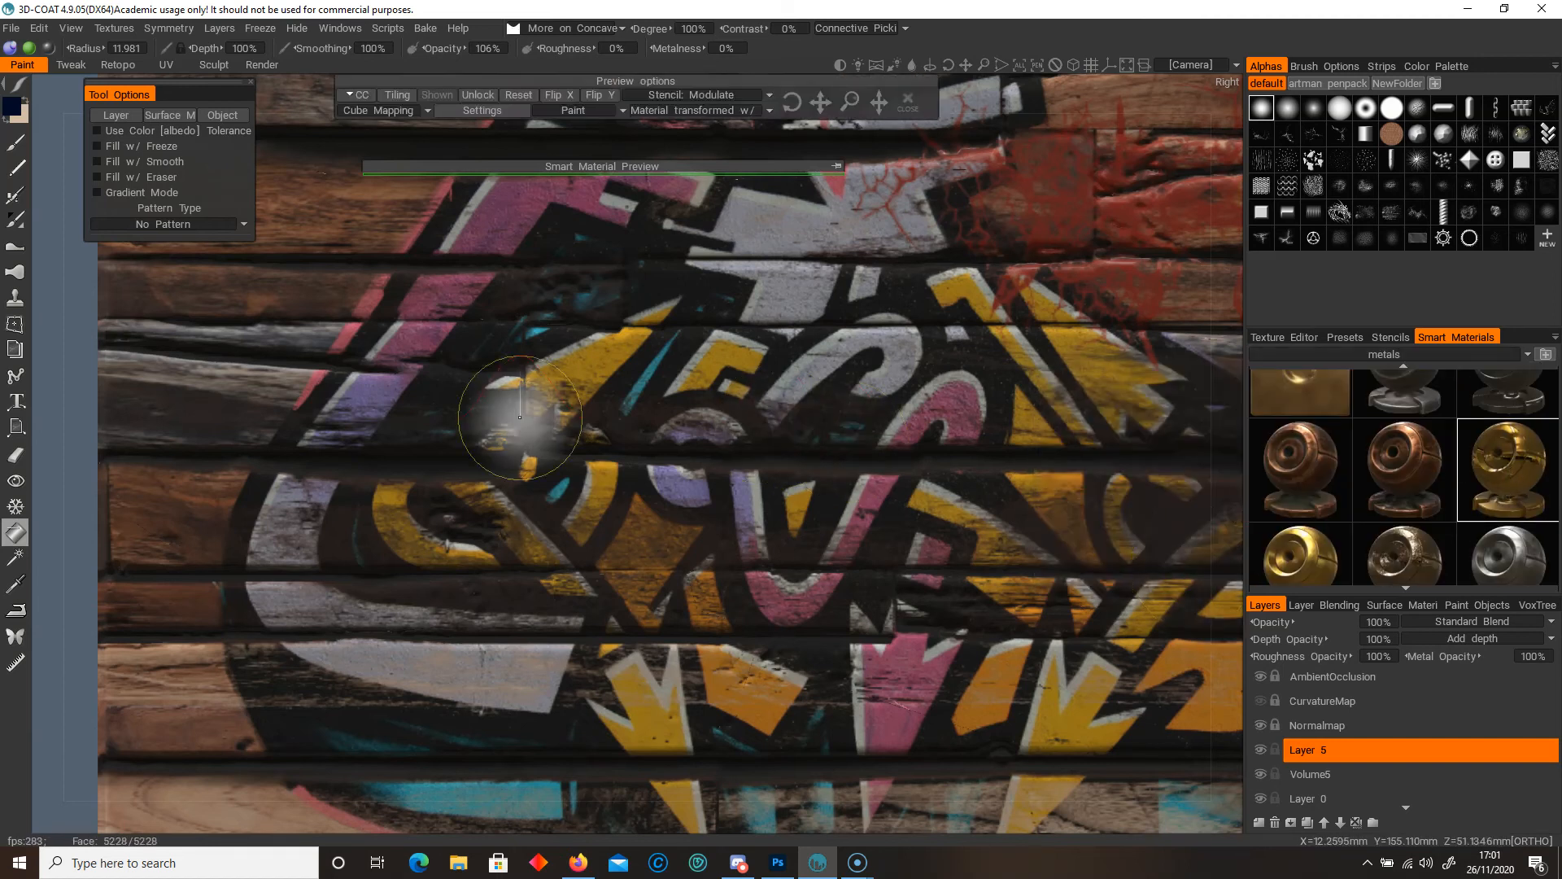
left_click(664, 373)
scroll(981, 573, "up", 4)
mouse_move(981, 573)
left_mouse_down()
mouse_move(538, 378)
mouse_move(553, 420)
mouse_move(704, 334)
mouse_move(785, 397)
mouse_move(760, 499)
mouse_move(687, 526)
mouse_move(638, 498)
left_mouse_up()
scroll(528, 432, "down", 5)
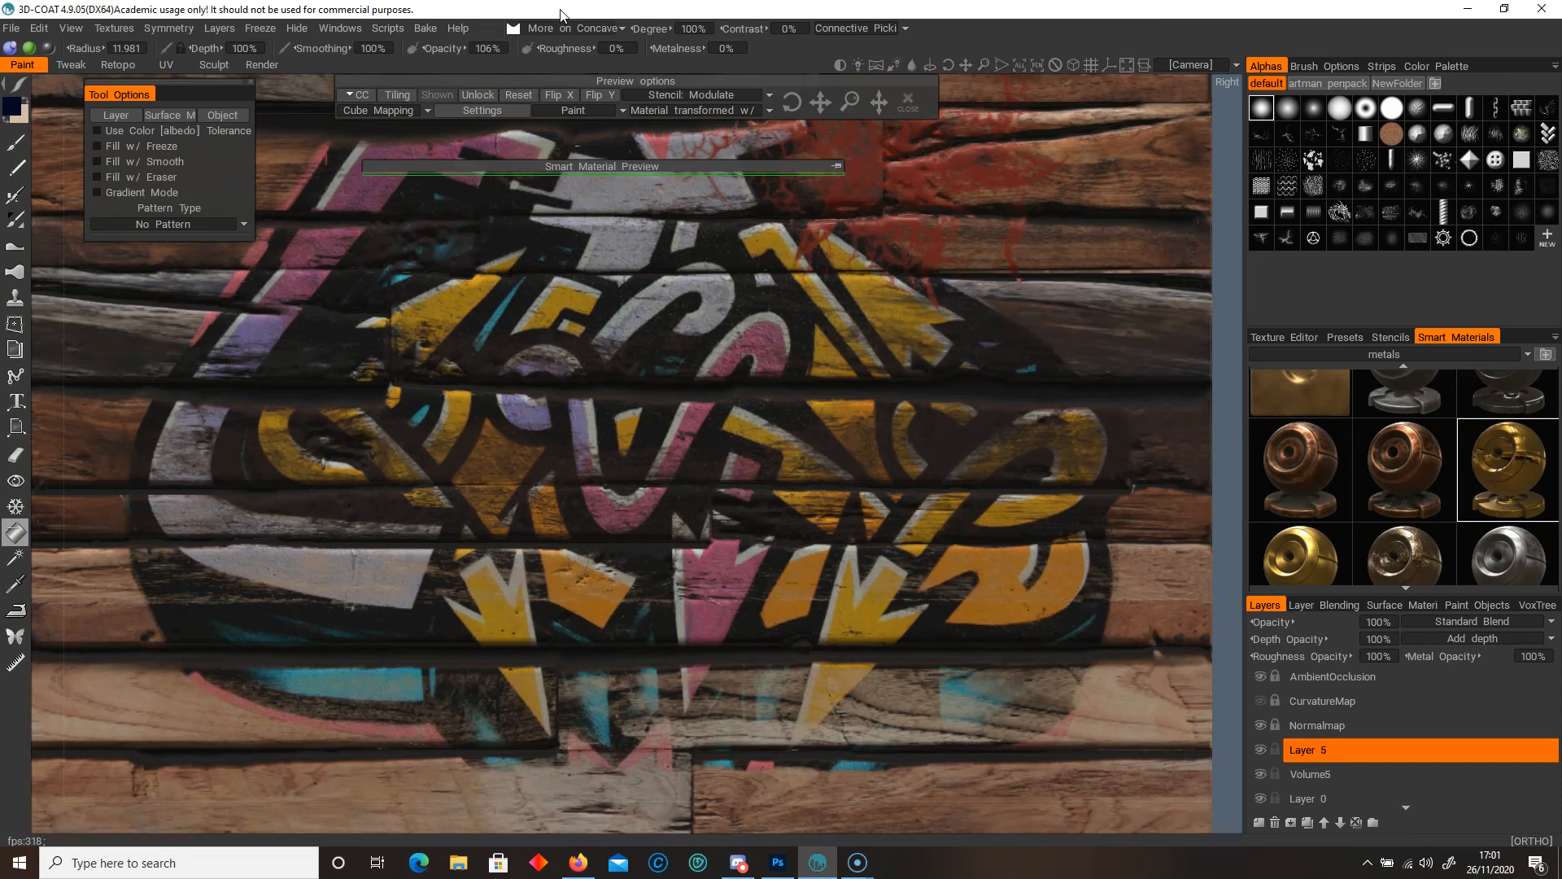
- Set the painting condition to More on Convex and fill the wall's raised plank edges with the gold material
left_click(576, 27)
left_click(555, 80)
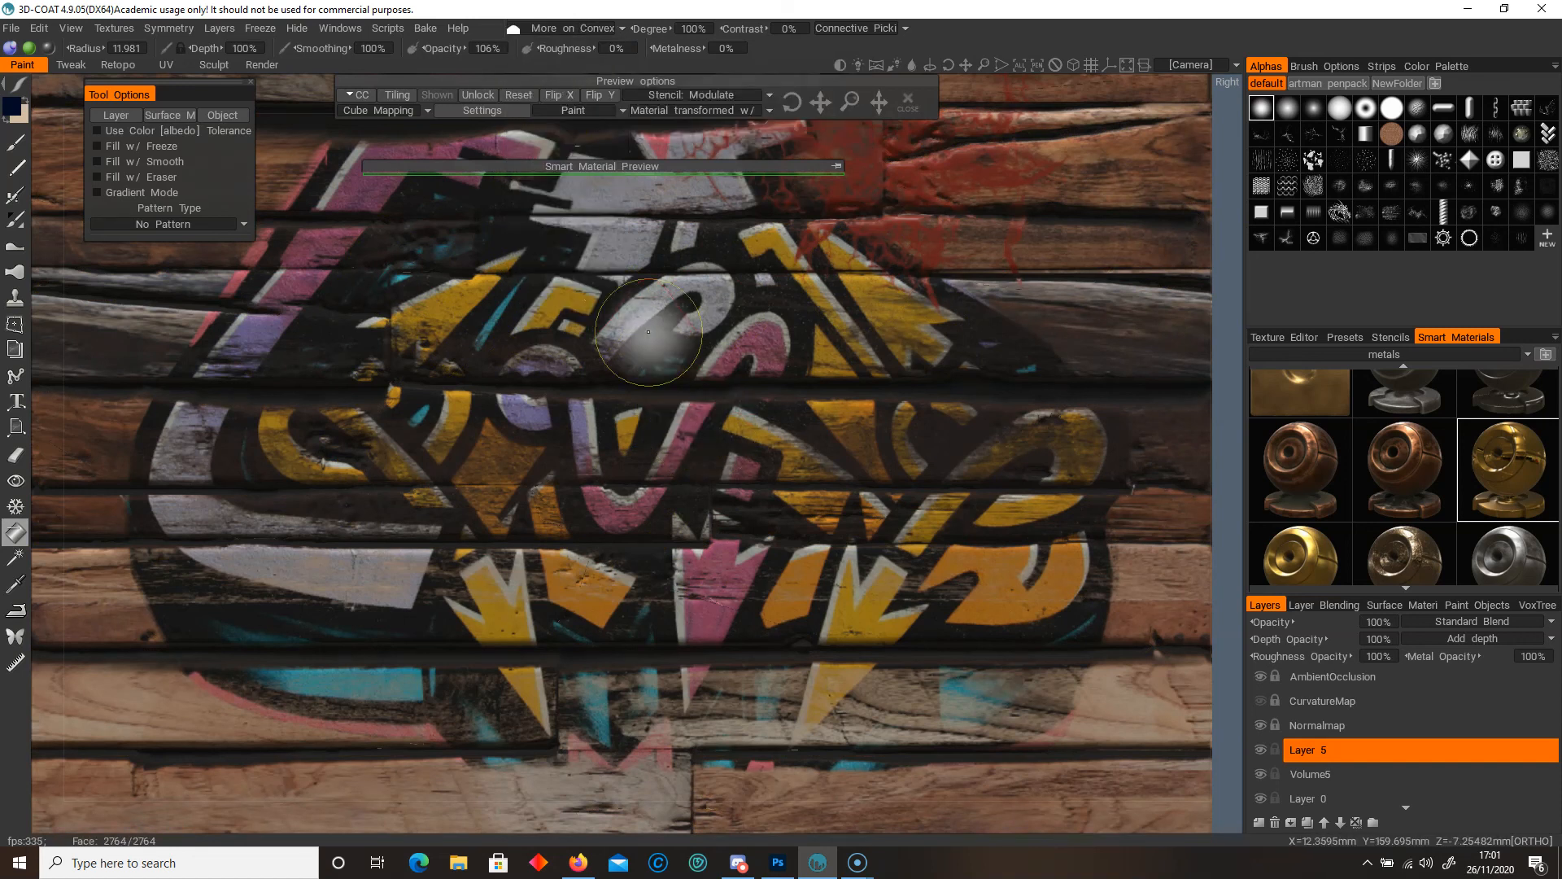
left_click_drag(752, 399, 721, 599)
scroll(672, 492, "down", 10)
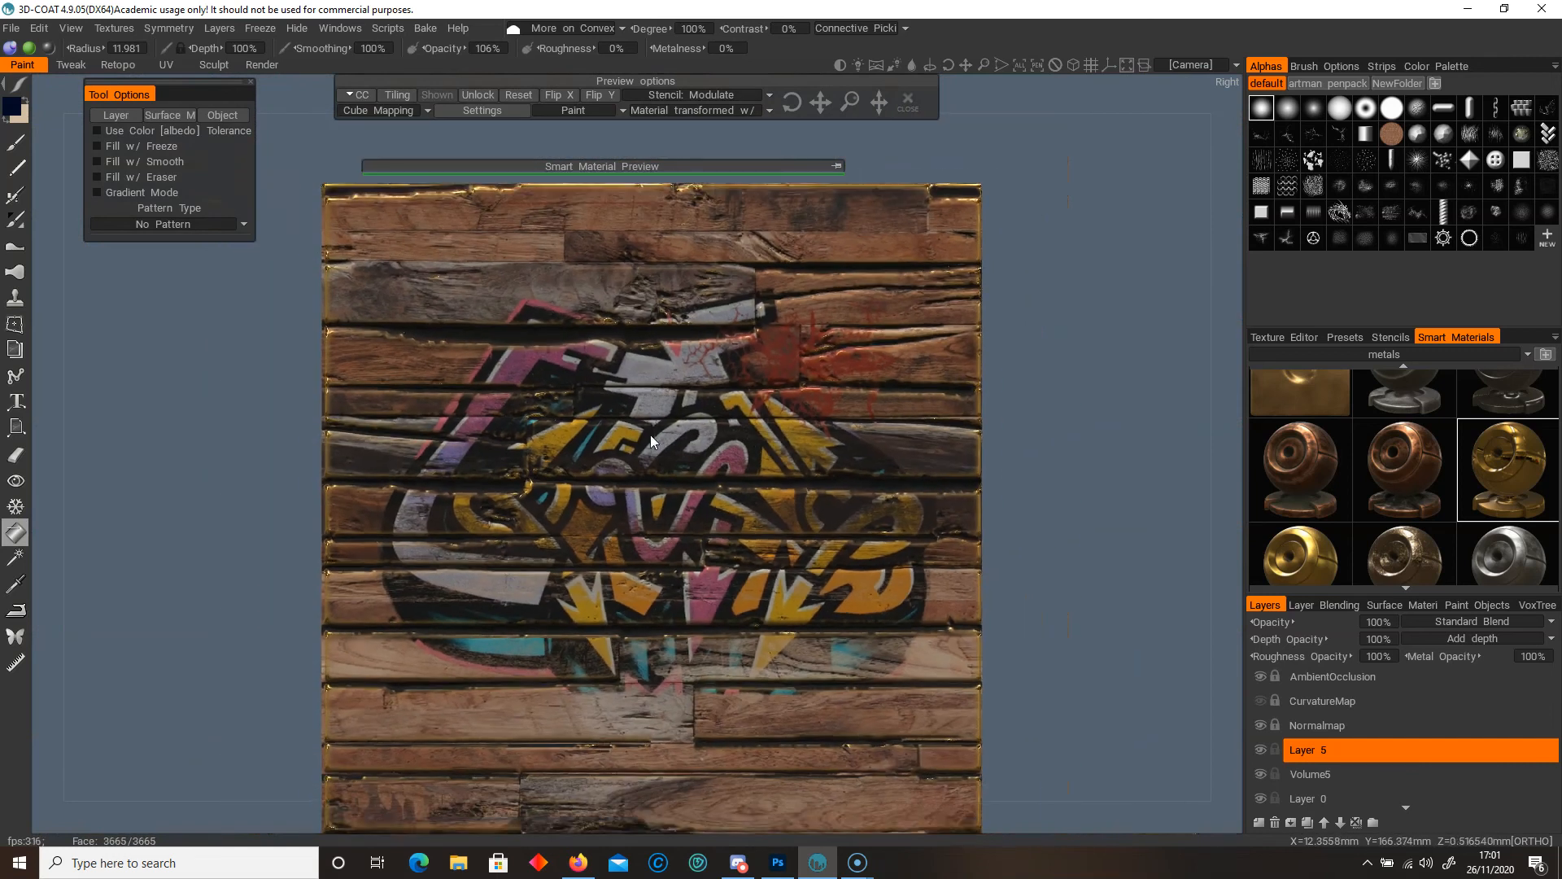
- Check the whole wall with its gold edges and hide Layer 5, which holds the red splatter and gold fill
left_click_drag(652, 431, 641, 382)
left_click_drag(641, 382, 694, 462)
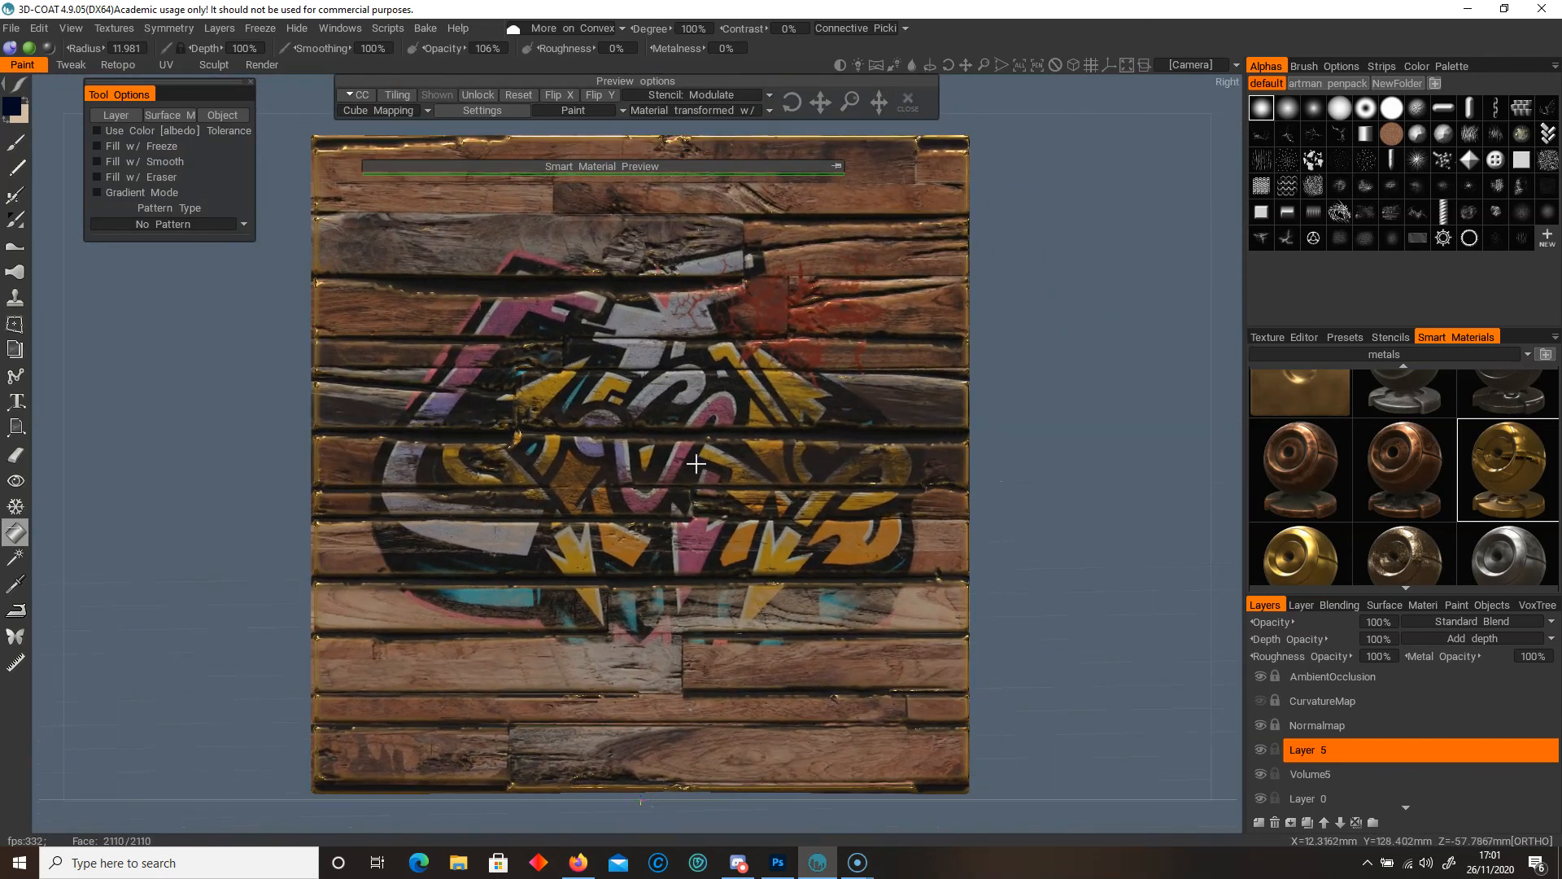
left_click(1266, 753)
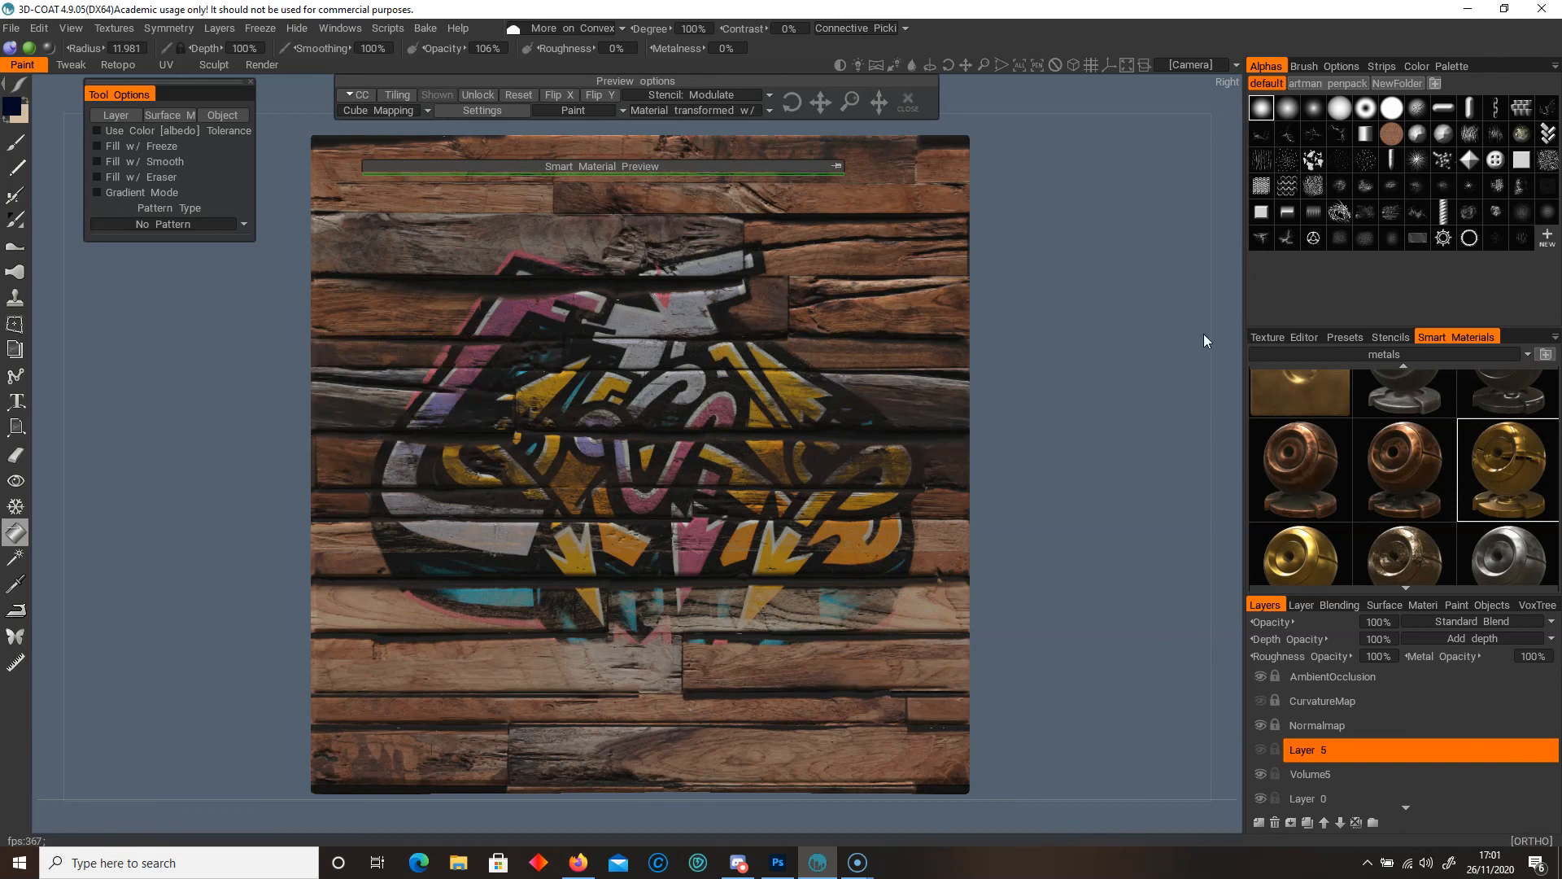
left_click(778, 862)
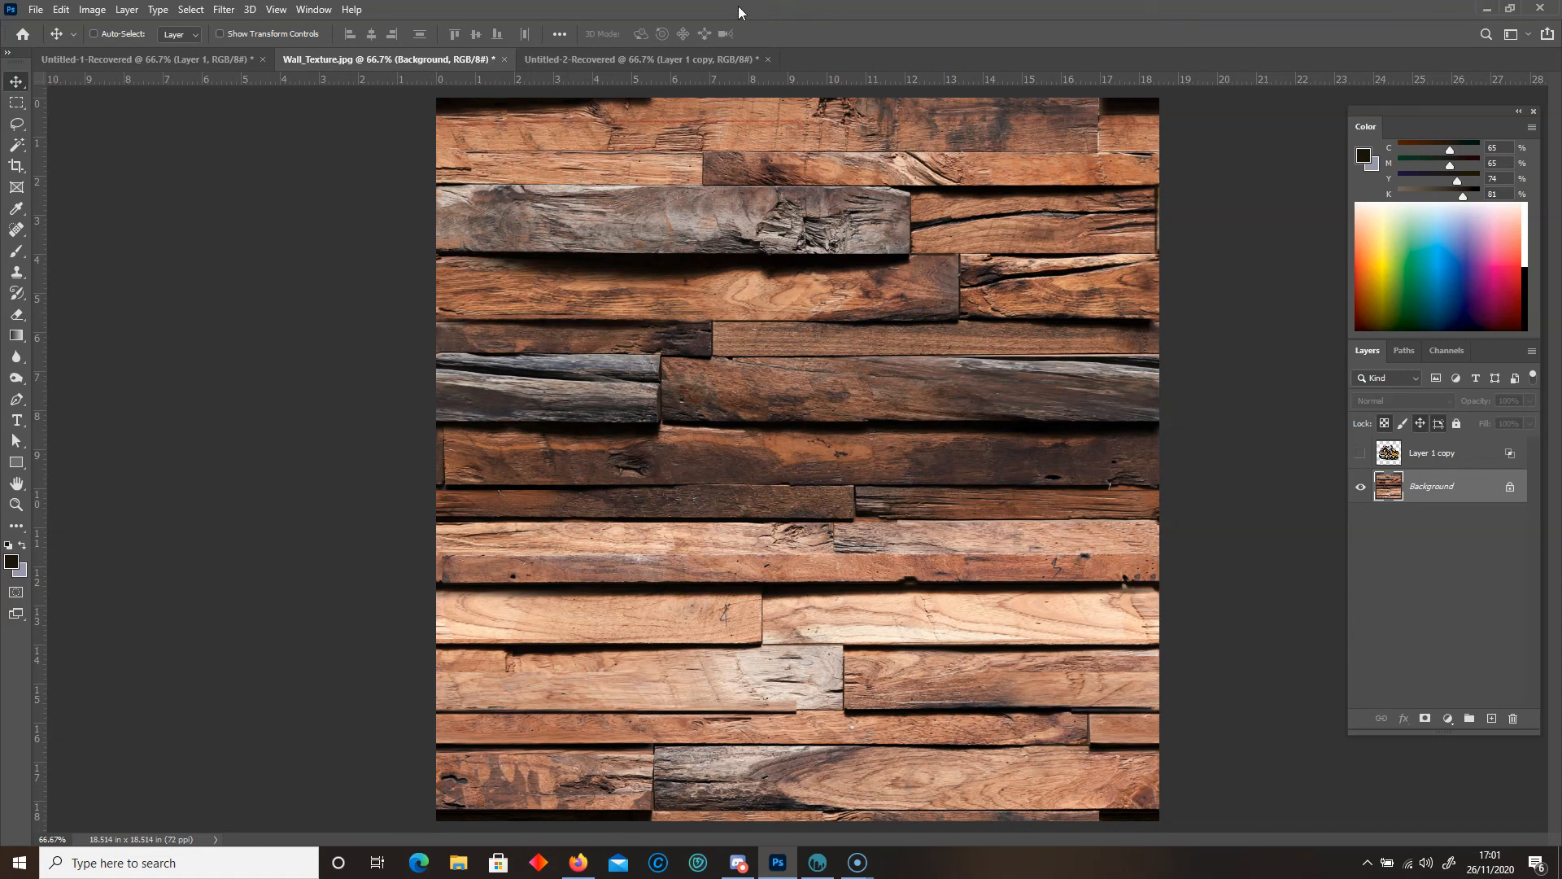
left_click(1483, 11)
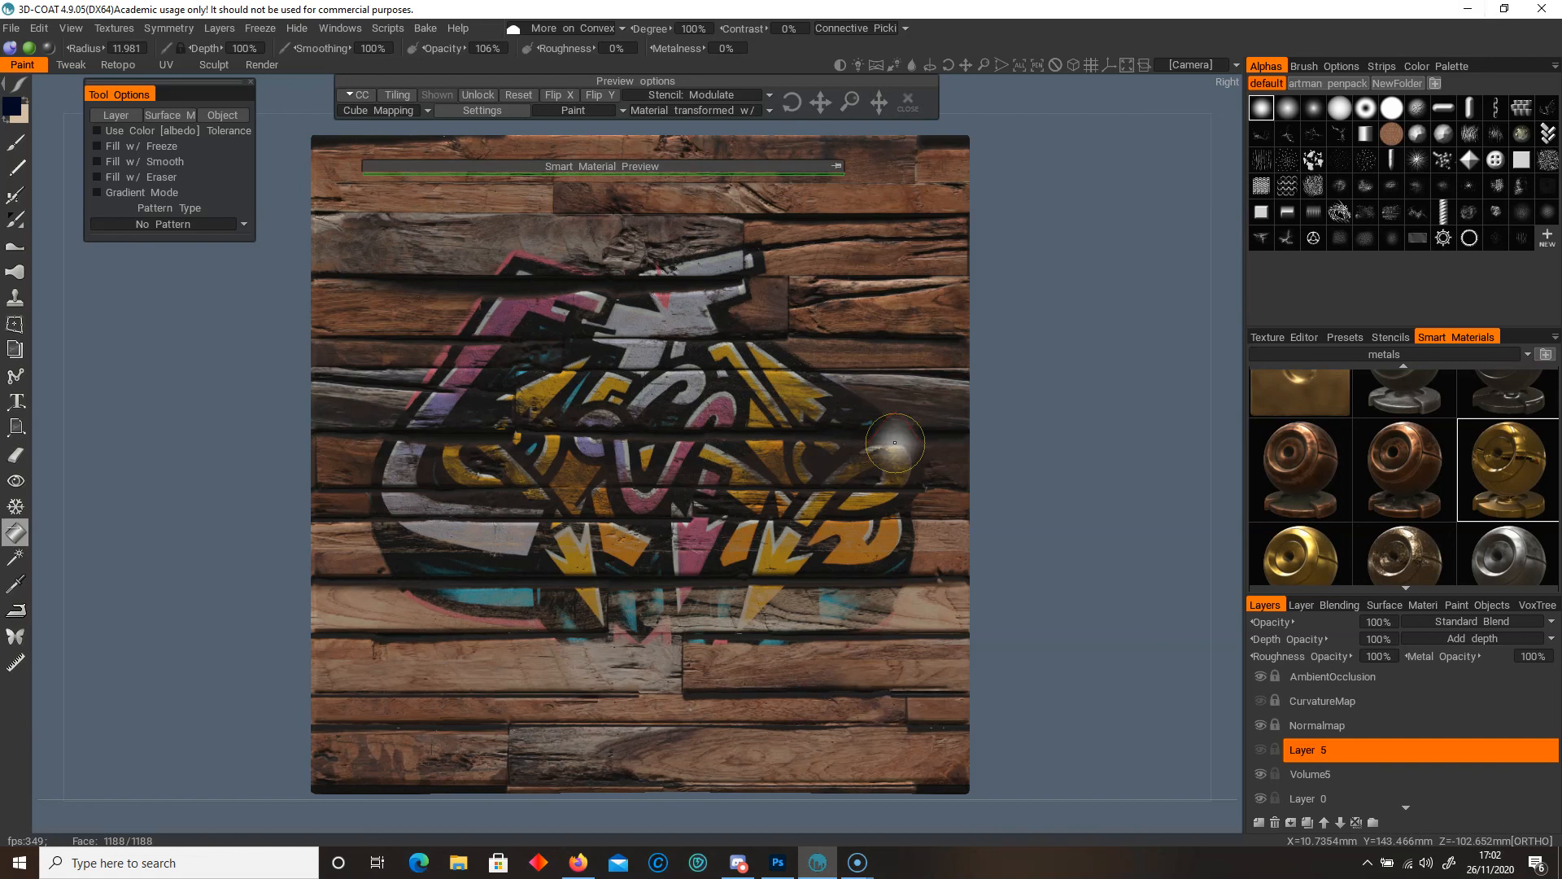
mouse_move(857, 875)
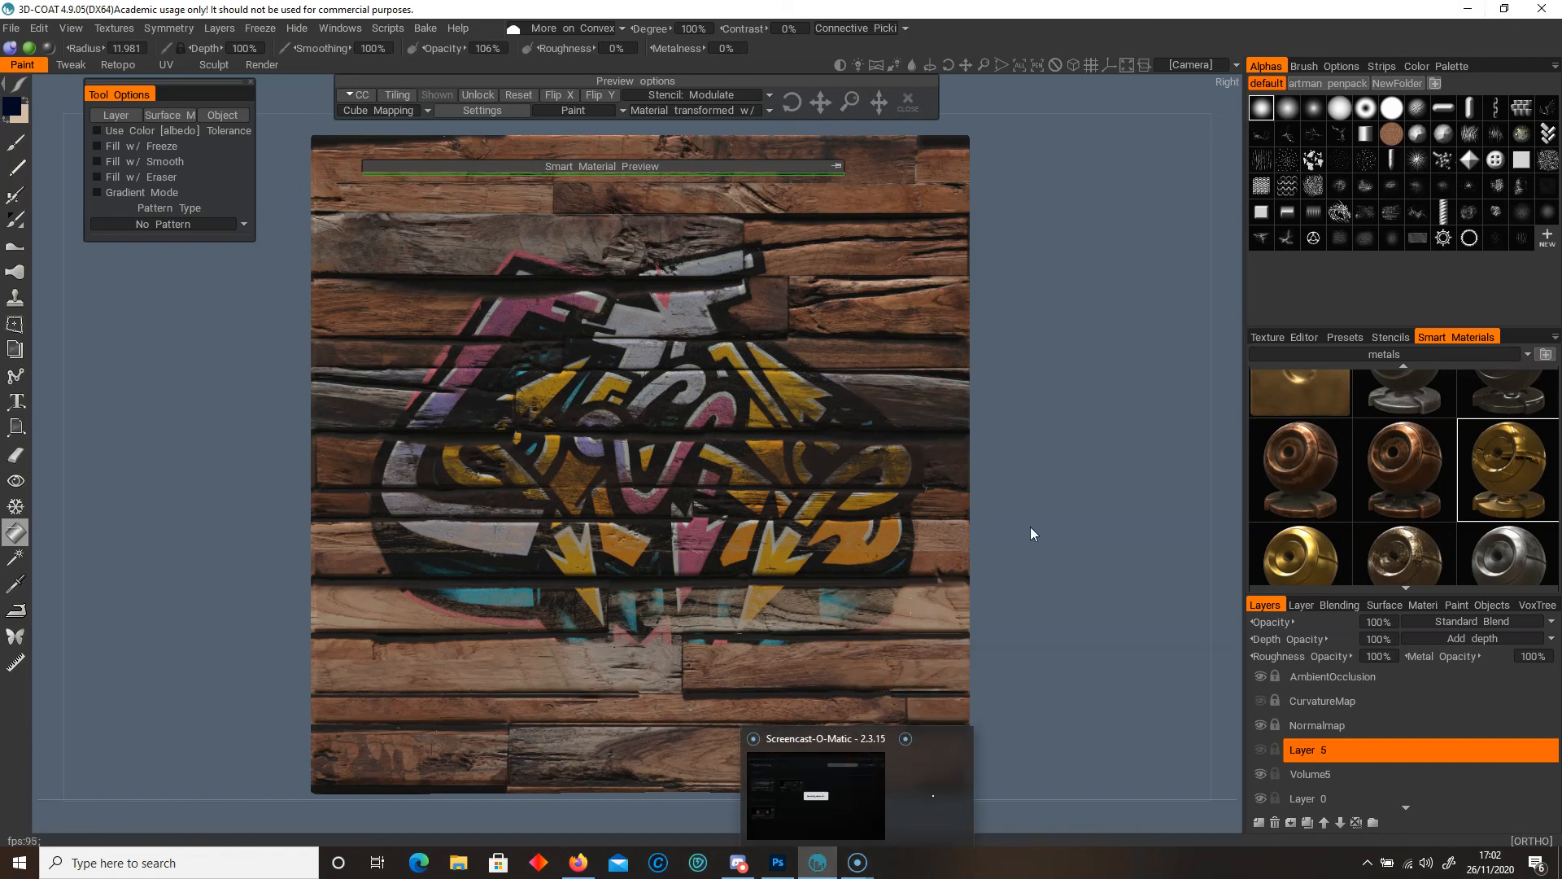